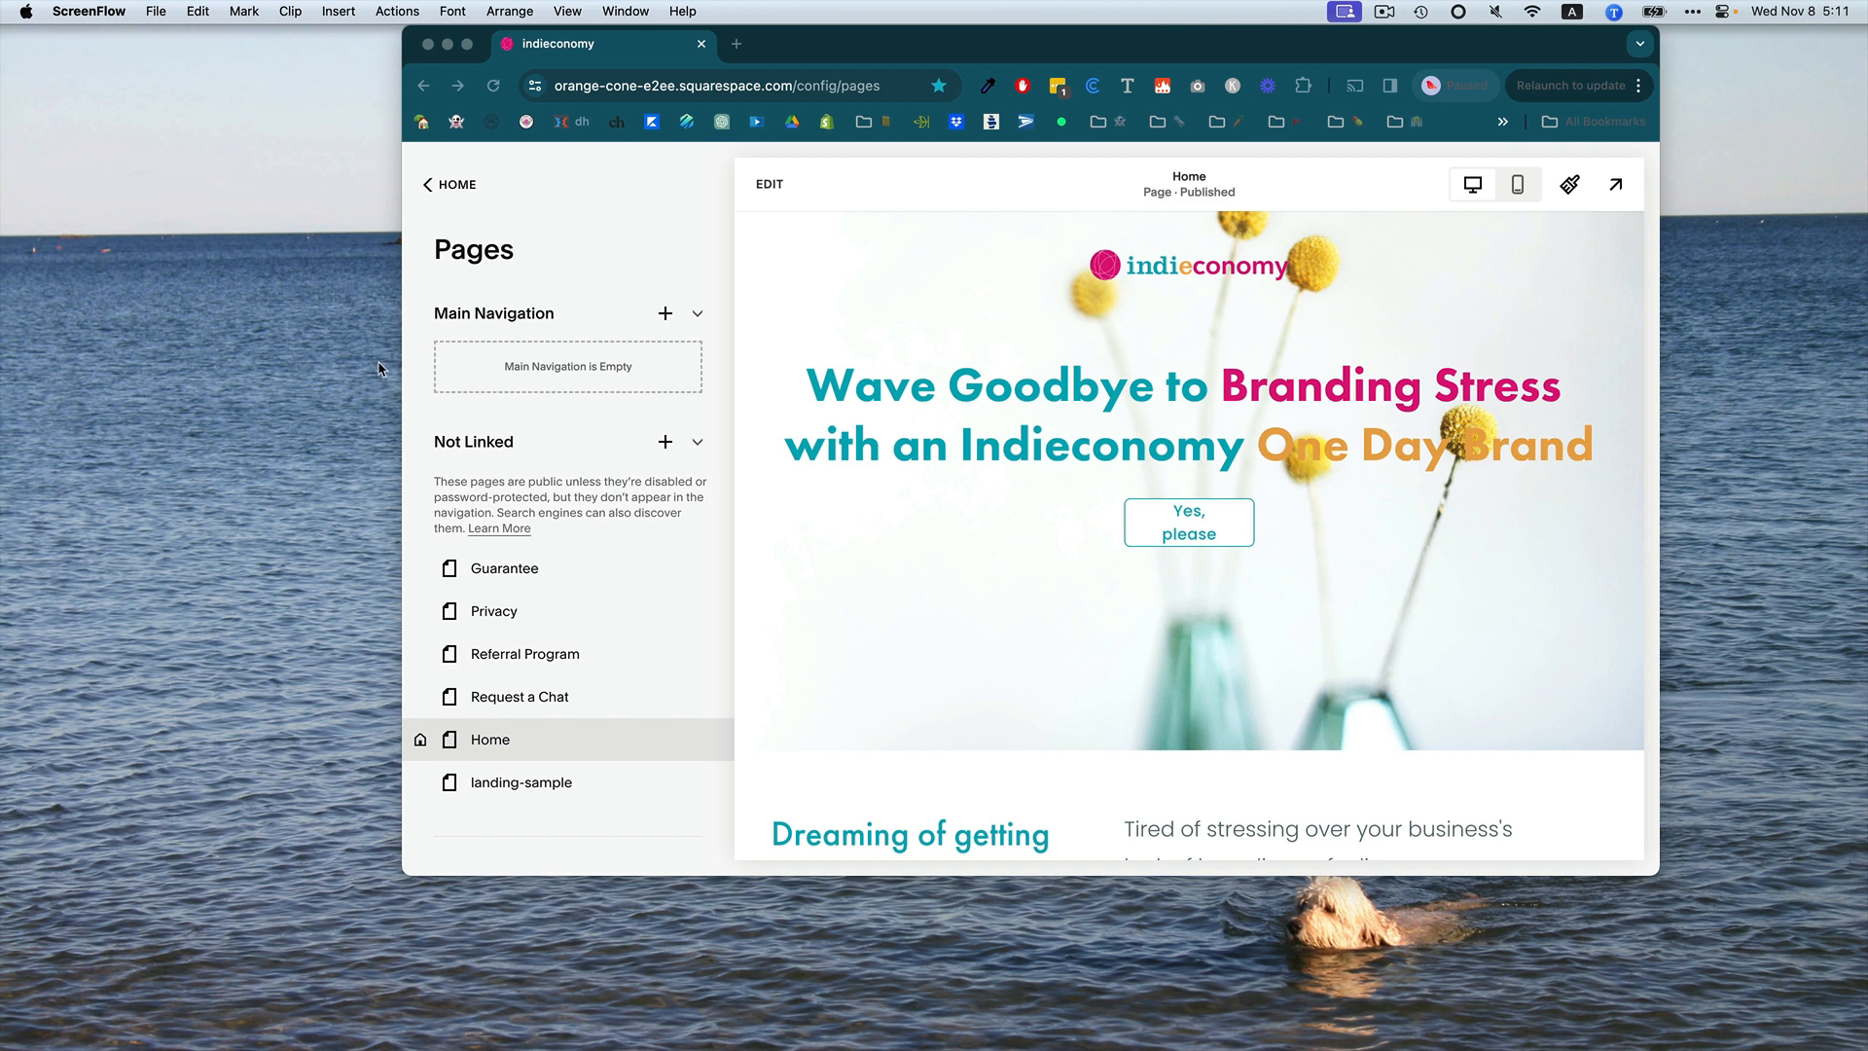
# Add a new blank page named landing to the Not Linked pages group.
pyautogui.click(429, 184)
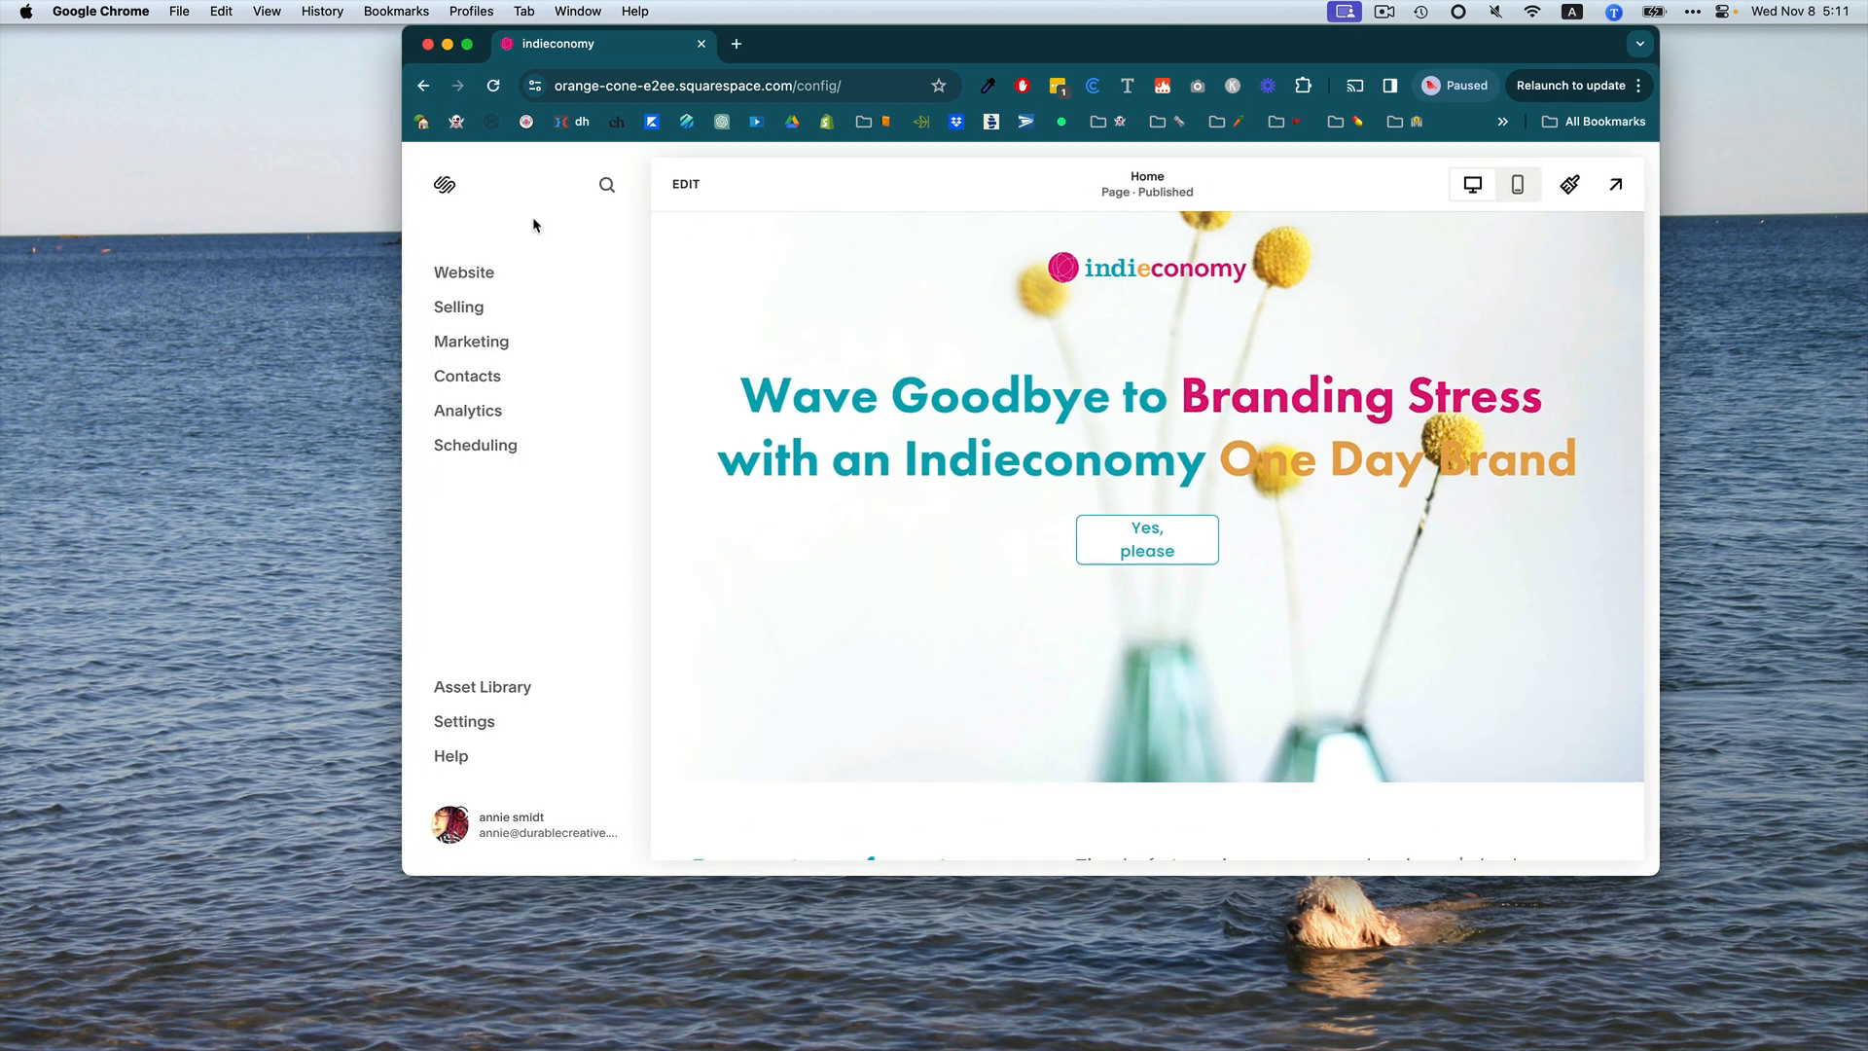
pyautogui.click(463, 273)
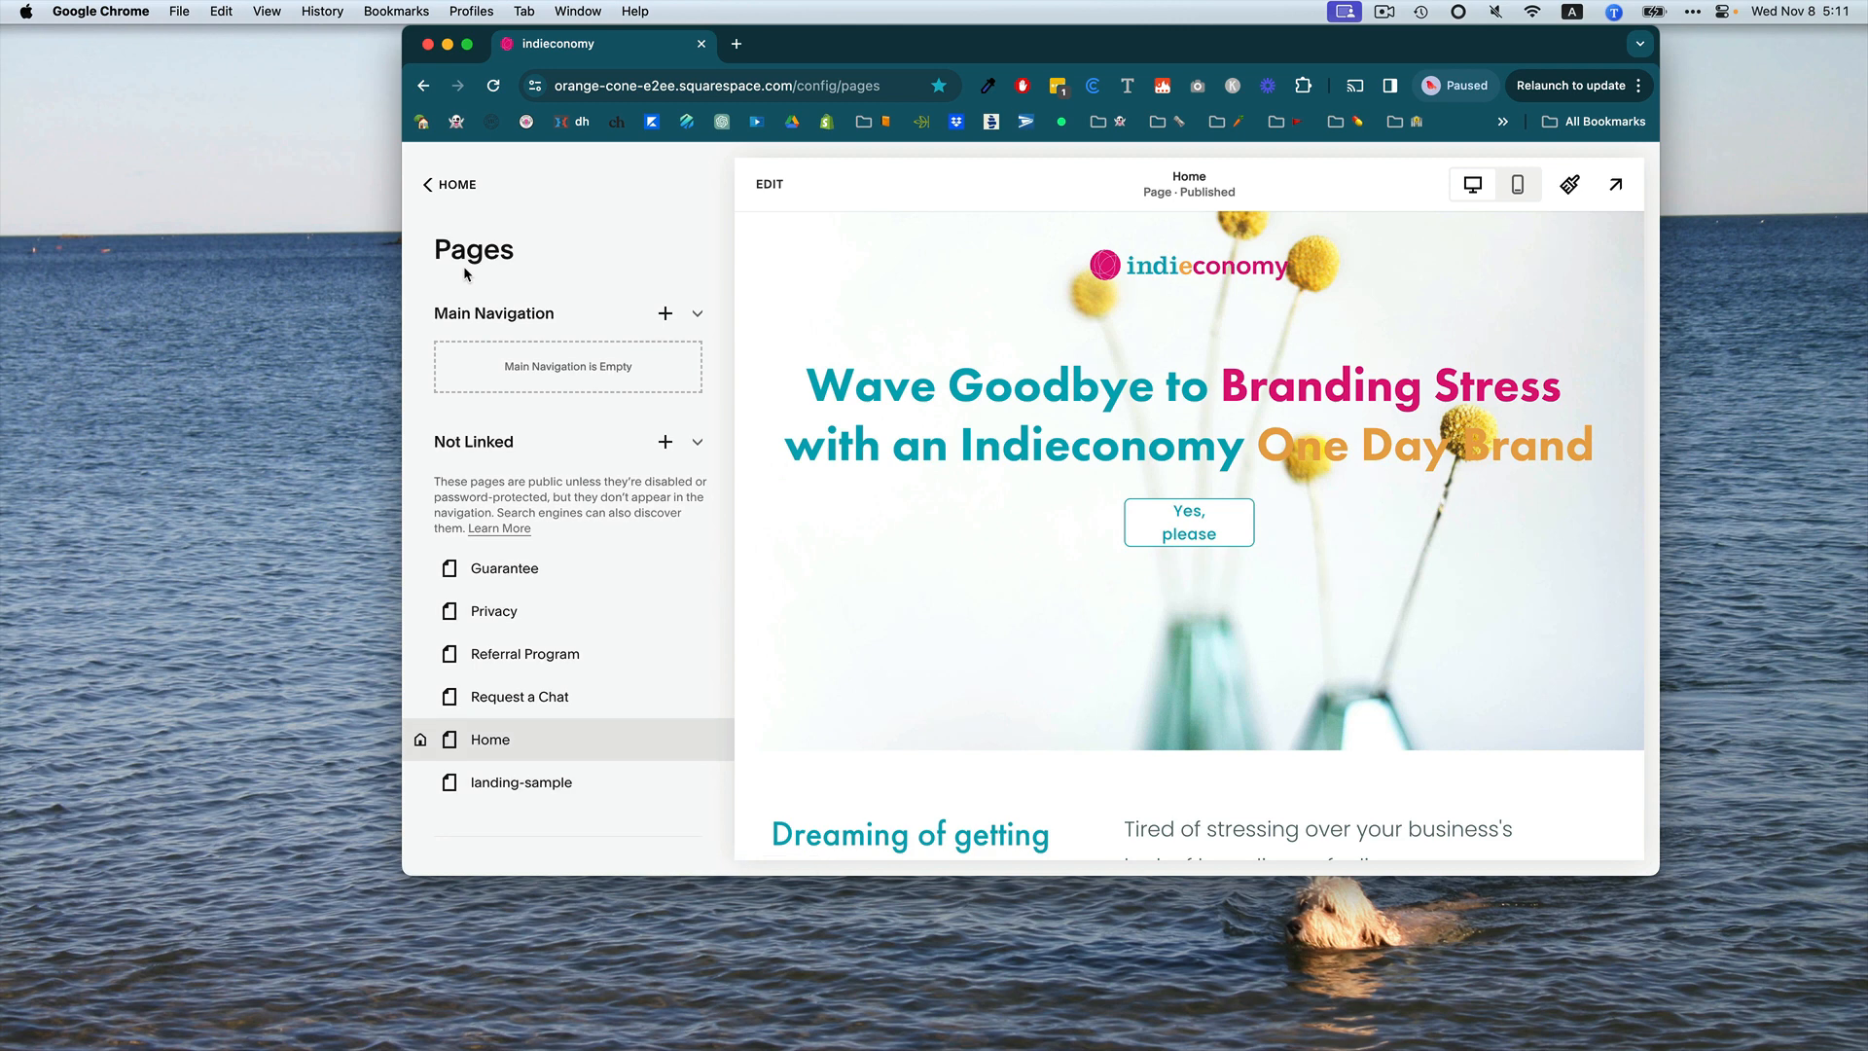
pyautogui.click(665, 443)
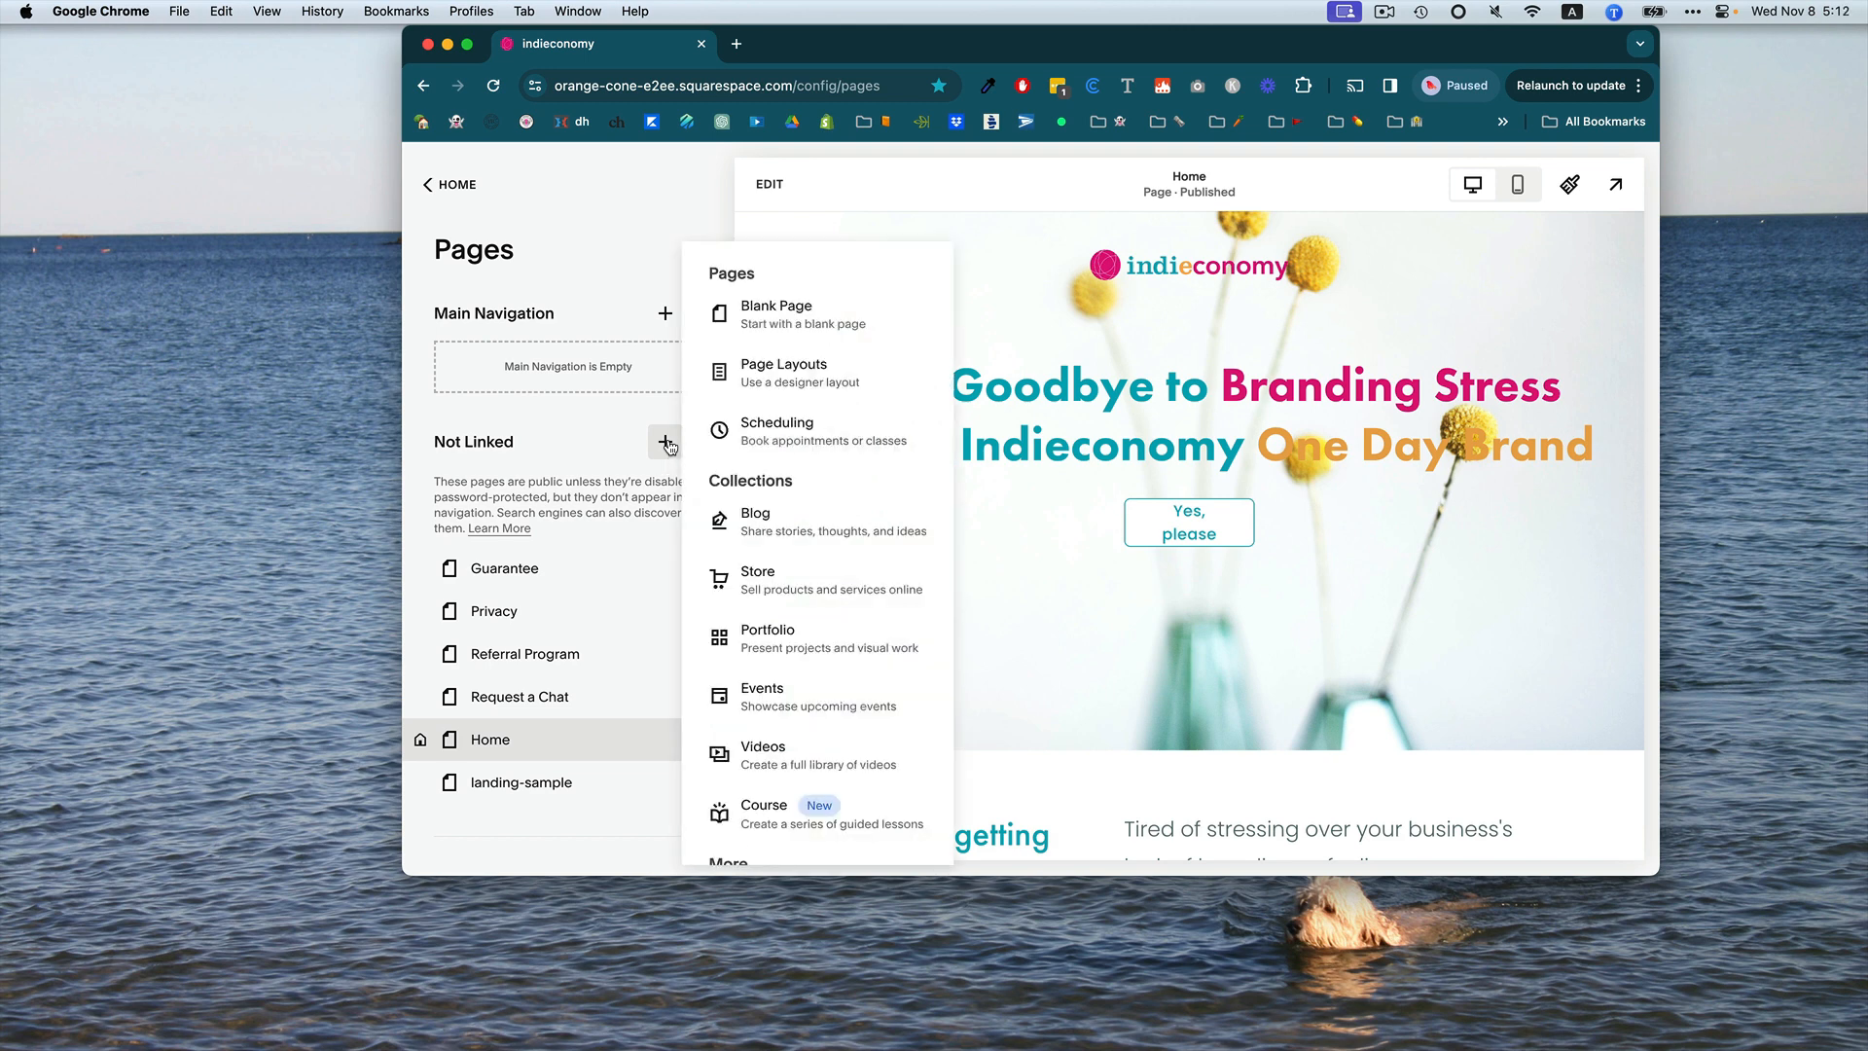
pyautogui.click(781, 309)
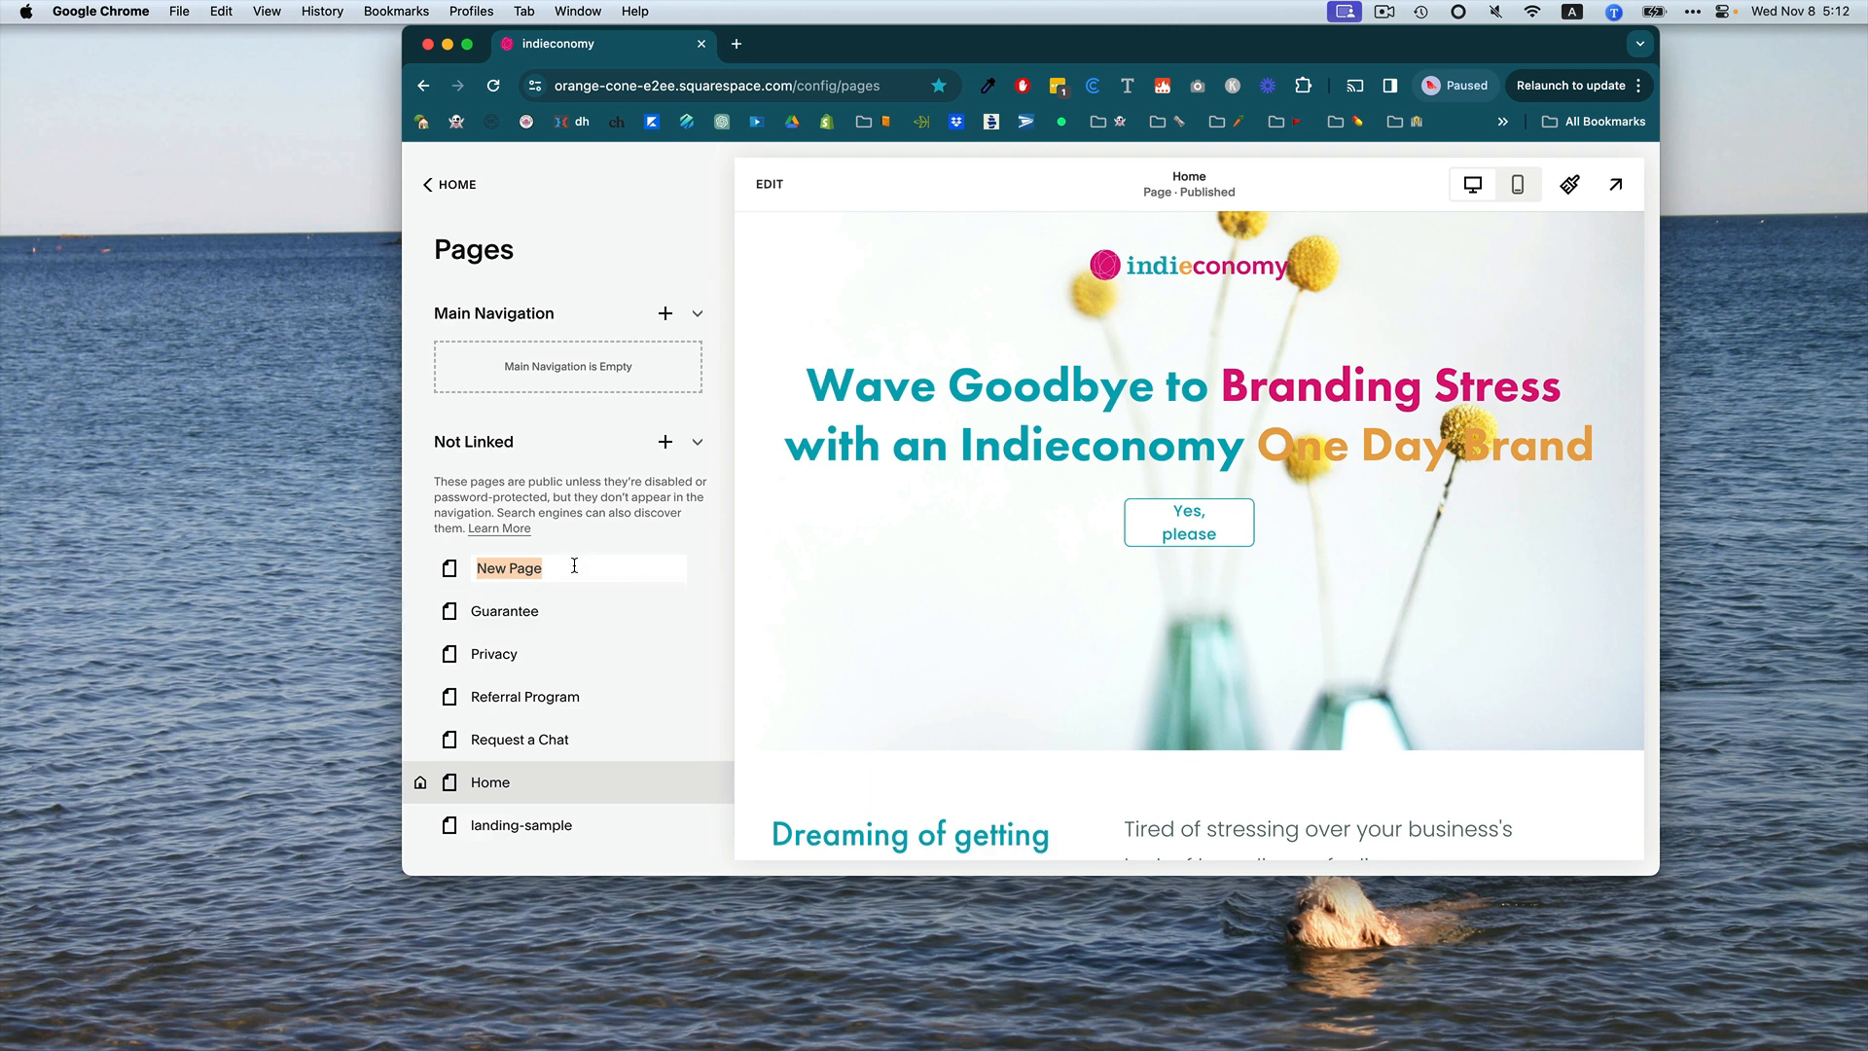
pyautogui.write('landing')
pyautogui.press('Return')
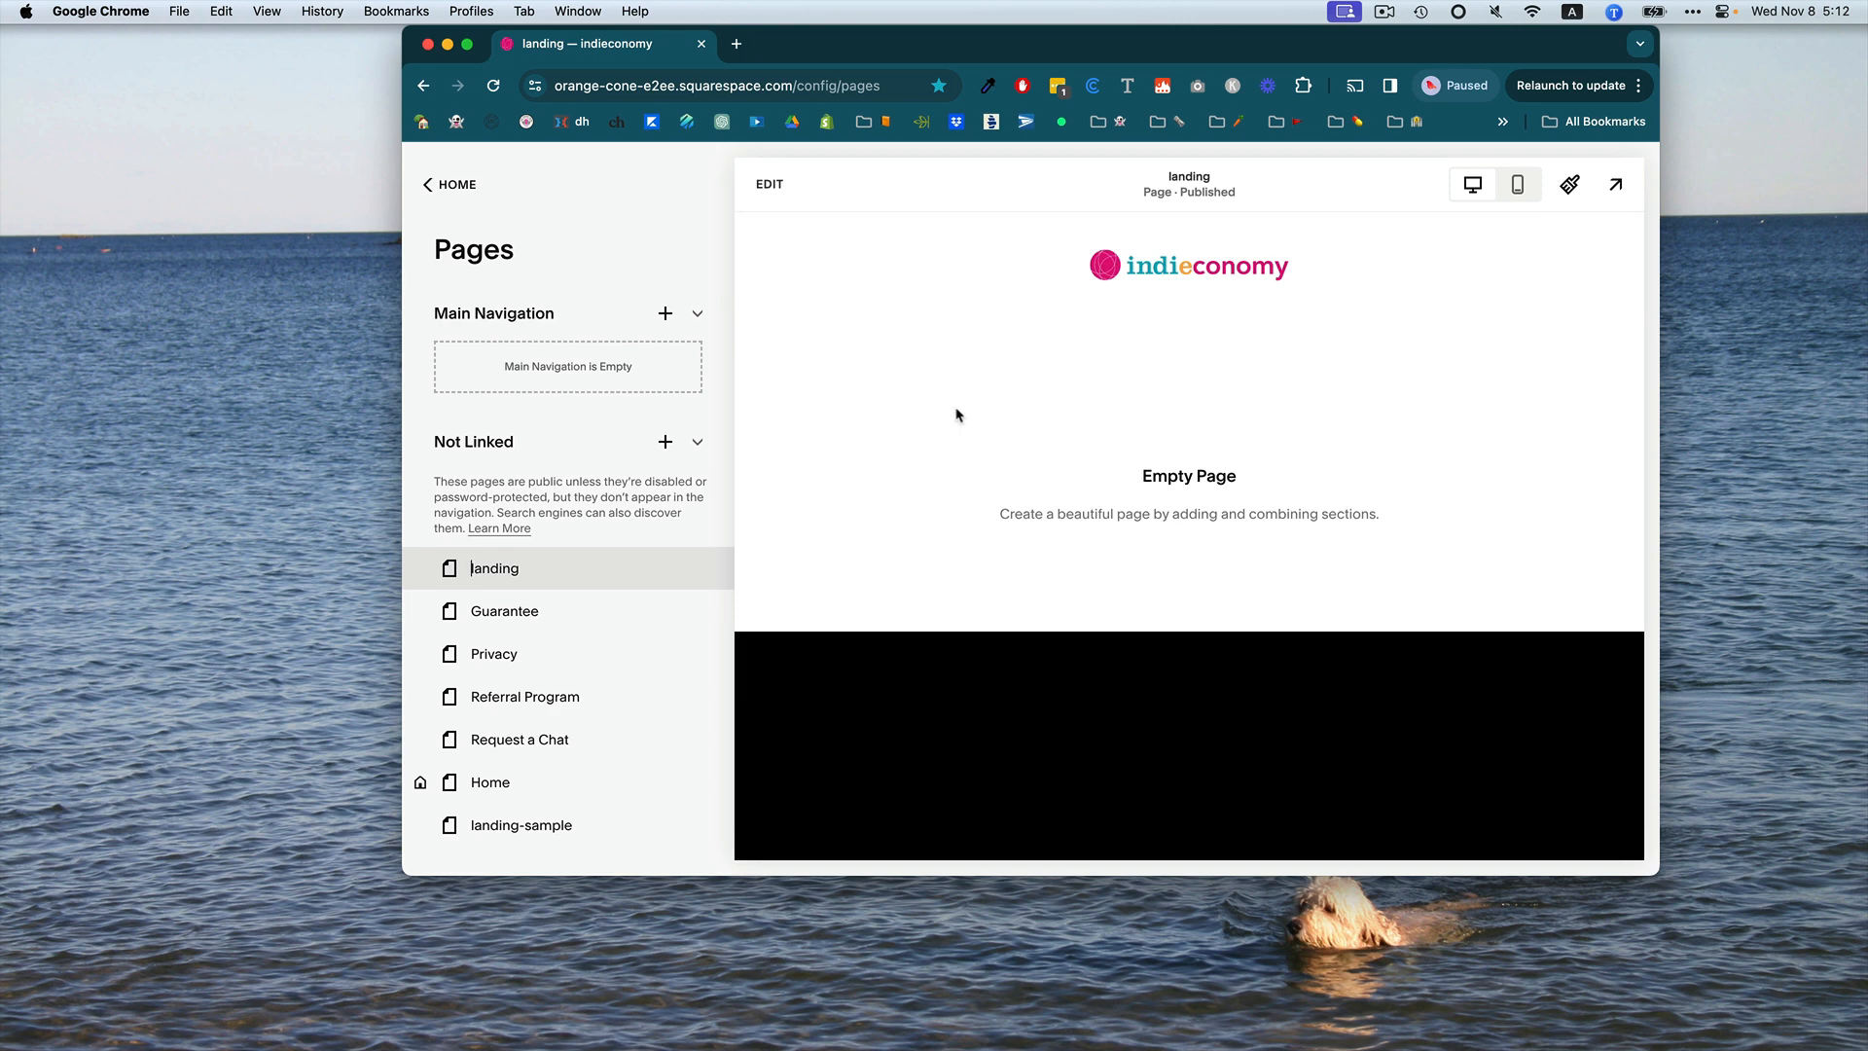
# Open the landing page for editing and add a blank section to it.
pyautogui.click(768, 187)
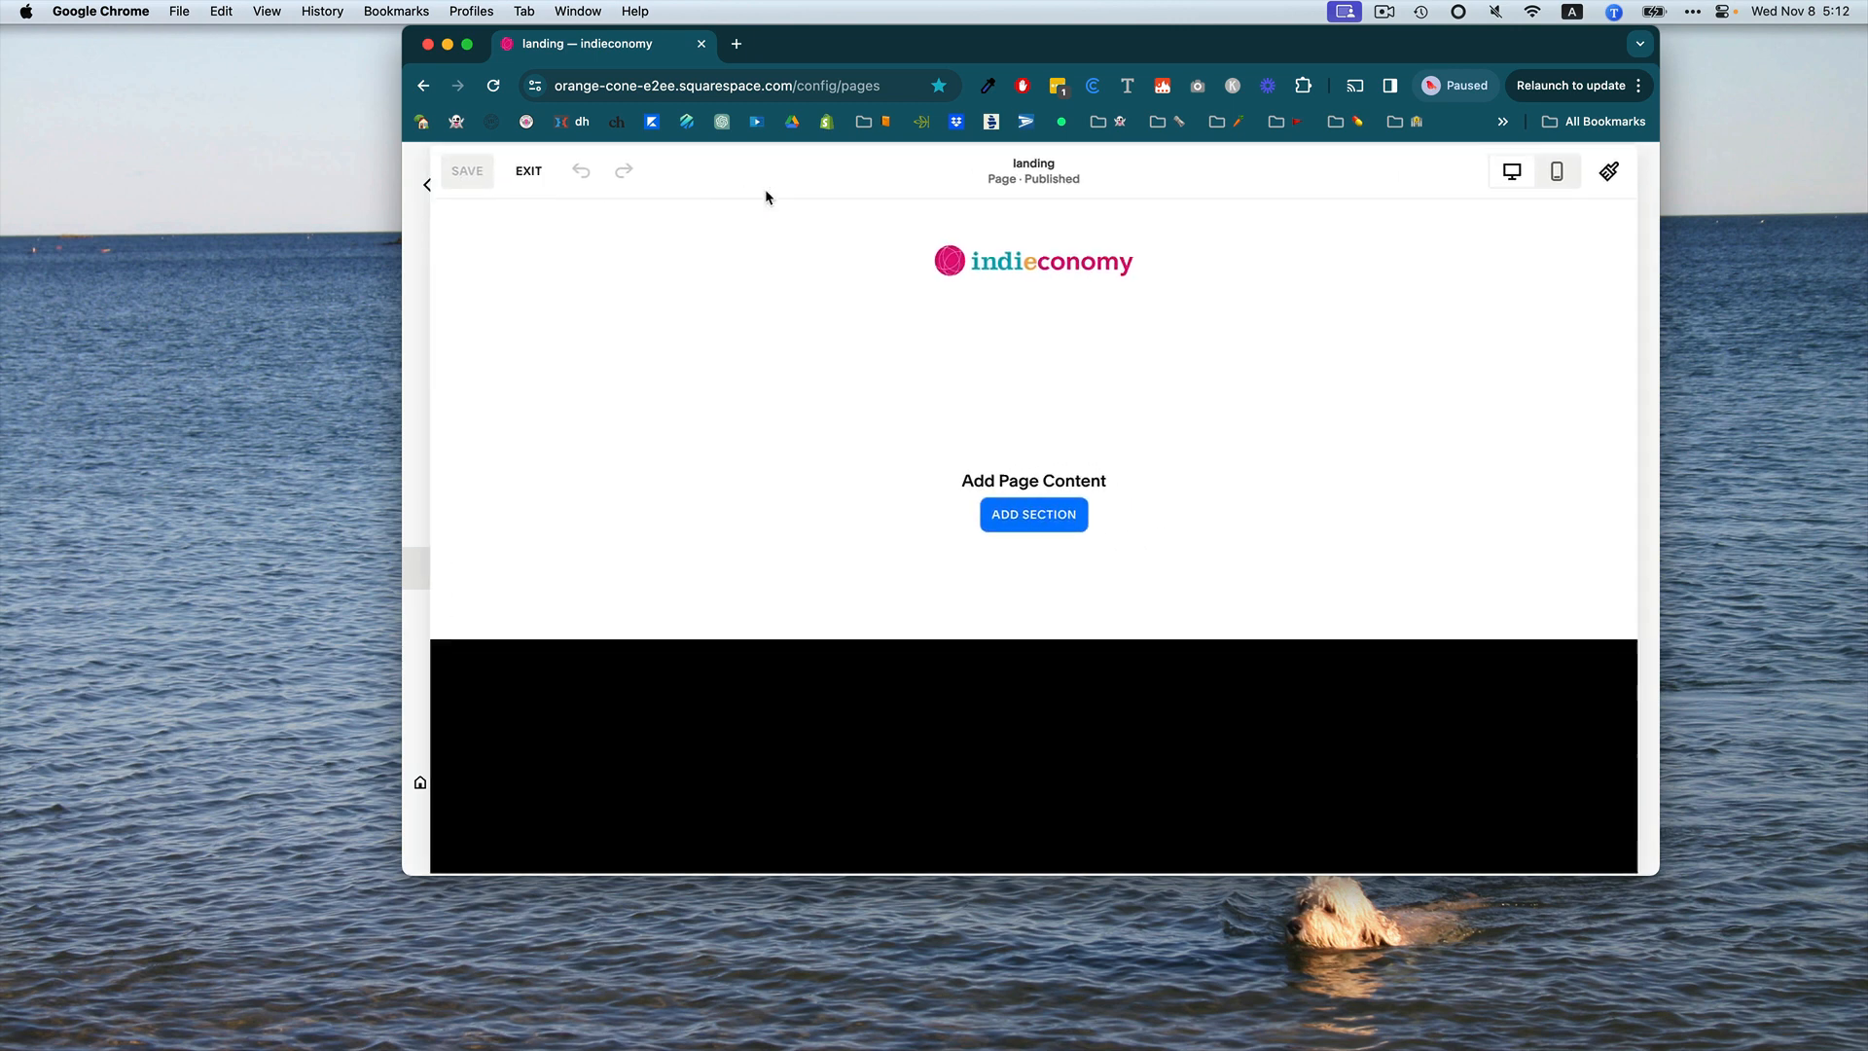
pyautogui.click(1019, 516)
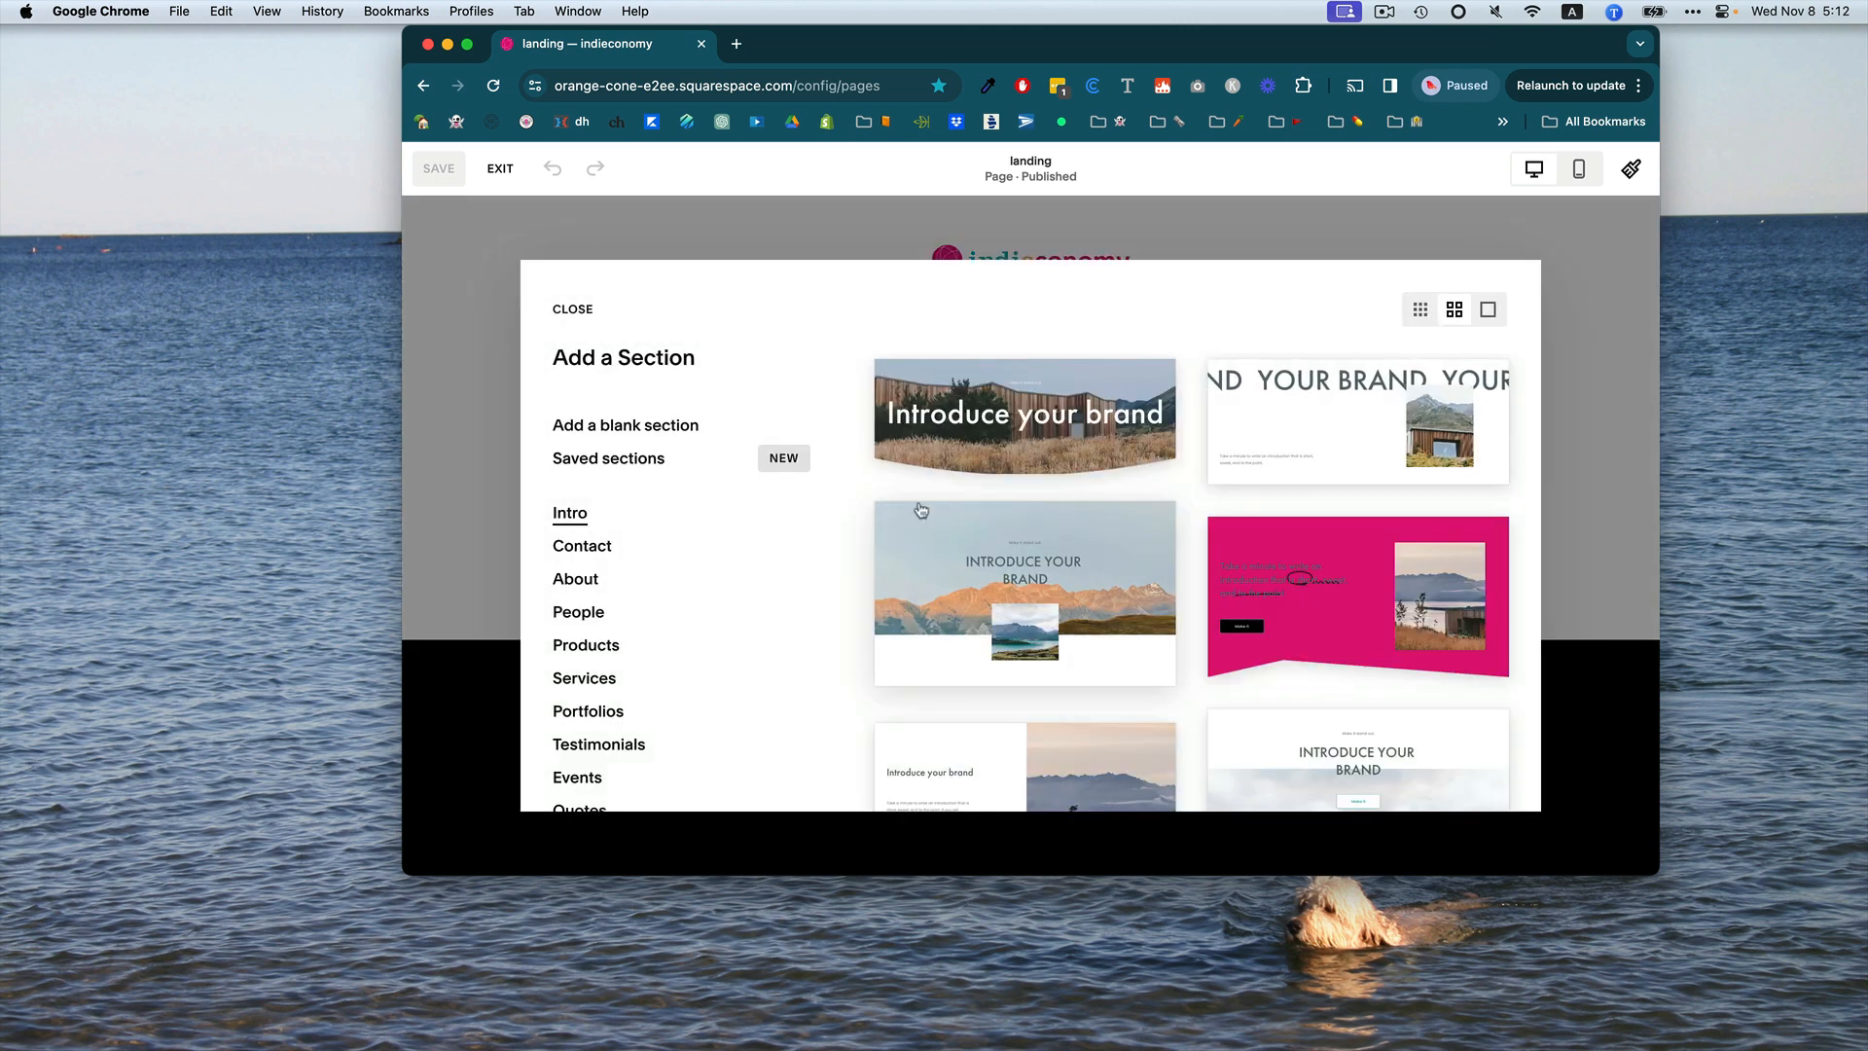
pyautogui.click(650, 428)
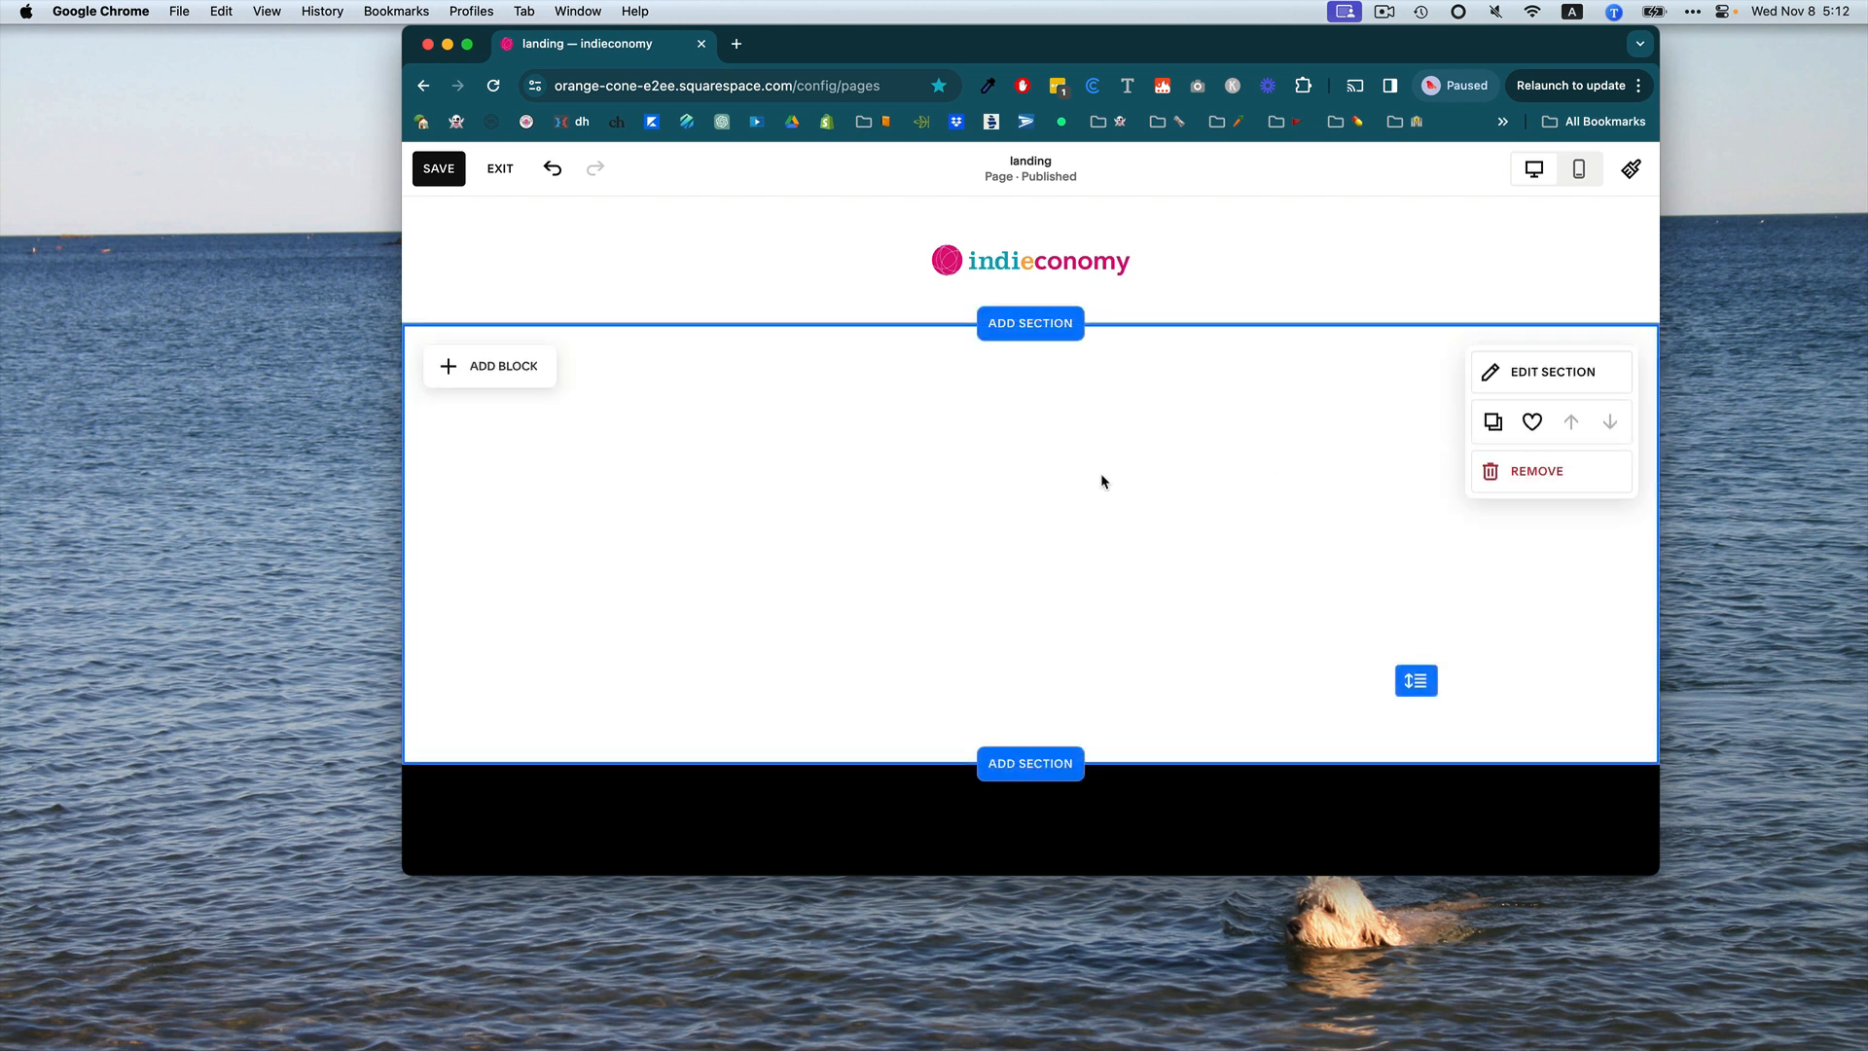
# Add a text block in the middle of the section reading "Sign up here.".
pyautogui.click(490, 371)
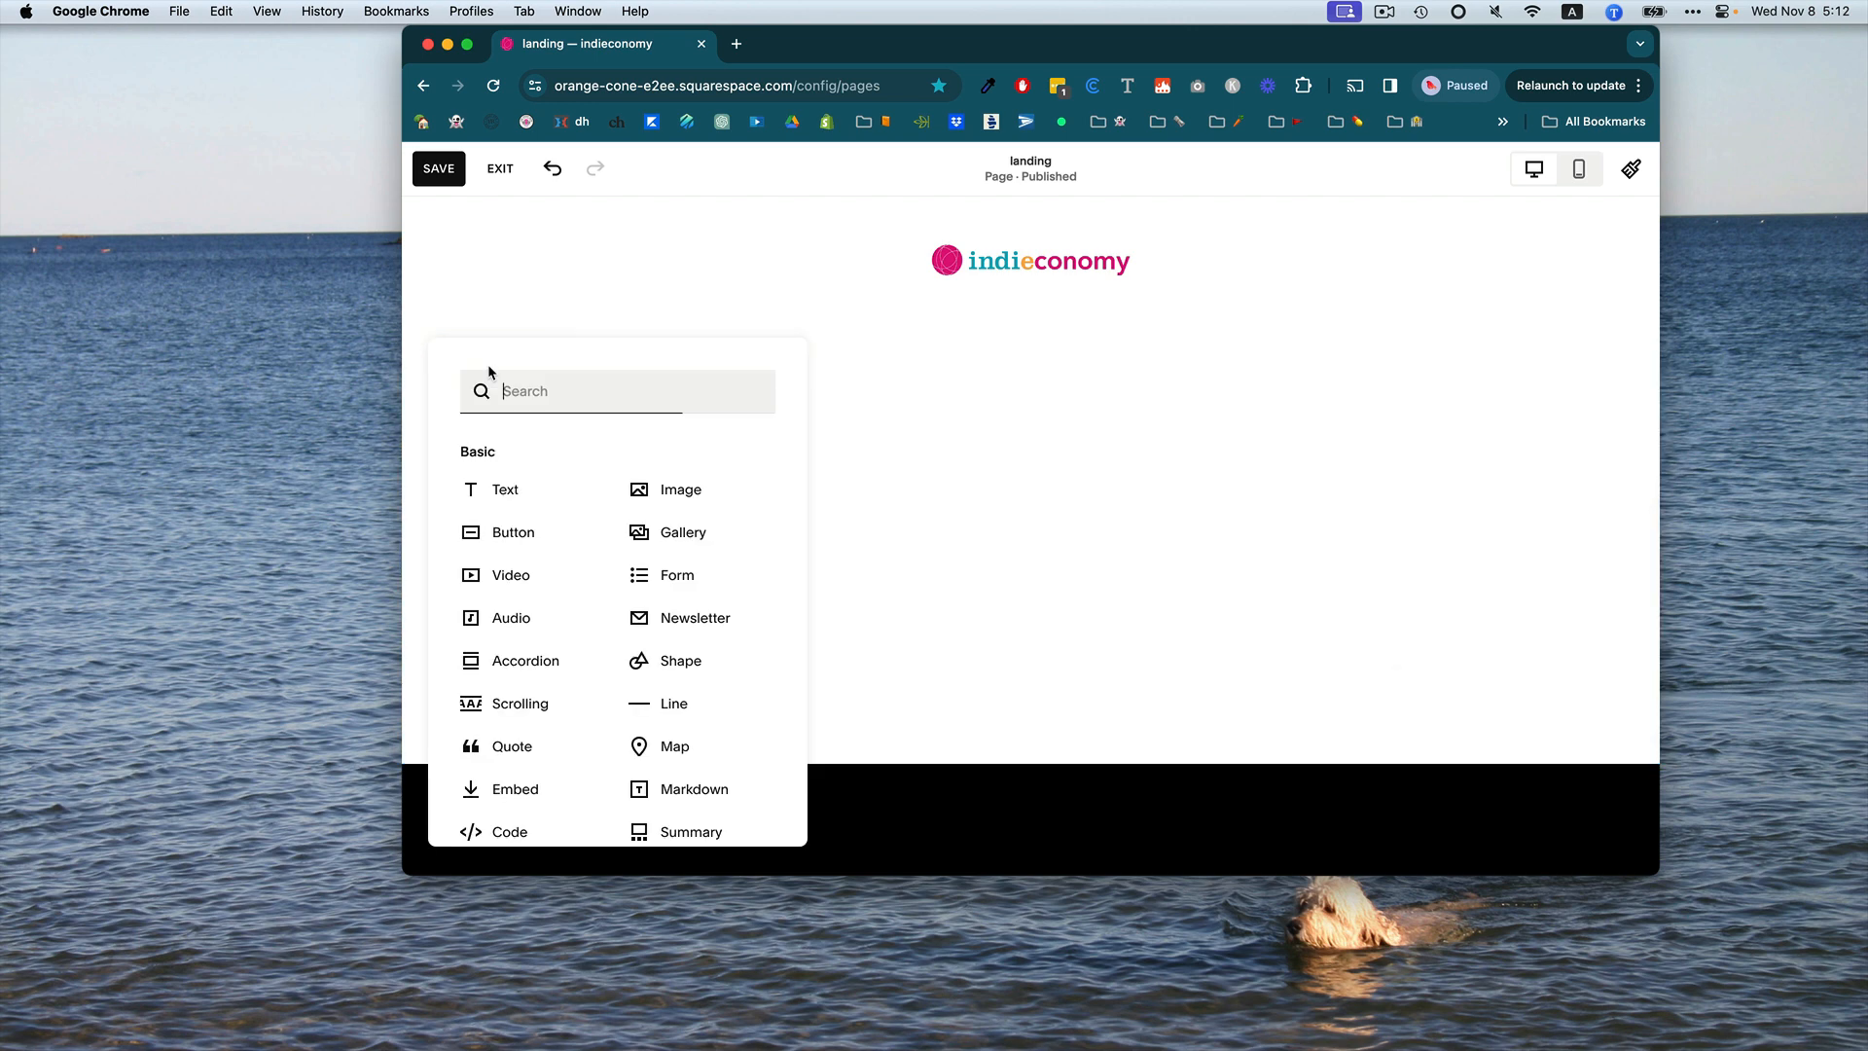
pyautogui.click(510, 502)
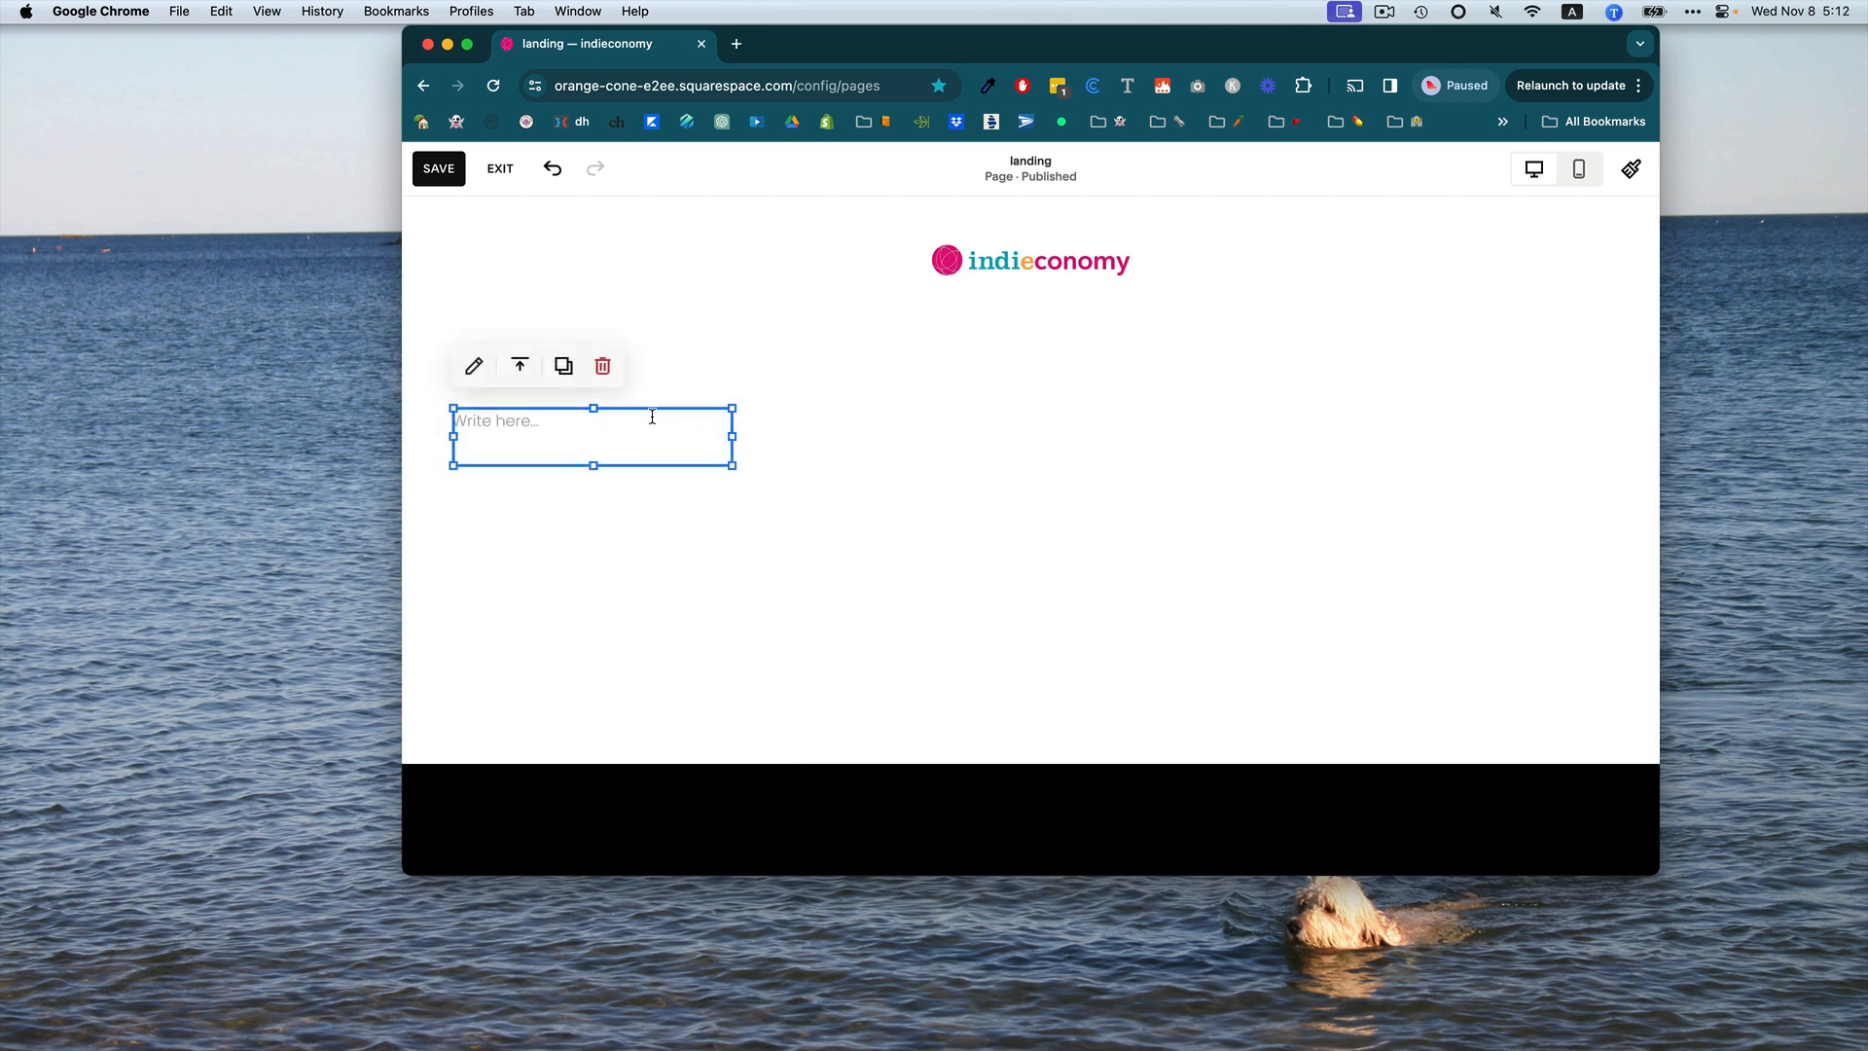
pyautogui.moveTo(649, 413); pyautogui.dragTo(1088, 413)
pyautogui.click(973, 428)
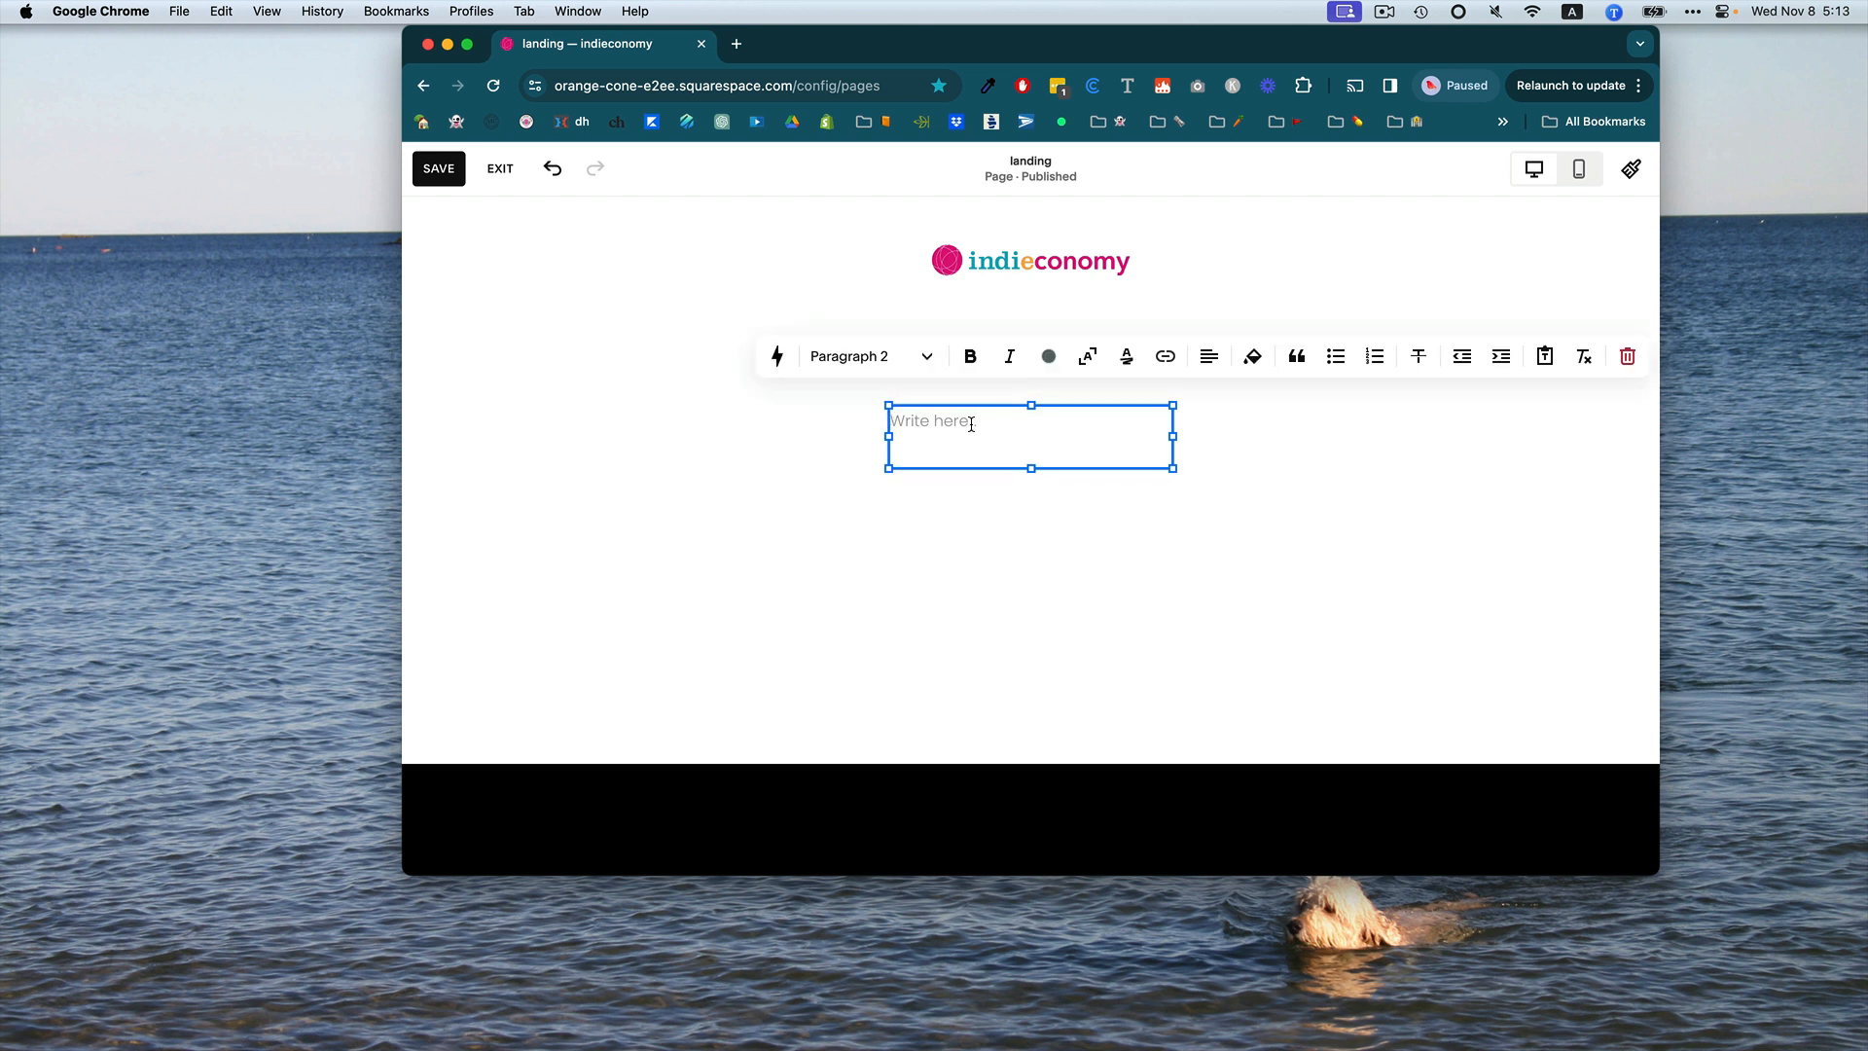
pyautogui.write('Sign up here.')
# Make the "Sign up here." text bold and centre-aligned.
pyautogui.tripleClick(929, 426)
pyautogui.click(970, 357)
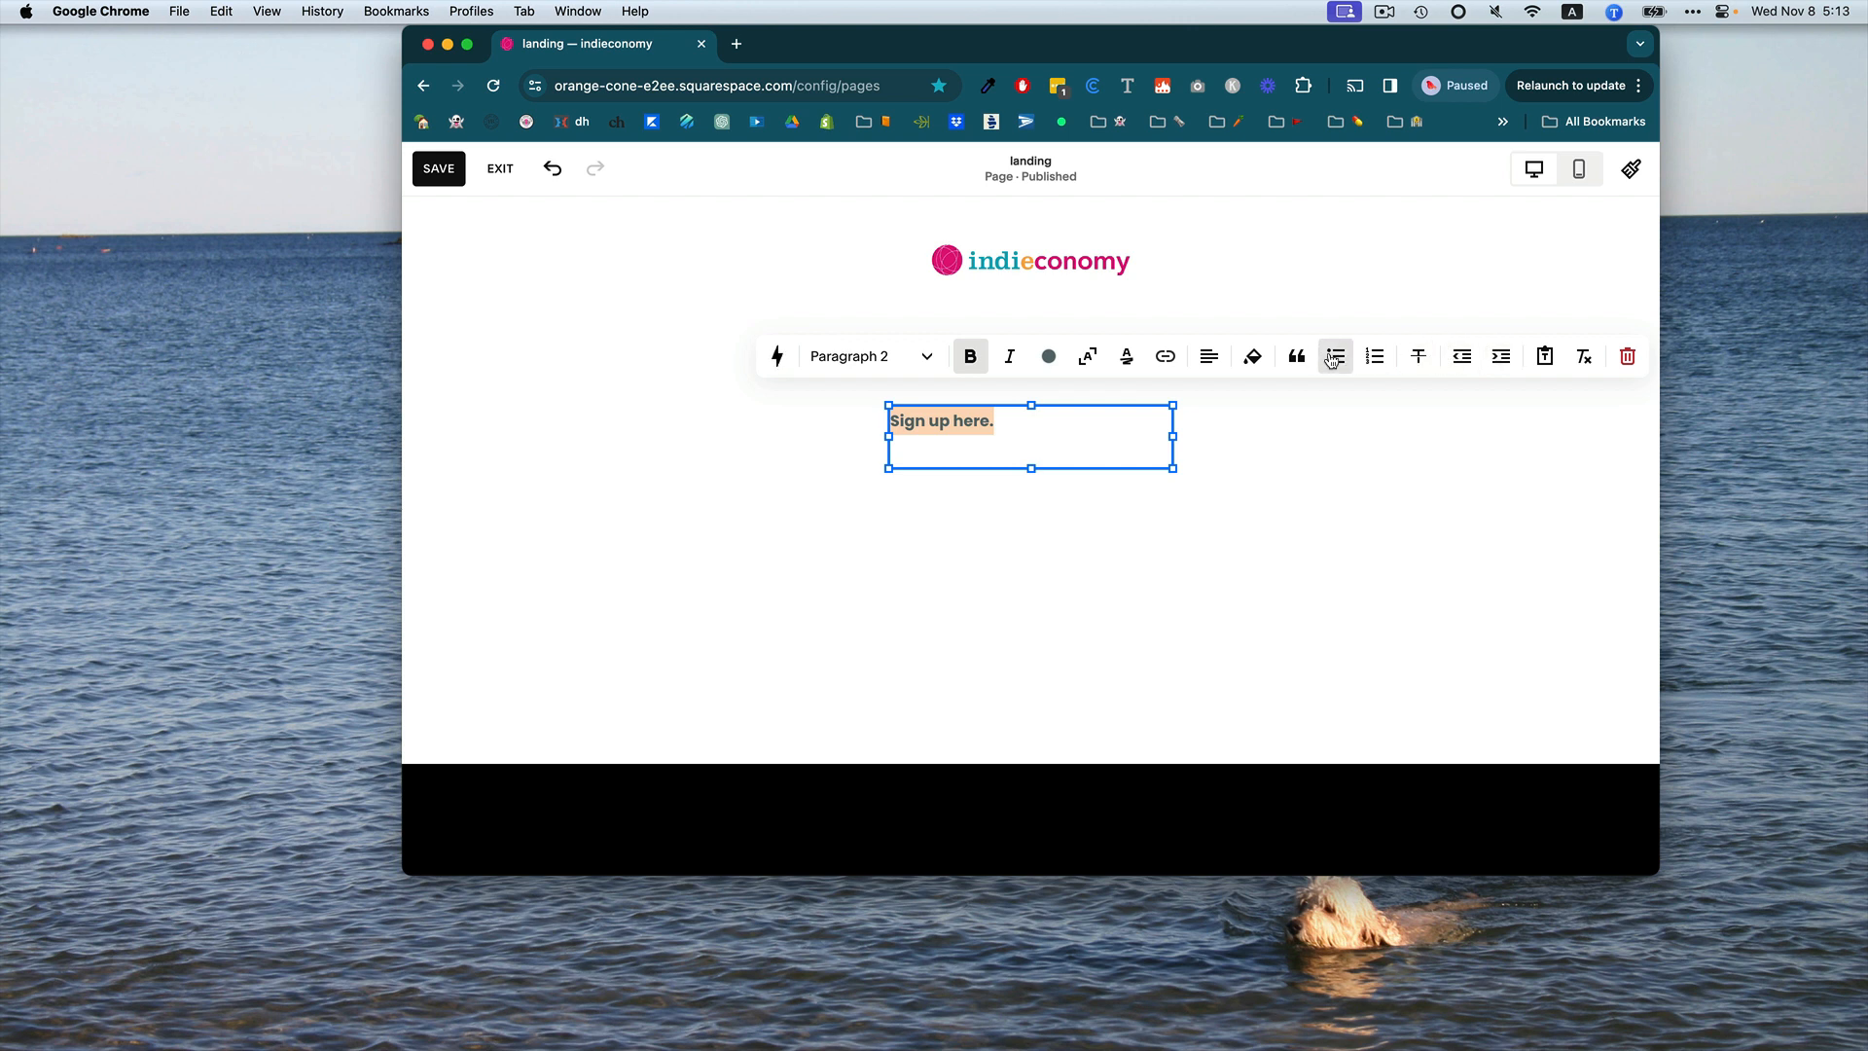
pyautogui.click(1210, 356)
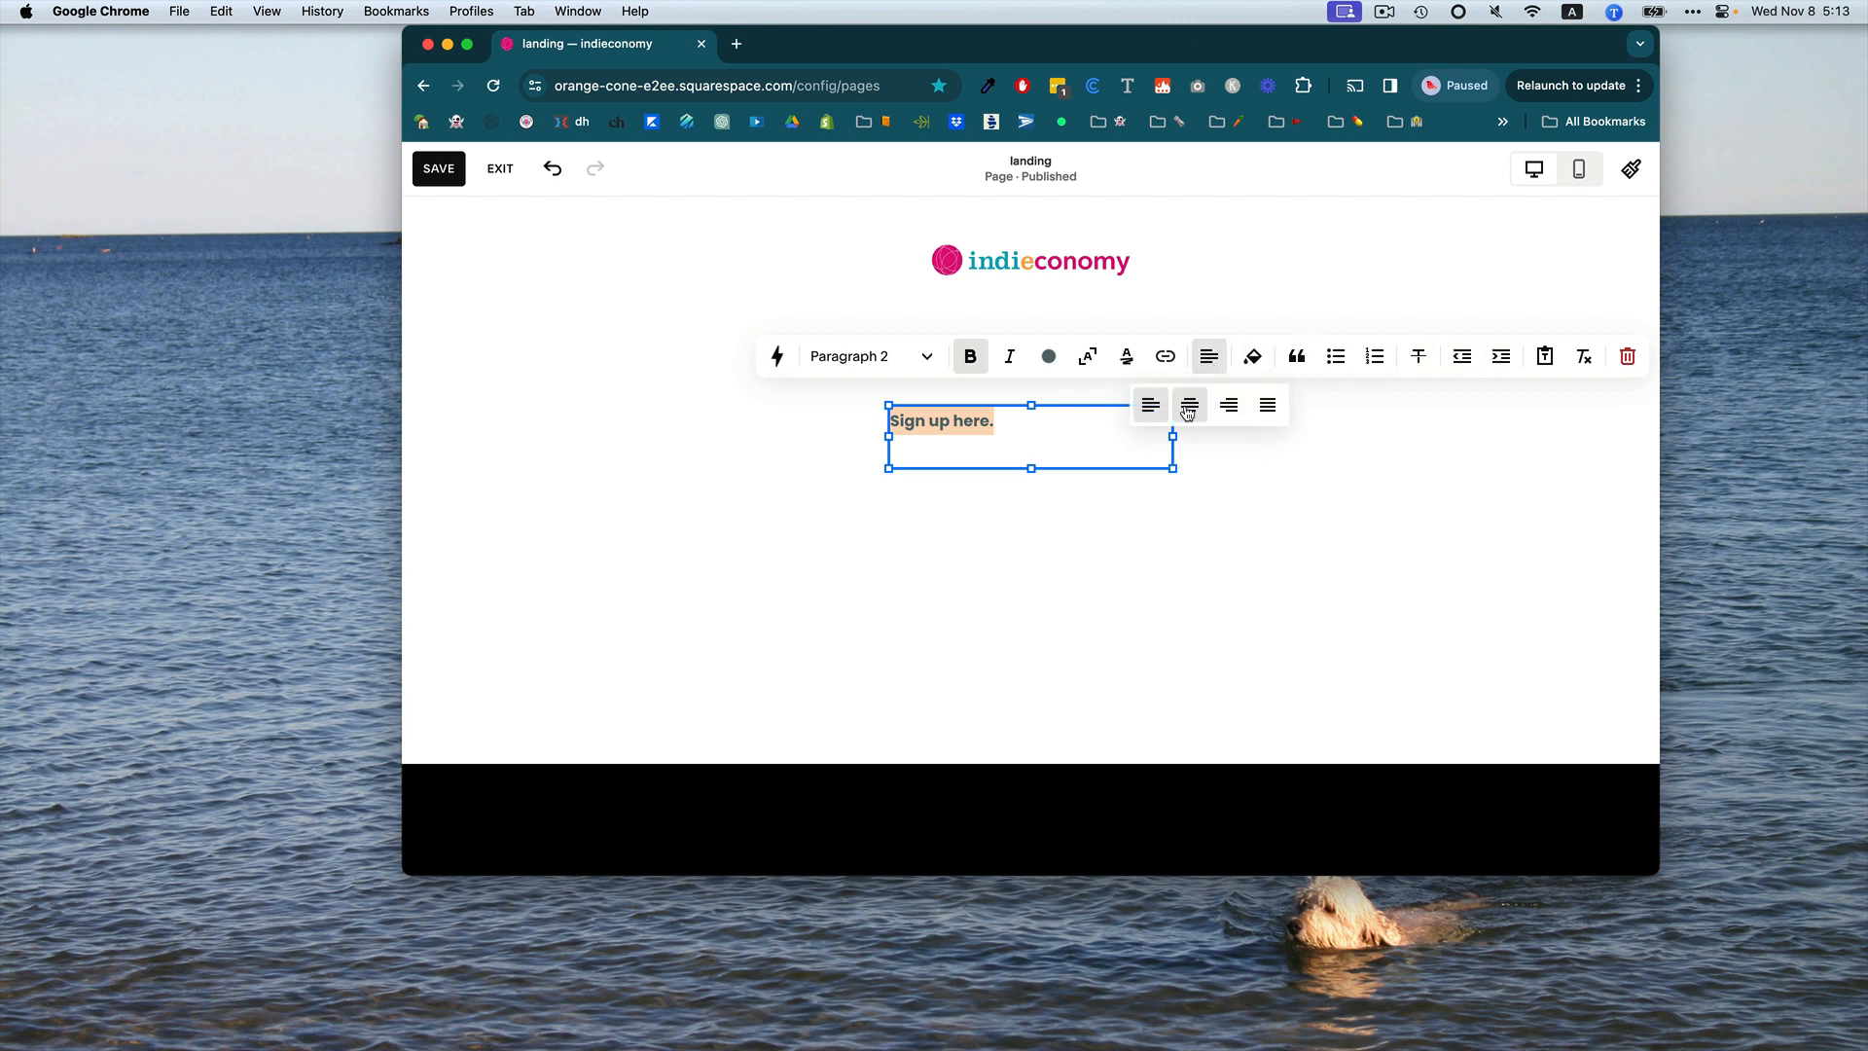
pyautogui.click(1188, 409)
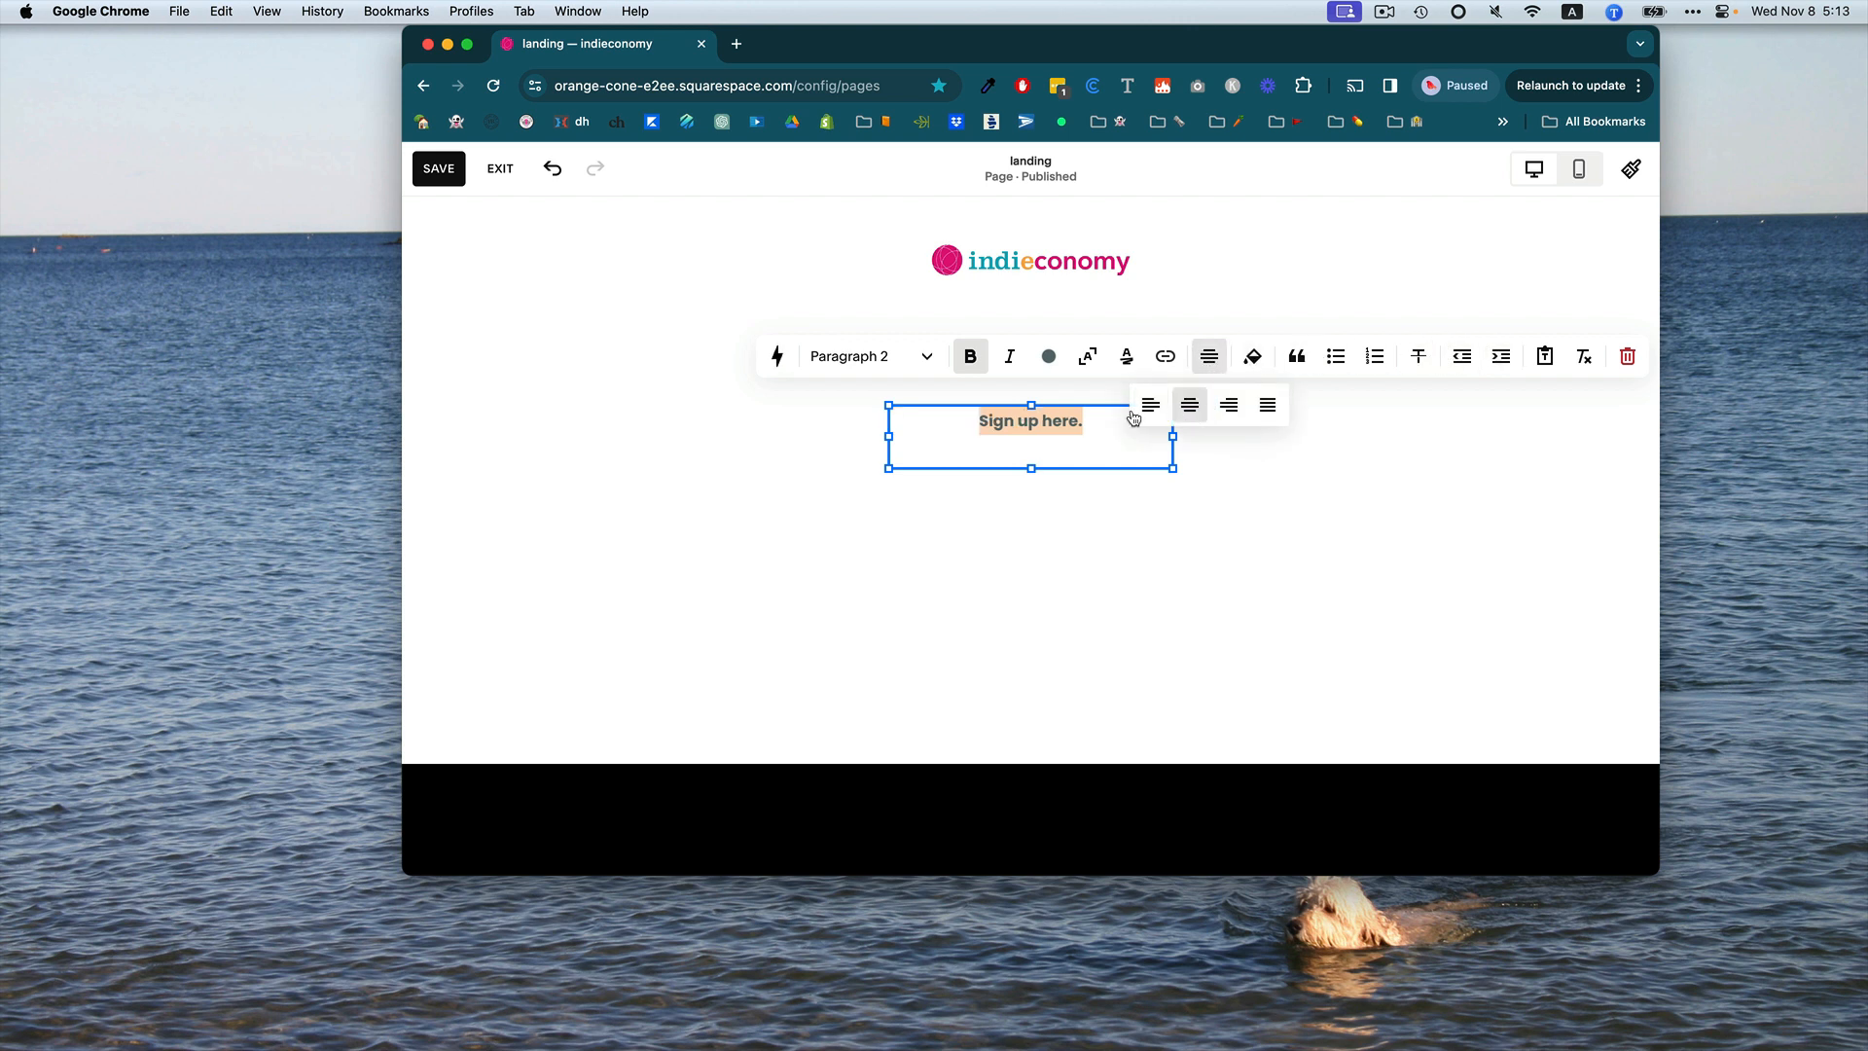
pyautogui.click(1045, 614)
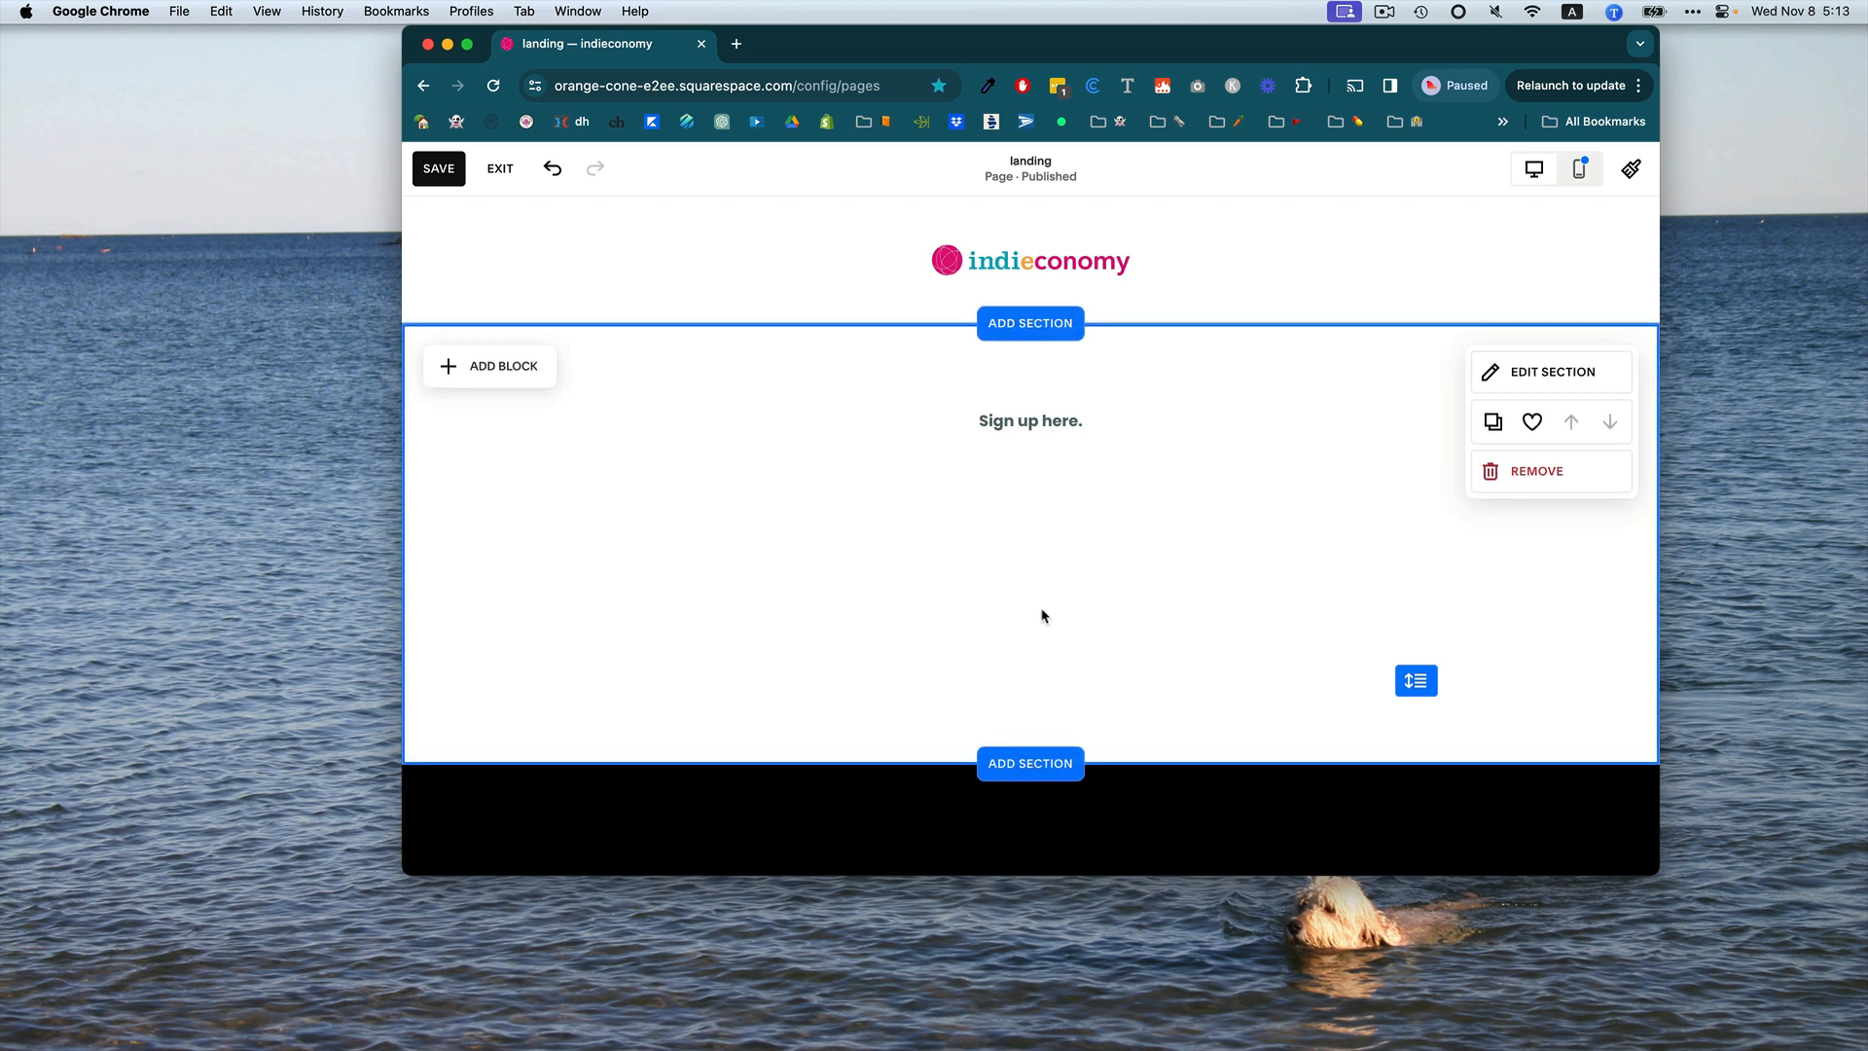
pyautogui.doubleClick(1012, 459)
pyautogui.click(1031, 457)
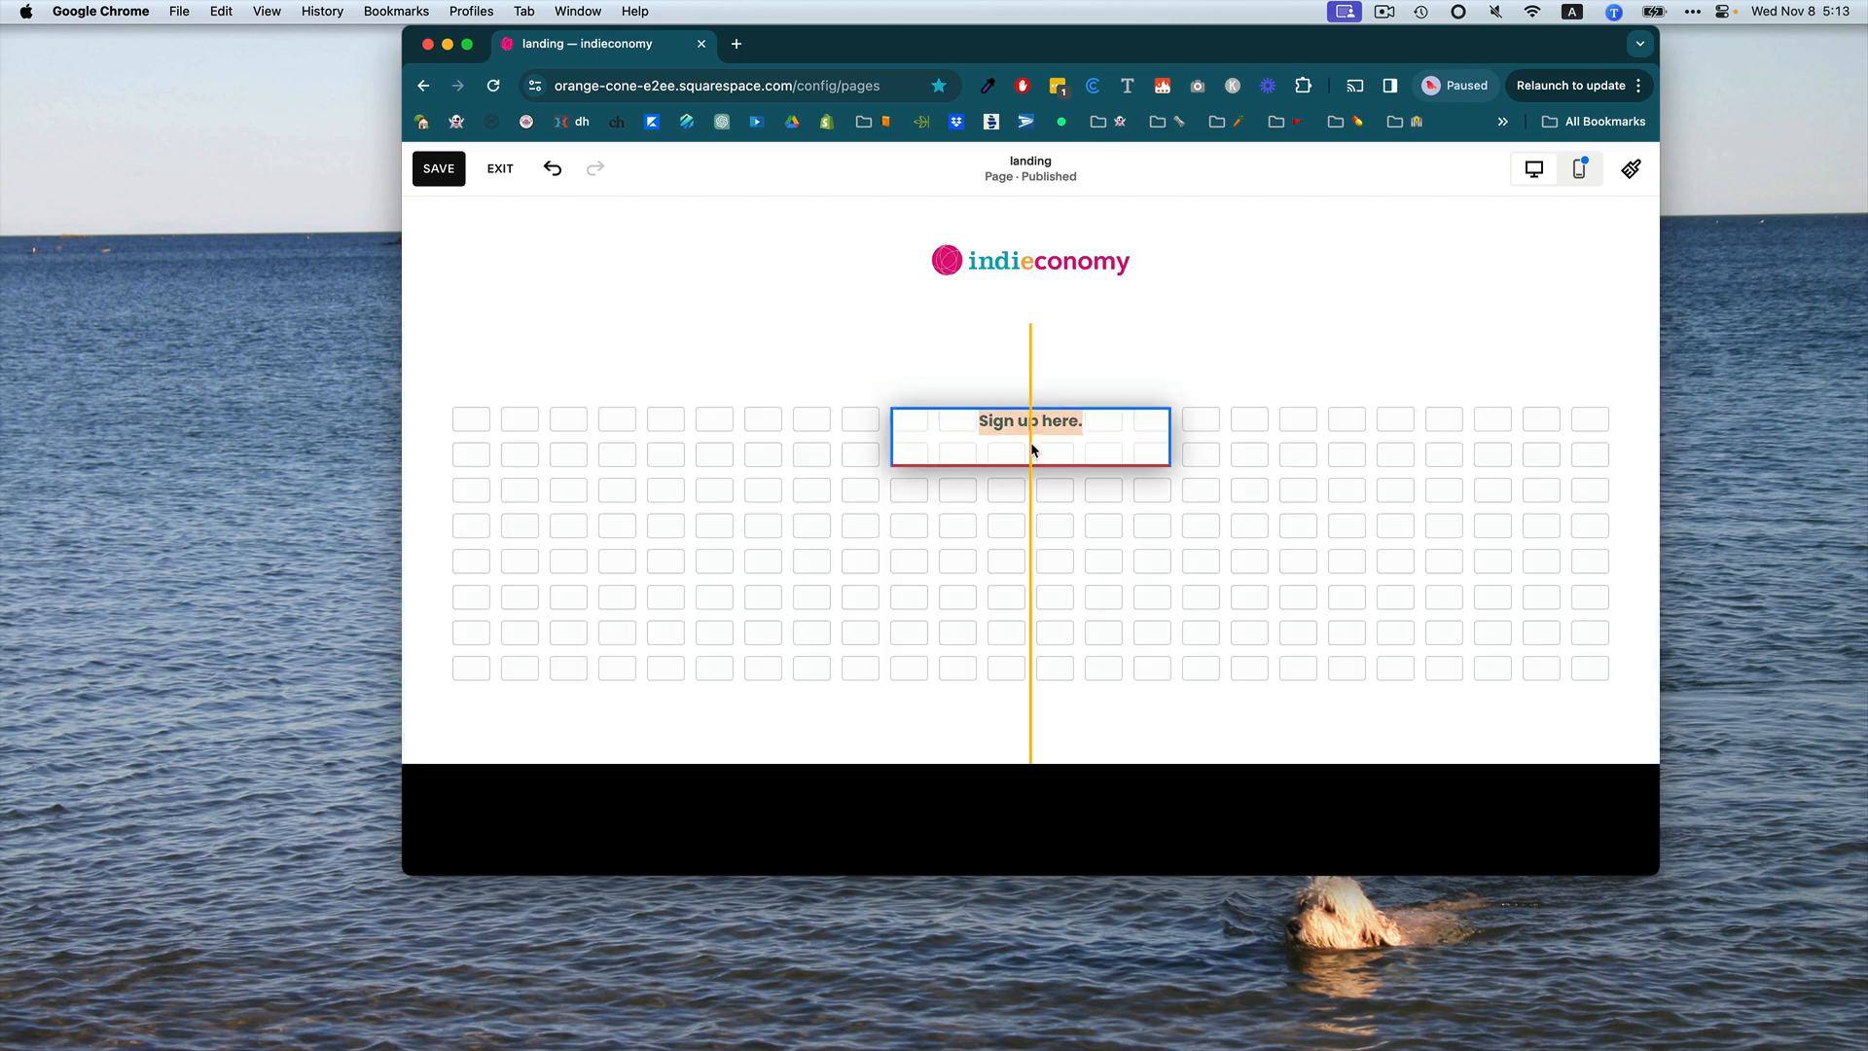
pyautogui.click(907, 572)
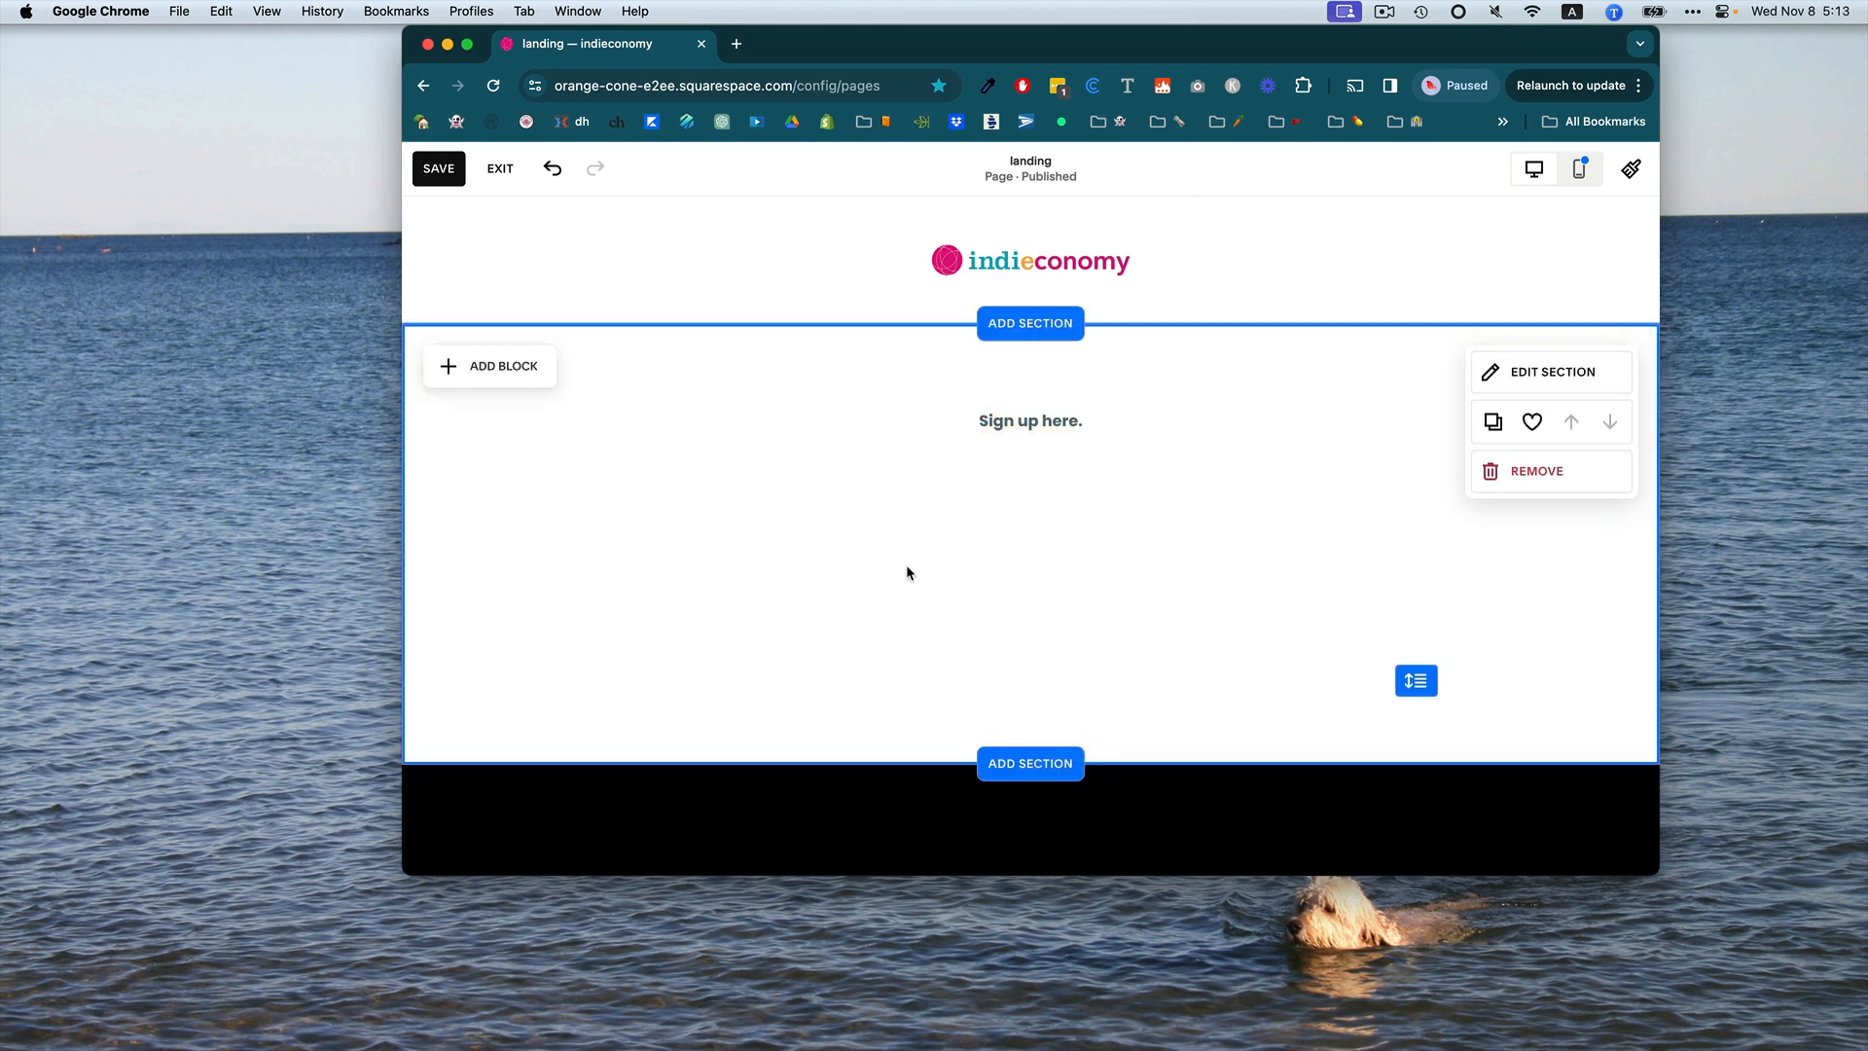
# Add a form block to the section next to the text.
pyautogui.click(473, 370)
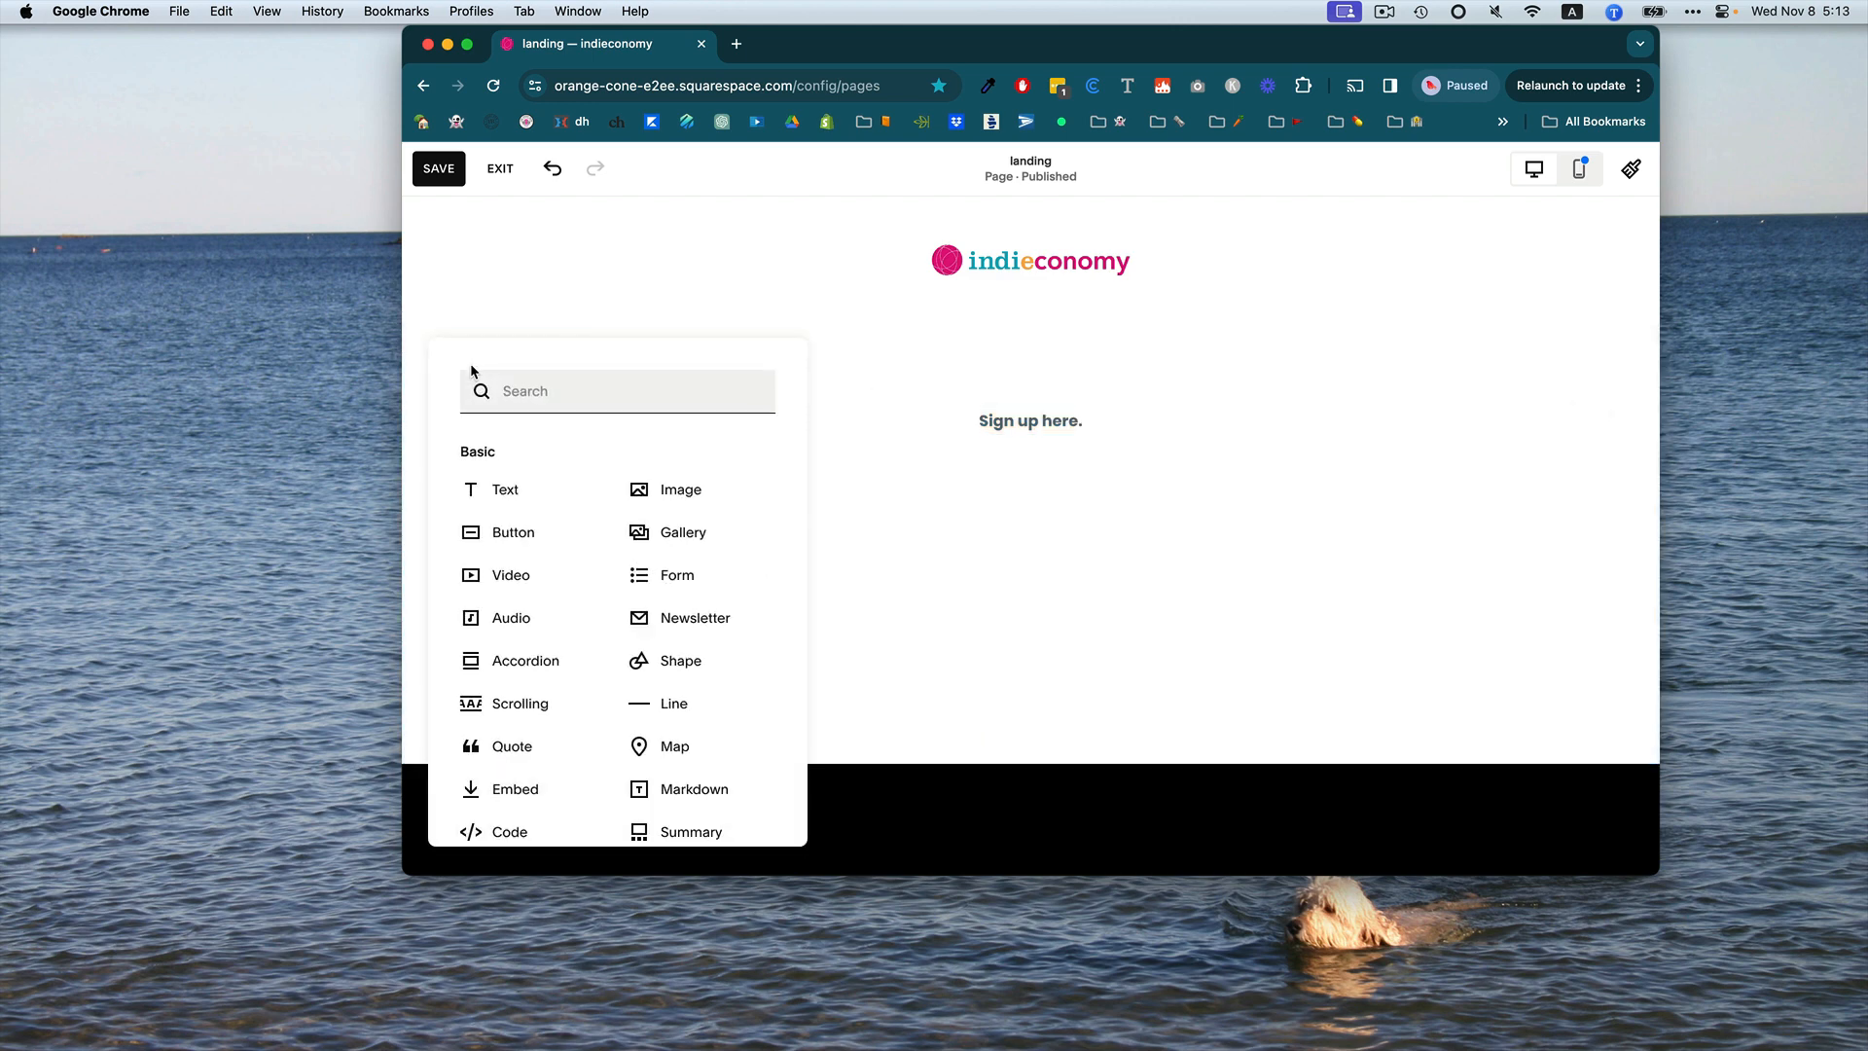
pyautogui.click(702, 583)
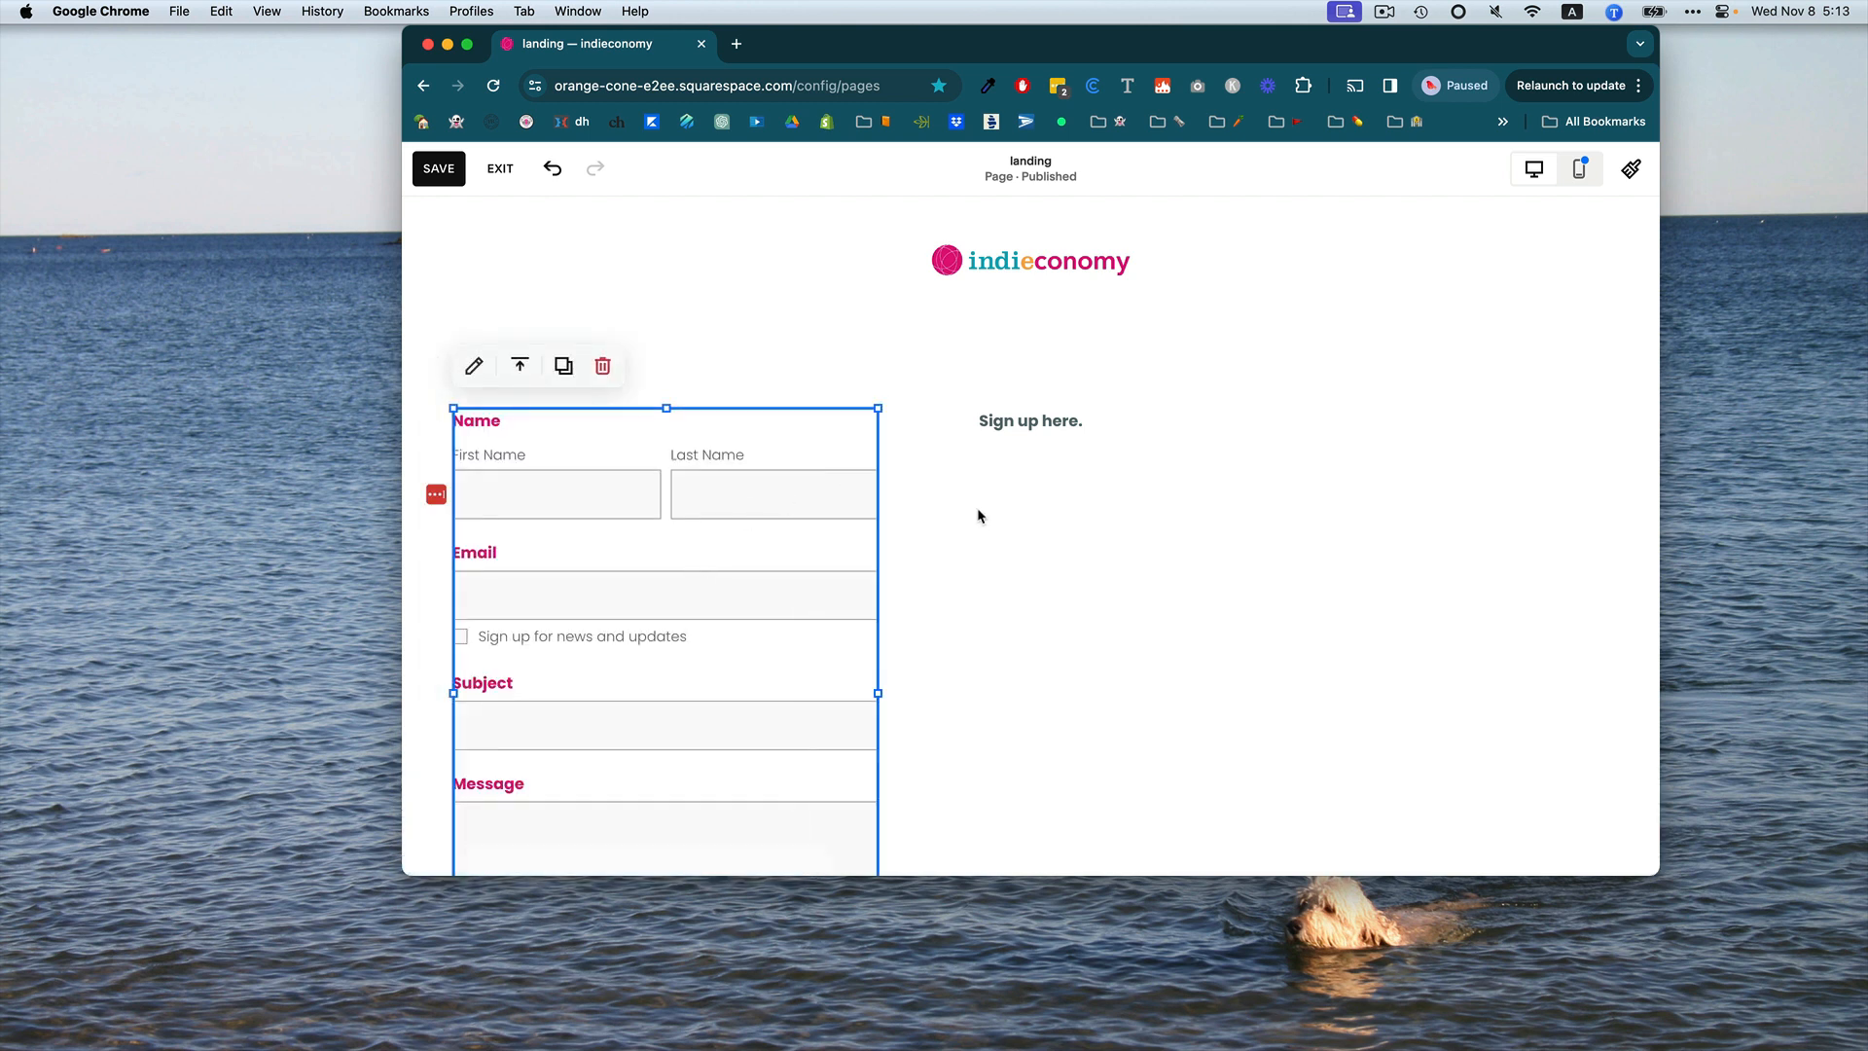
pyautogui.scroll(-3, 879, 560)
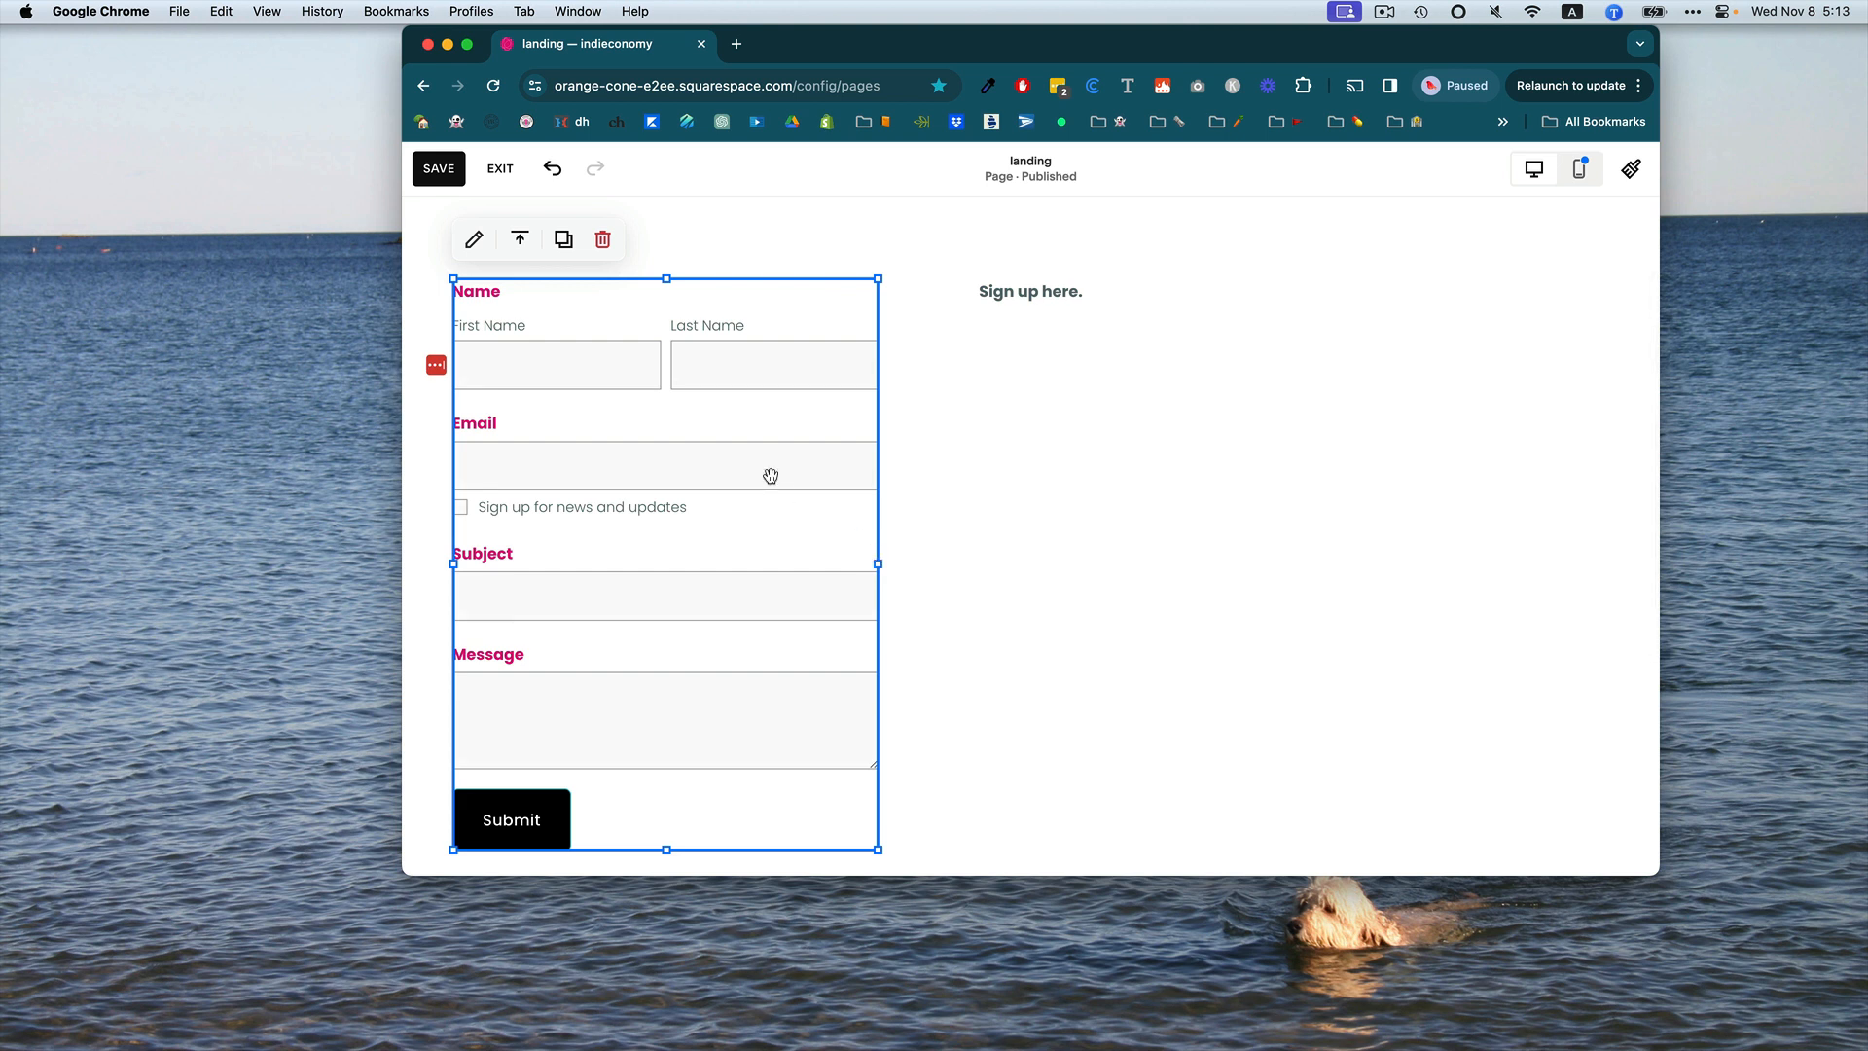
# Open the form's field settings and delete the Name field.
pyautogui.doubleClick(652, 323)
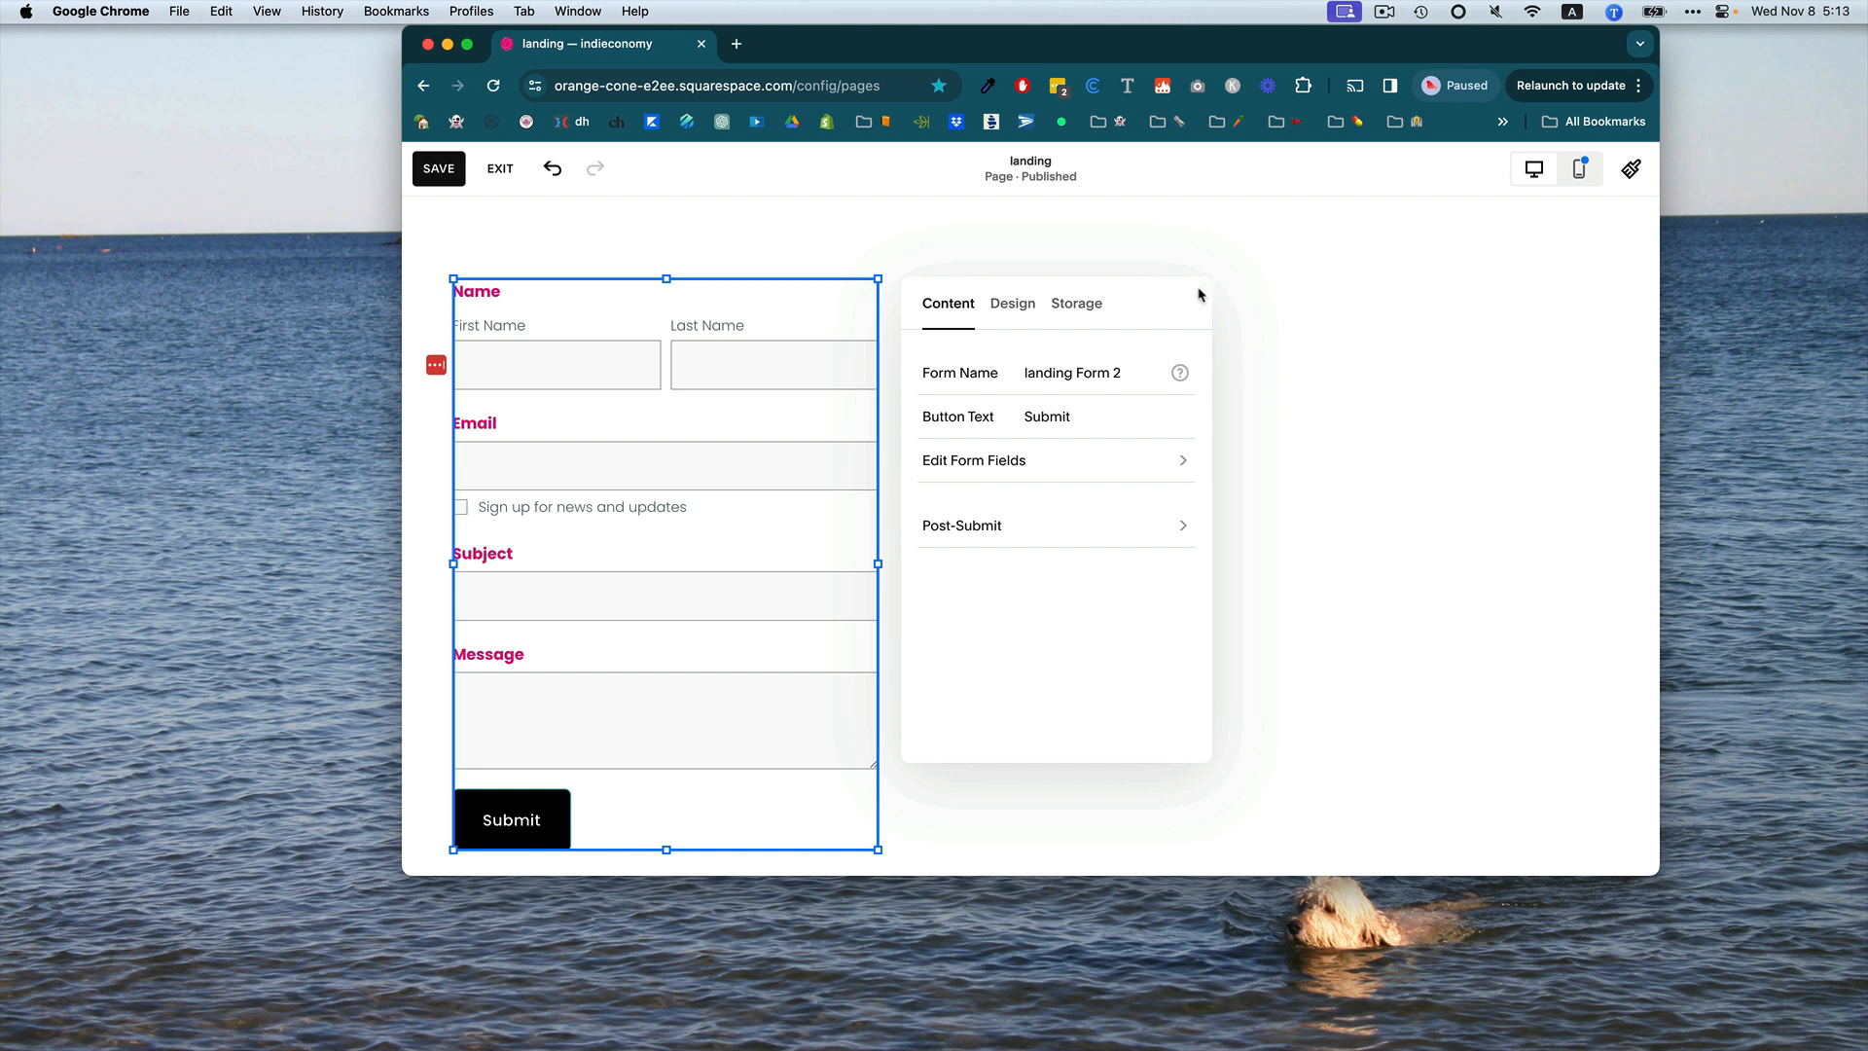
pyautogui.click(1130, 372)
pyautogui.click(1000, 455)
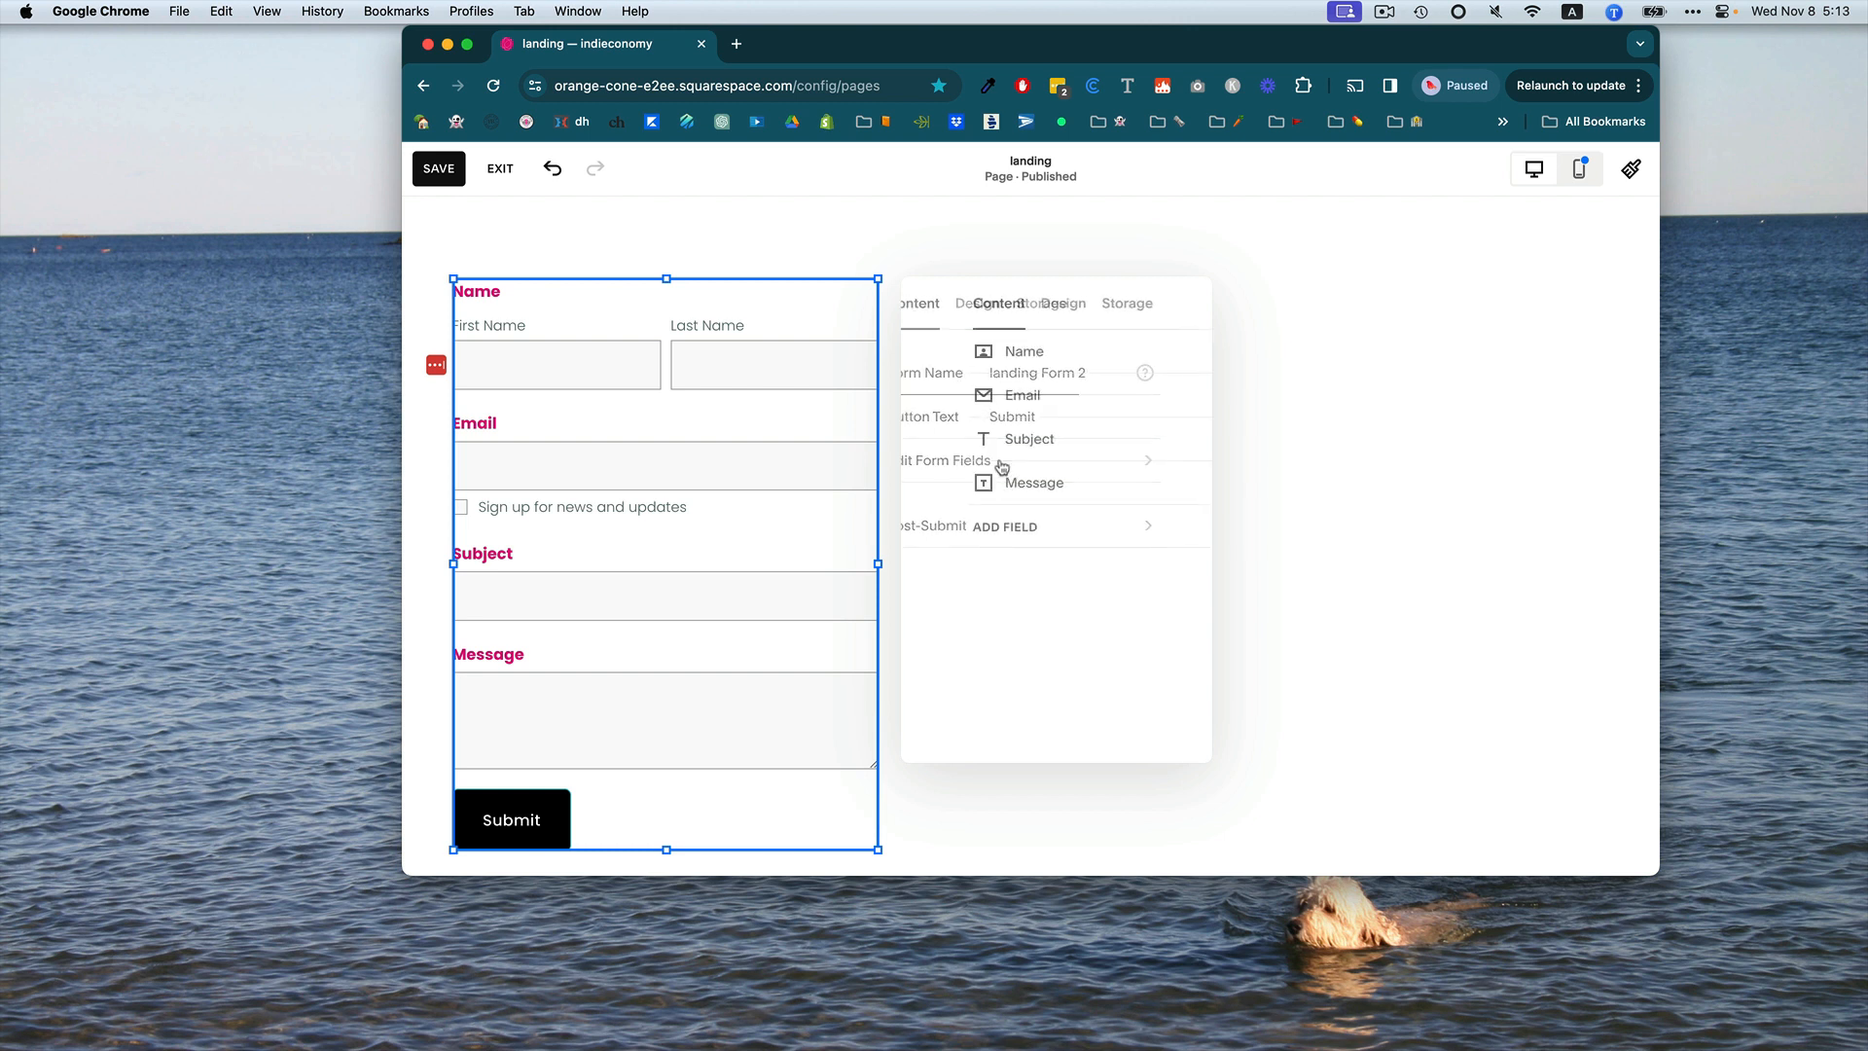
pyautogui.click(930, 303)
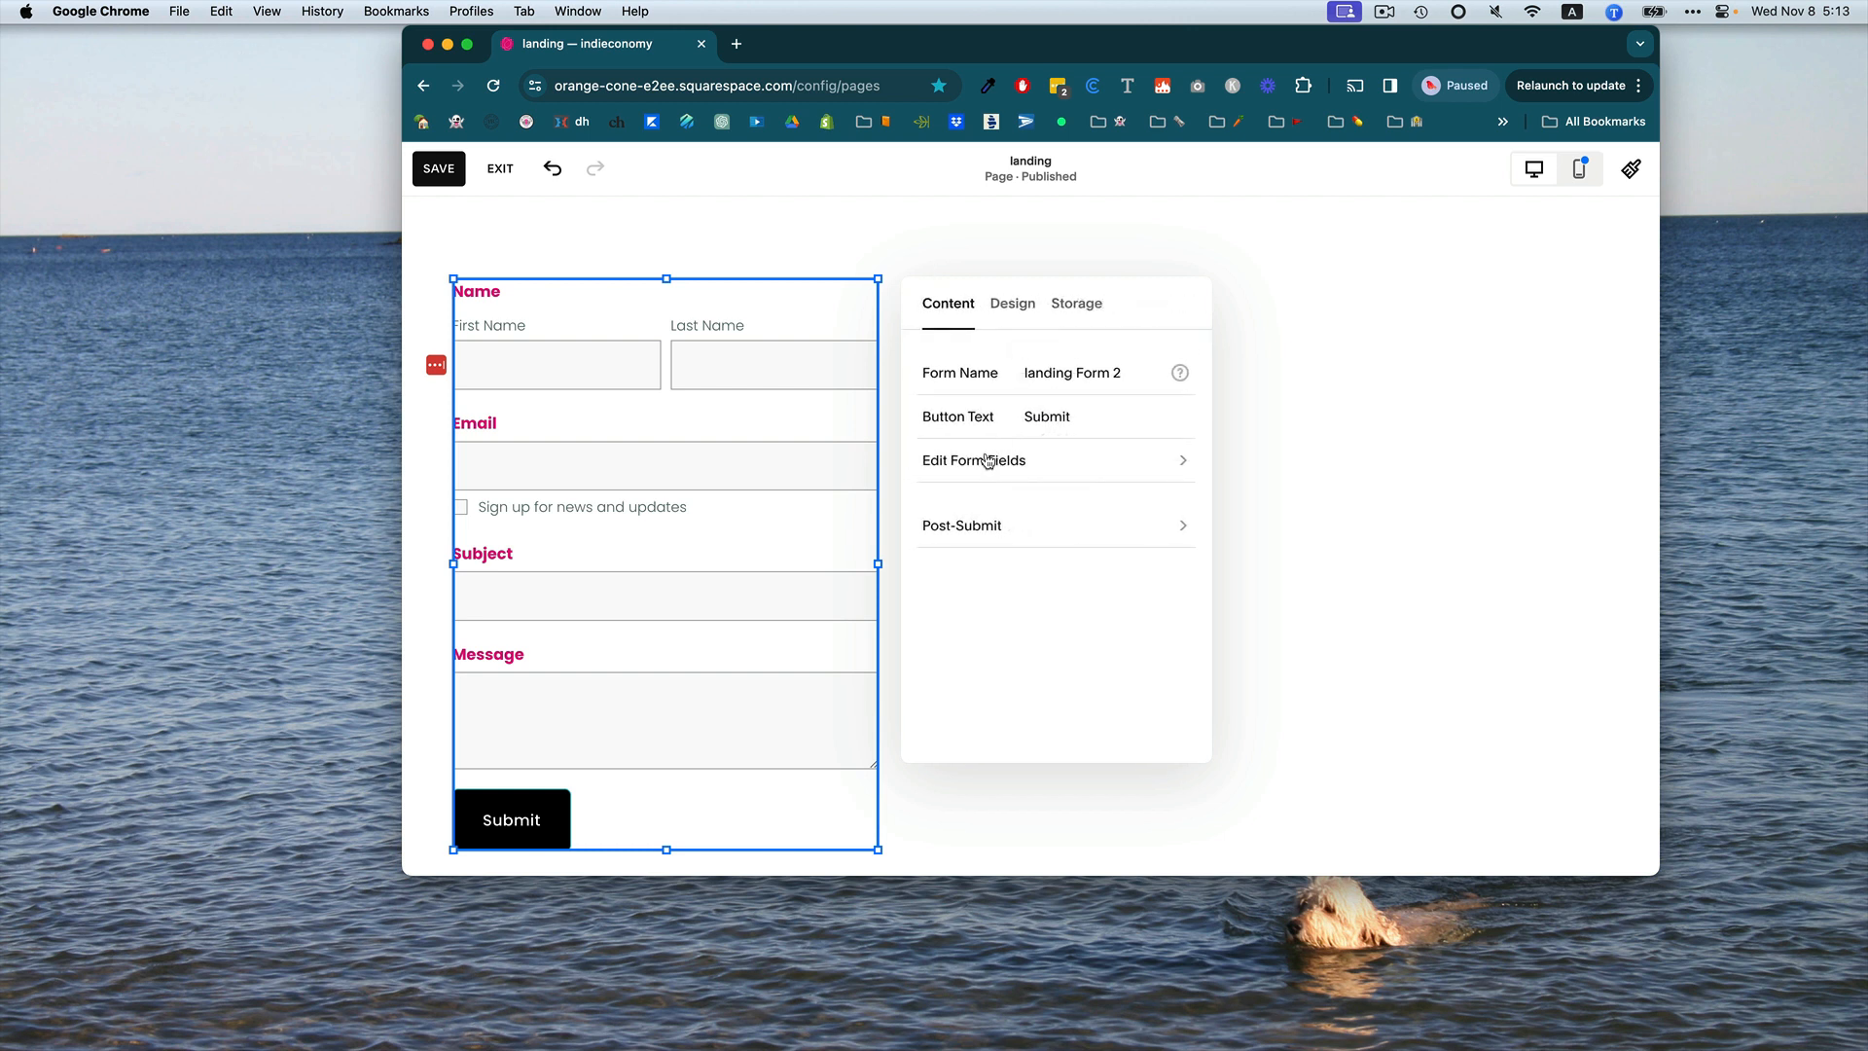
pyautogui.click(981, 461)
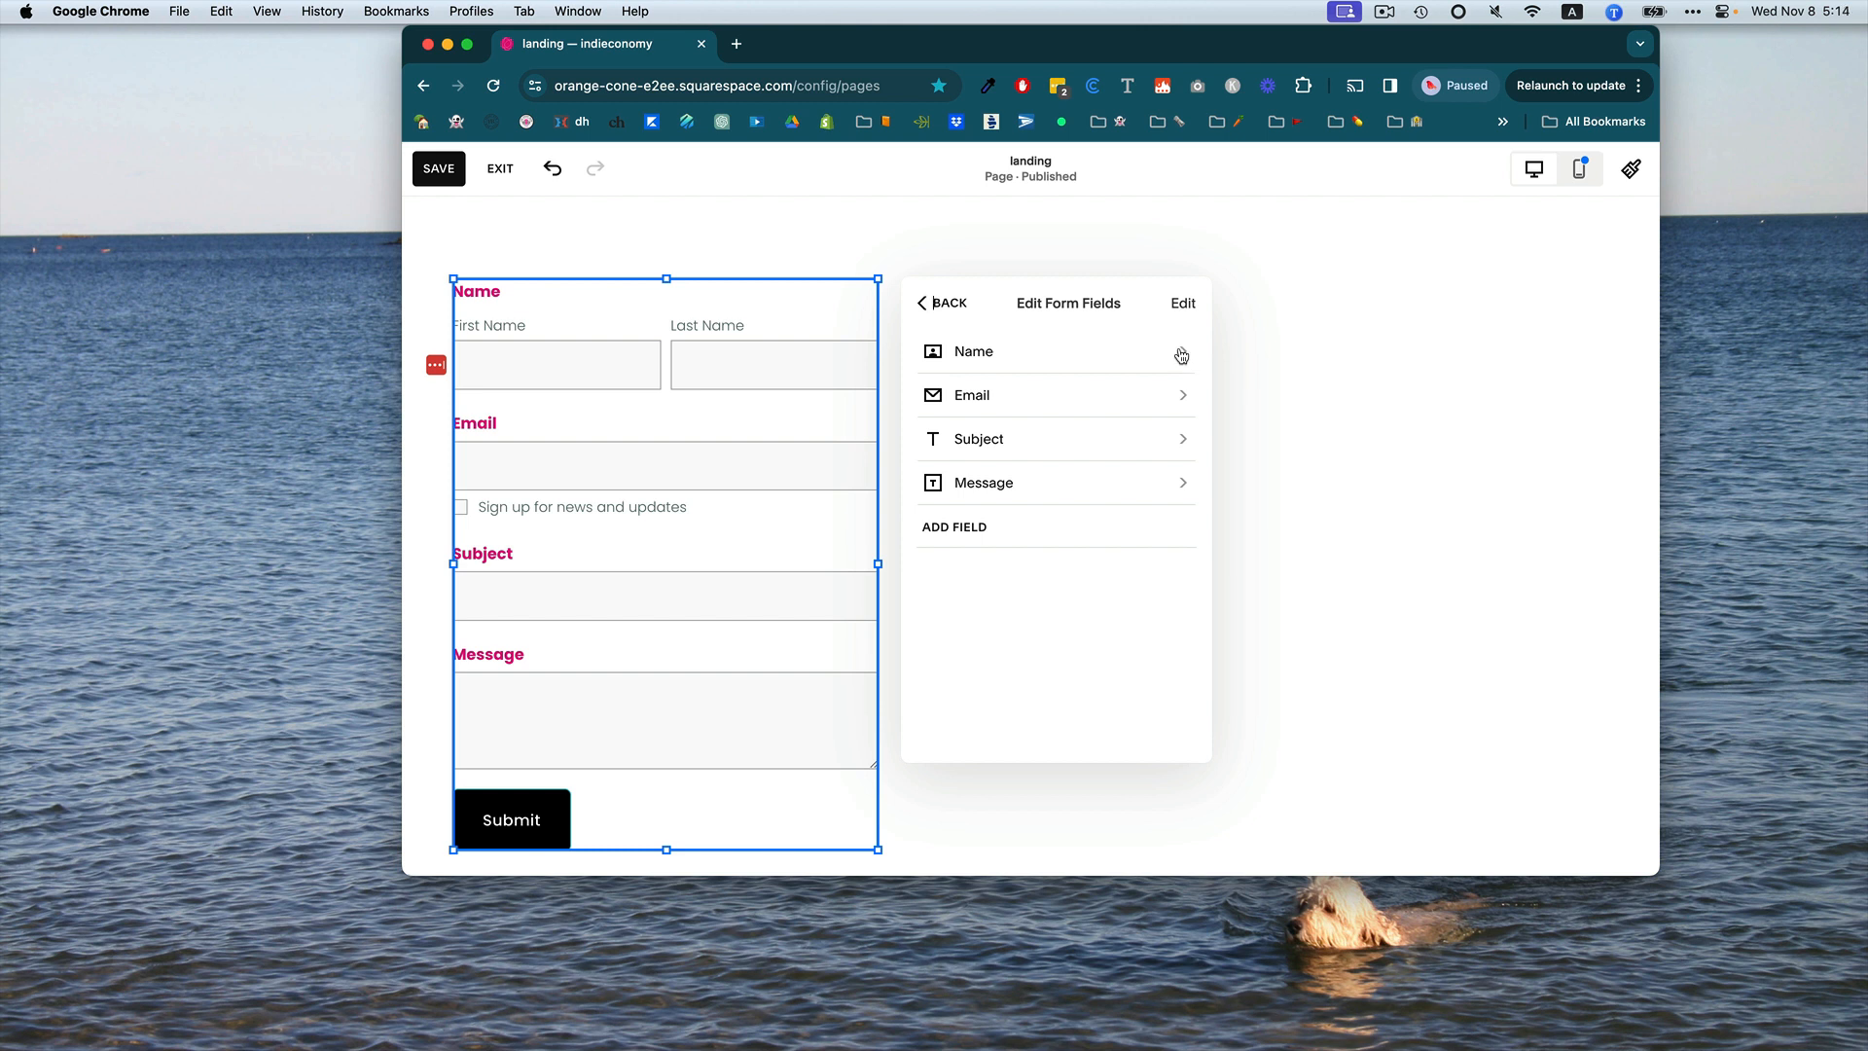
pyautogui.click(1181, 355)
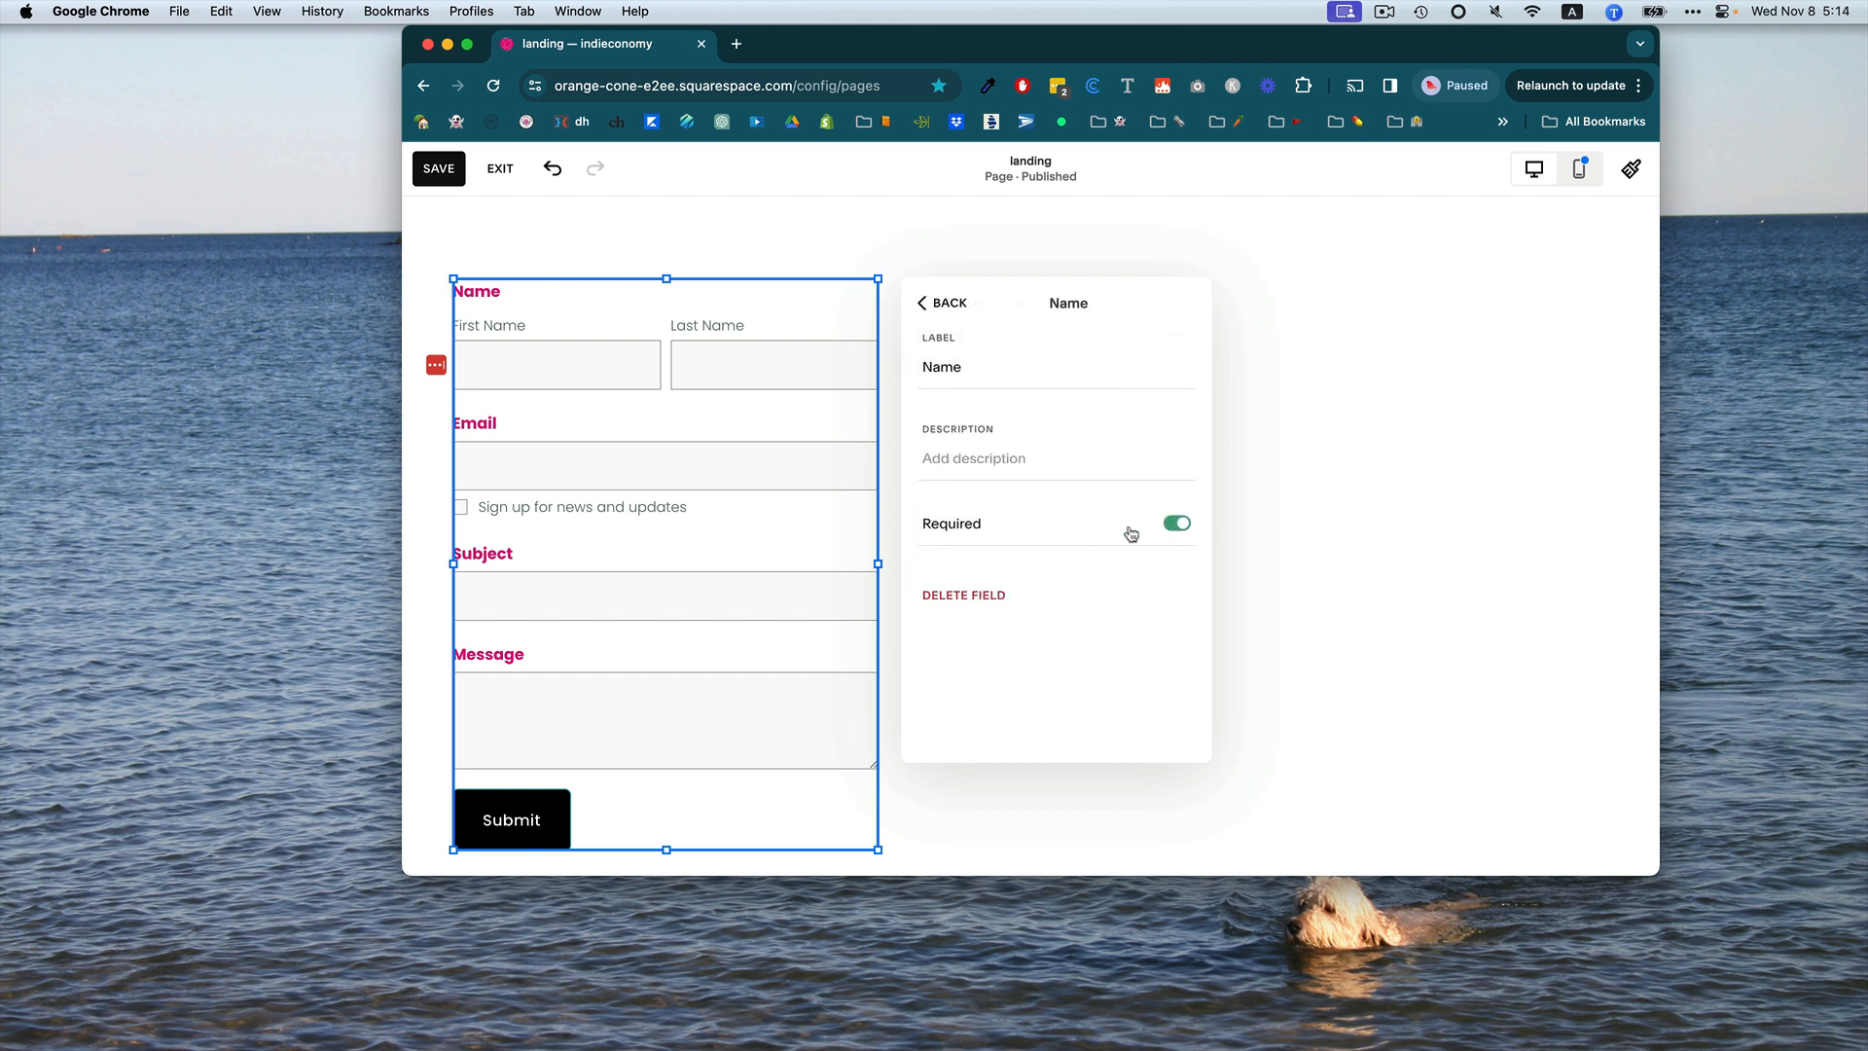
pyautogui.click(987, 597)
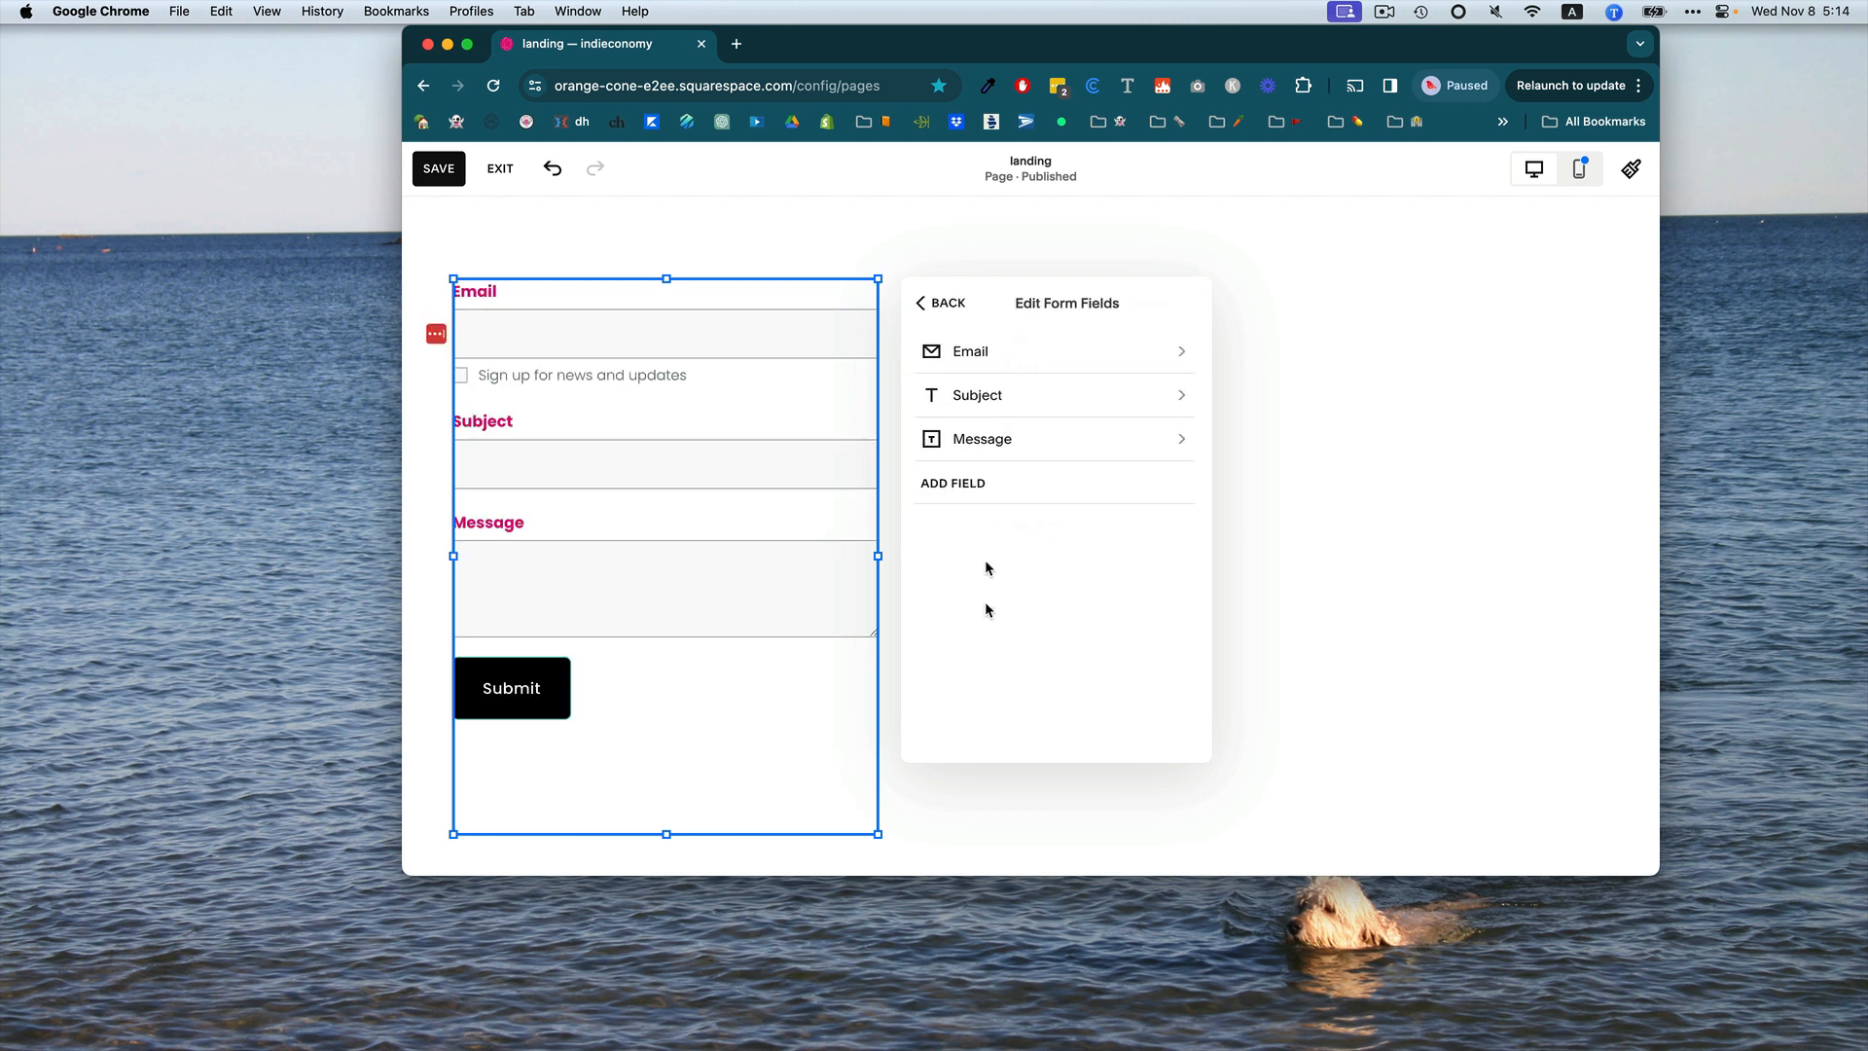
# Delete the Subject and Message fields from the form.
pyautogui.click(1024, 402)
pyautogui.click(973, 694)
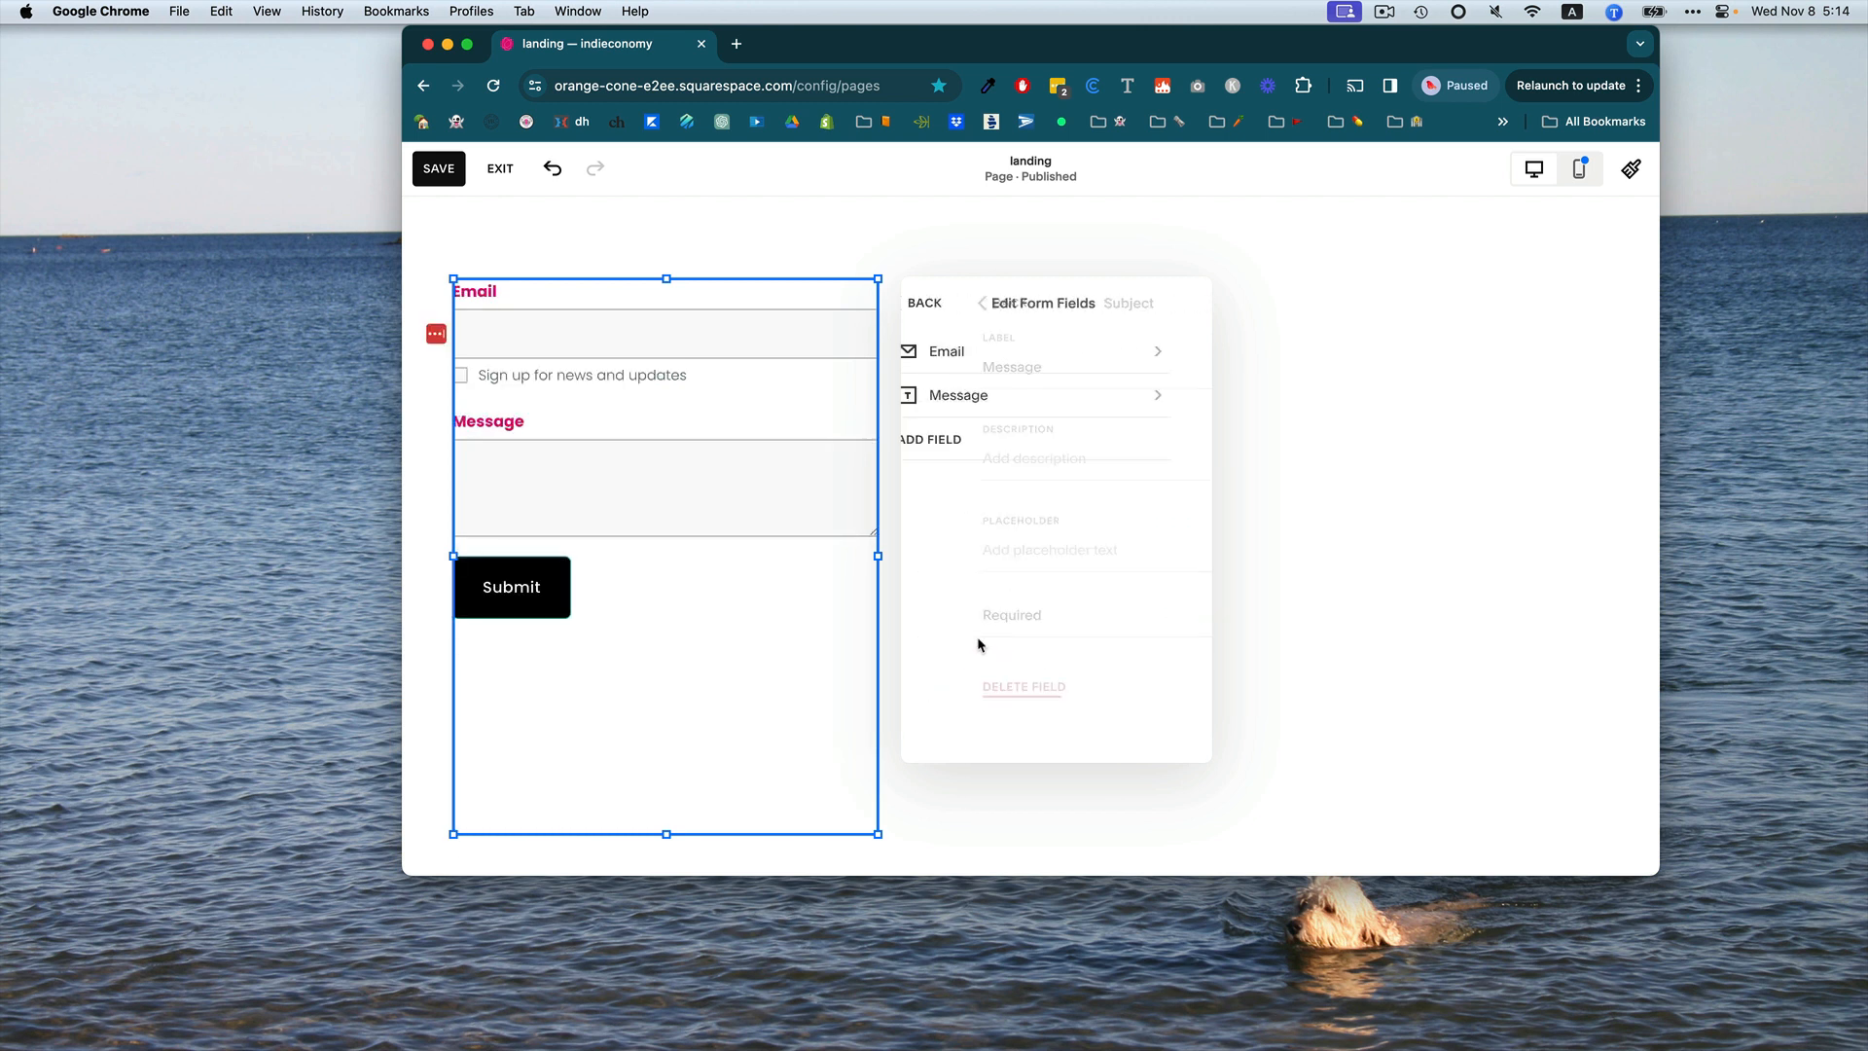
pyautogui.click(971, 399)
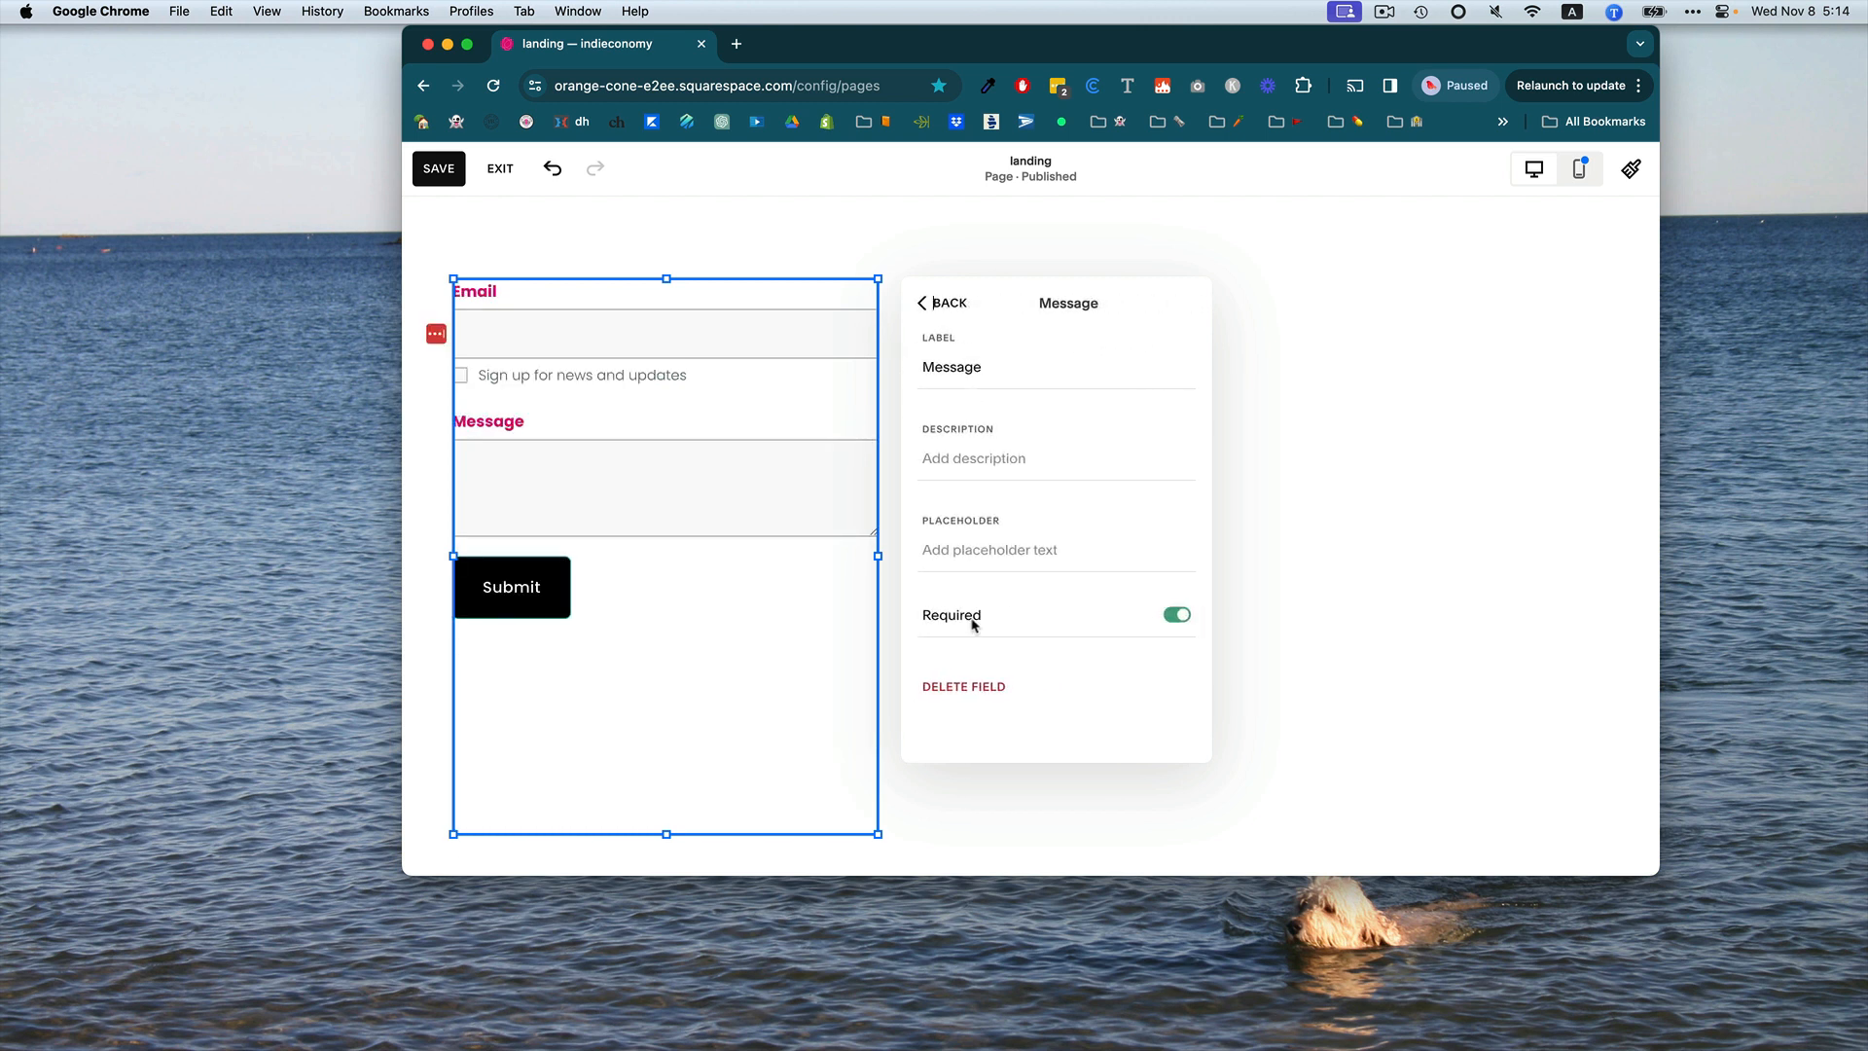
pyautogui.click(980, 686)
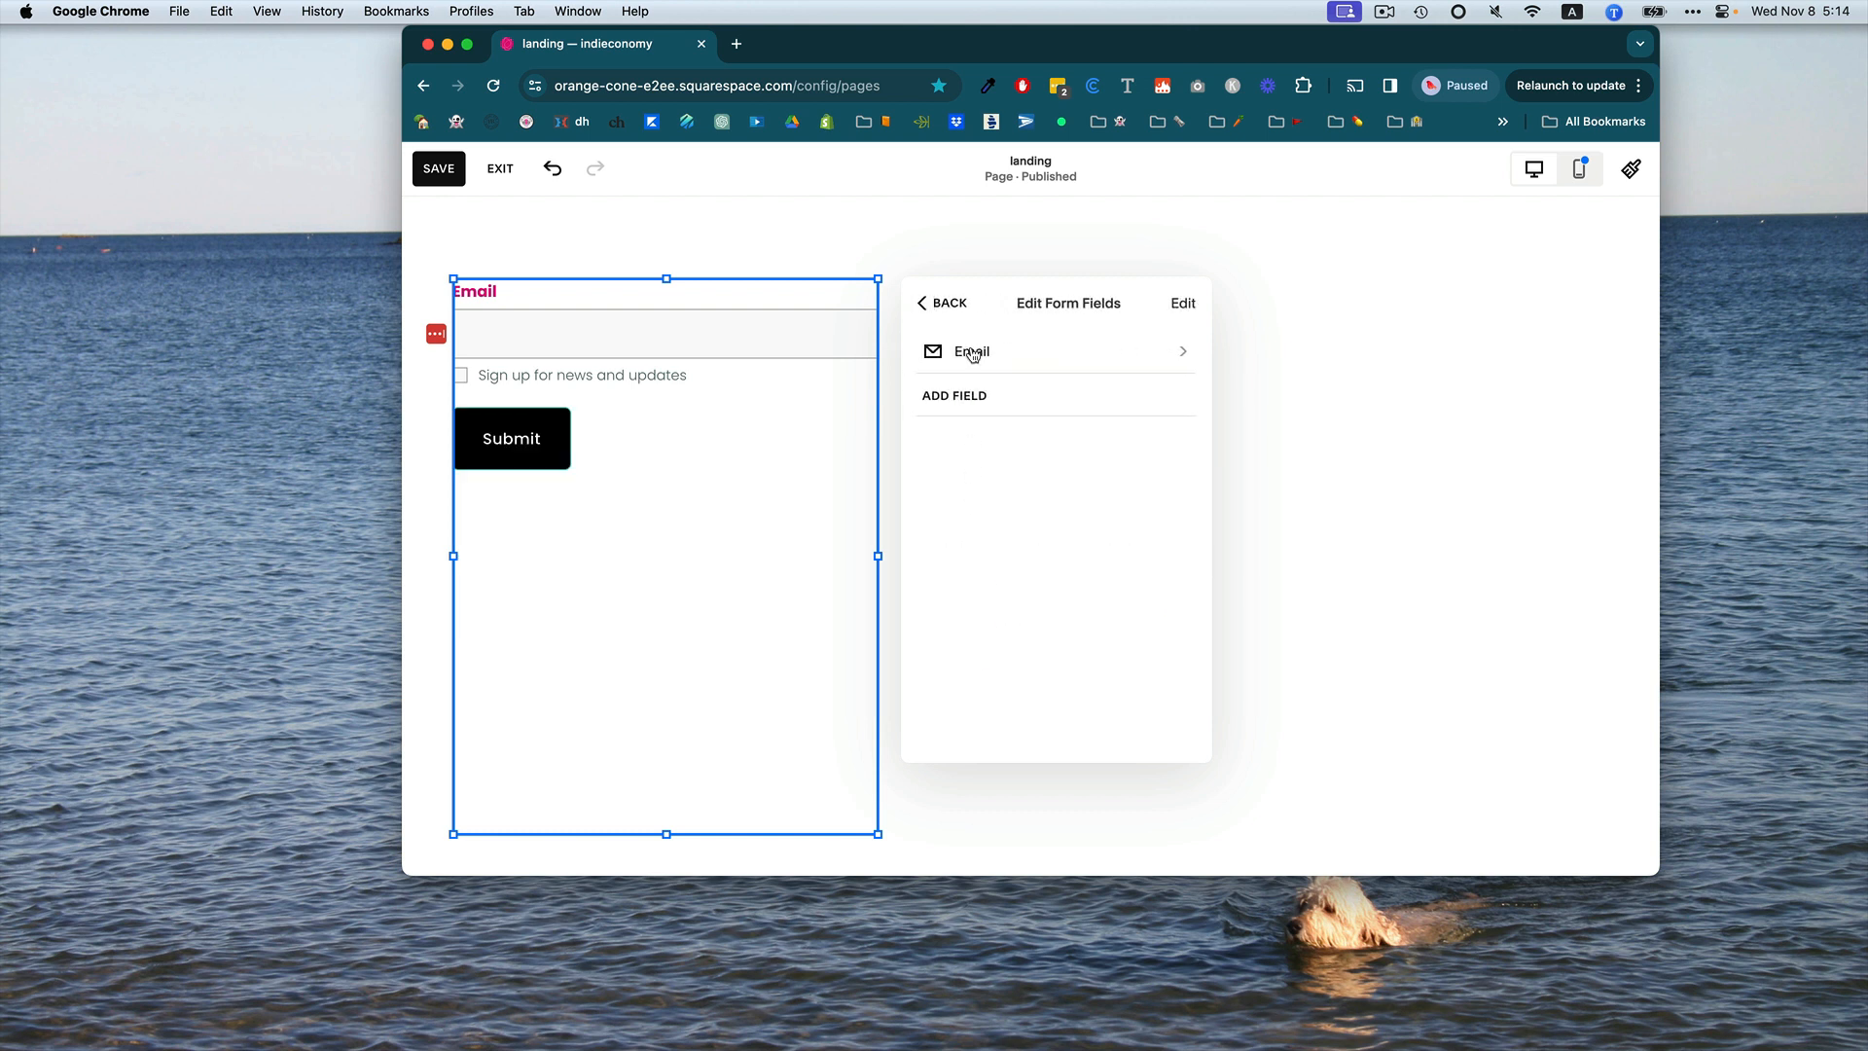
# Turn off Email Signup for the Email field and return to the form's main settings.
pyautogui.click(972, 352)
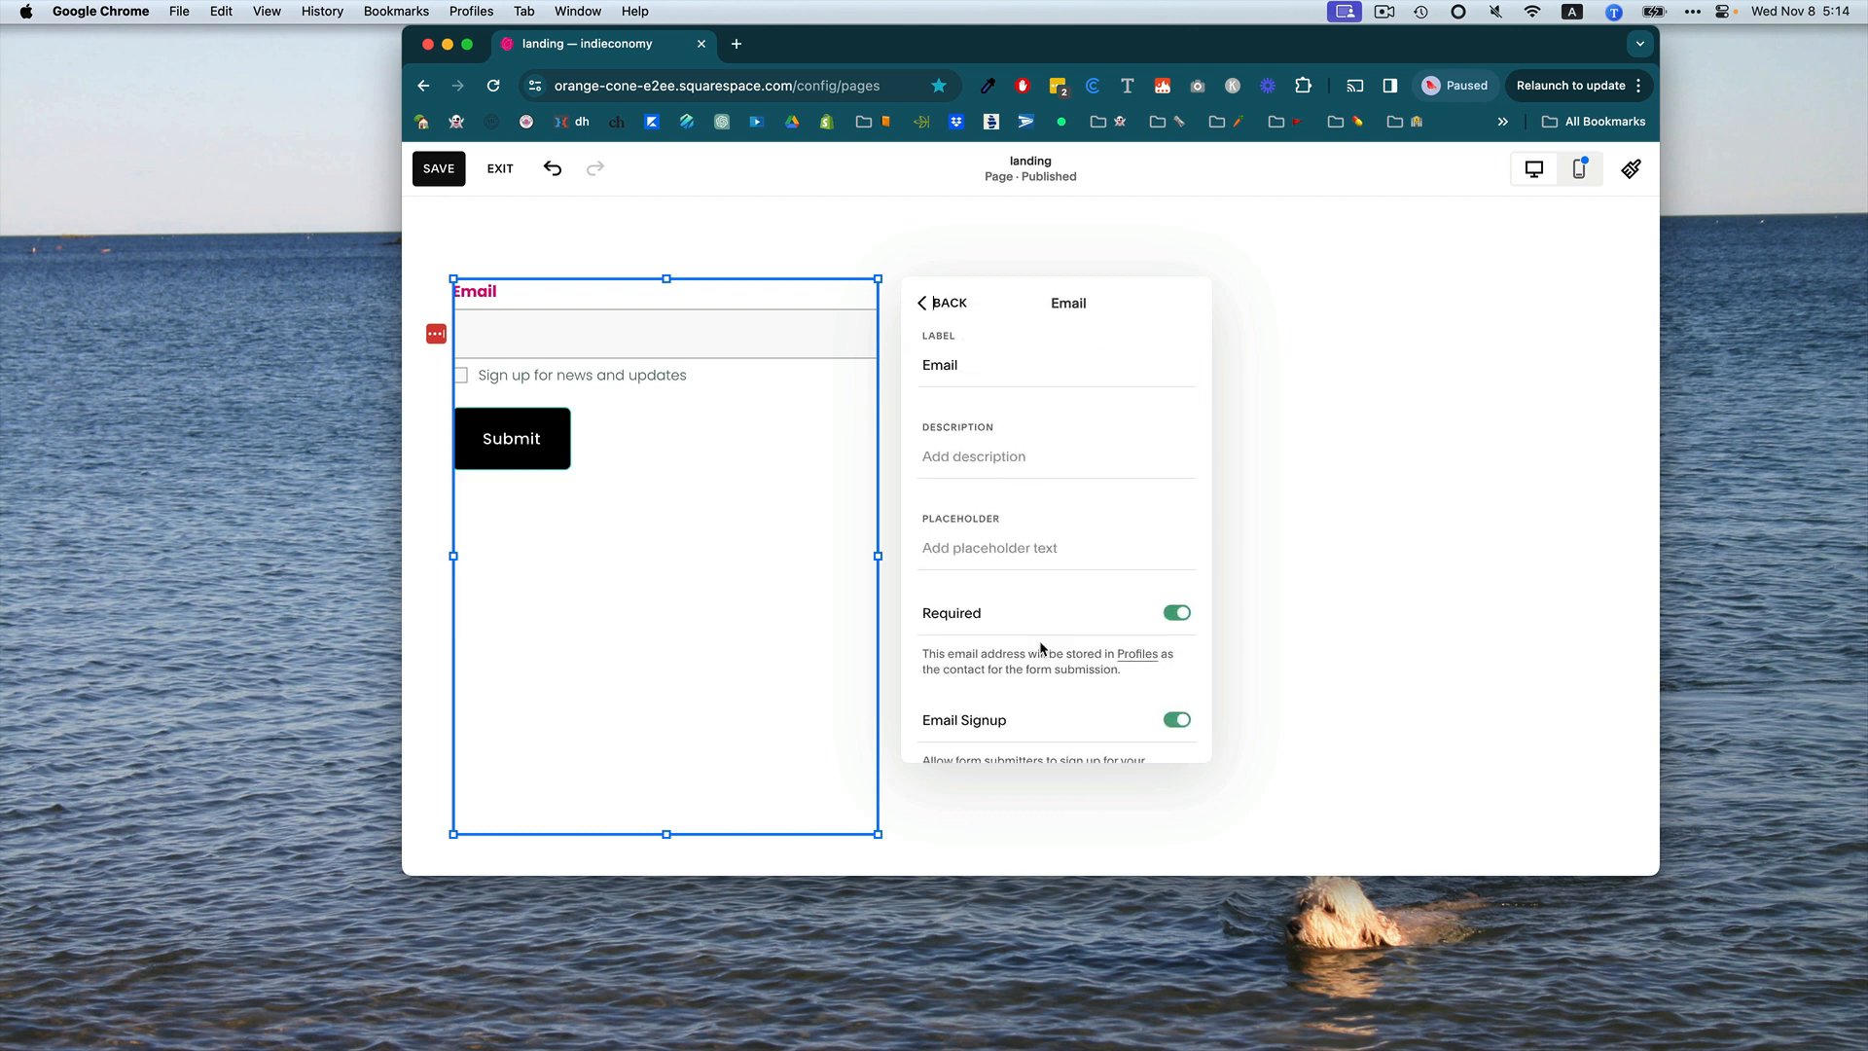
pyautogui.scroll(-3, 1080, 603)
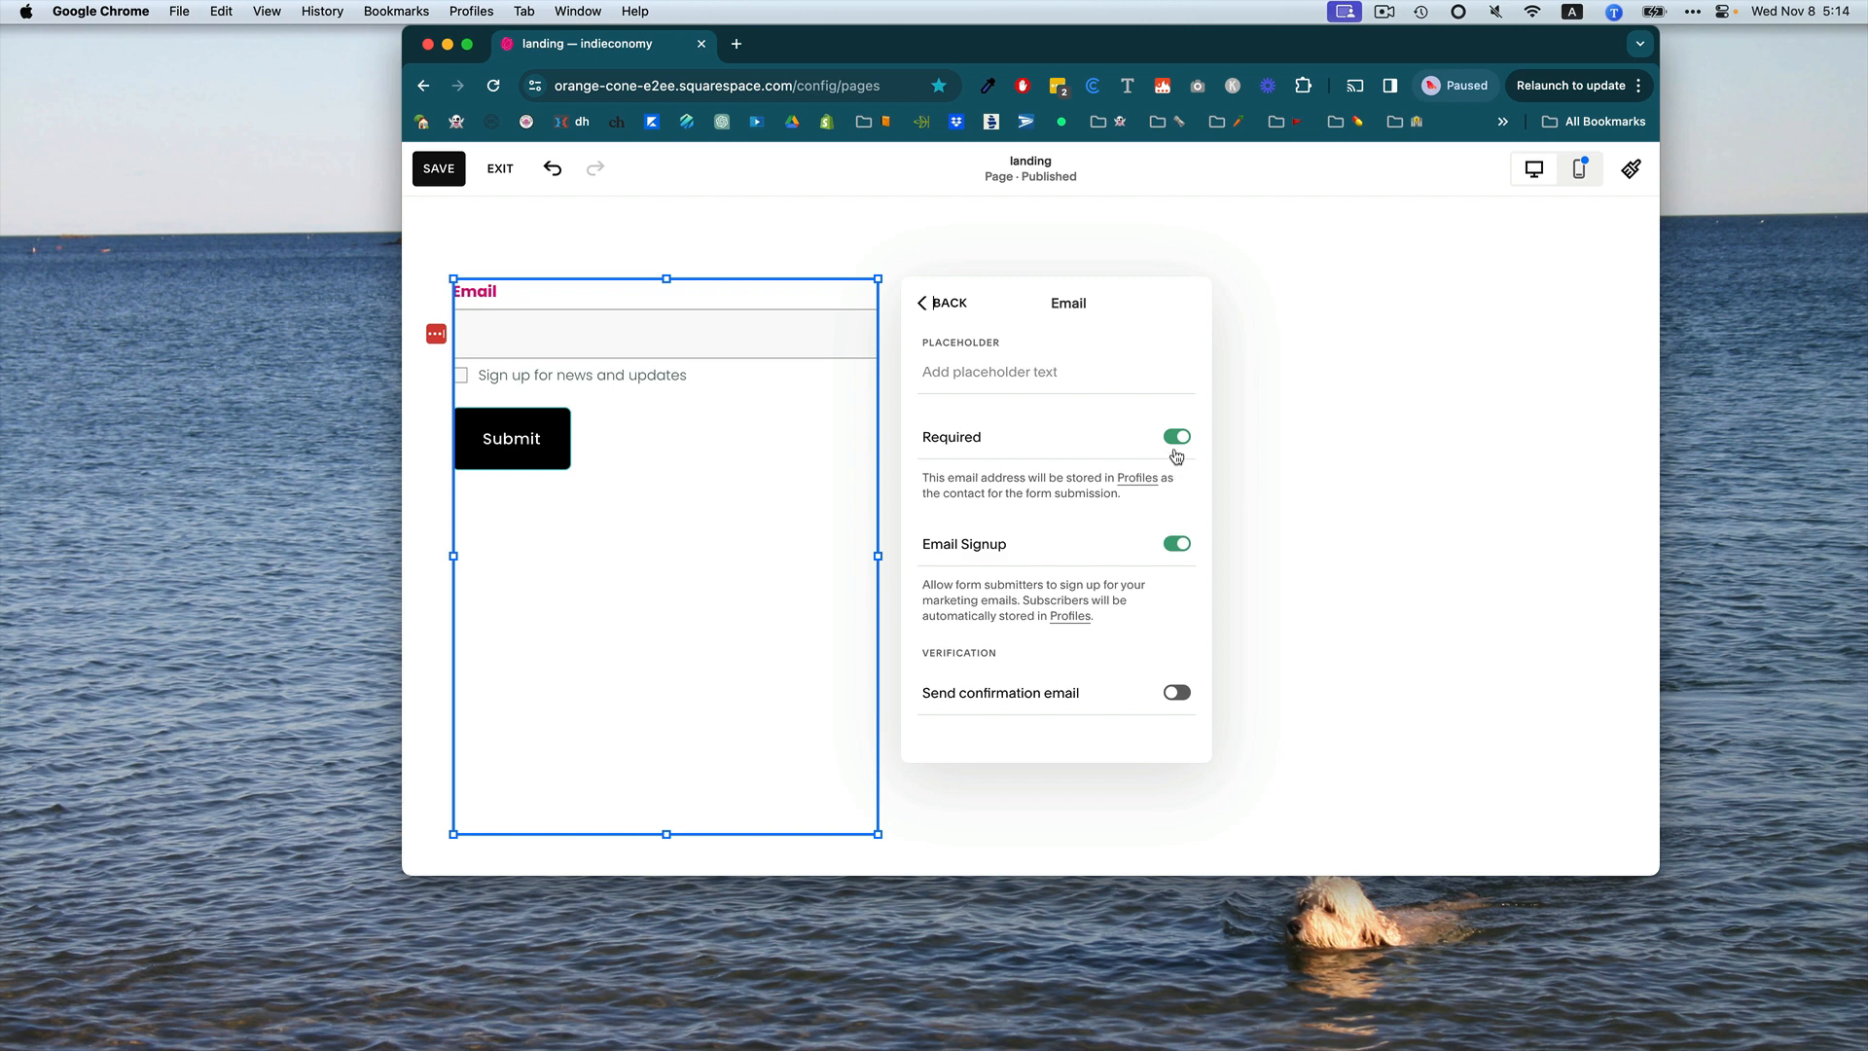
pyautogui.click(1173, 546)
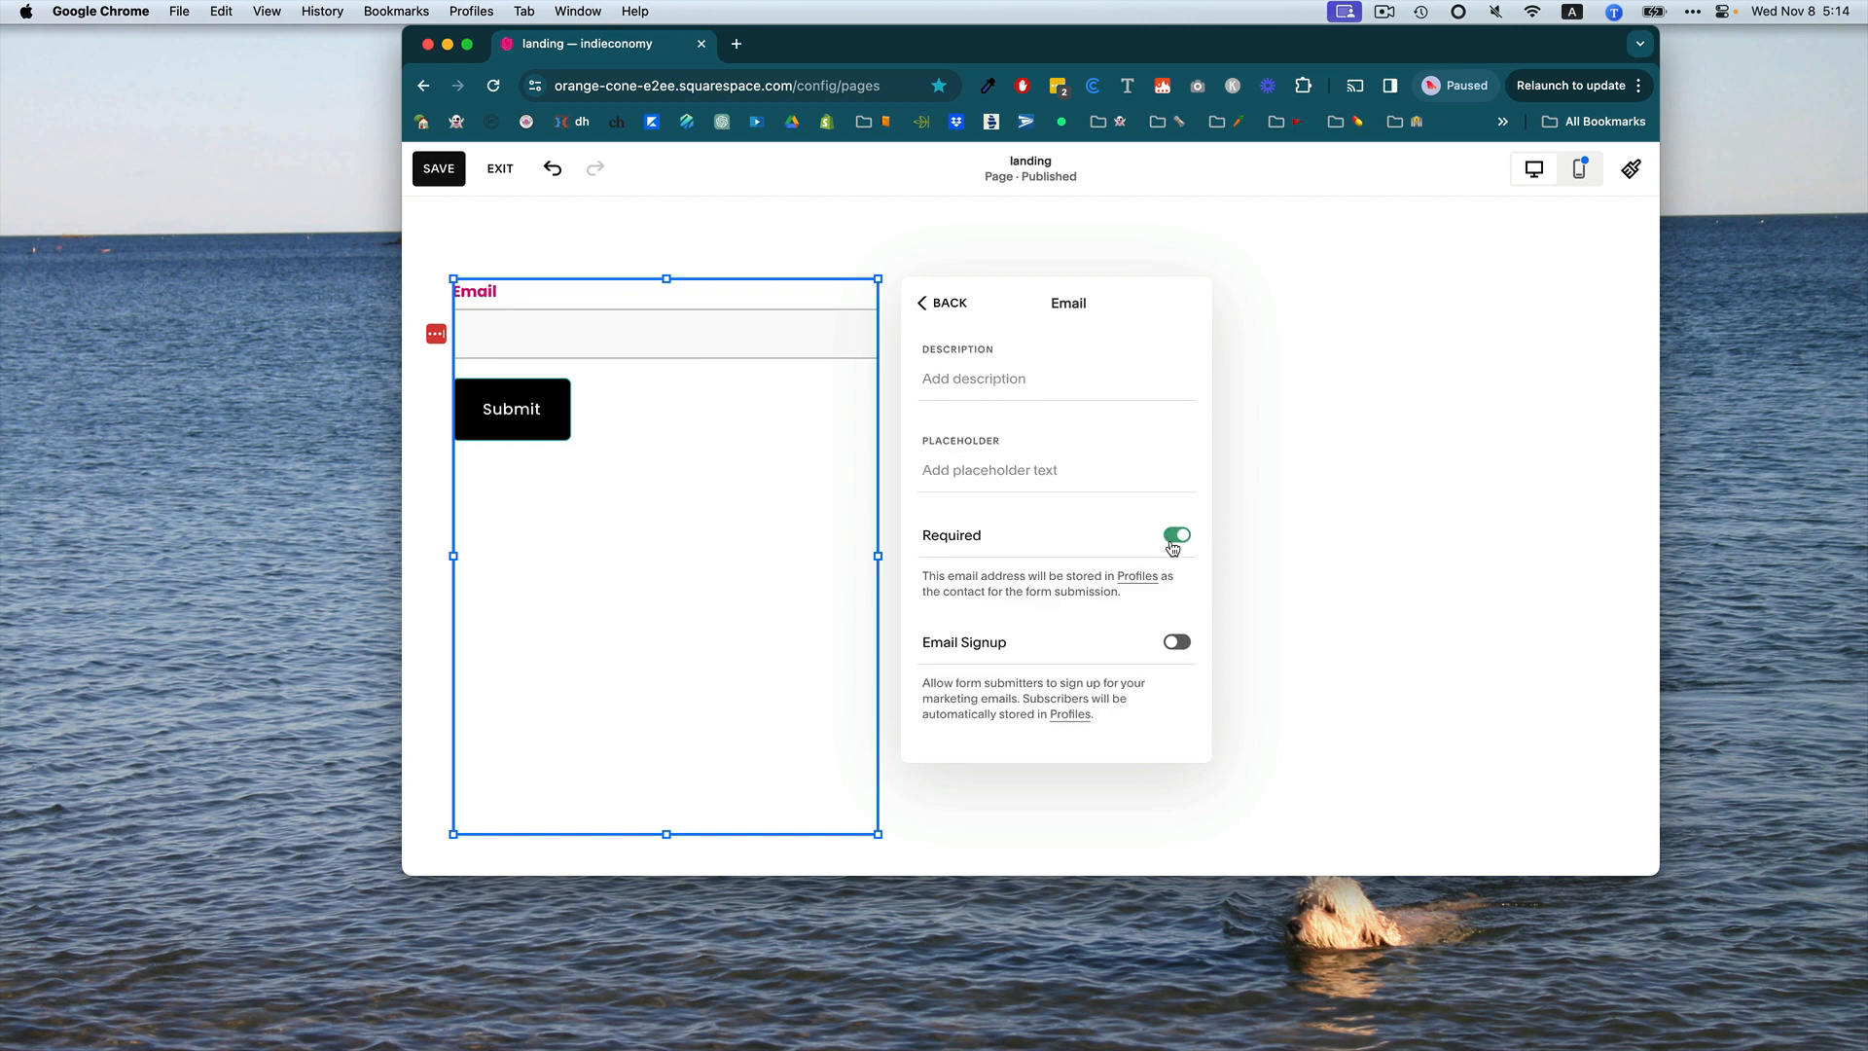
pyautogui.click(947, 306)
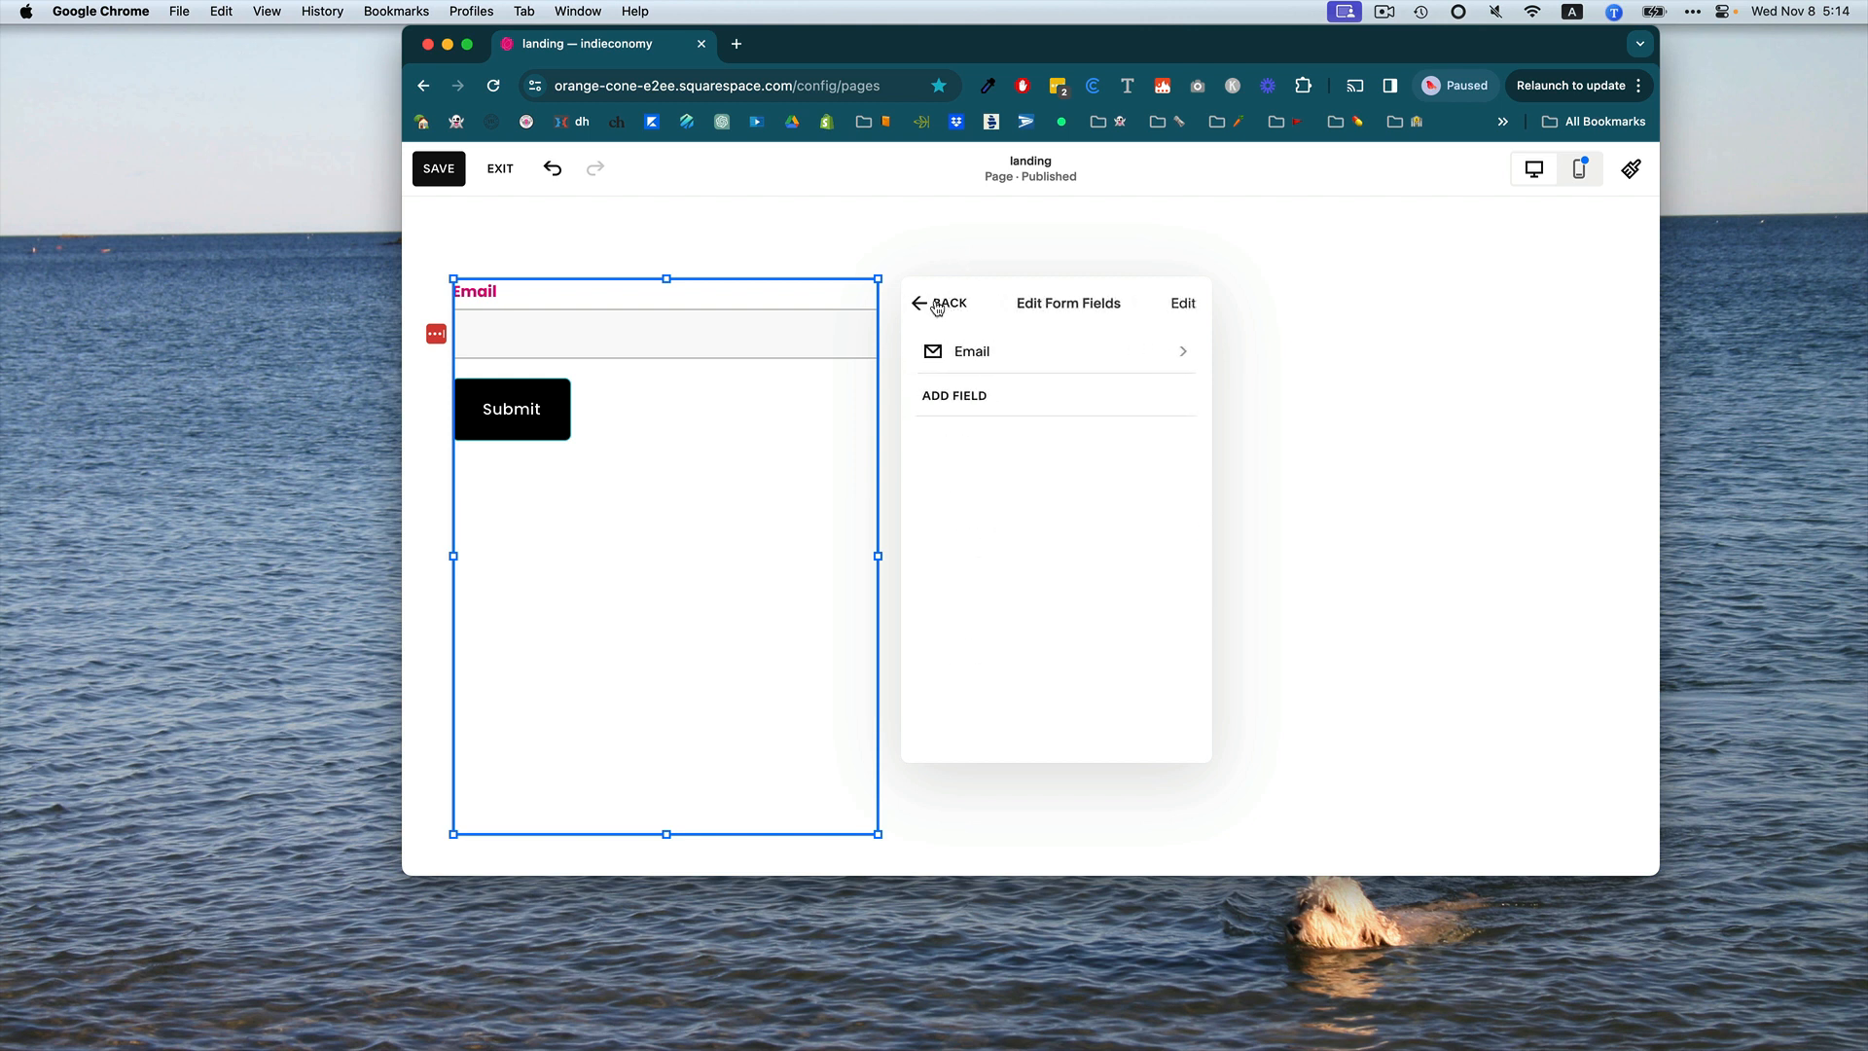
pyautogui.click(935, 305)
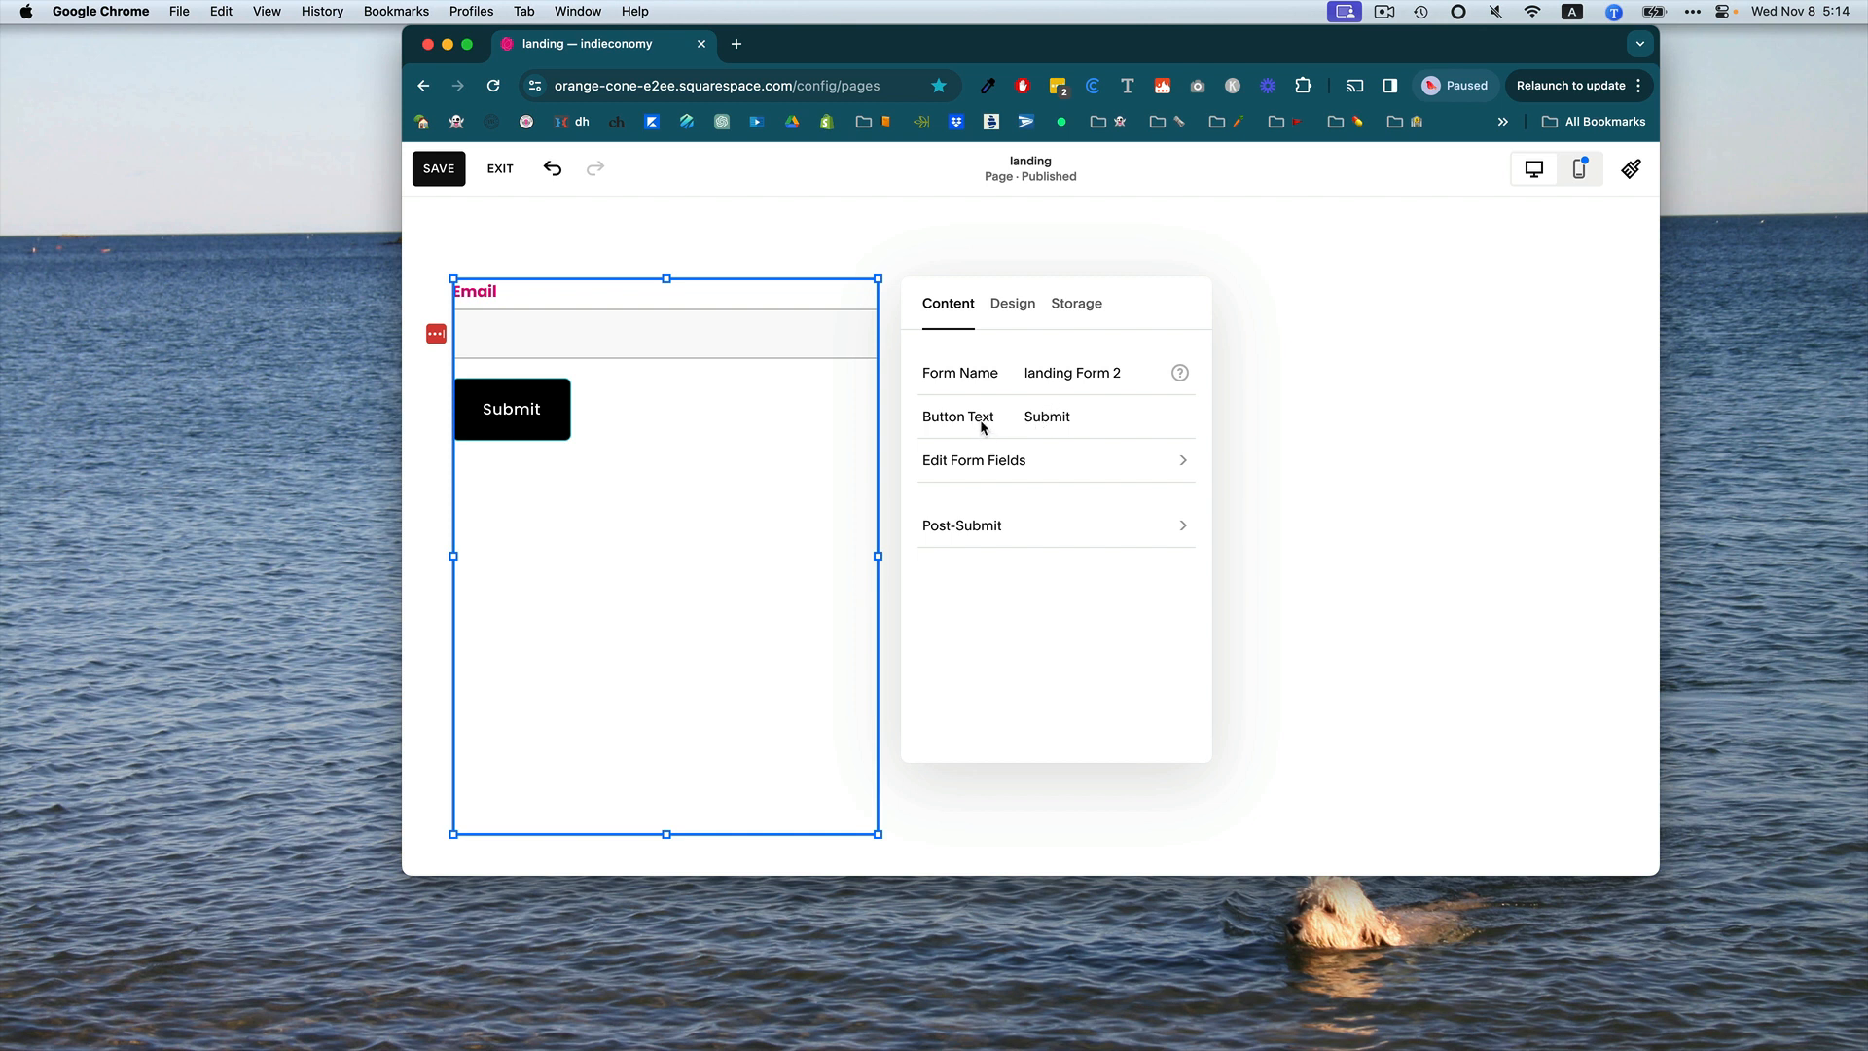
# Change the form's button text to "let's do it" and review the Post-Submit message settings.
pyautogui.click(1041, 417)
pyautogui.doubleClick(1041, 416)
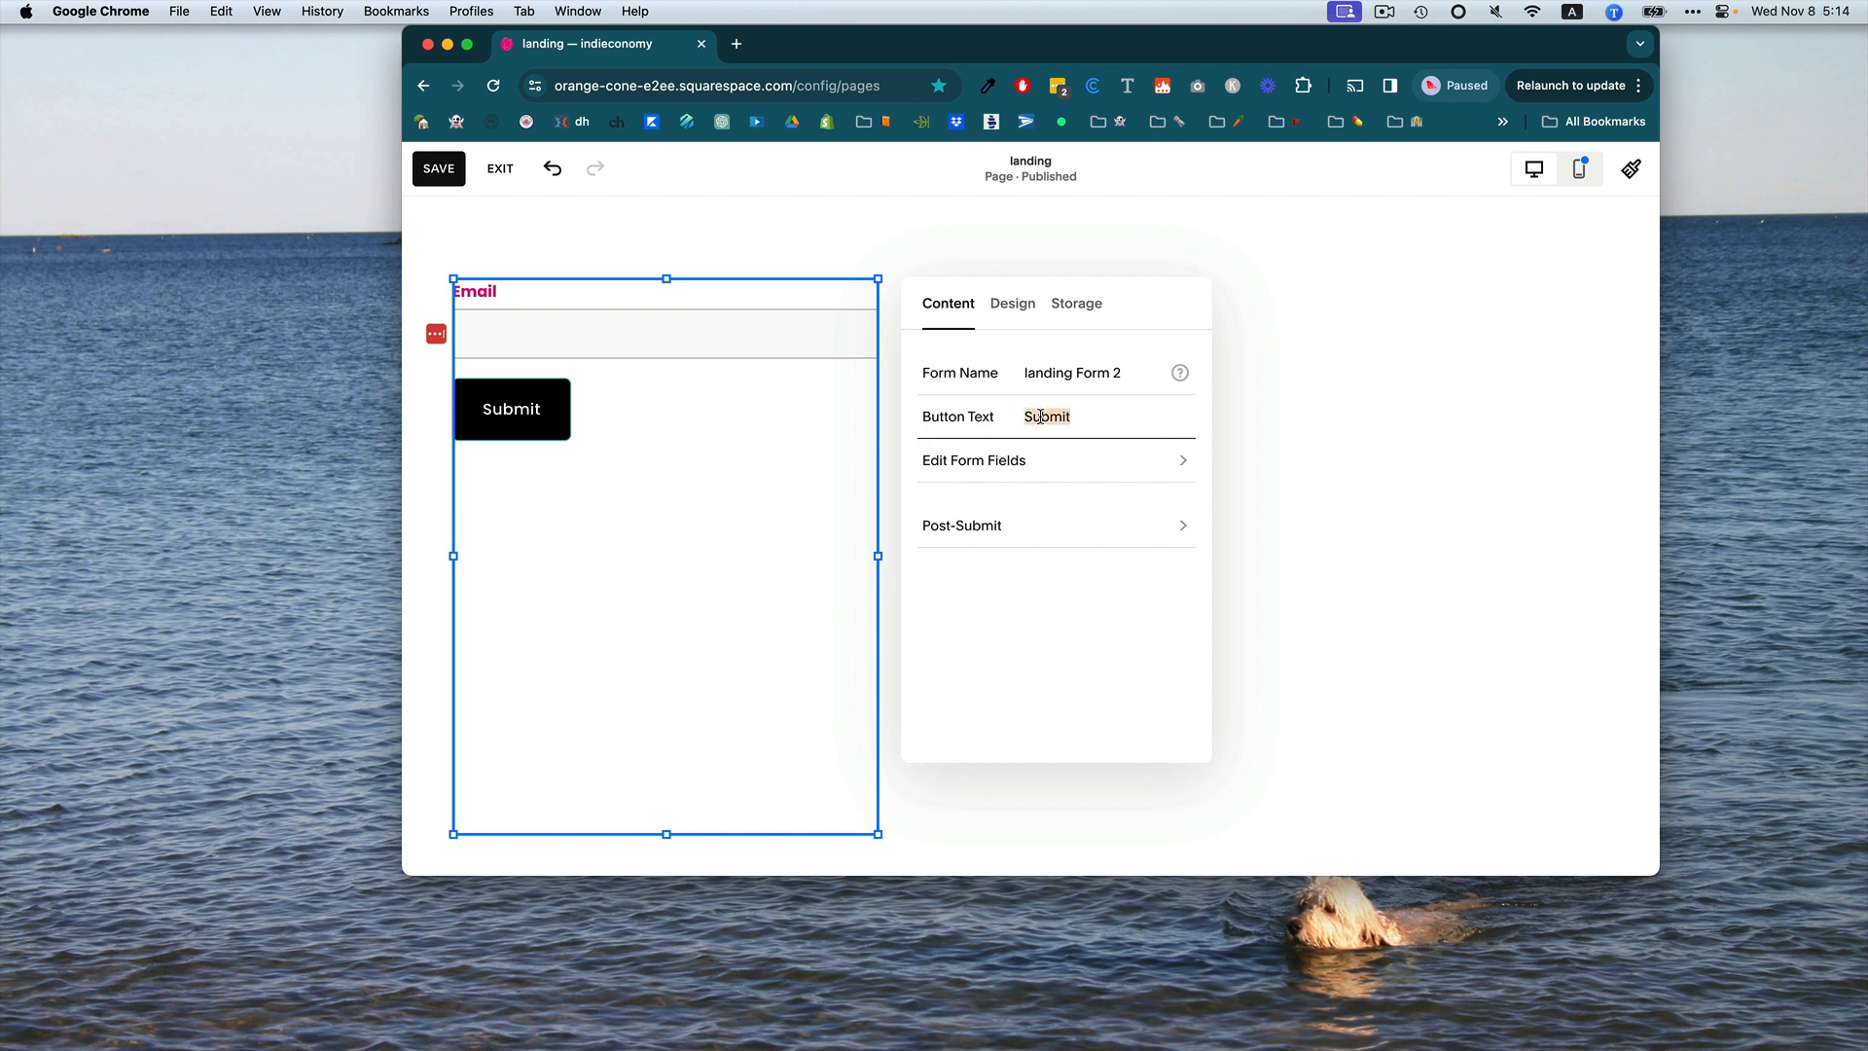
pyautogui.write('le')
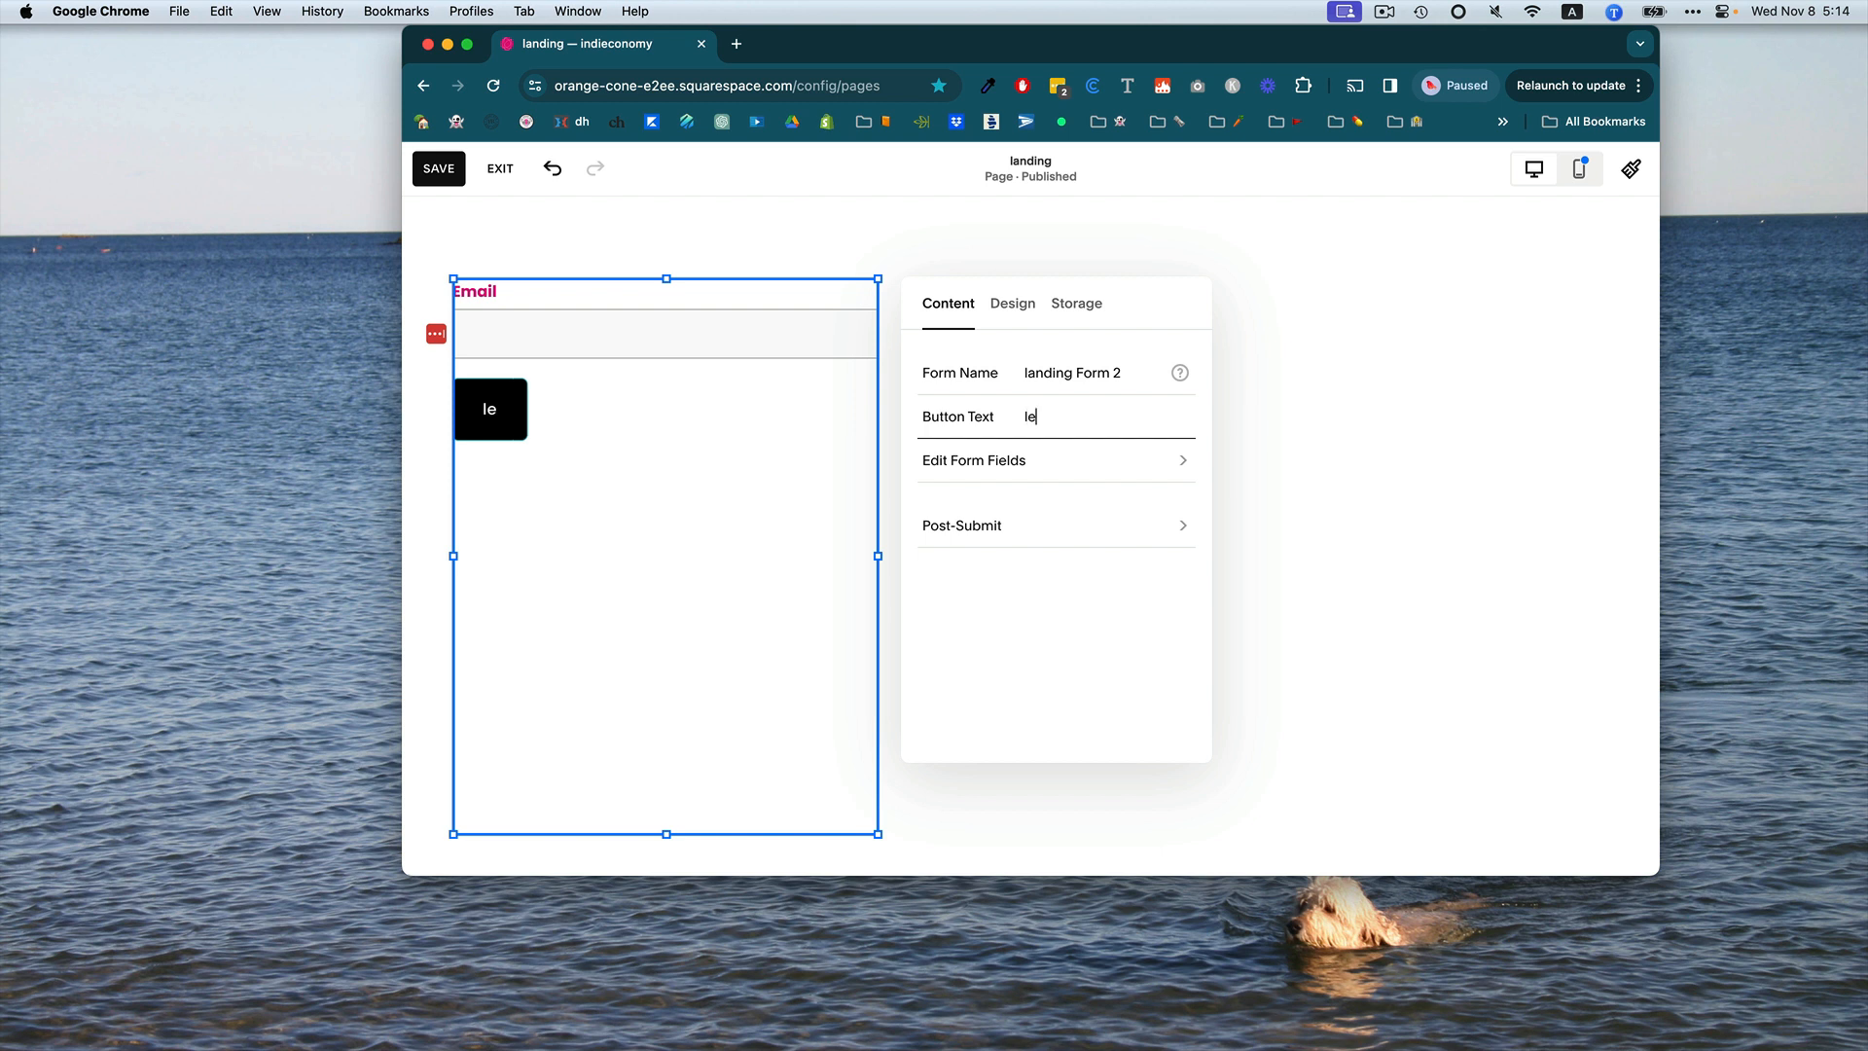
pyautogui.write("t's co")
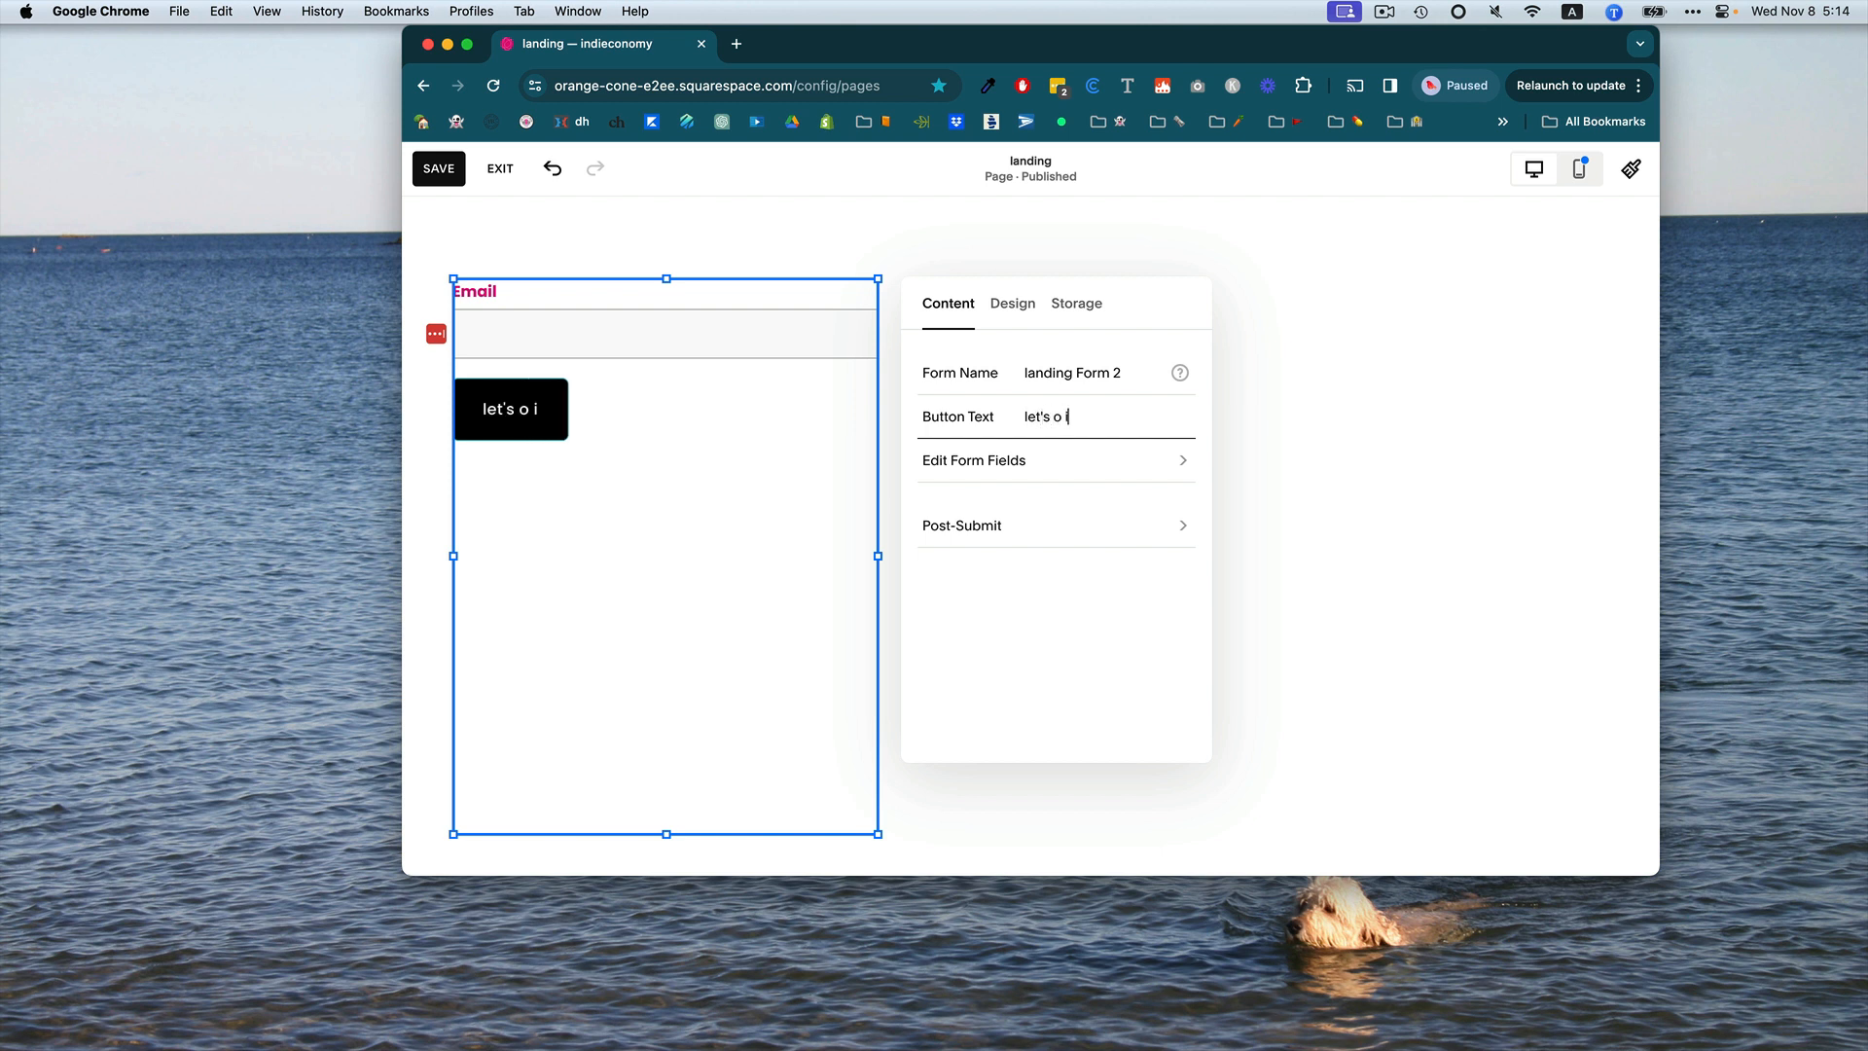
pyautogui.press('BackSpace')
pyautogui.press('BackSpace')
pyautogui.press('BackSpace')
pyautogui.write('do it')
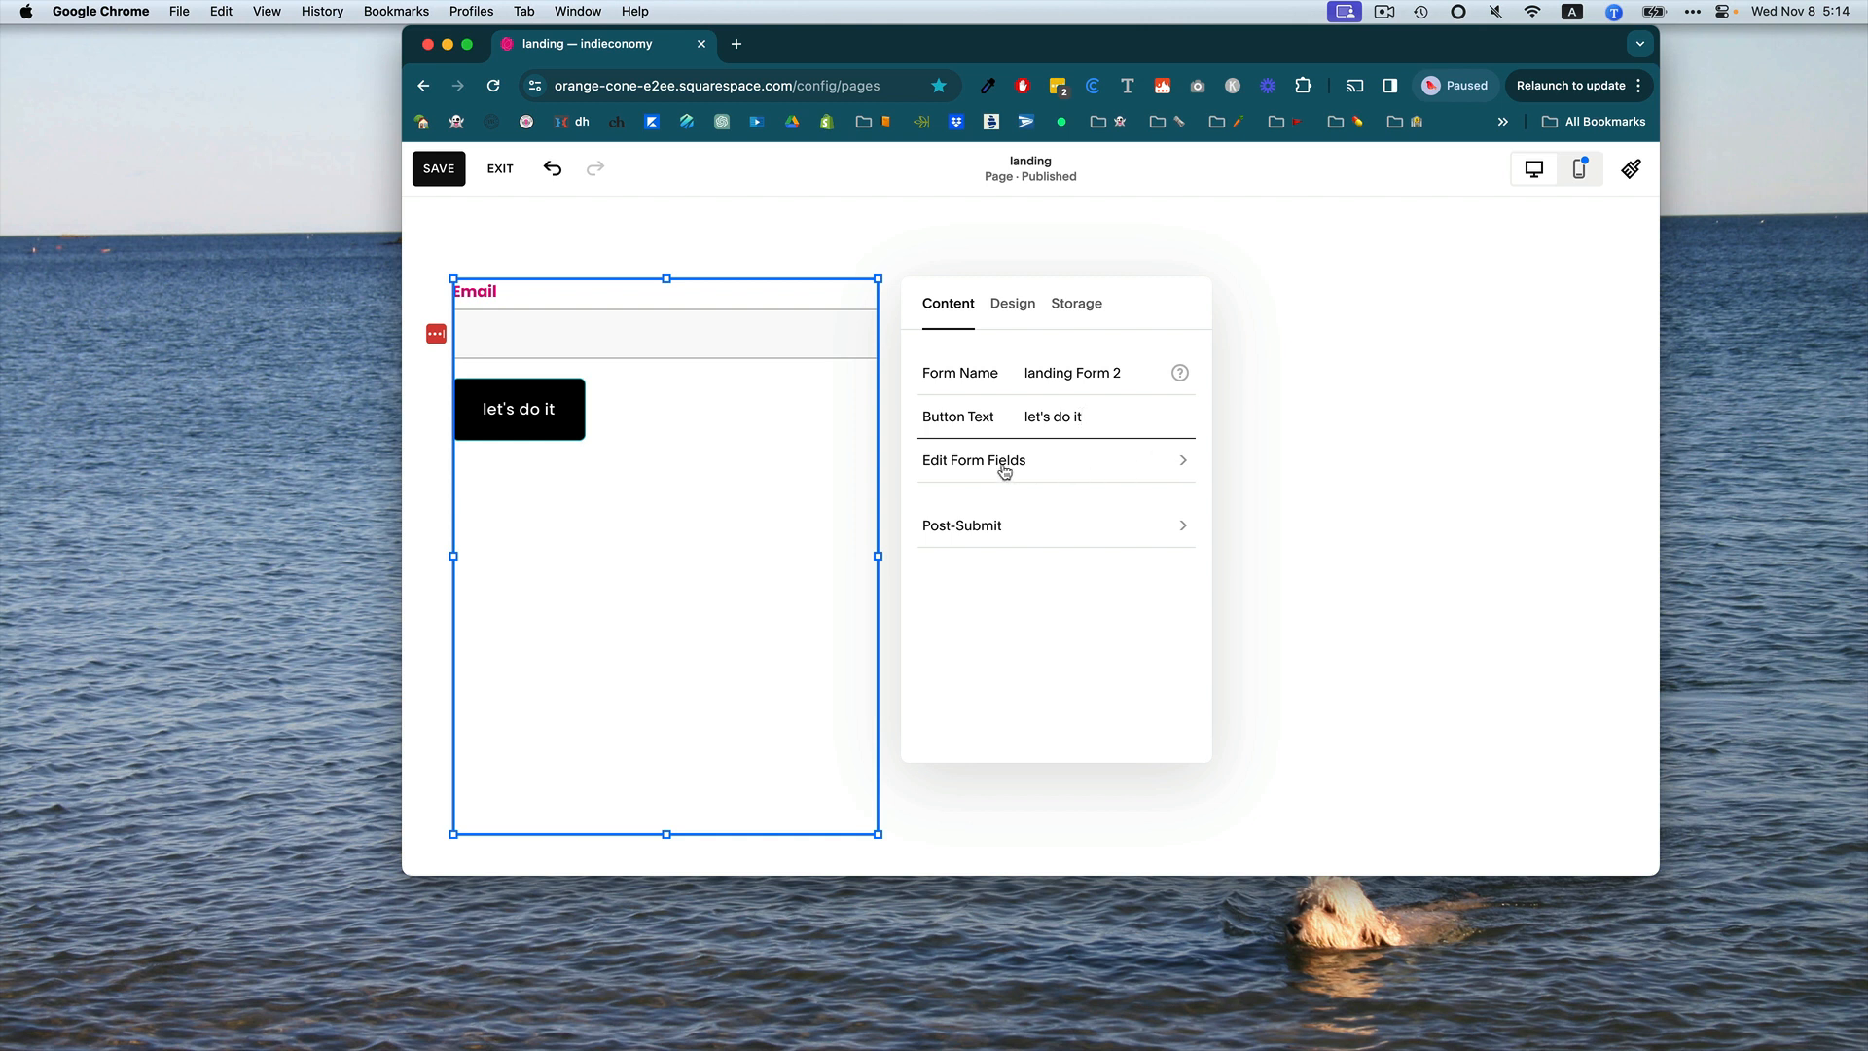
pyautogui.click(976, 526)
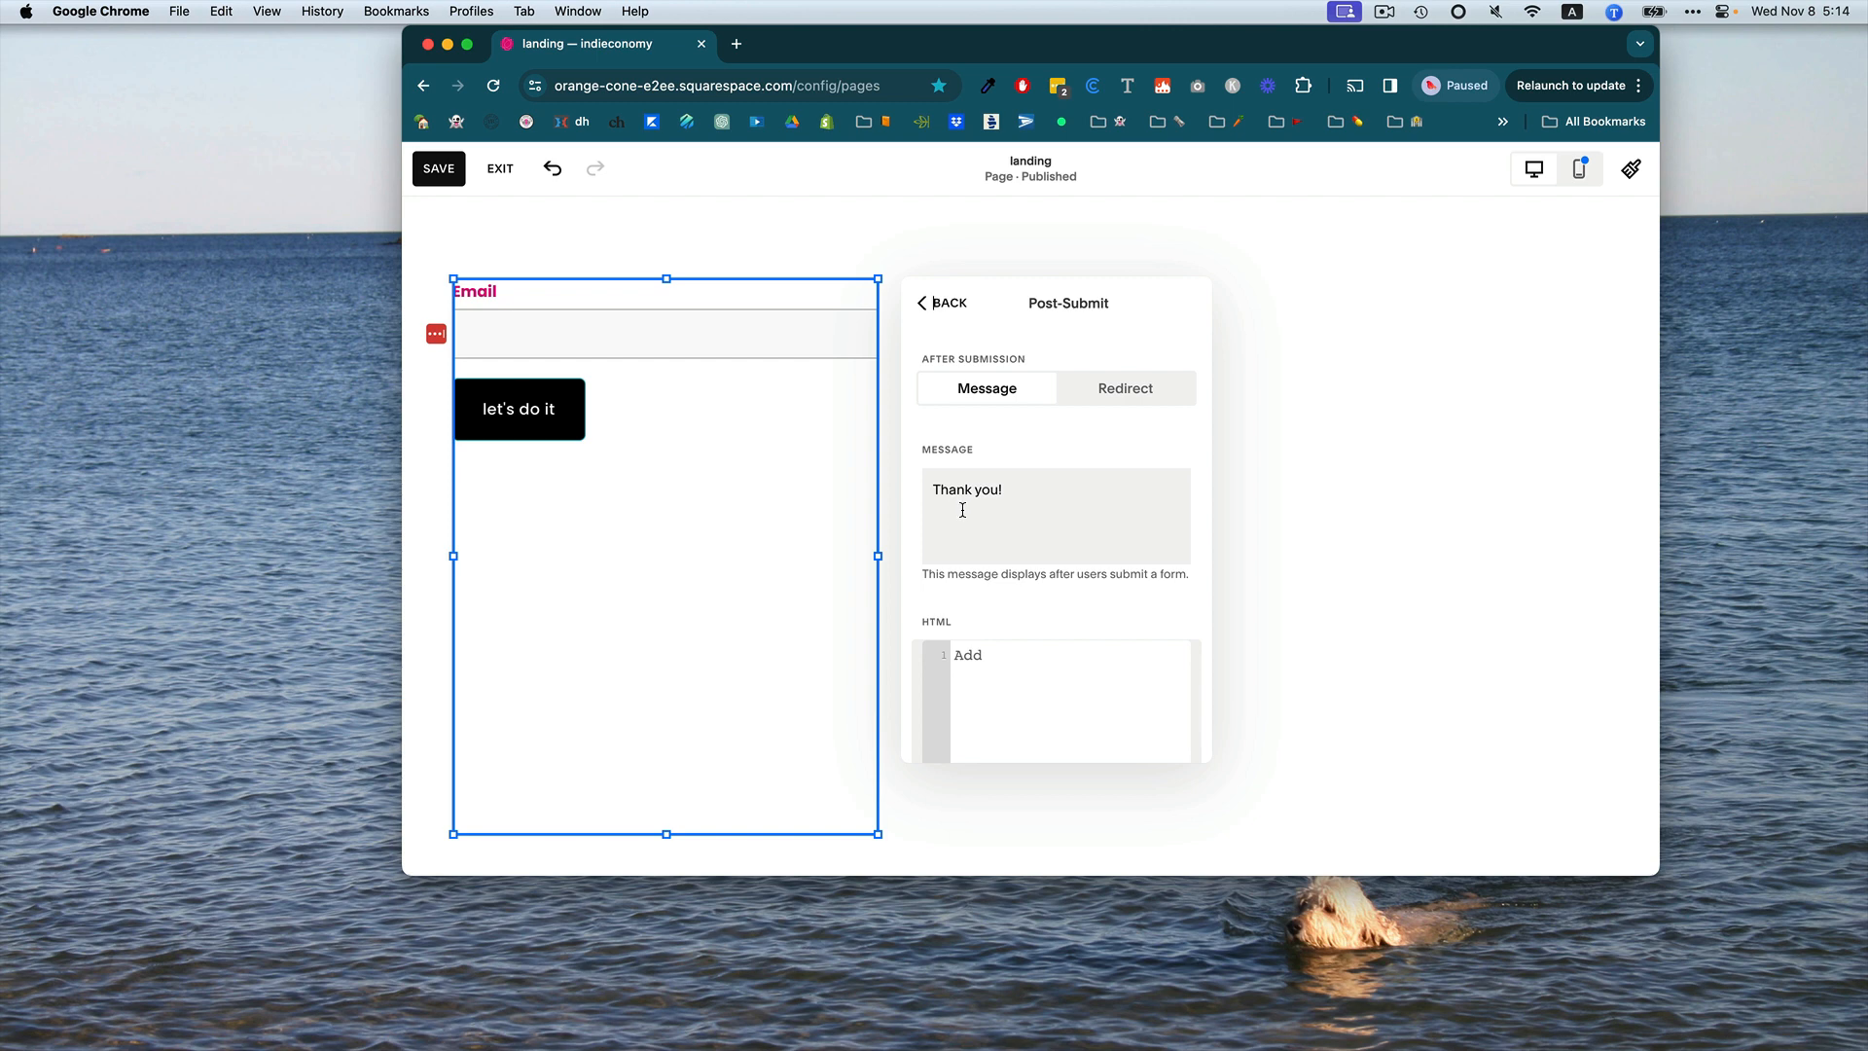
pyautogui.click(917, 243)
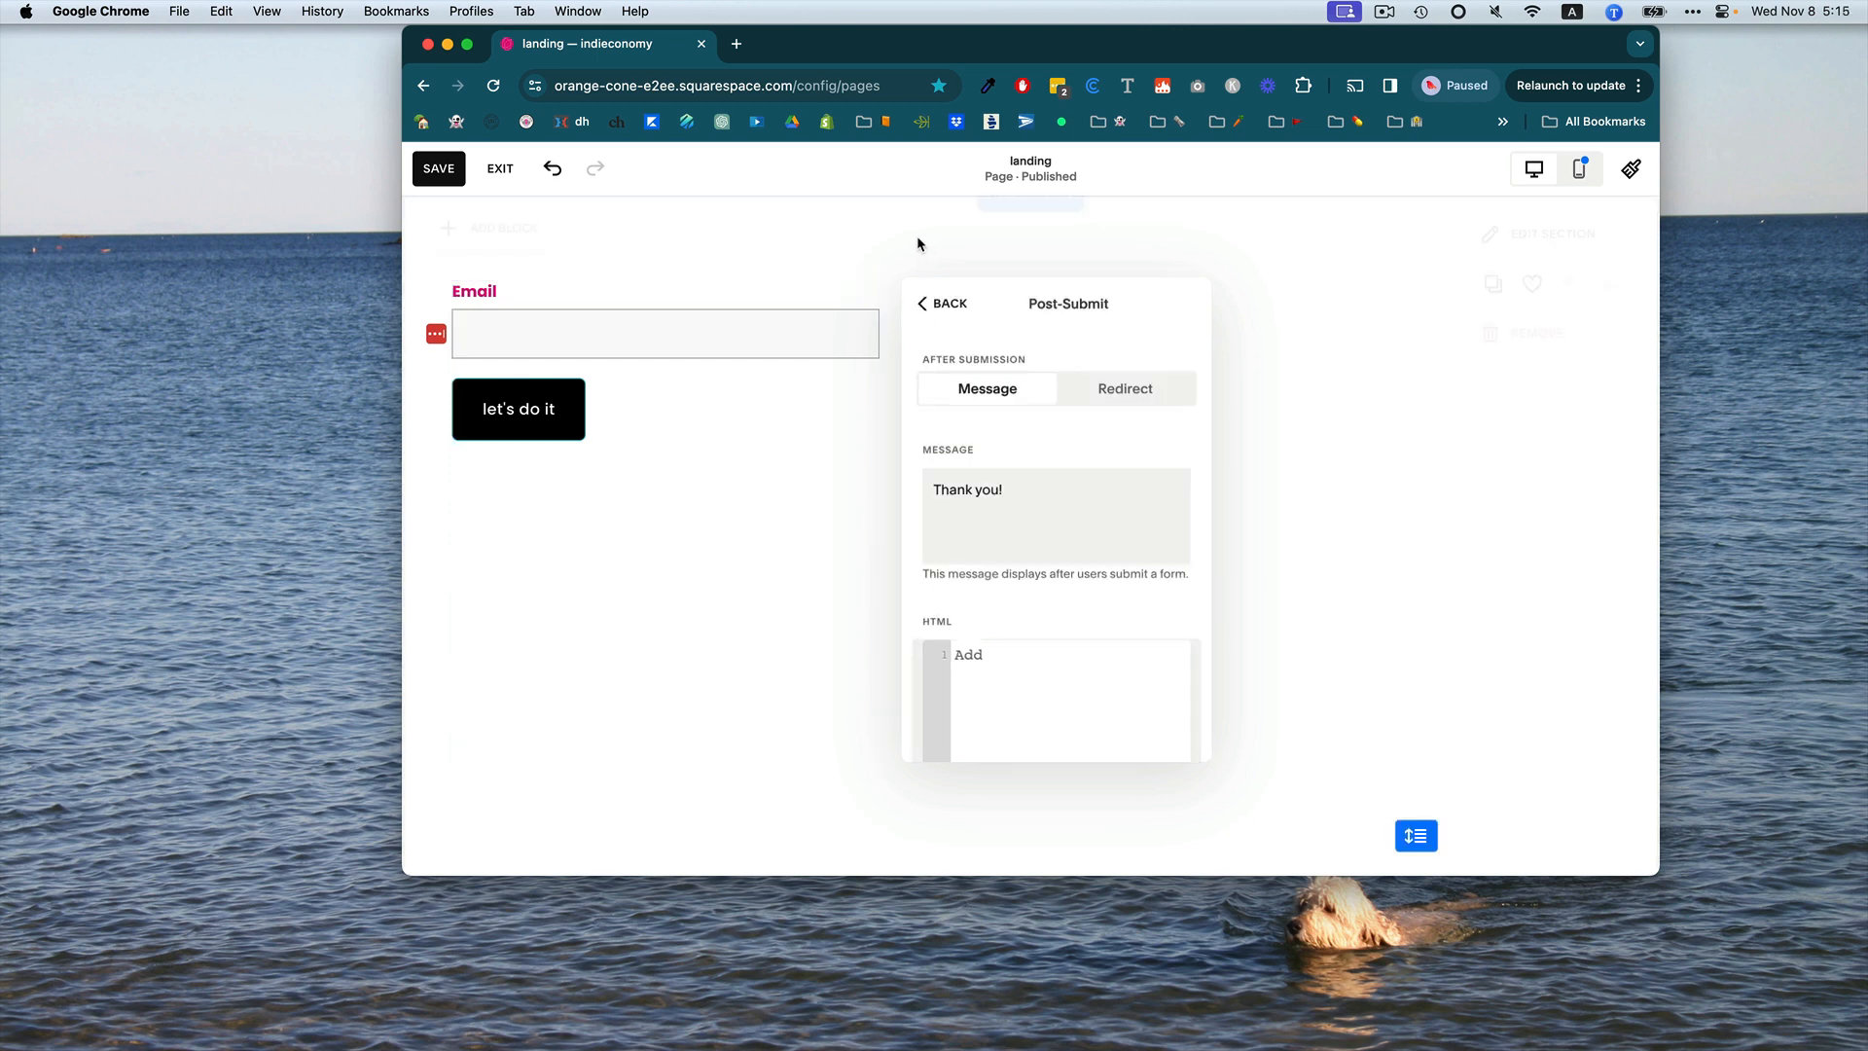
# Shorten the form block and move it centred beneath the "Sign up here." heading.
pyautogui.click(629, 417)
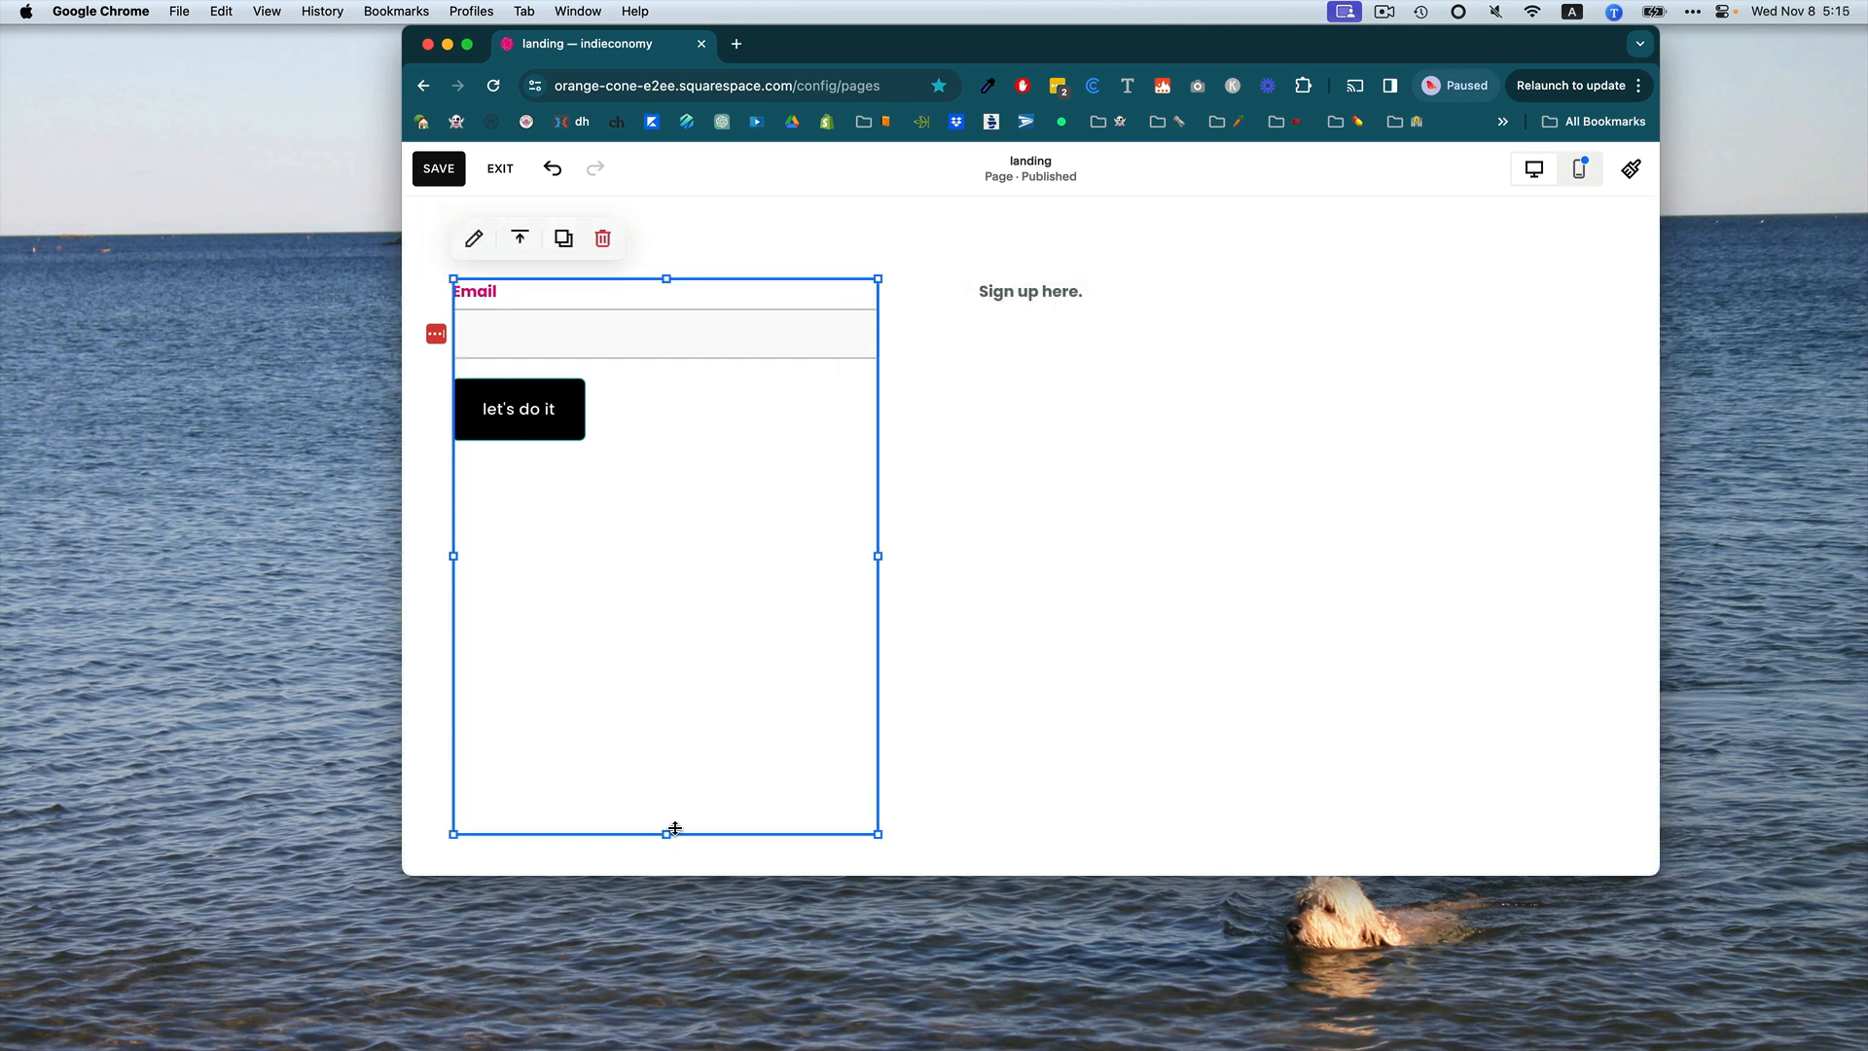
pyautogui.moveTo(676, 828); pyautogui.dragTo(673, 478)
pyautogui.moveTo(595, 287); pyautogui.dragTo(985, 352)
pyautogui.click(1084, 542)
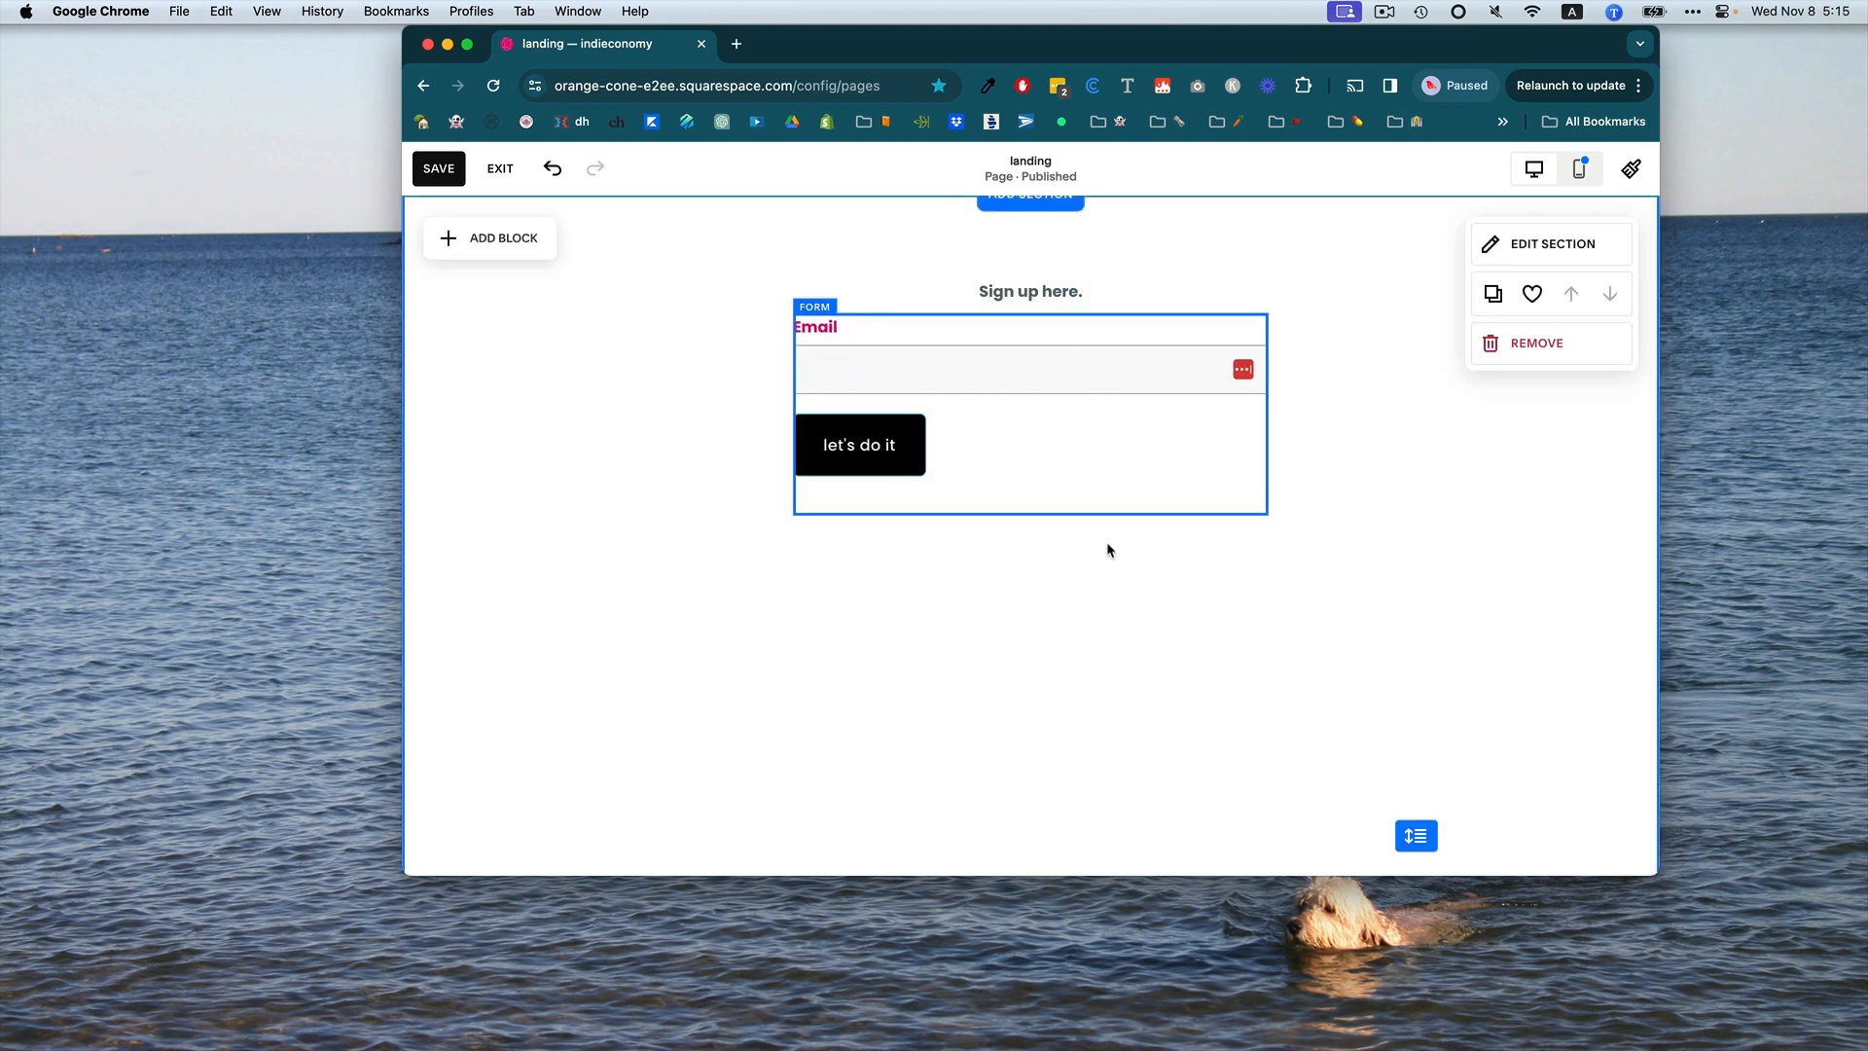
# Set the form block's content alignment to vertically centred.
pyautogui.click(994, 455)
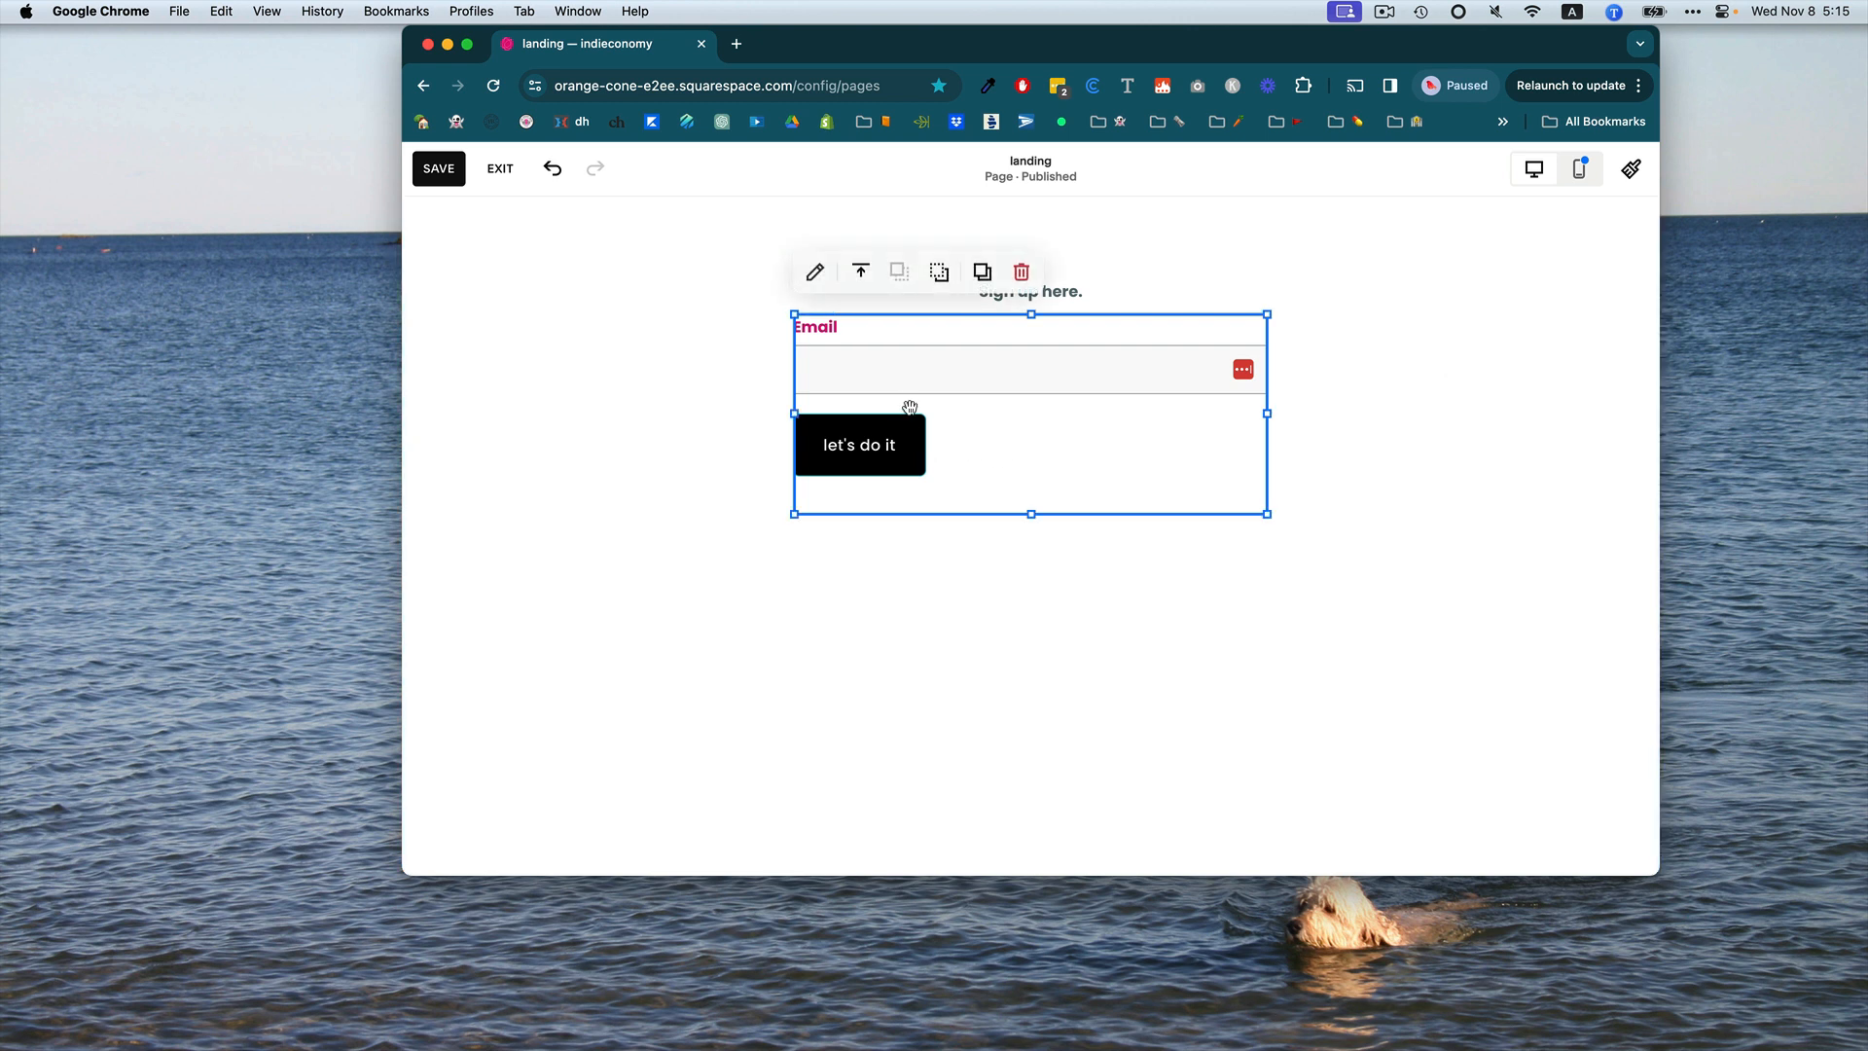
pyautogui.click(862, 273)
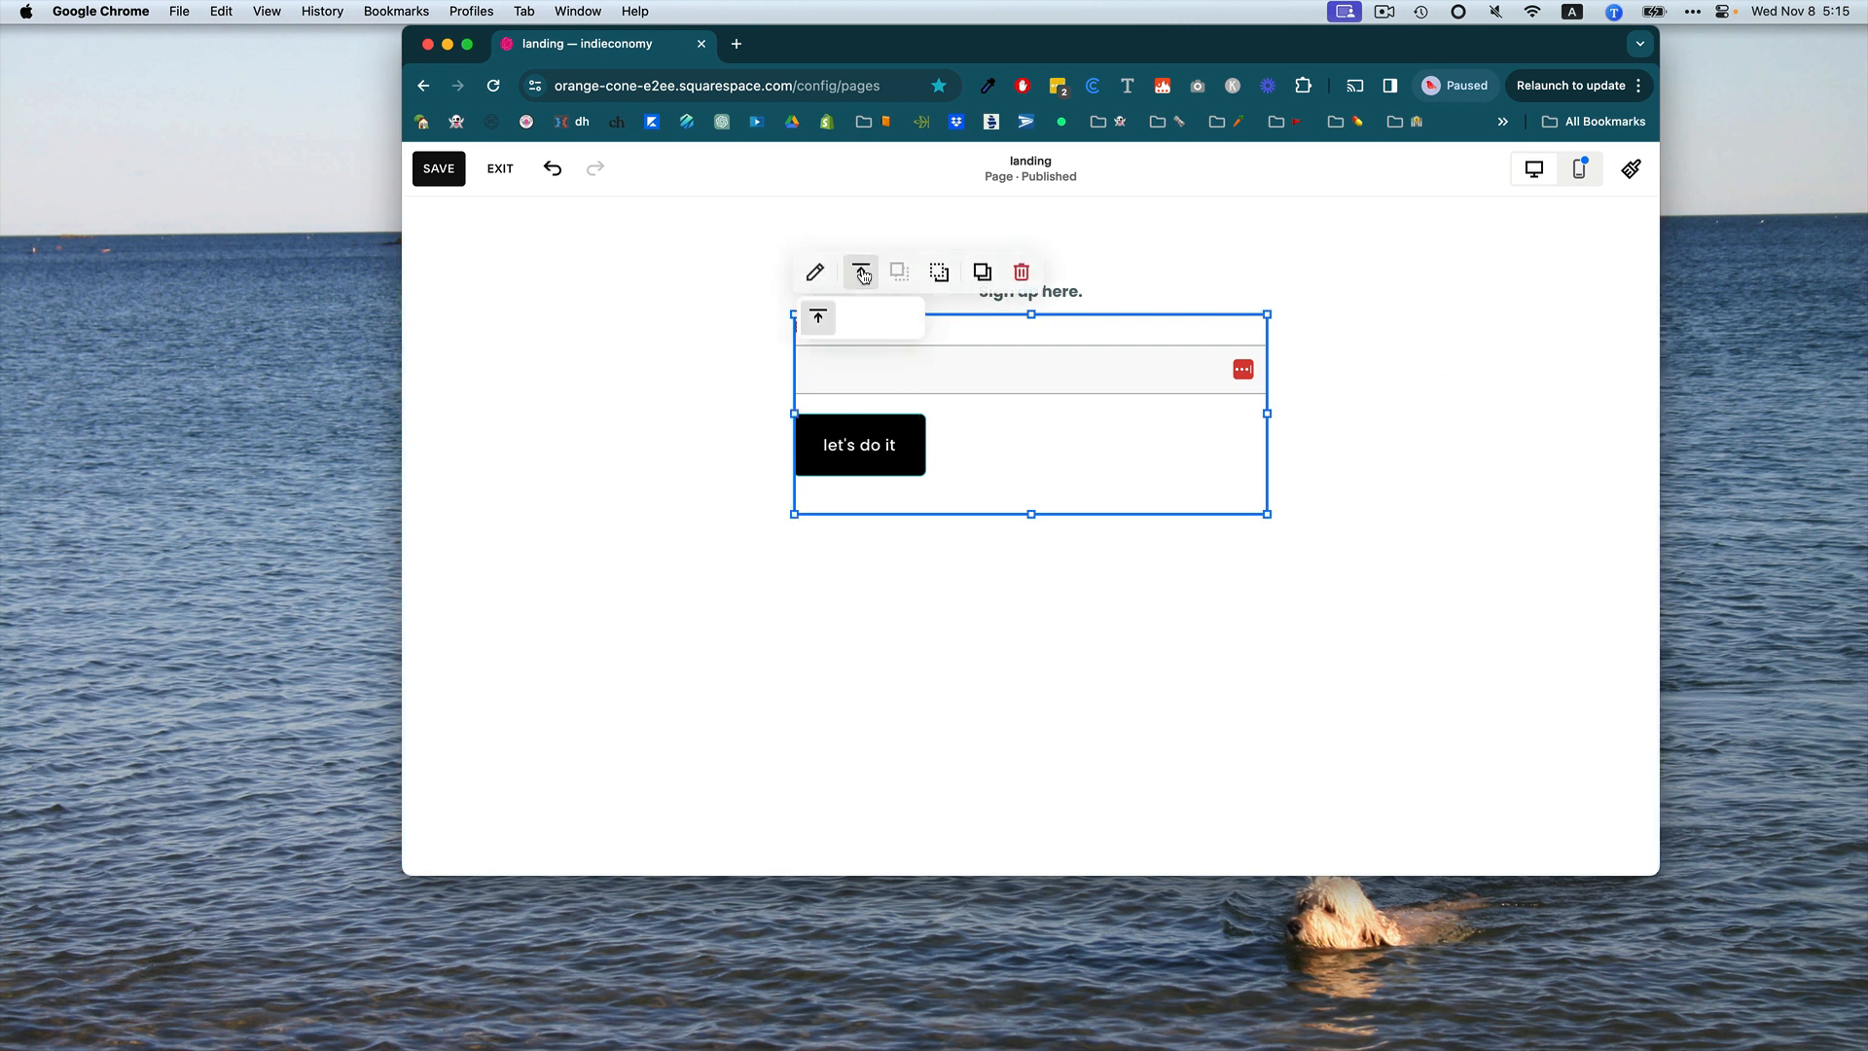
pyautogui.click(861, 318)
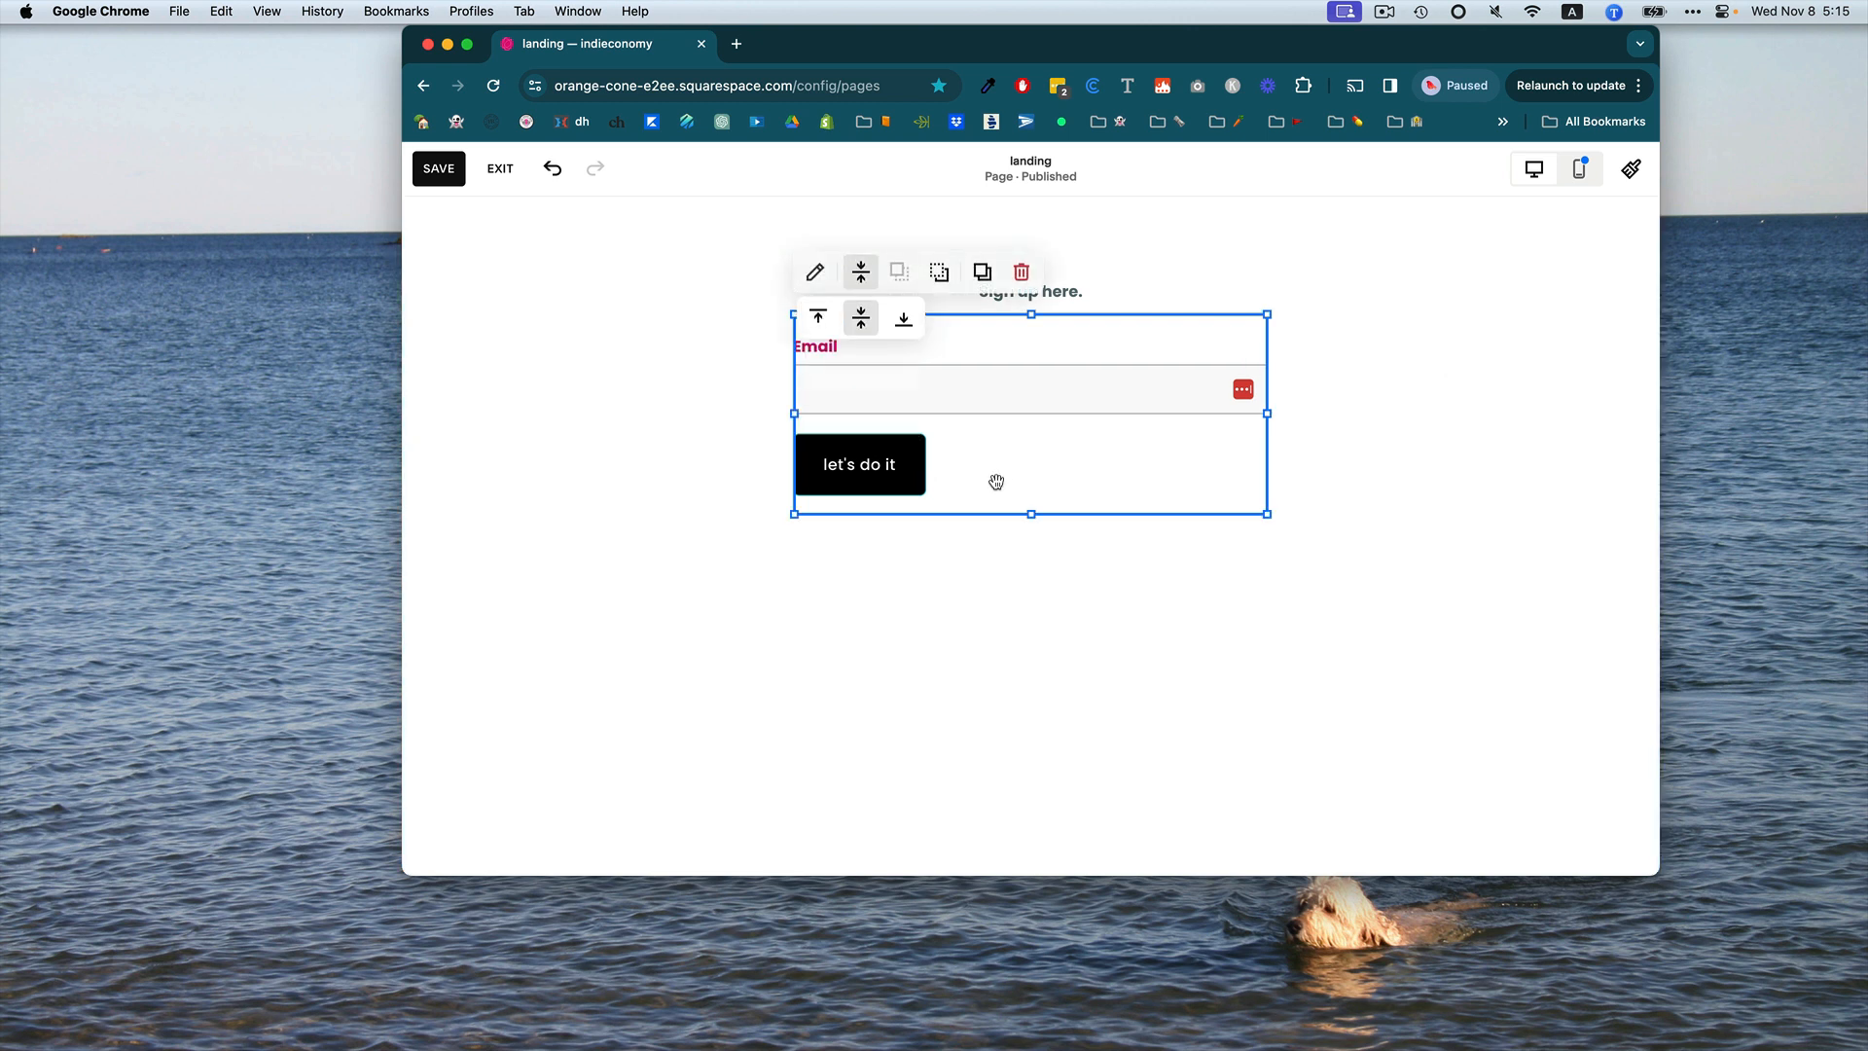
# In the form's design settings, try several form styles and apply the underline-field style.
pyautogui.click(814, 272)
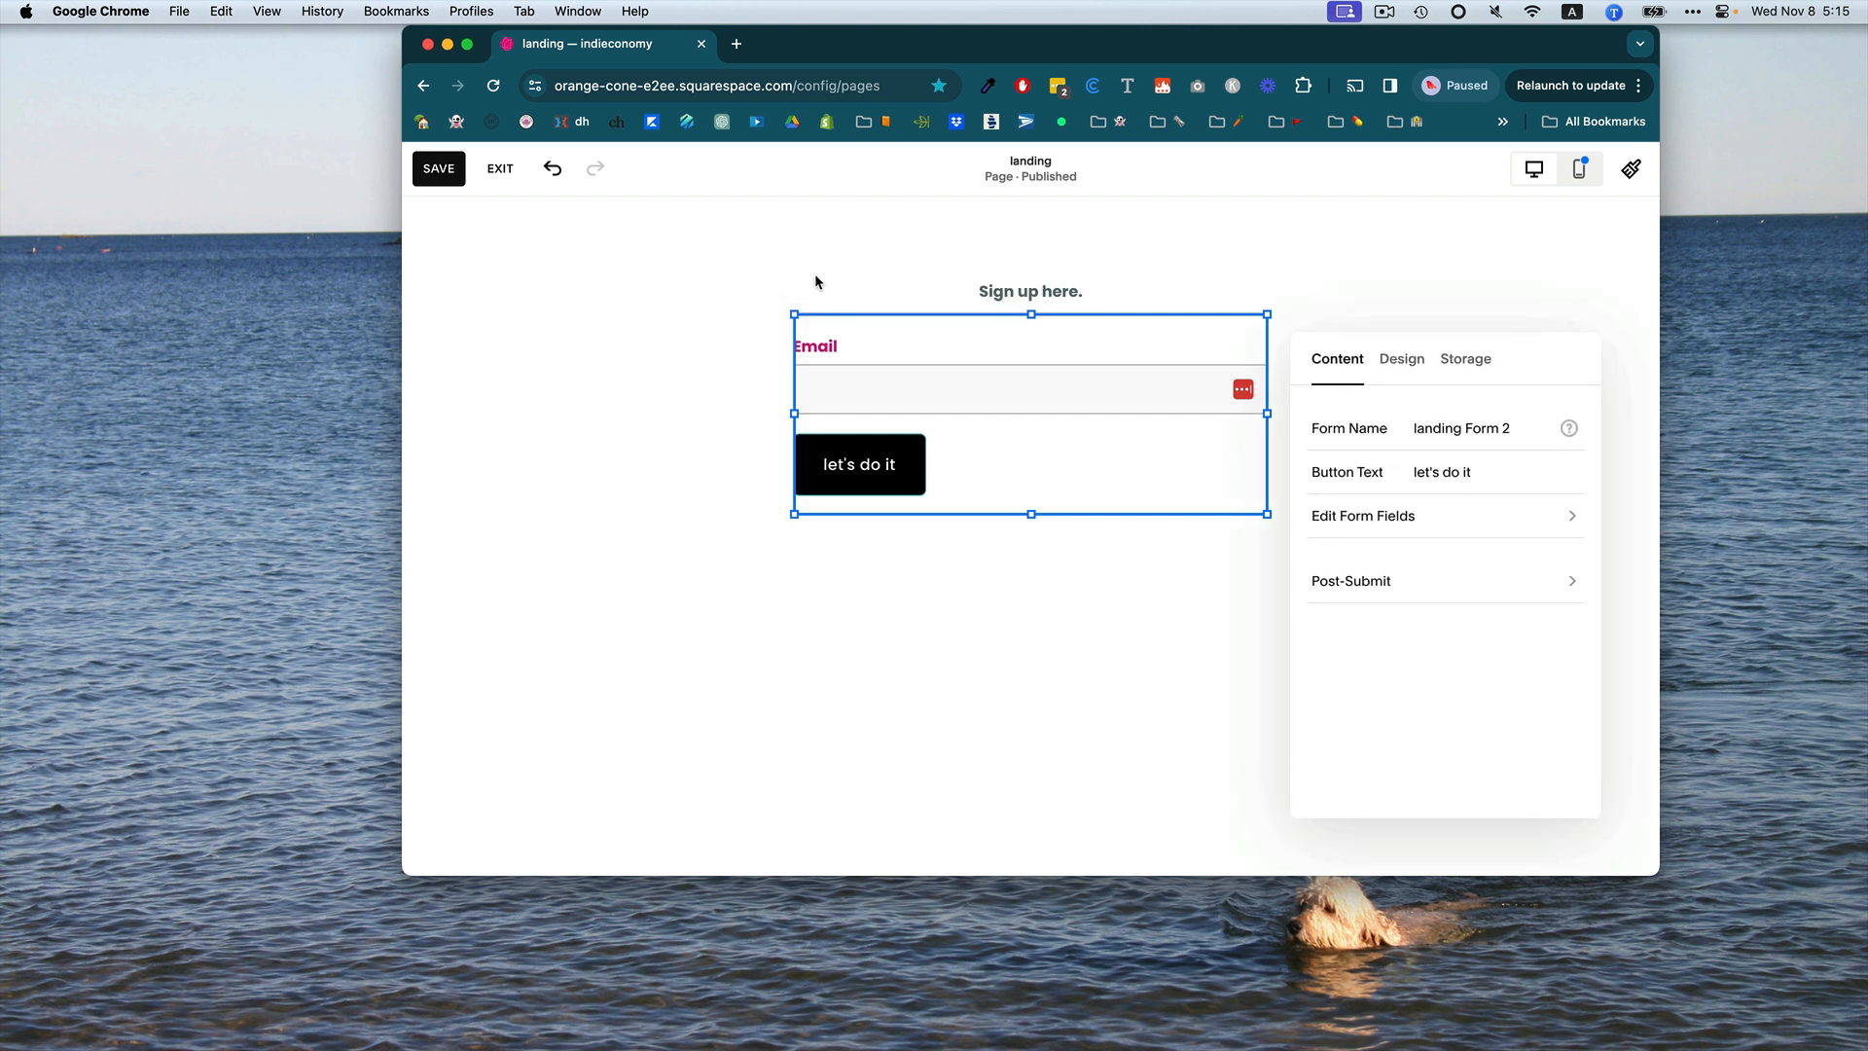
pyautogui.click(1401, 376)
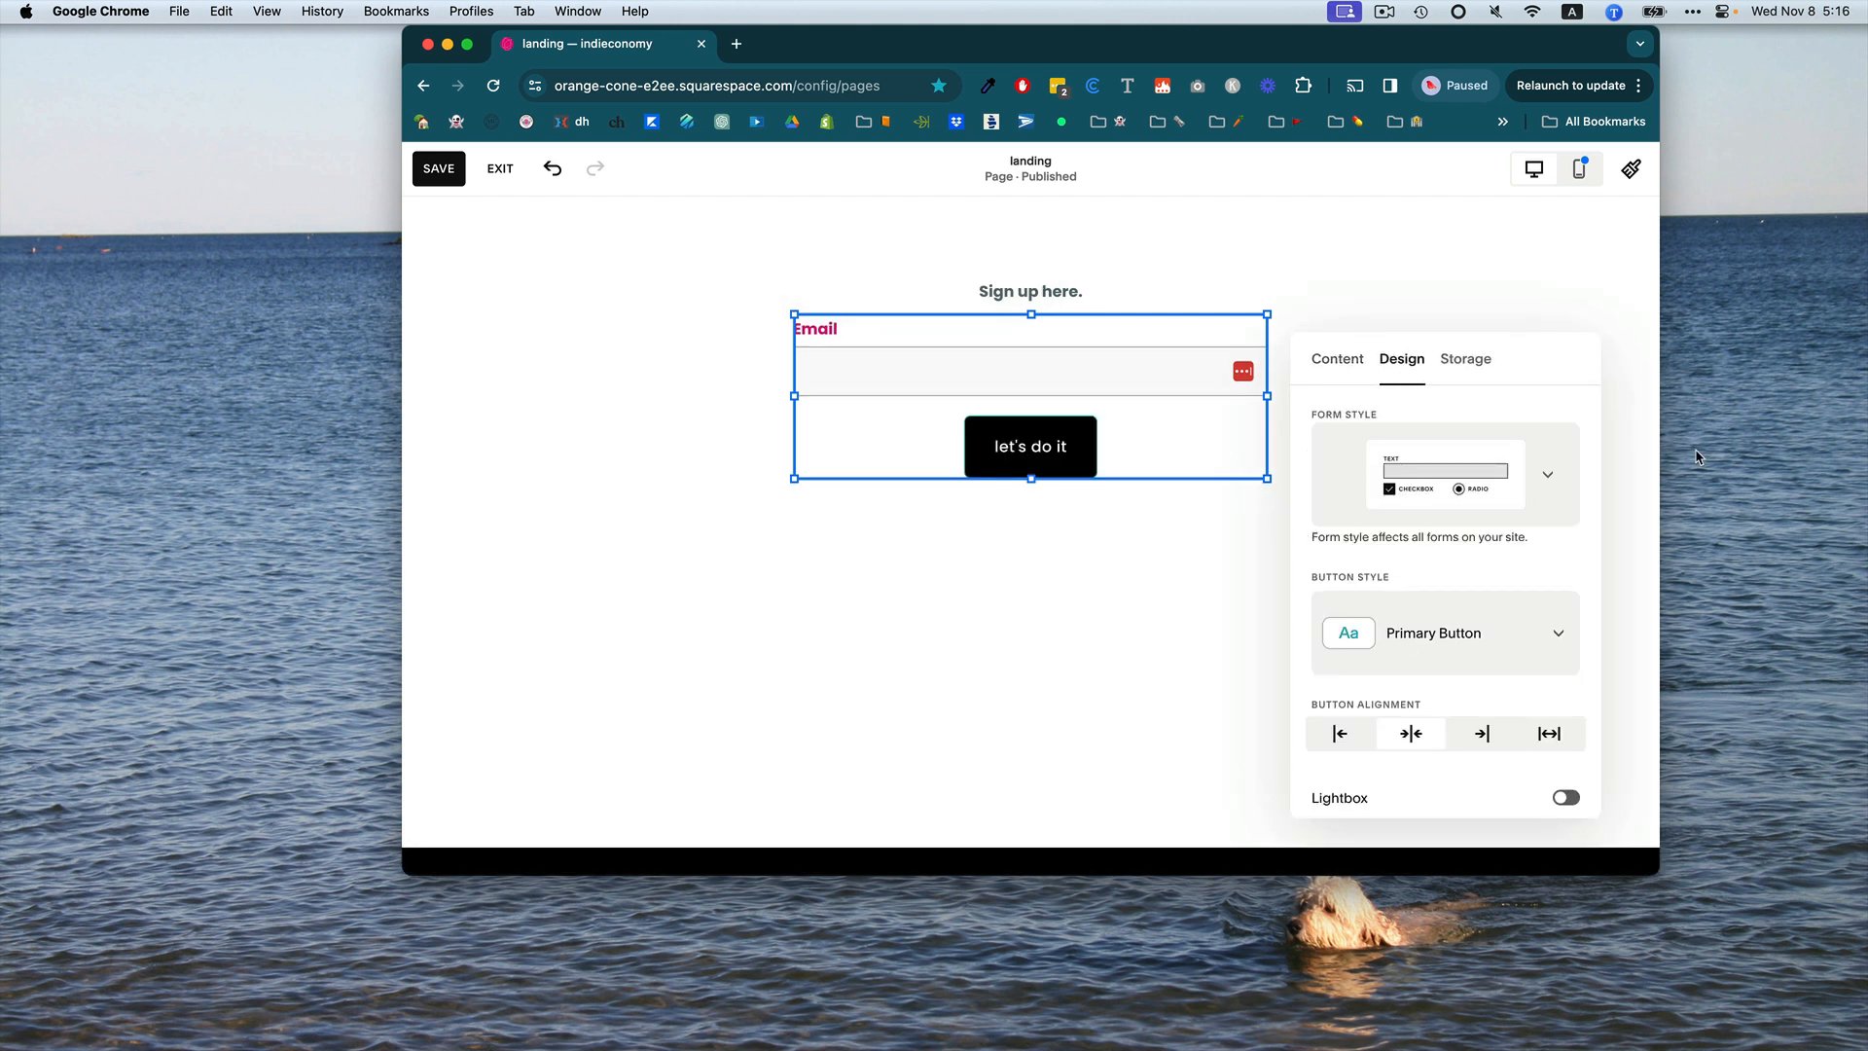
pyautogui.click(1547, 481)
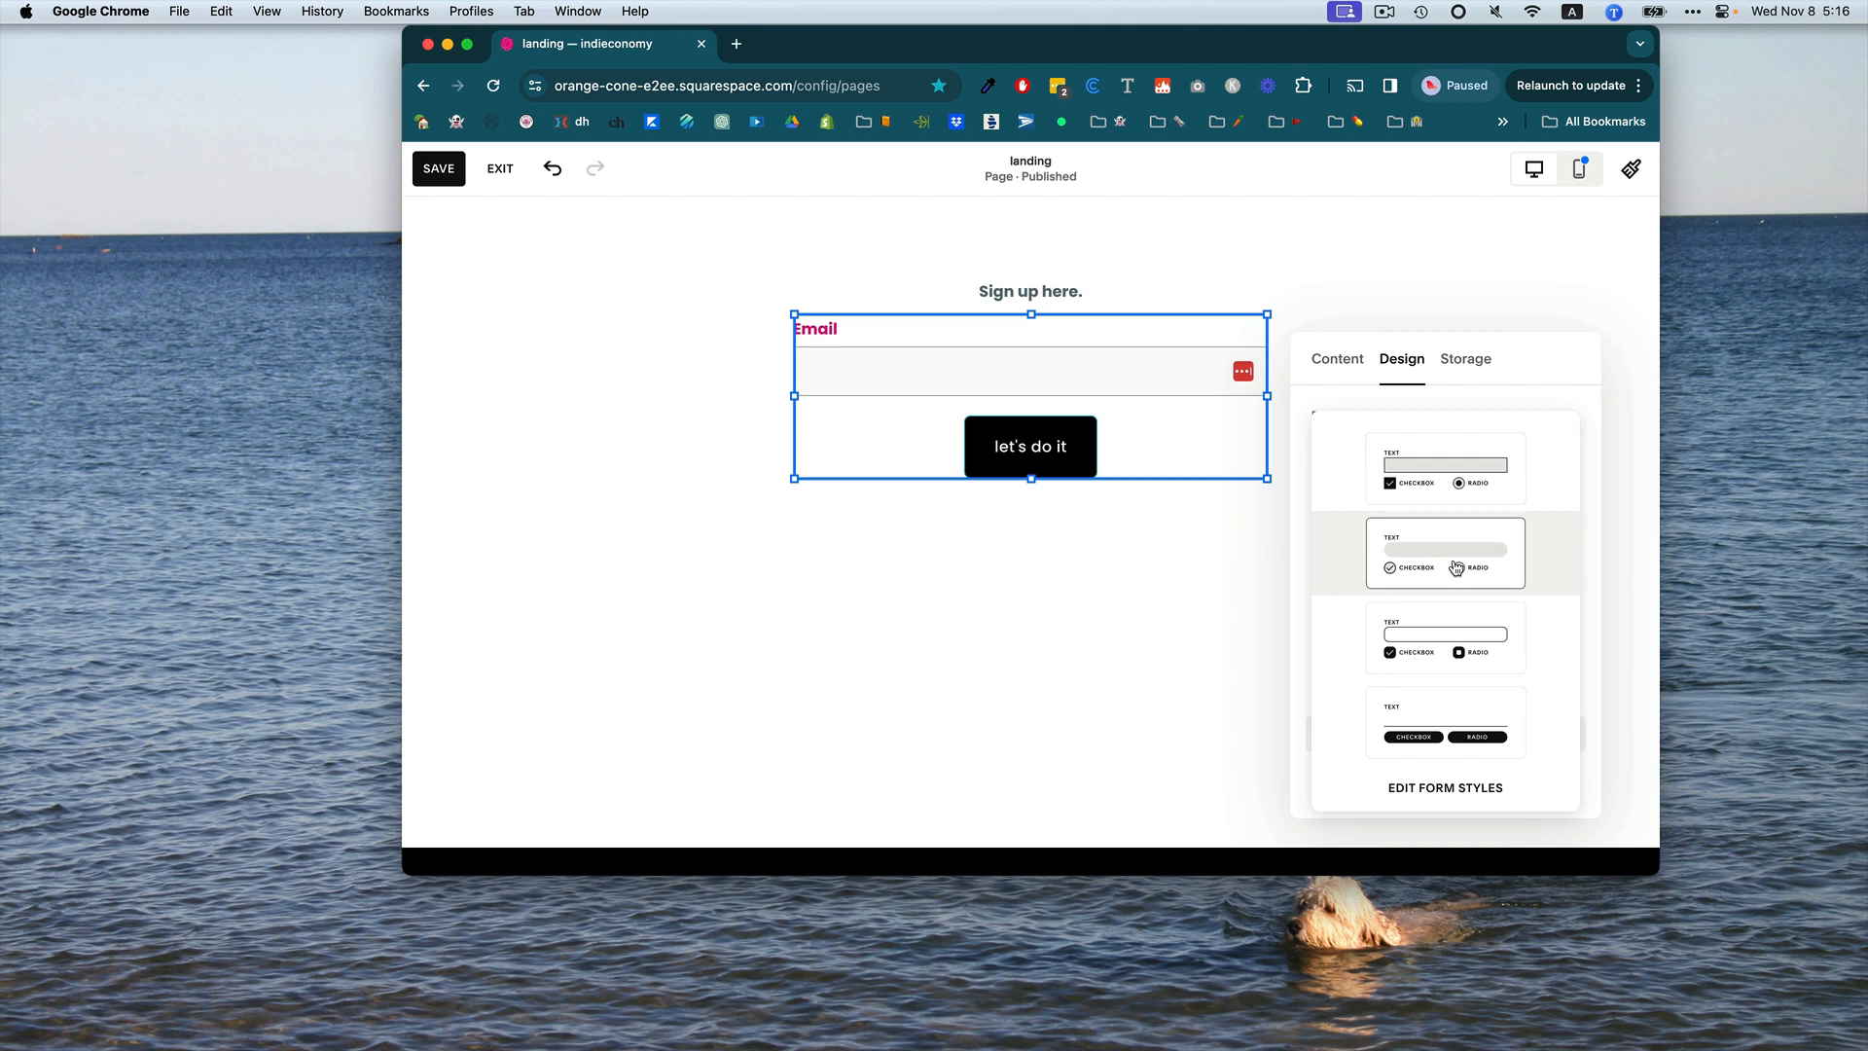
pyautogui.click(1456, 568)
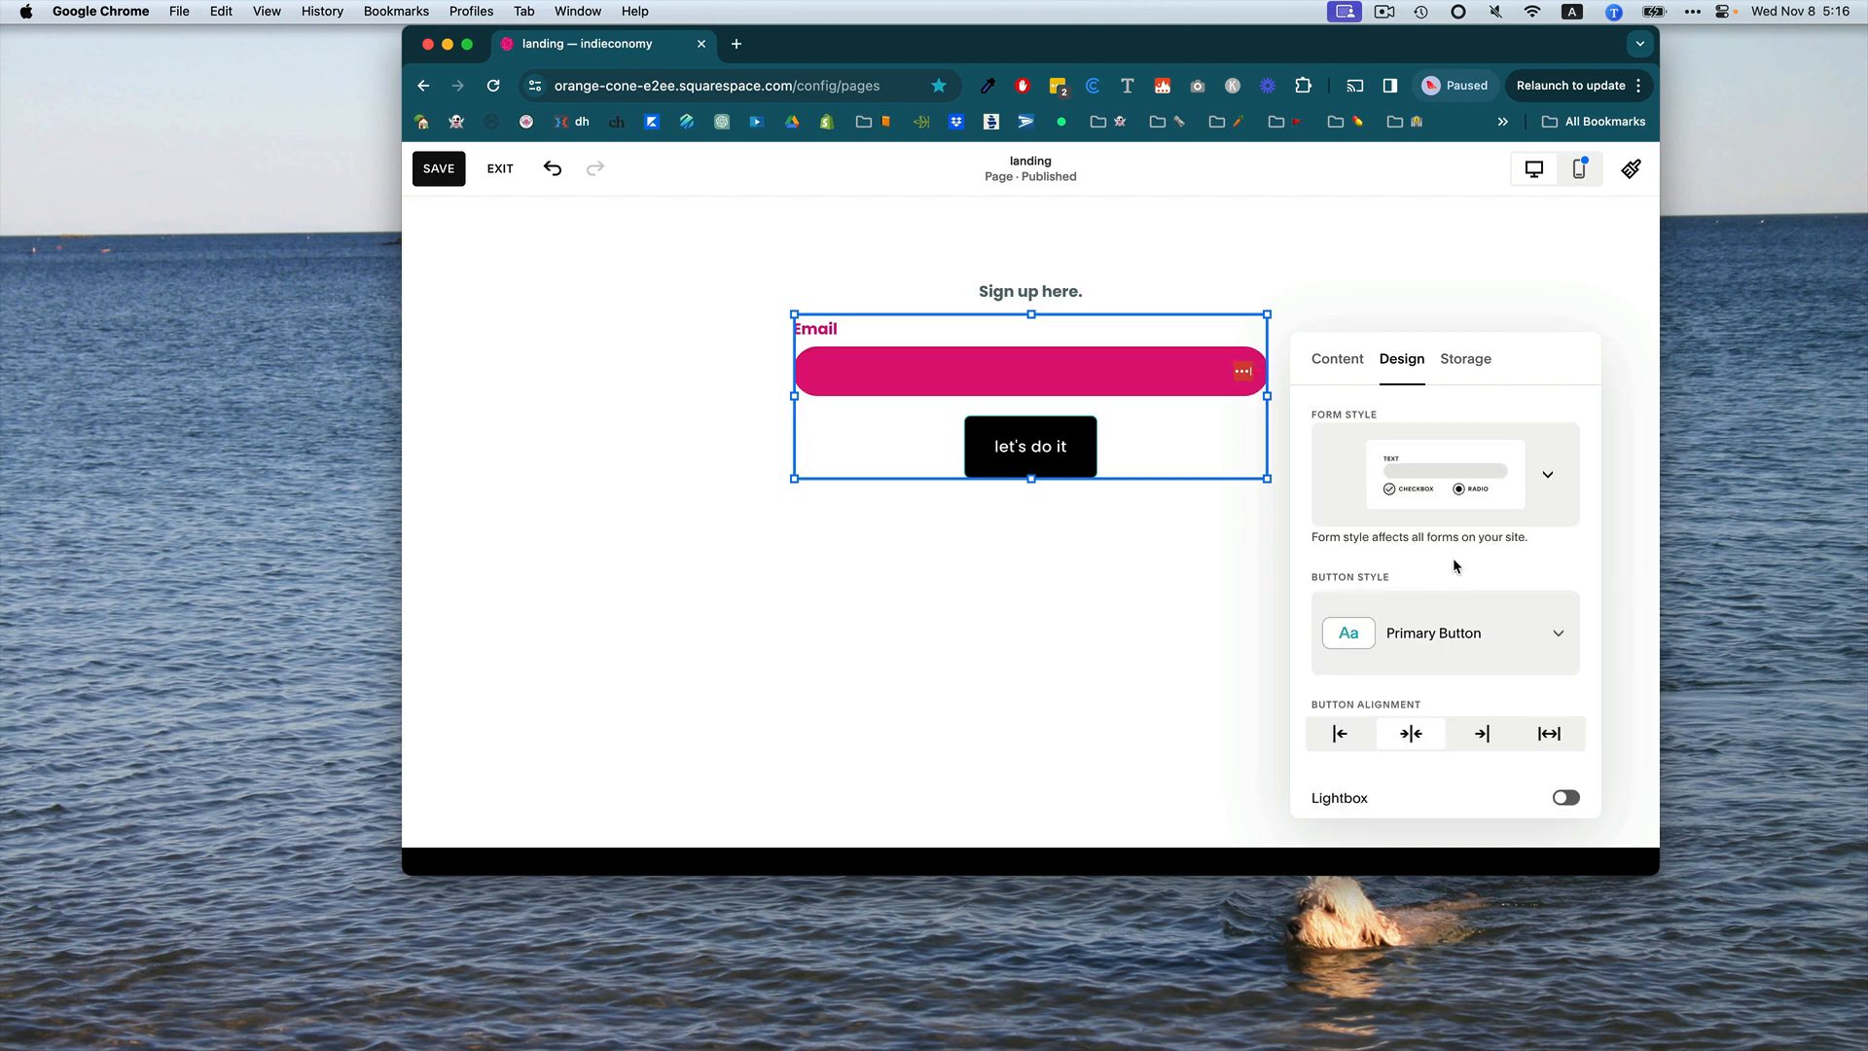
pyautogui.click(1445, 524)
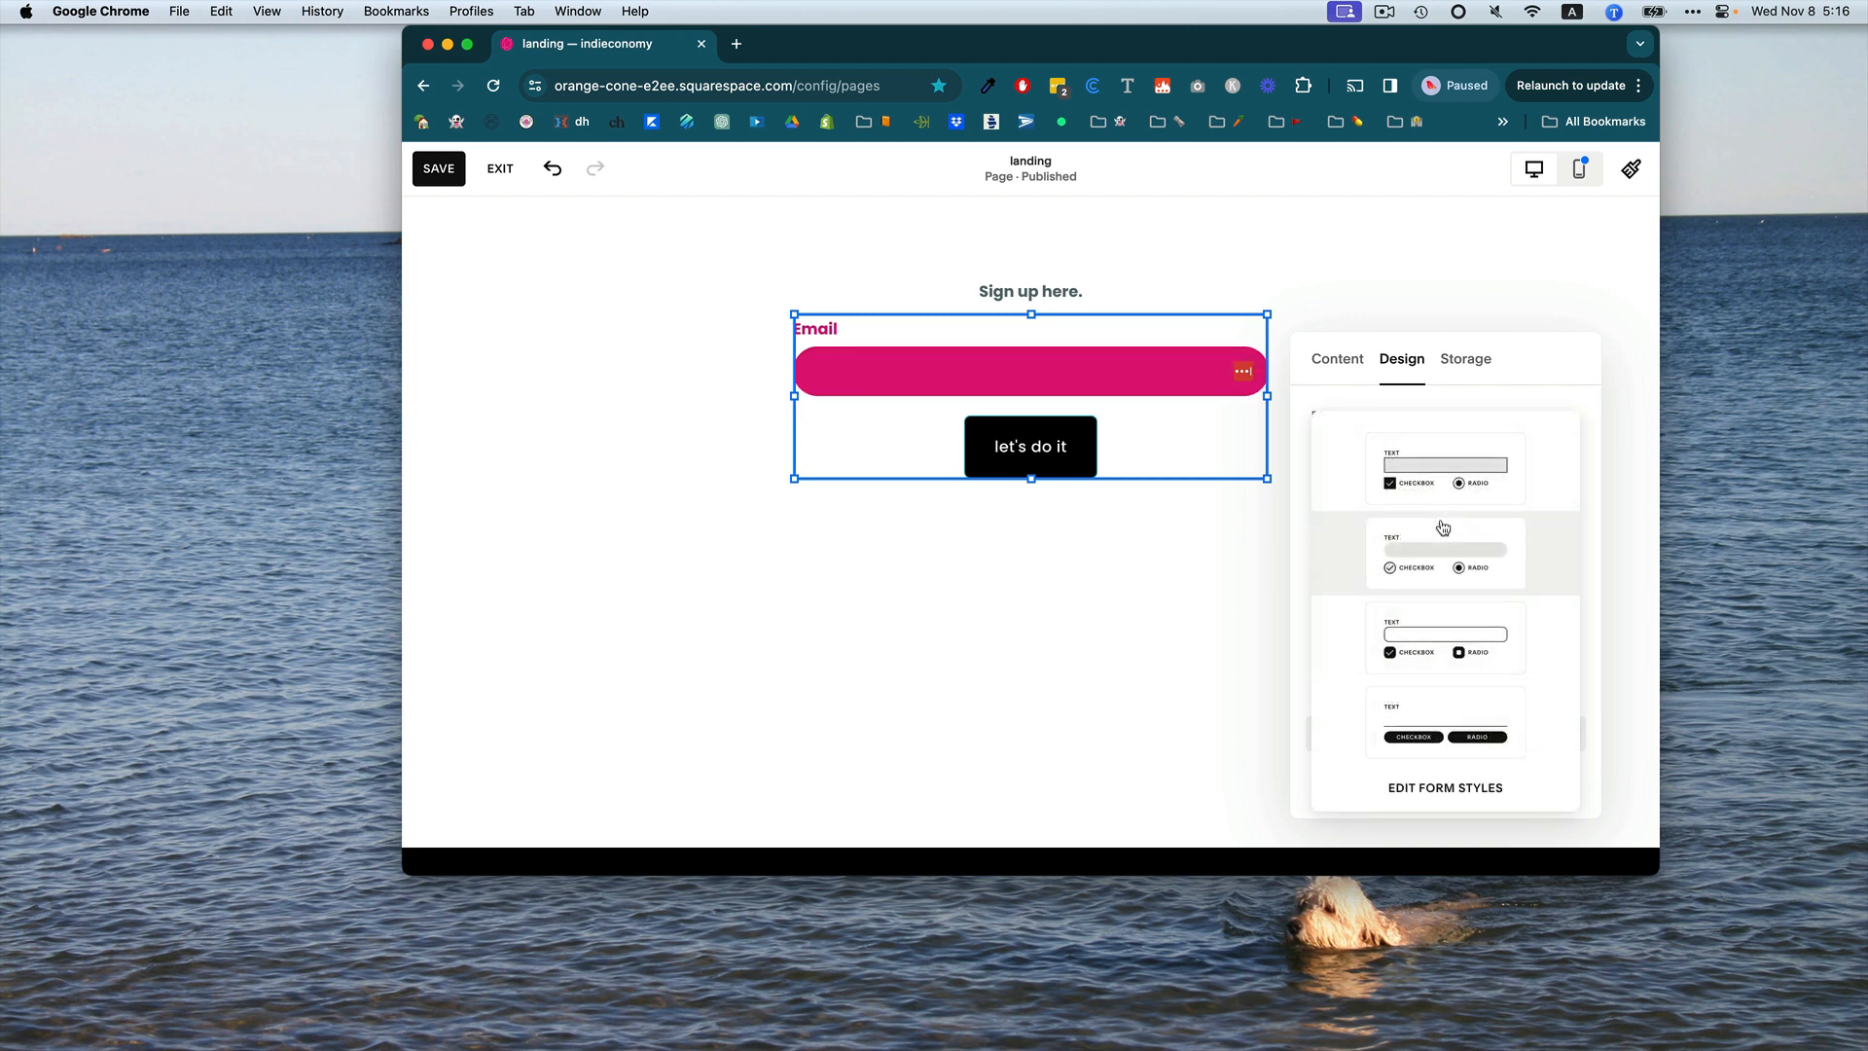
pyautogui.click(1437, 643)
pyautogui.click(1412, 481)
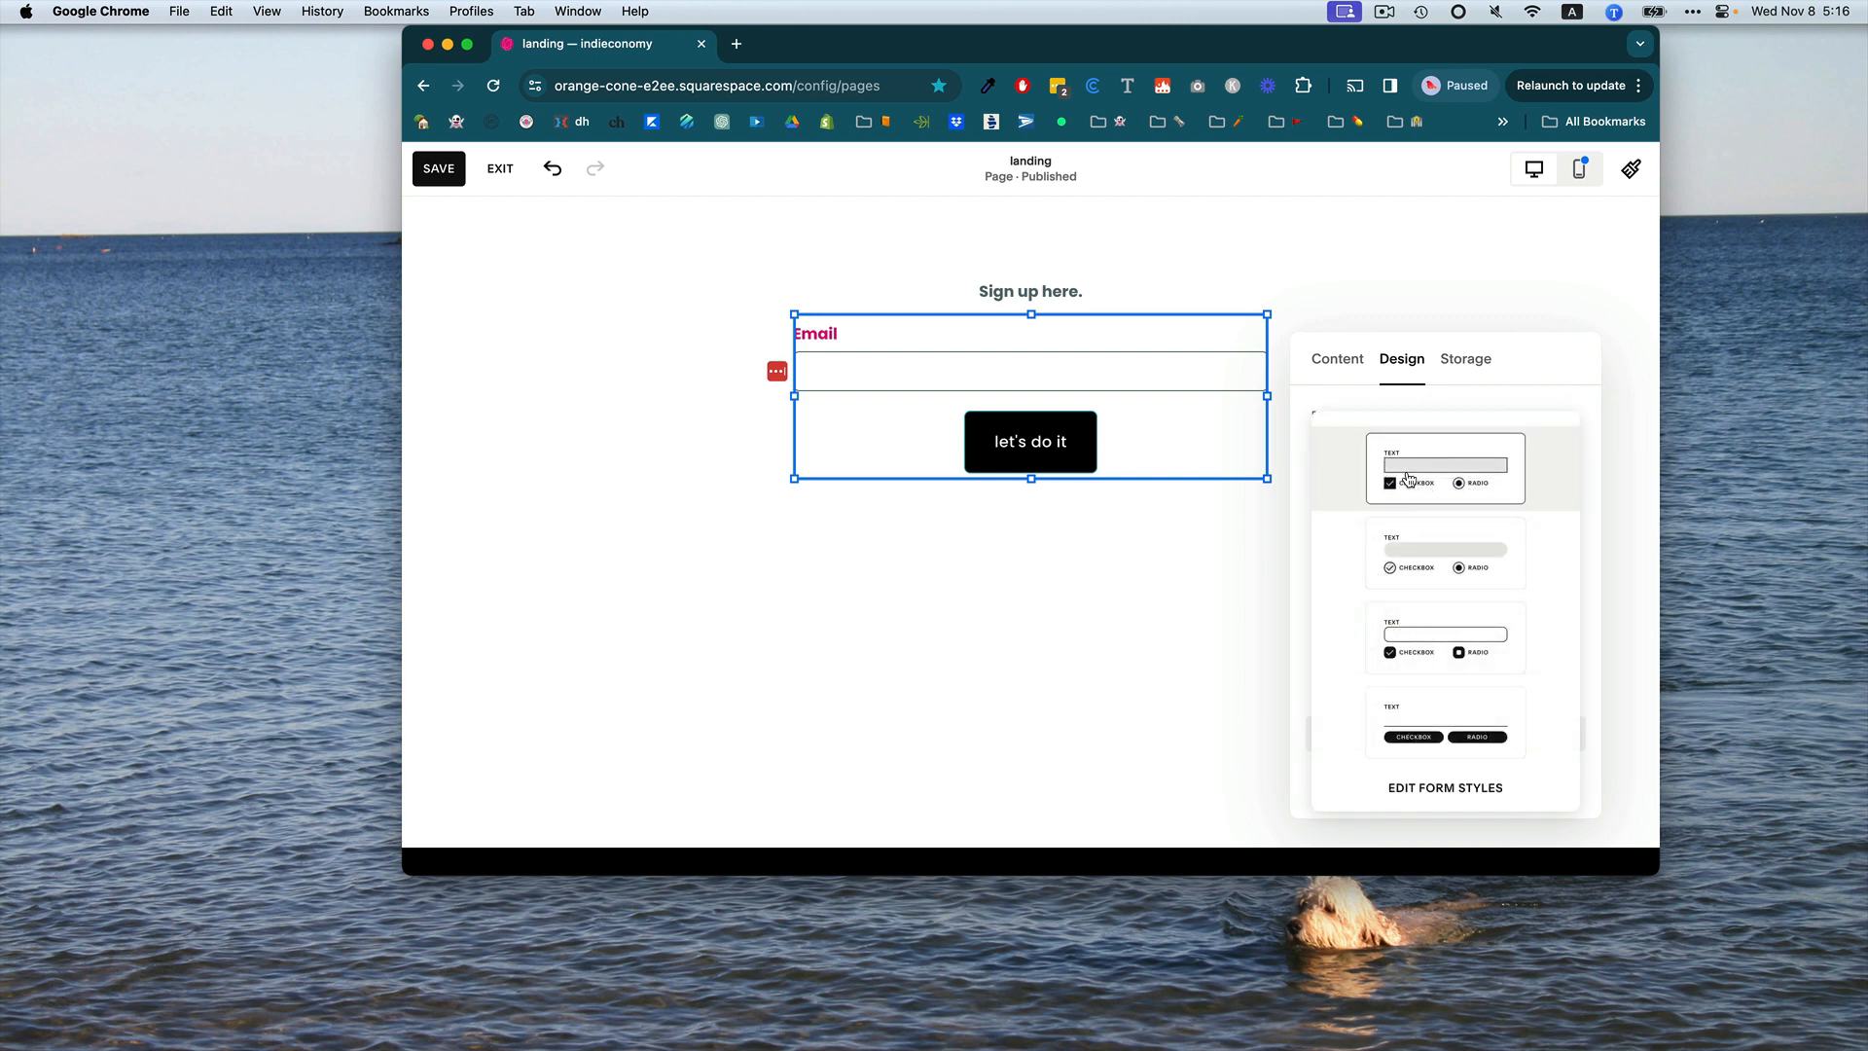
pyautogui.click(1401, 628)
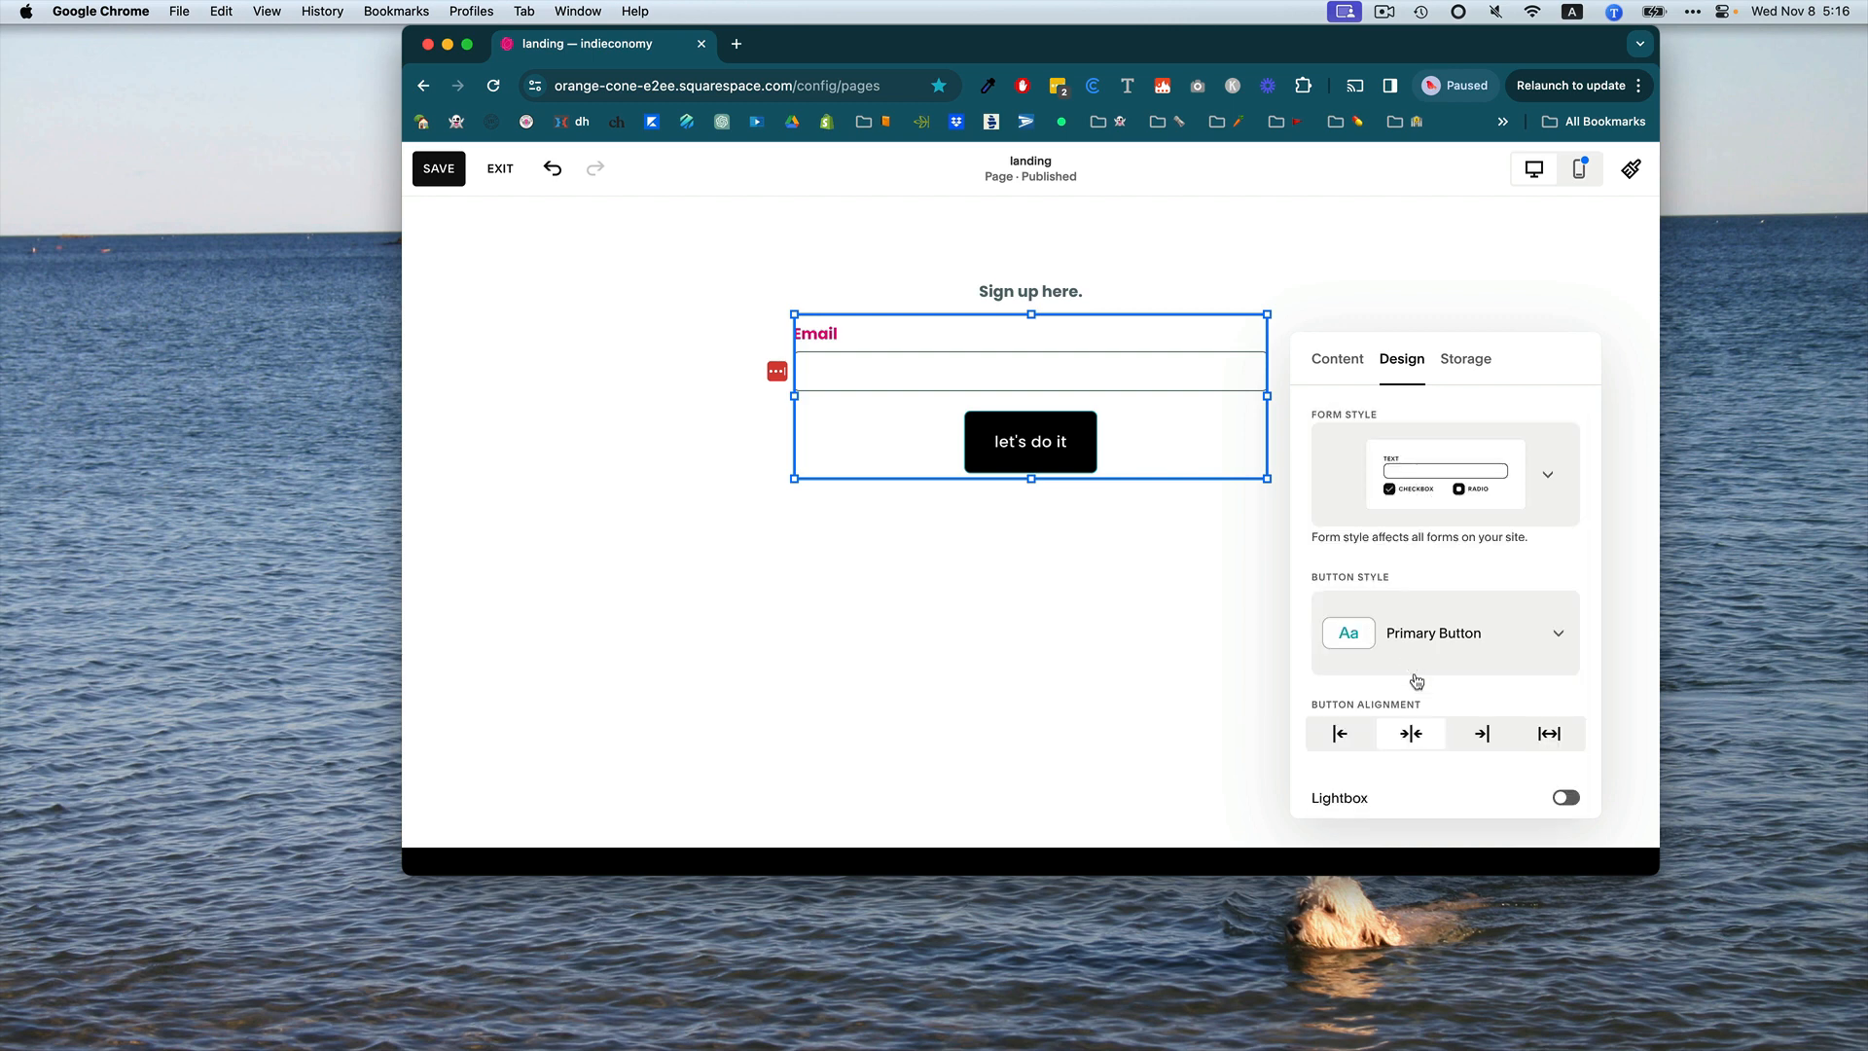
pyautogui.click(1416, 486)
pyautogui.click(1422, 702)
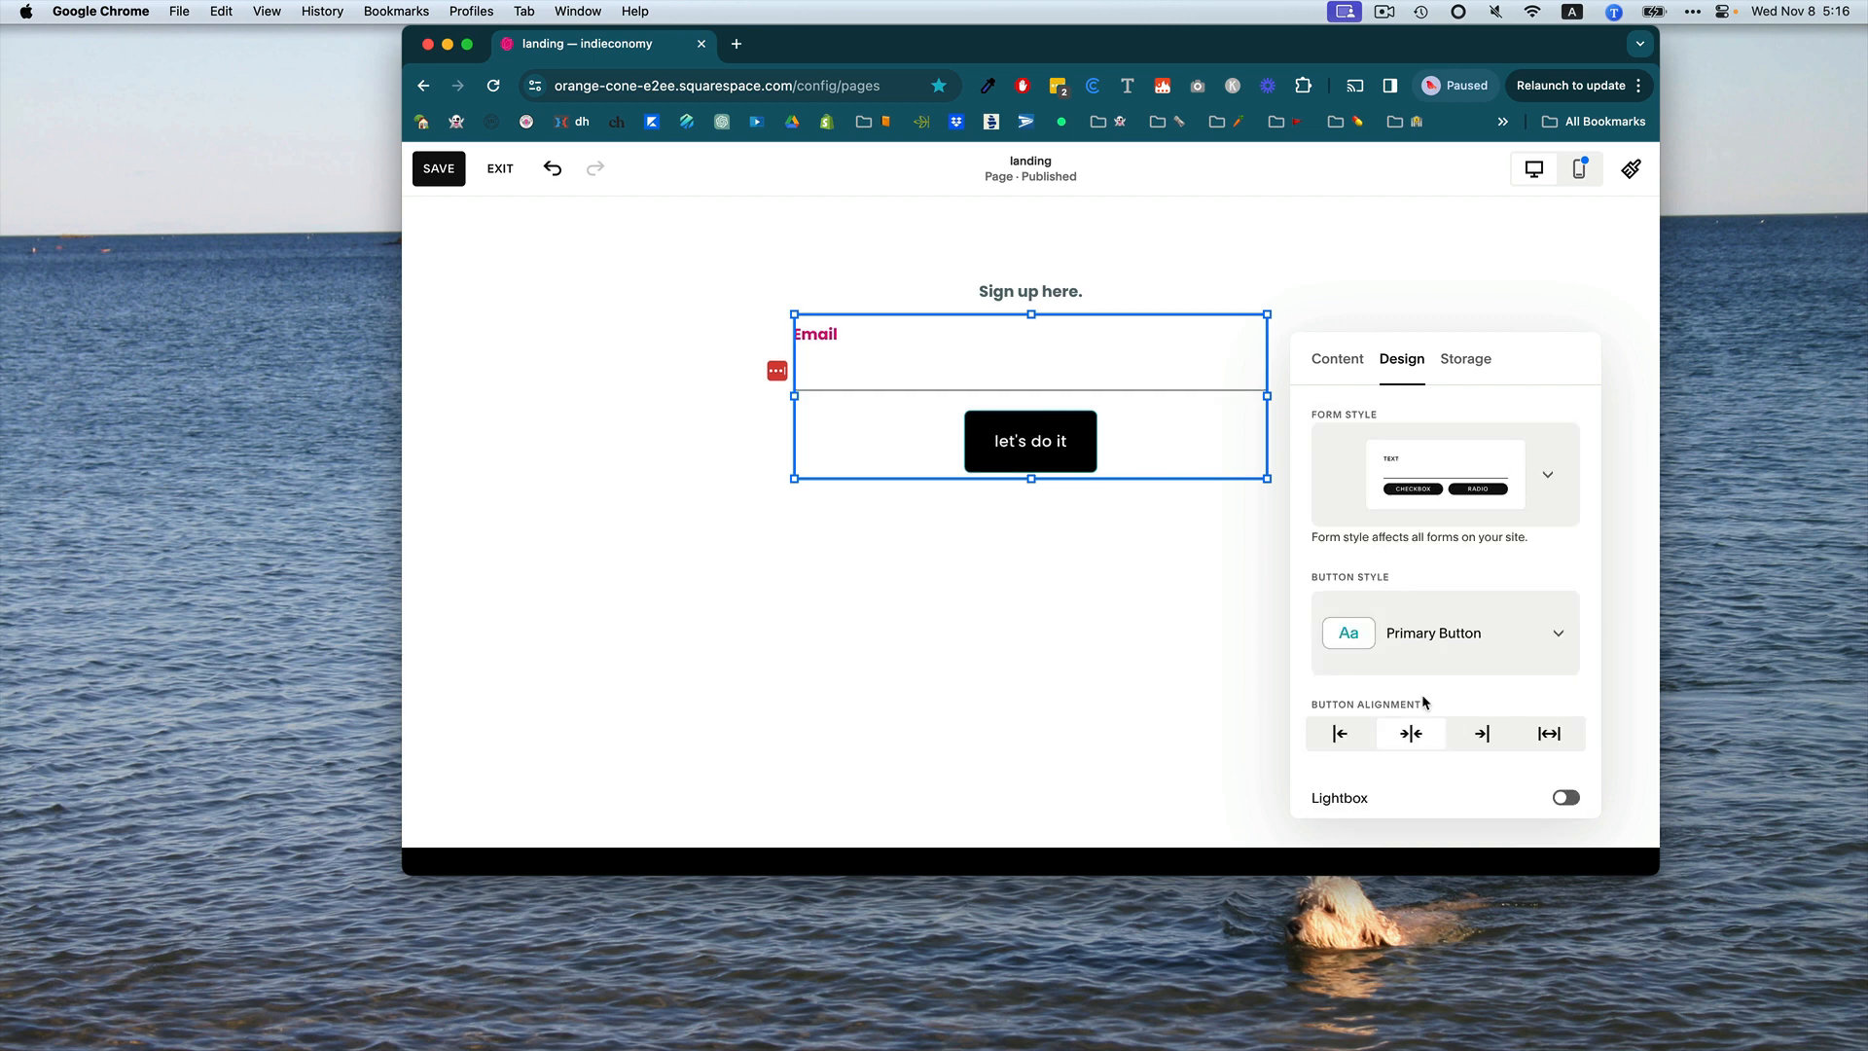
pyautogui.click(1162, 594)
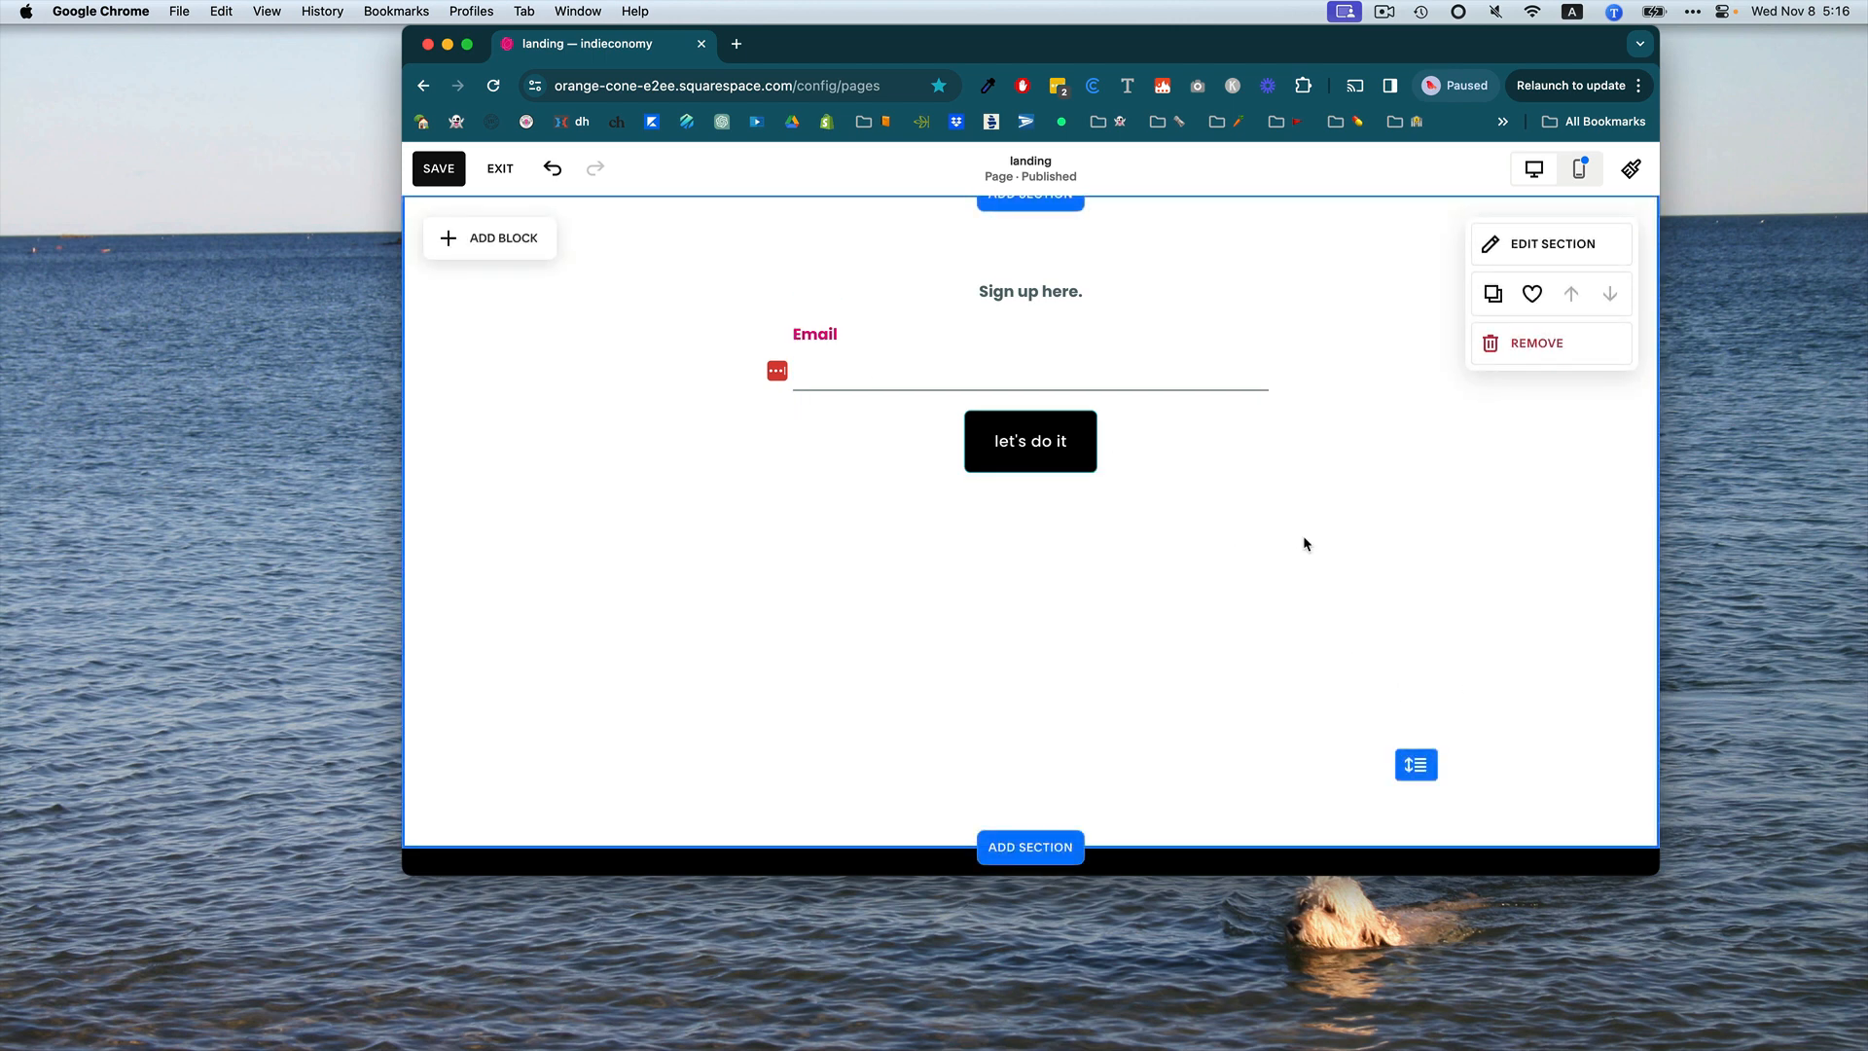
# Open the section's background settings and browse the Art background options.
pyautogui.scroll(2, 1351, 284)
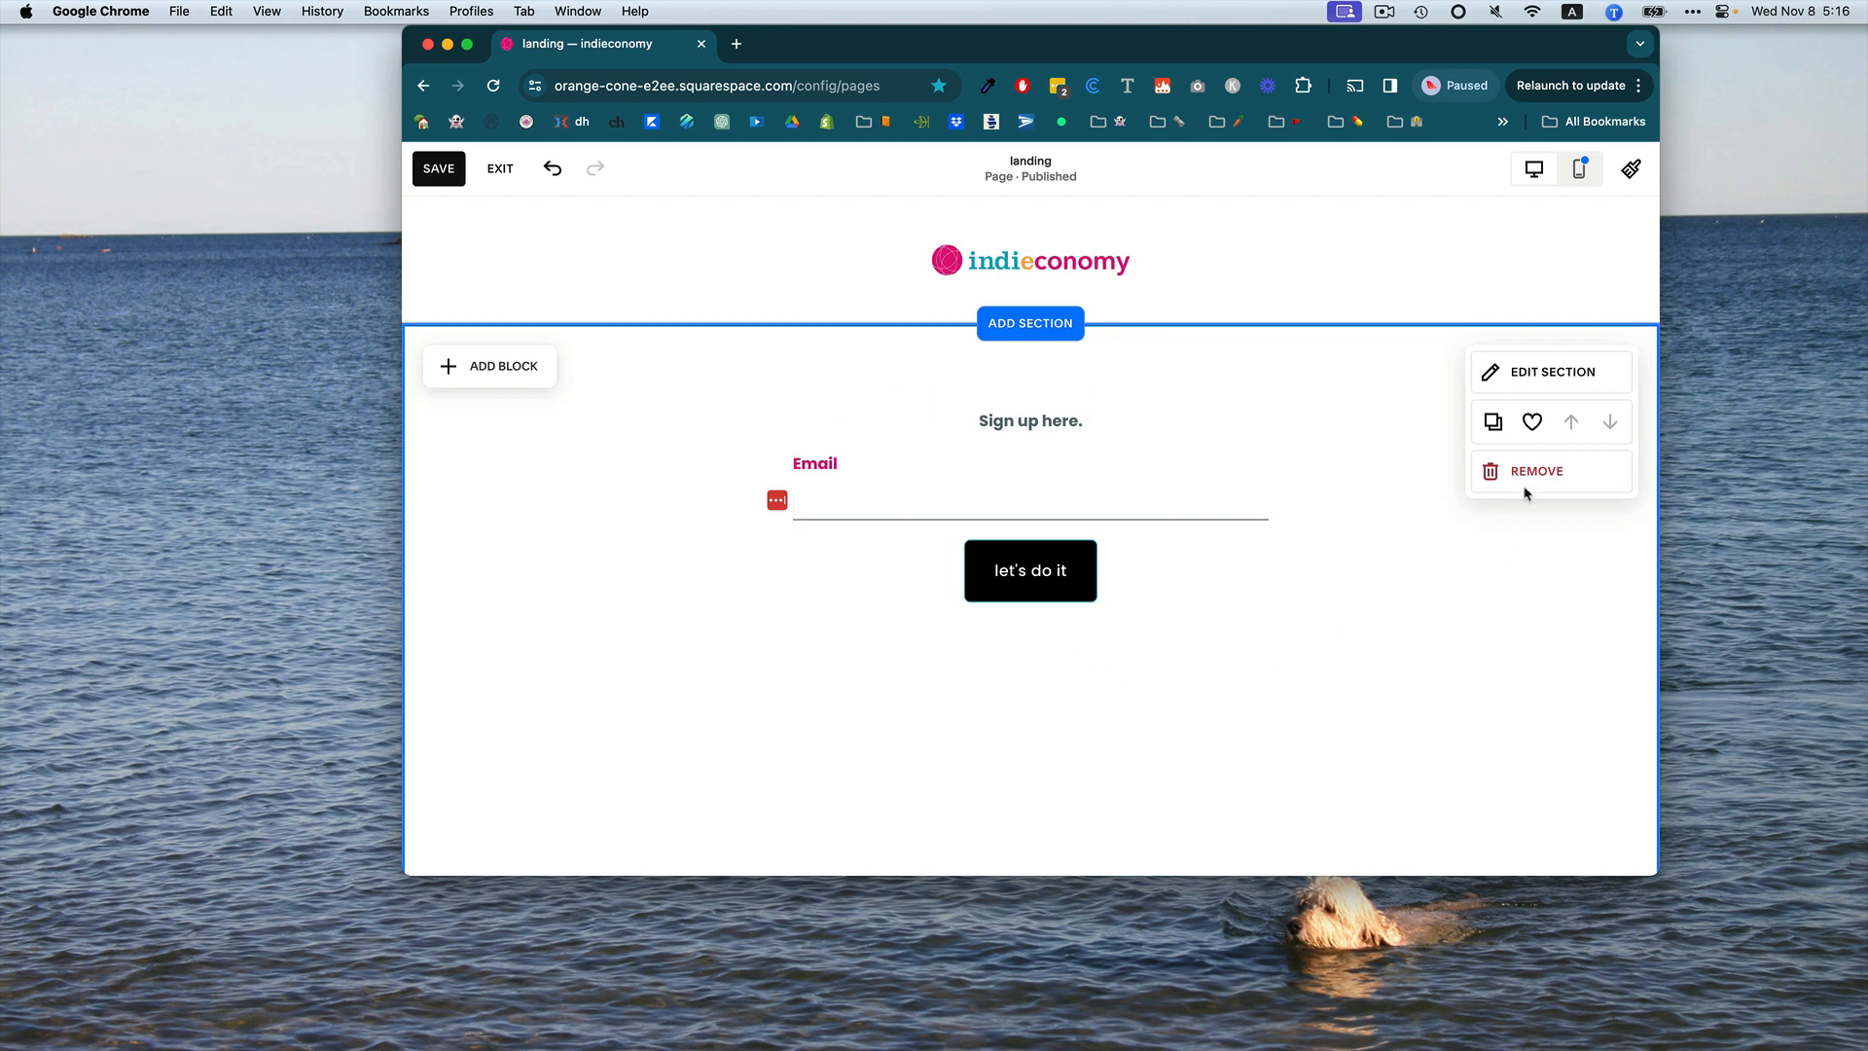
pyautogui.click(1527, 376)
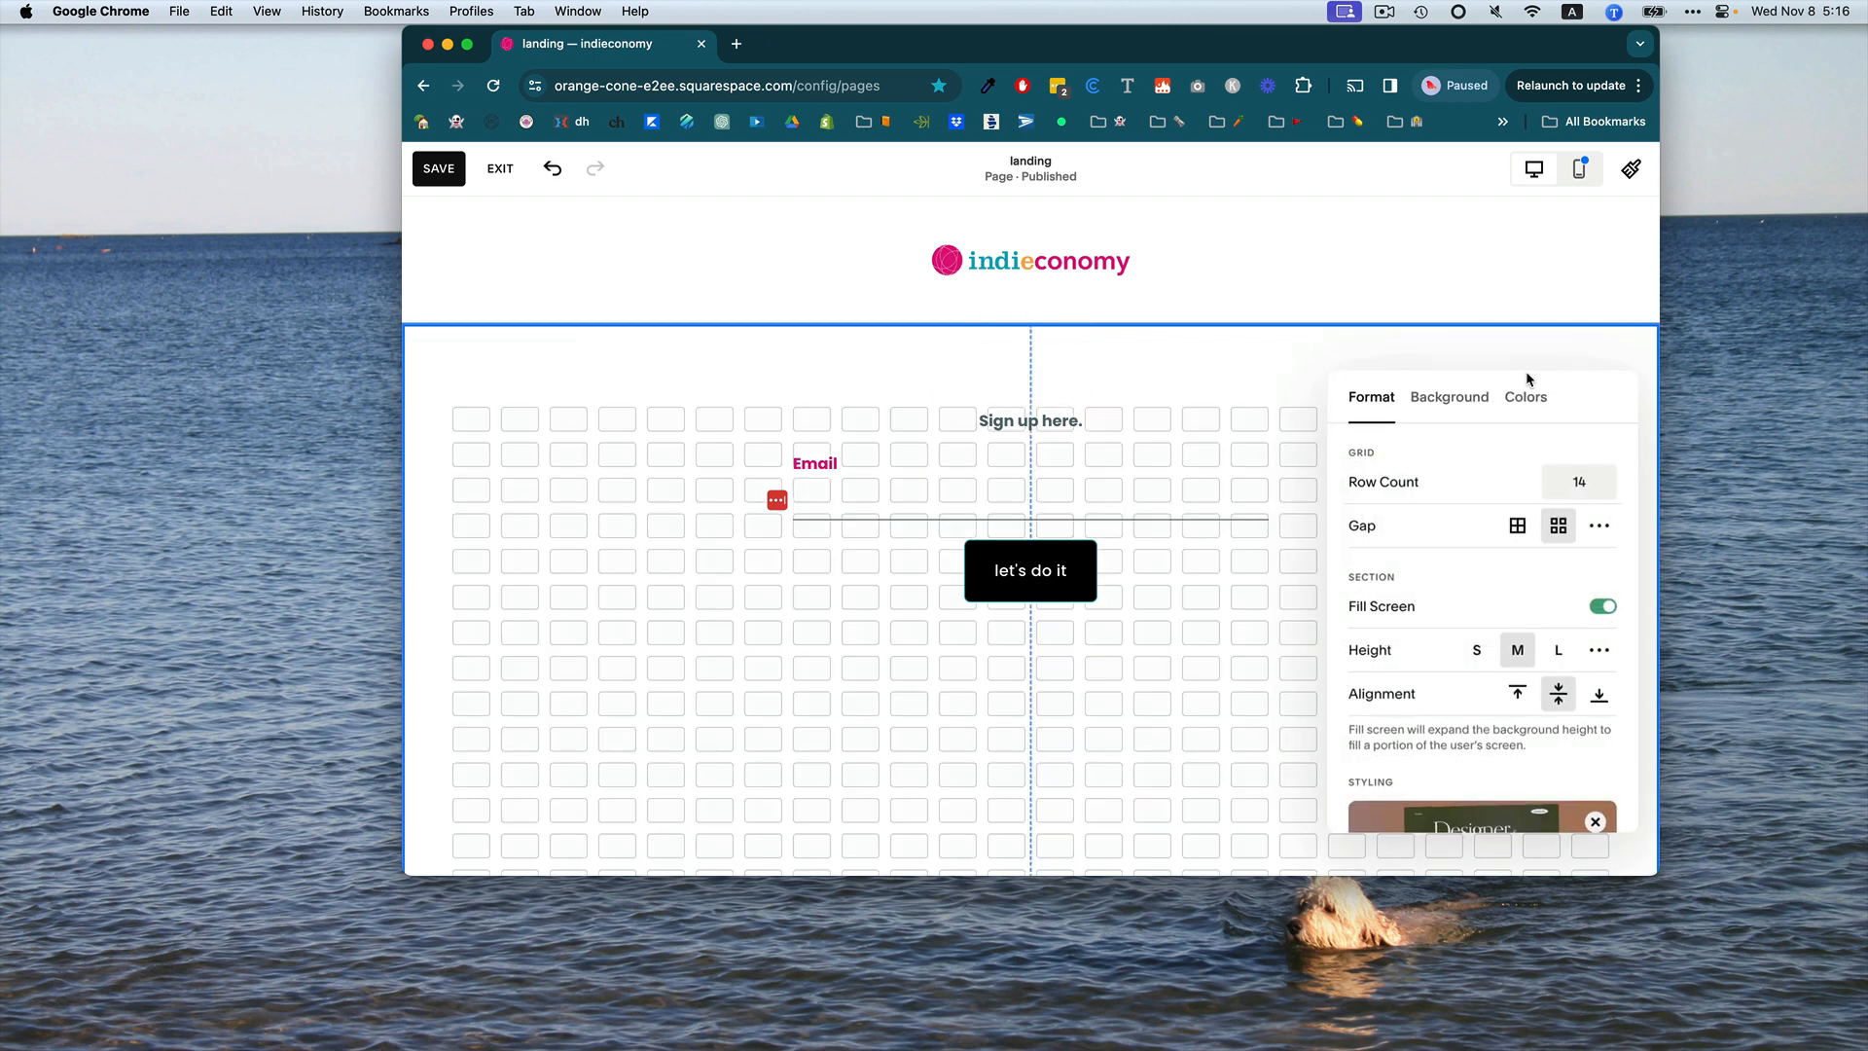
pyautogui.click(1459, 398)
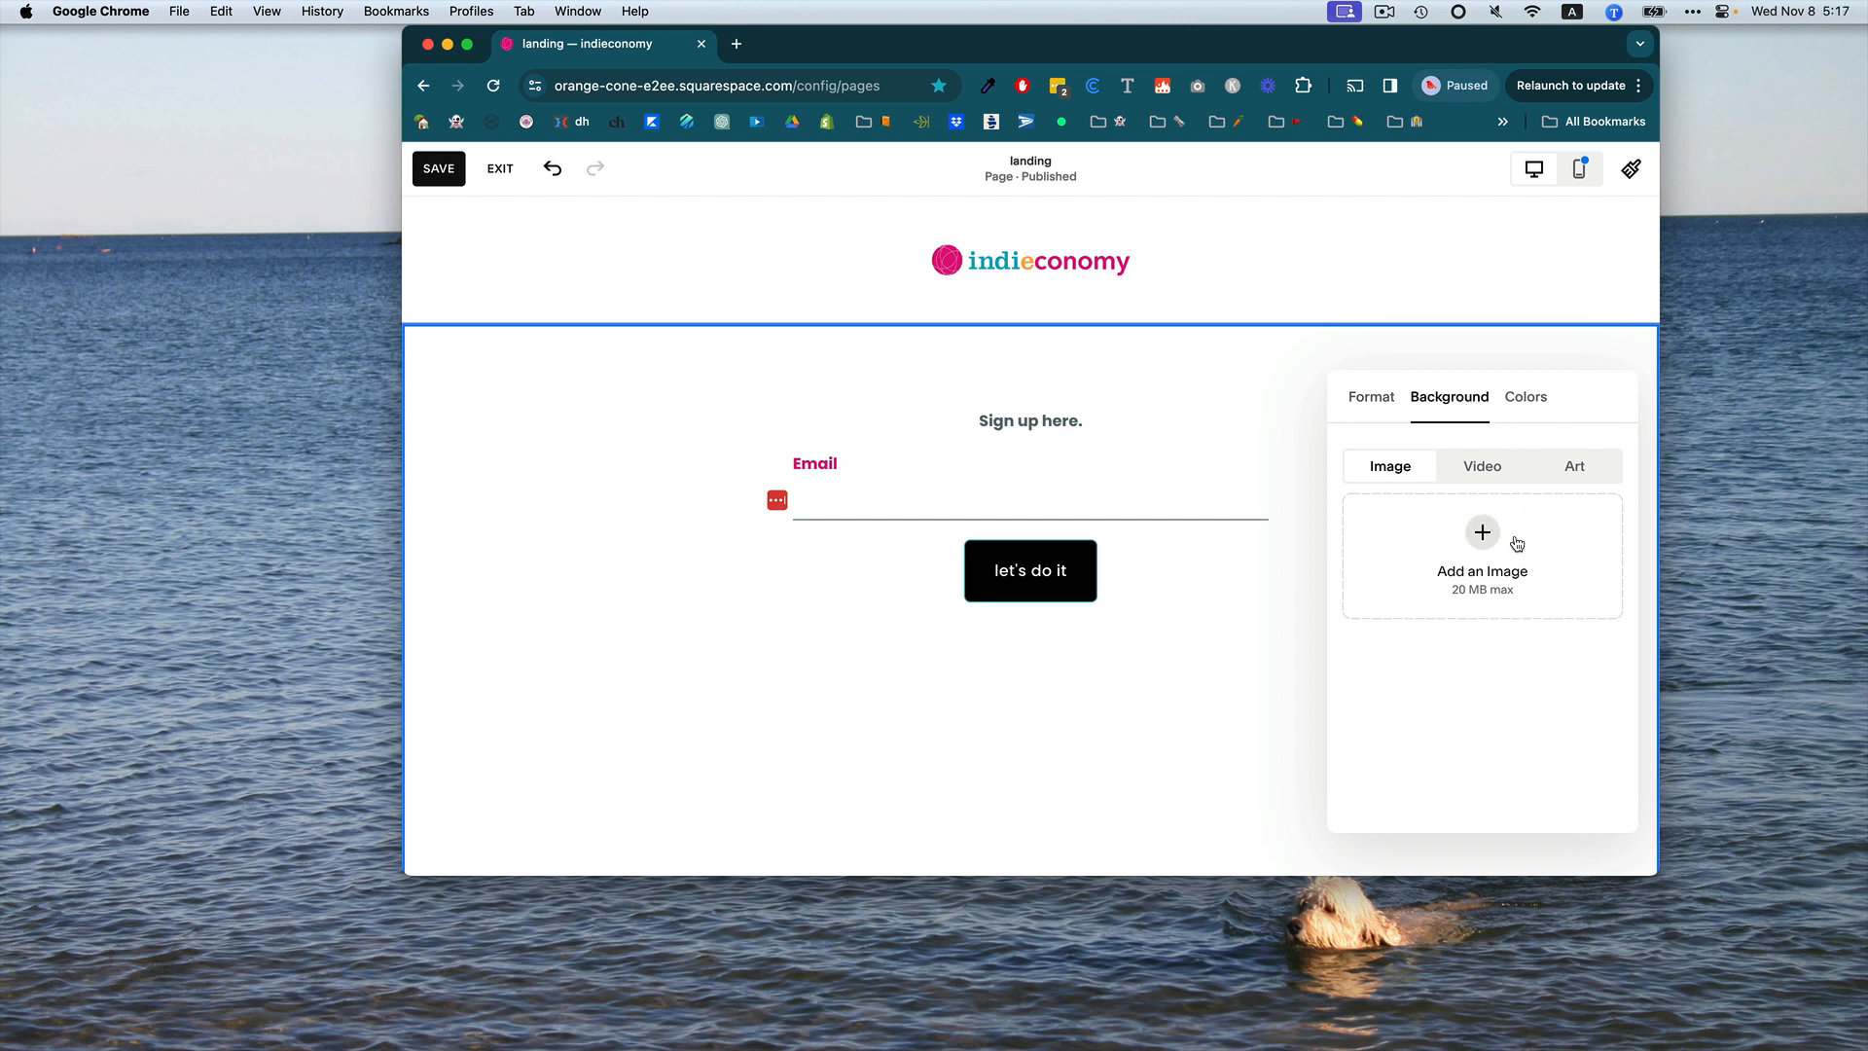
pyautogui.click(1580, 470)
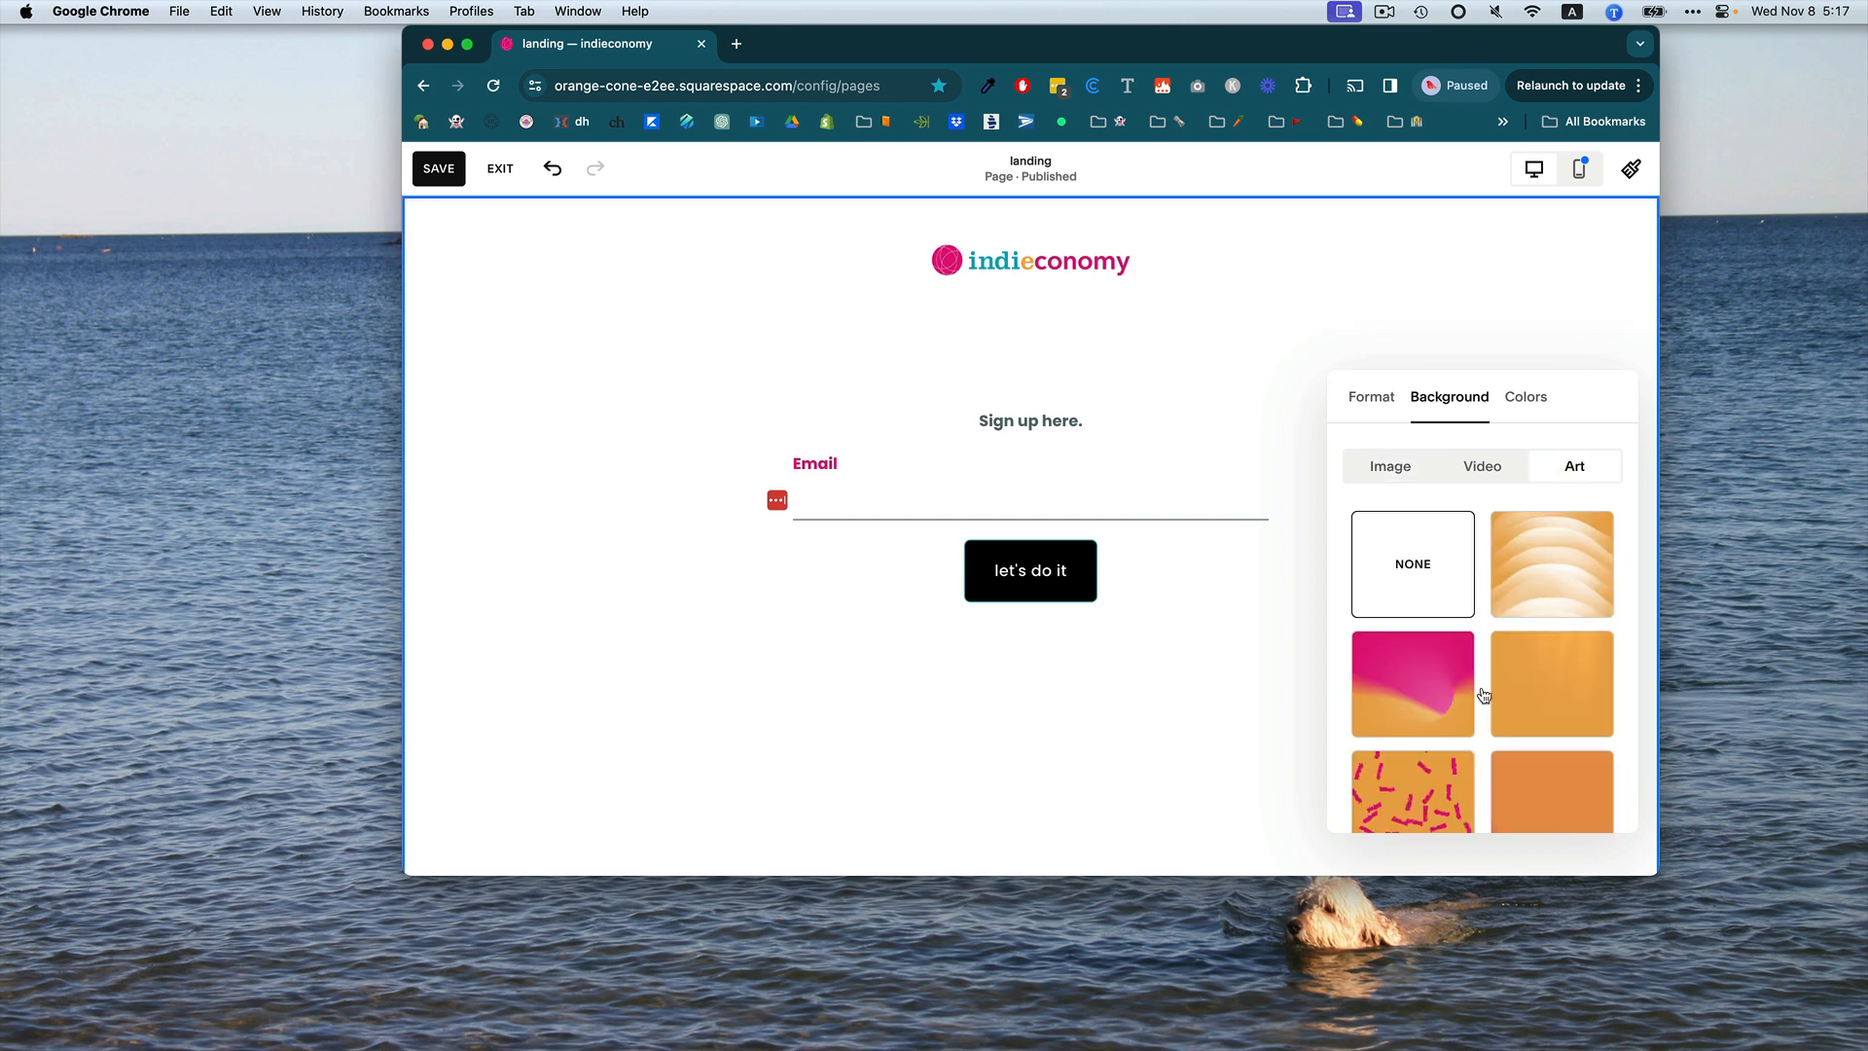
pyautogui.scroll(-5, 1471, 691)
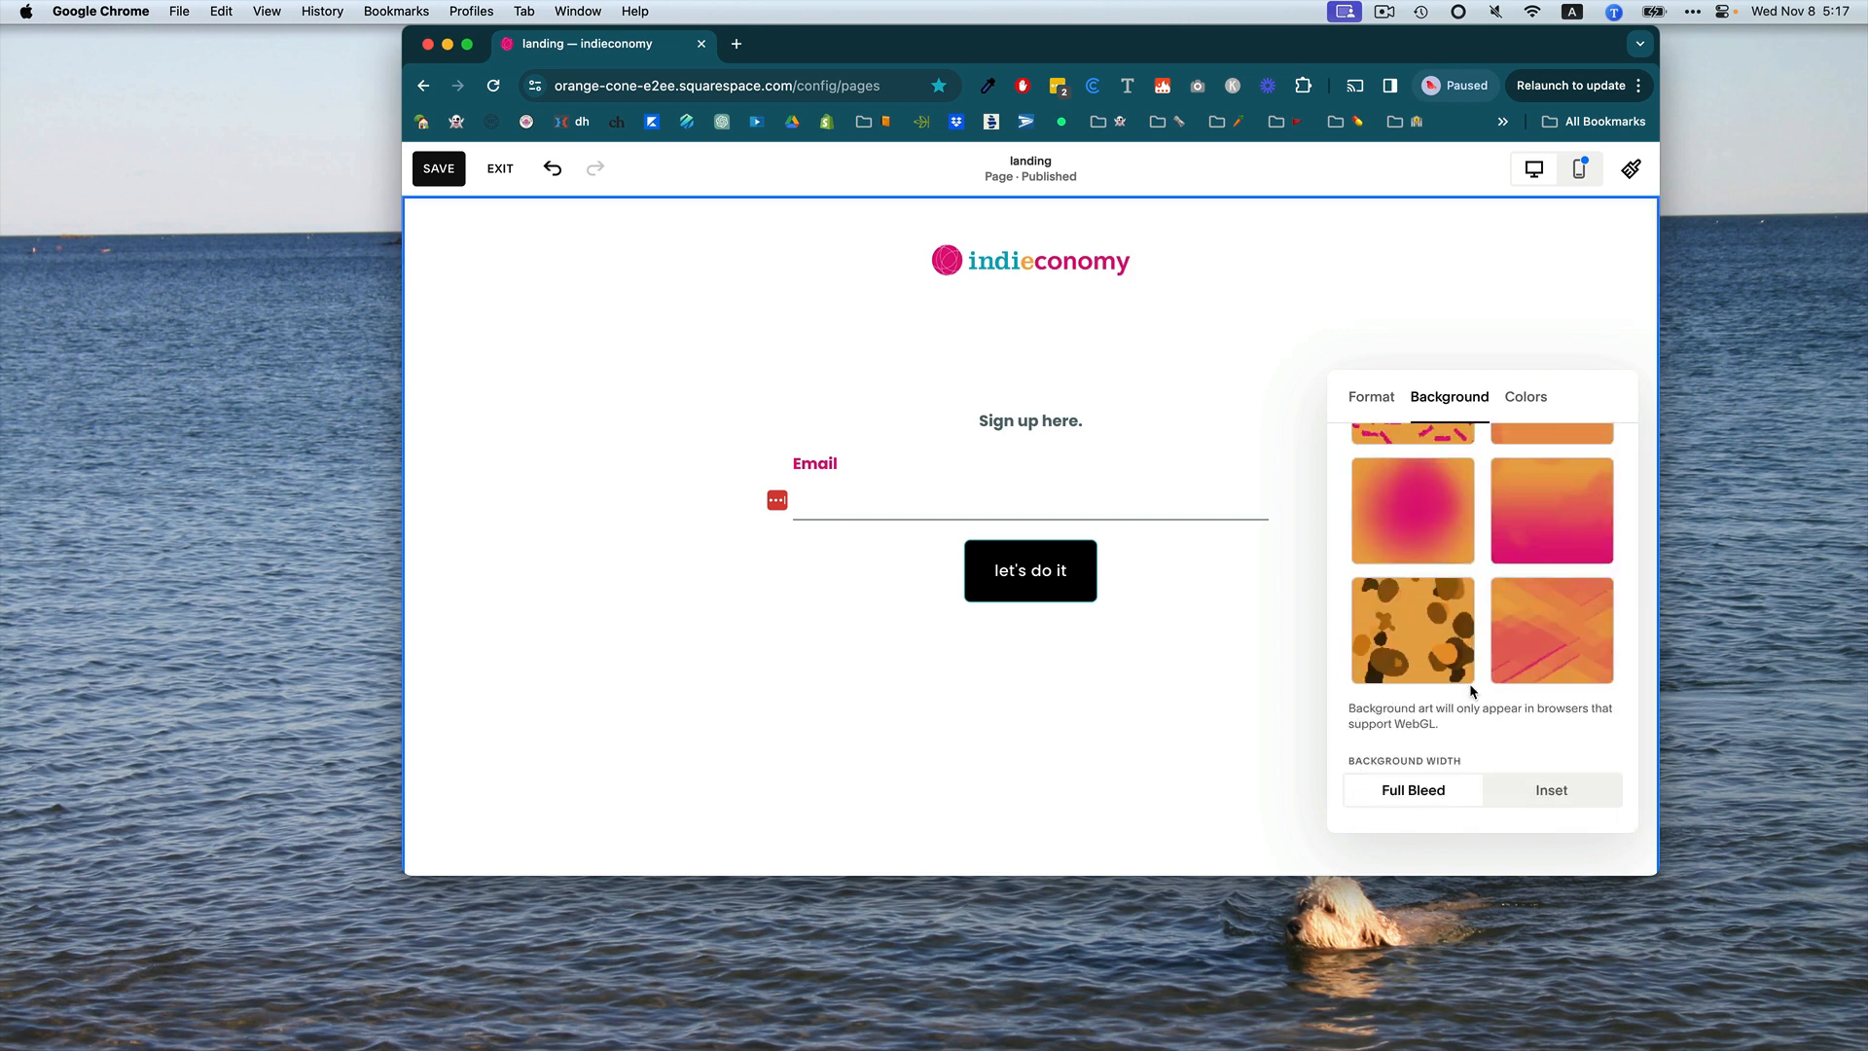
pyautogui.scroll(5, 1471, 681)
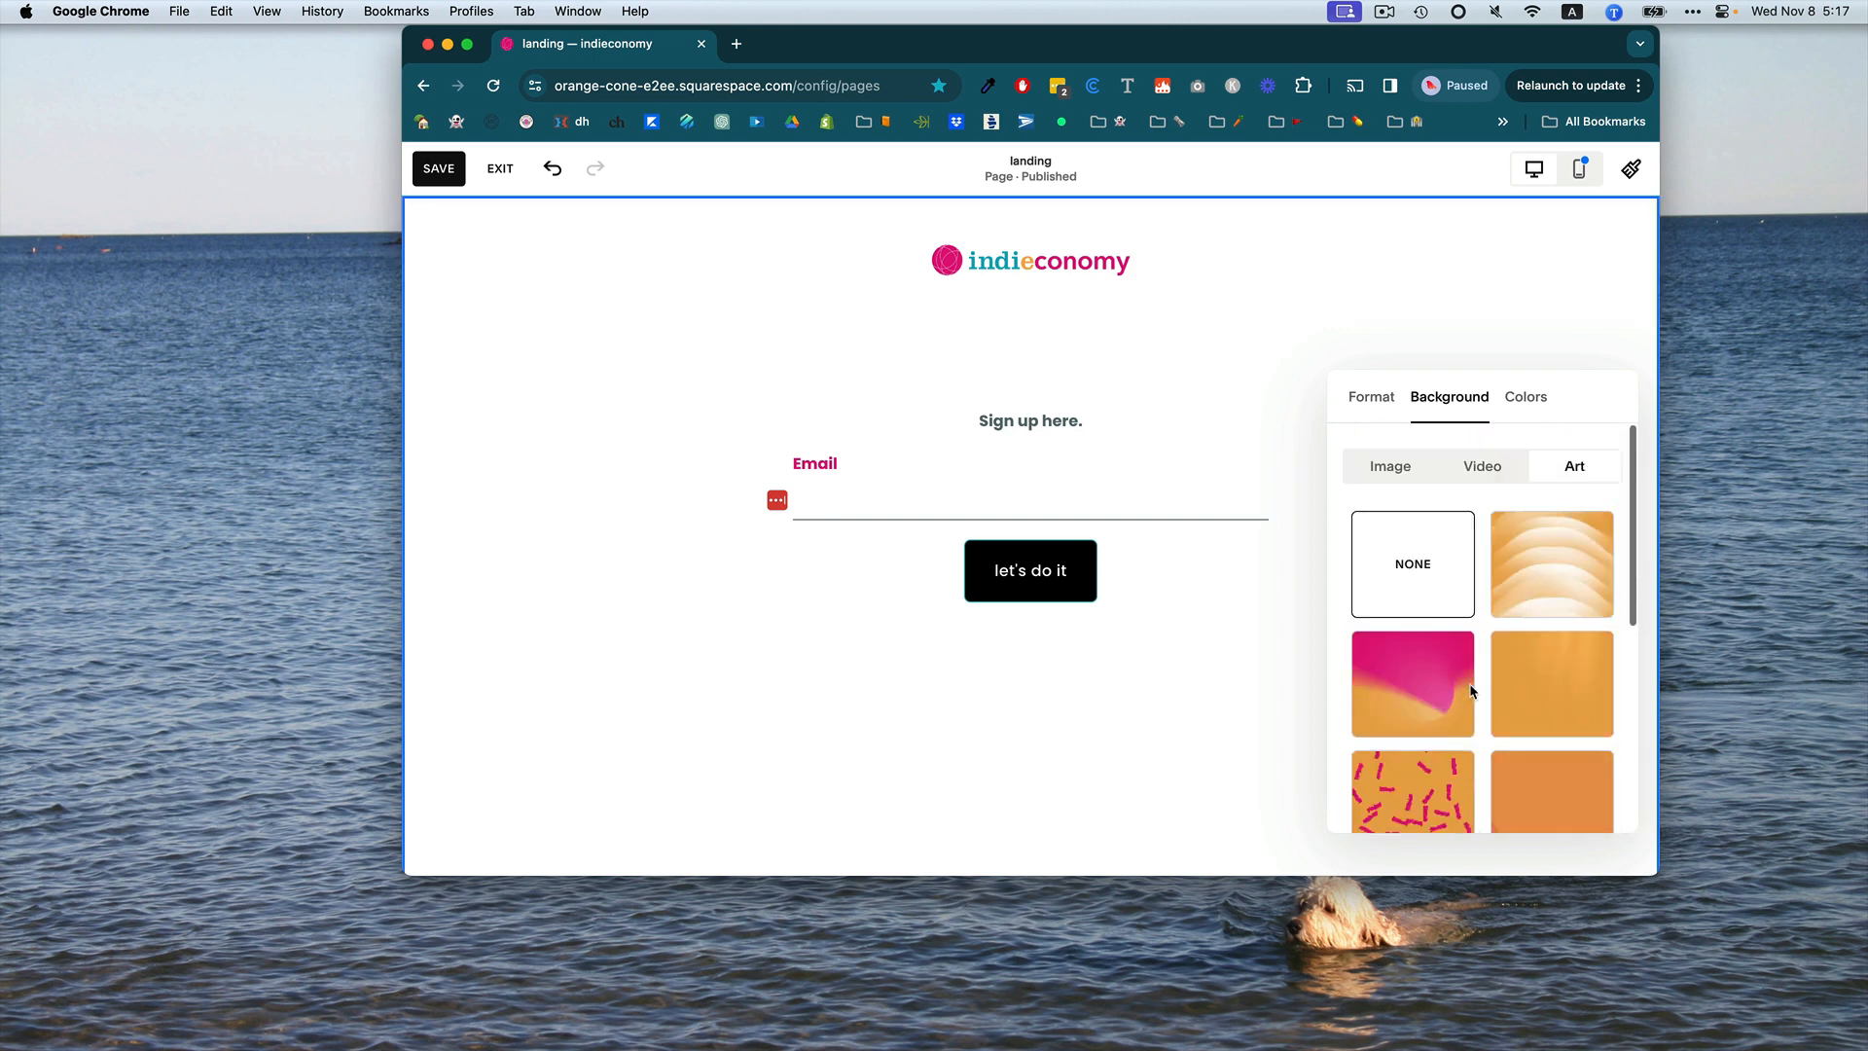
# Open the free stock image browser for the section background and scroll through the images.
pyautogui.click(1399, 468)
pyautogui.click(1481, 532)
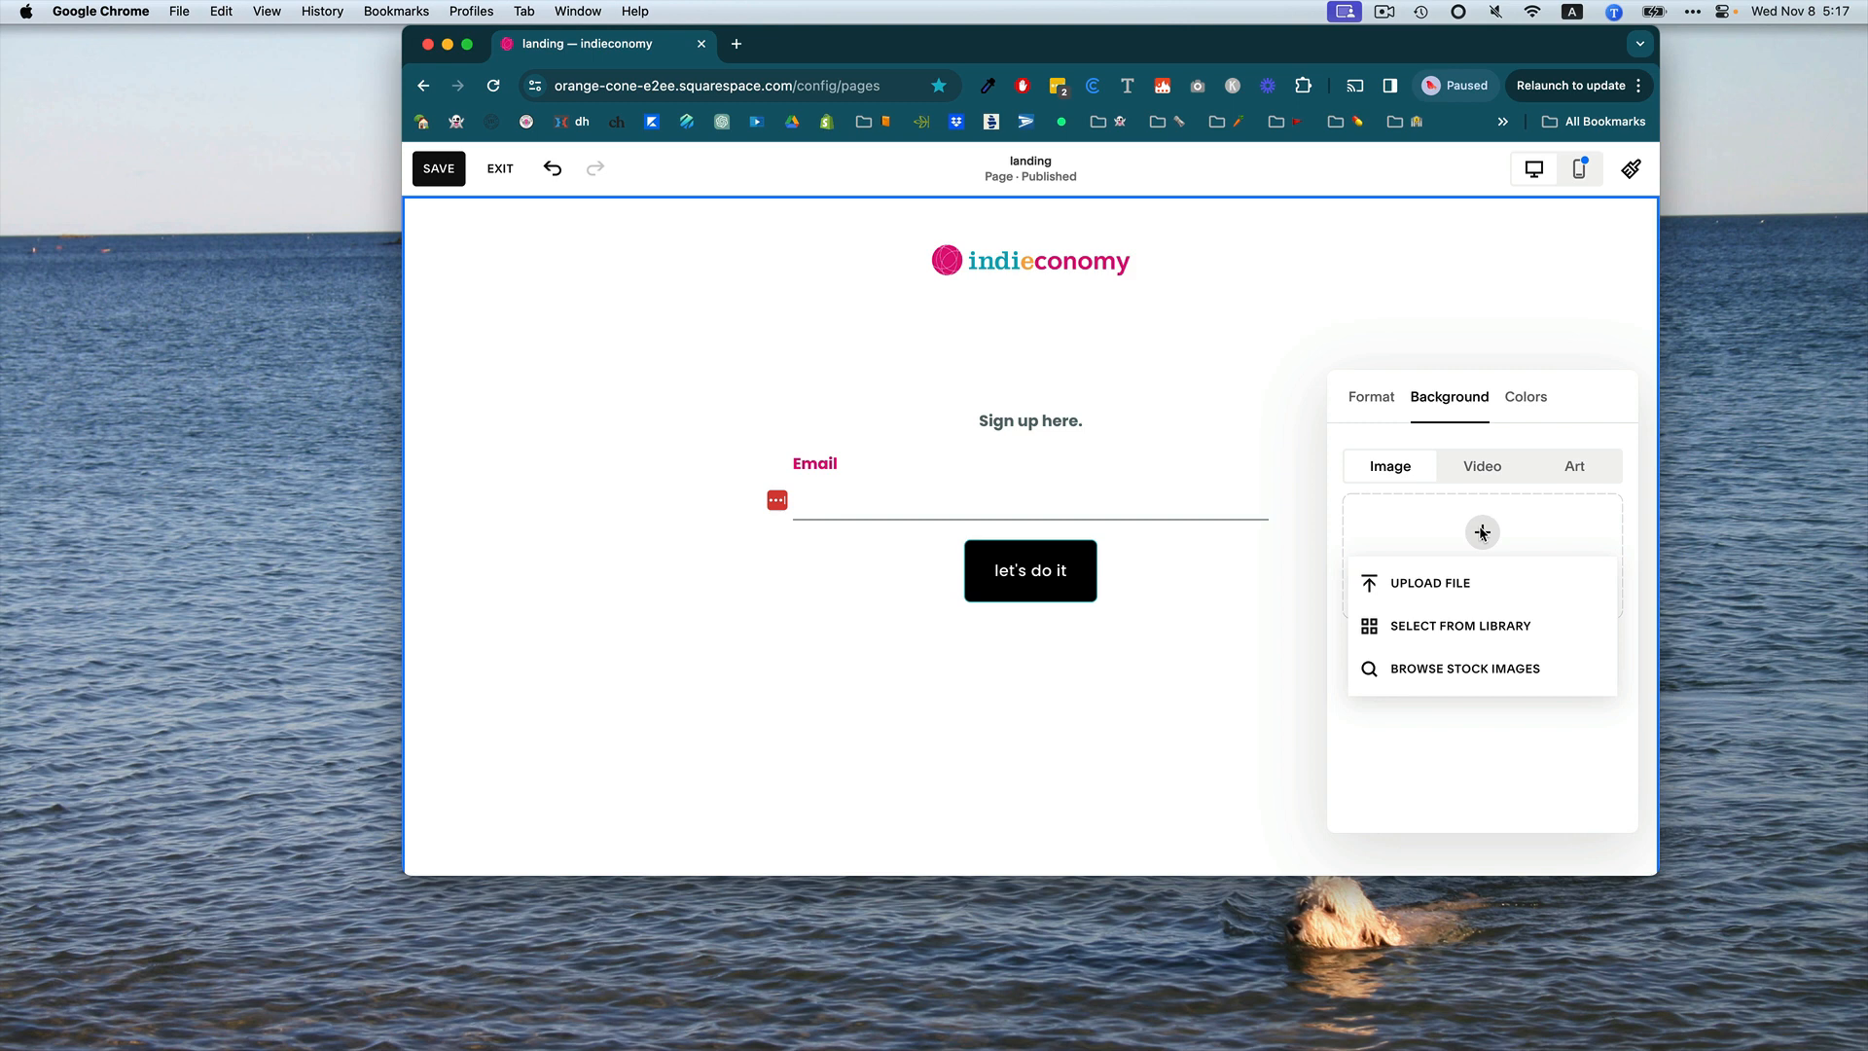
pyautogui.click(1436, 669)
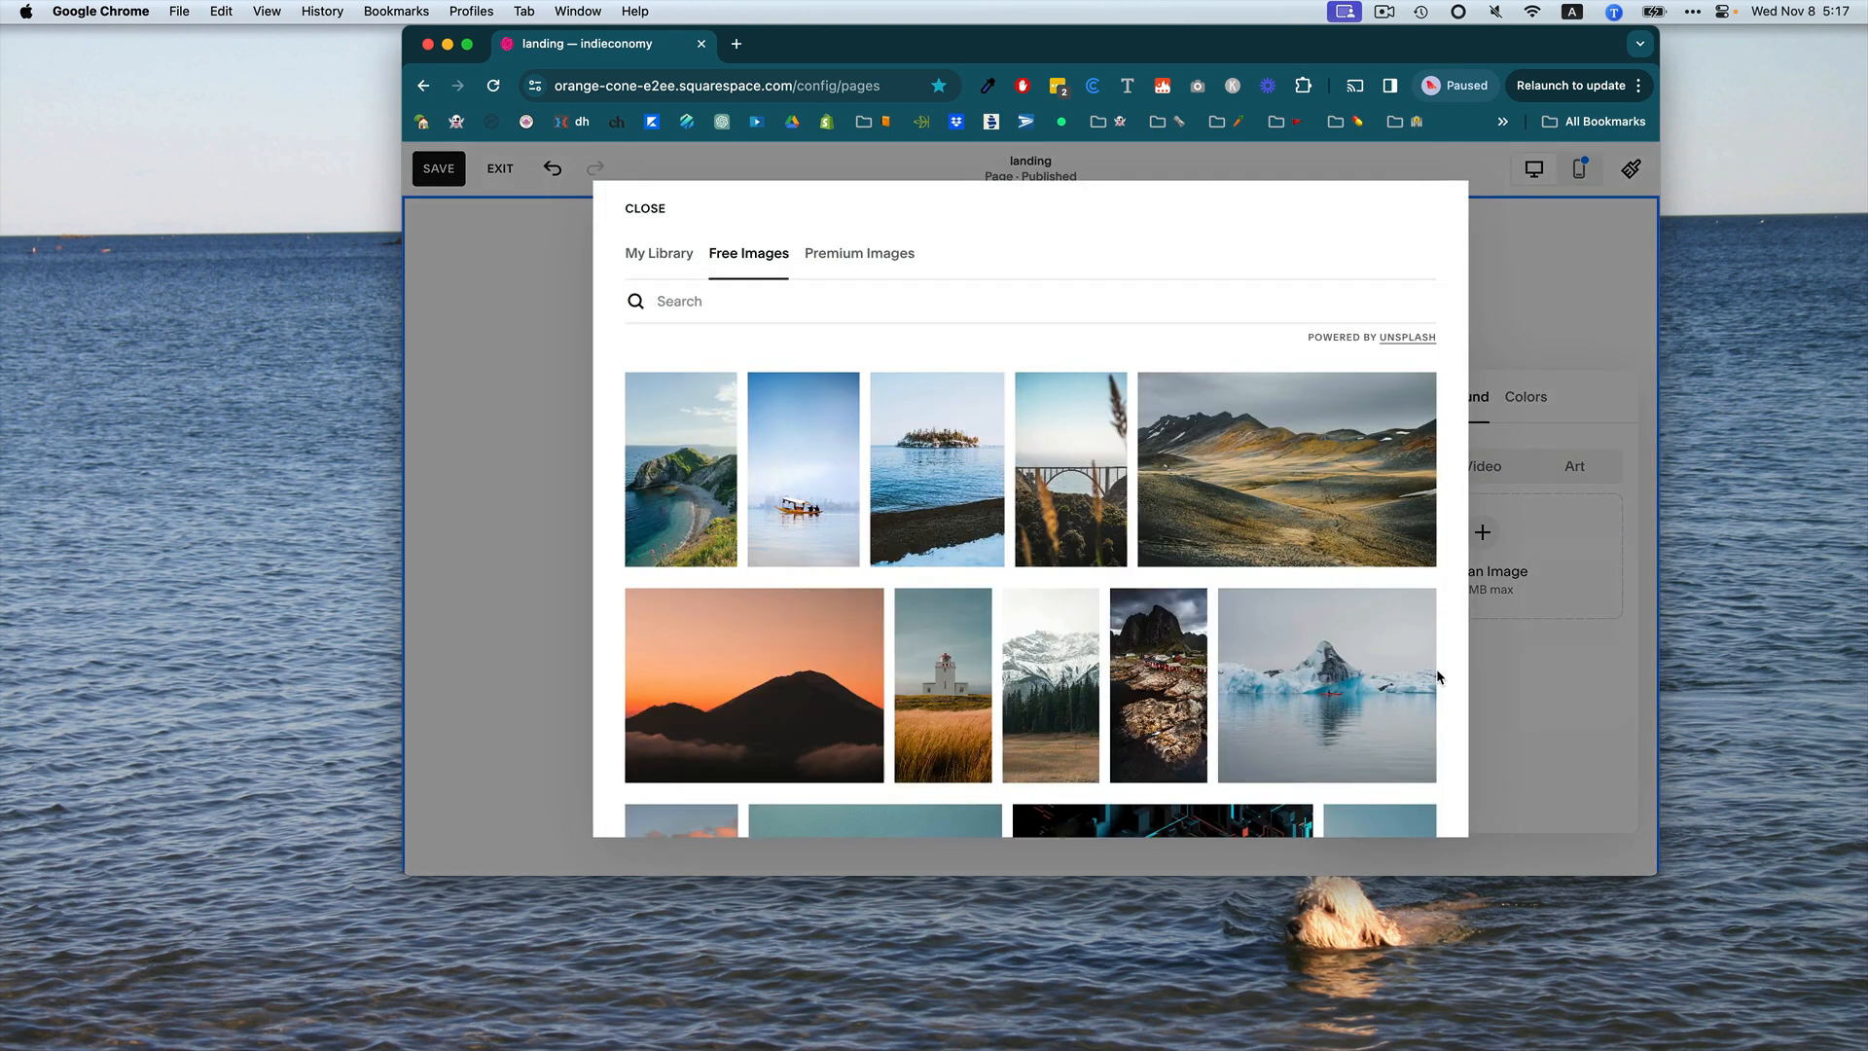
pyautogui.scroll(-10, 1002, 515)
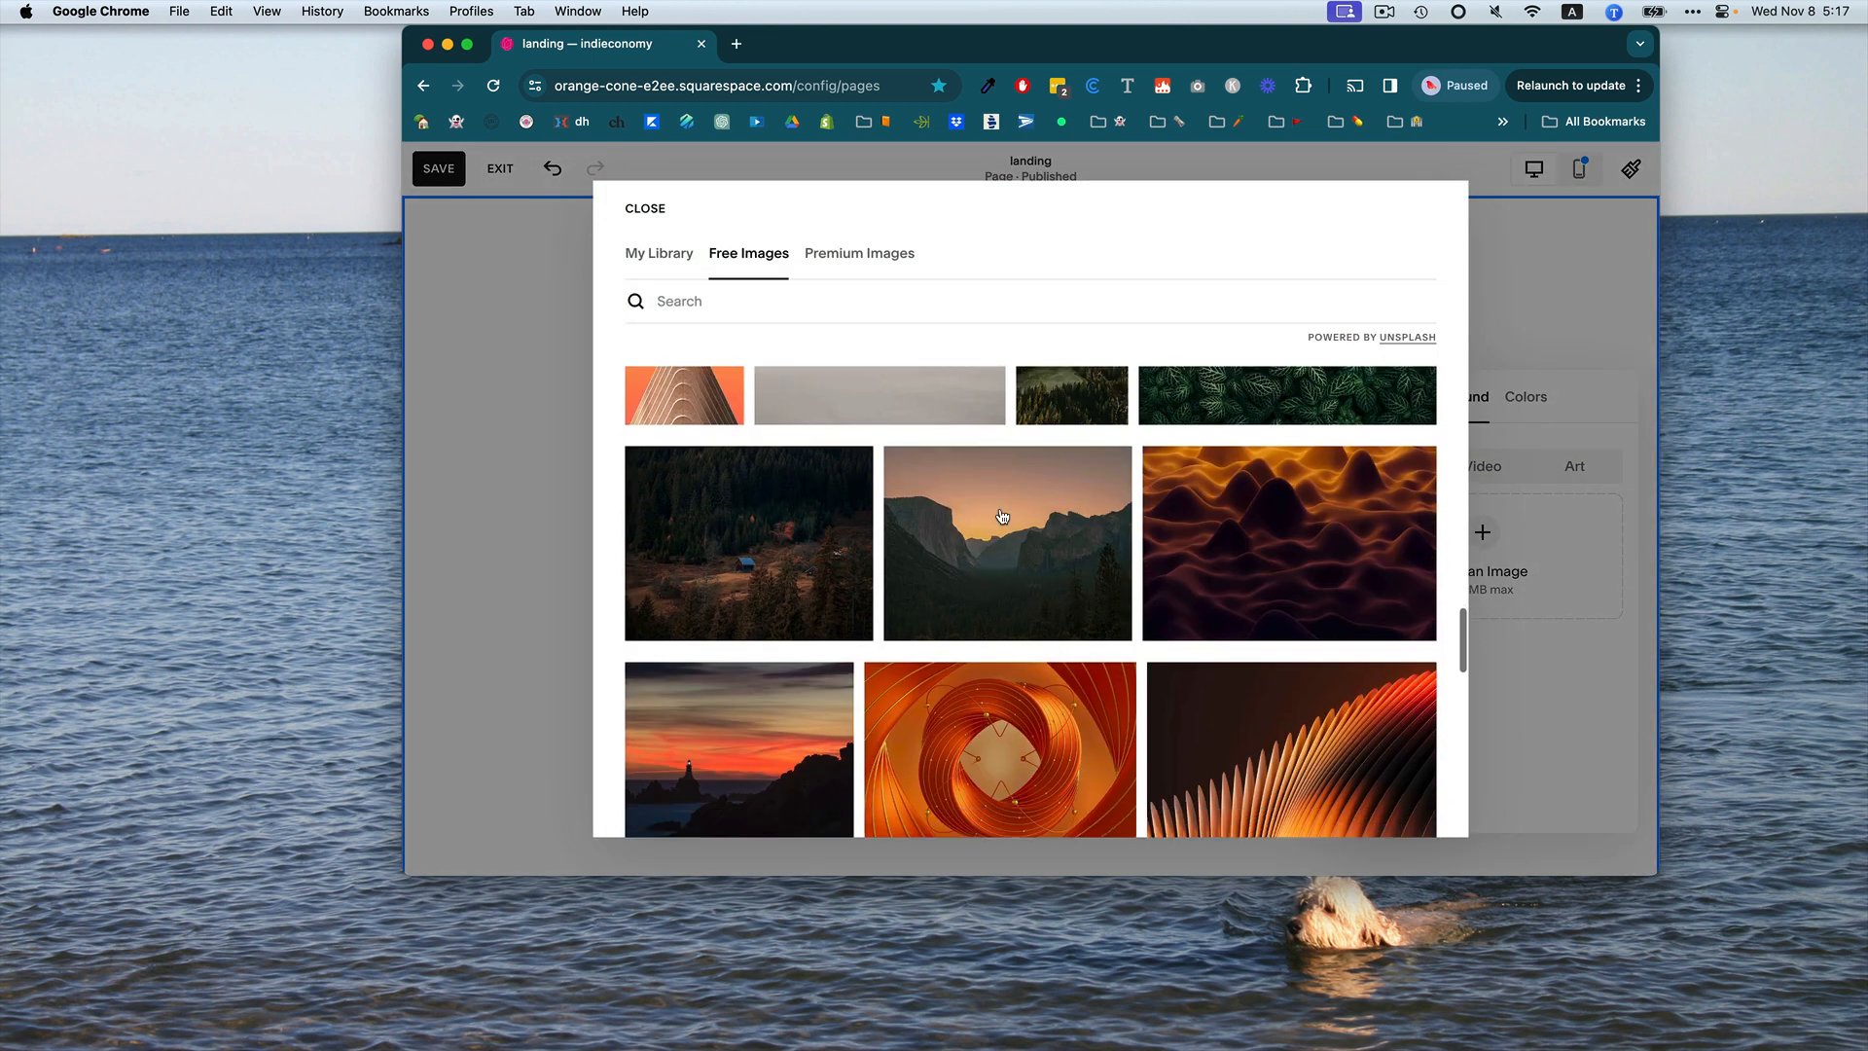
pyautogui.scroll(-15, 1002, 516)
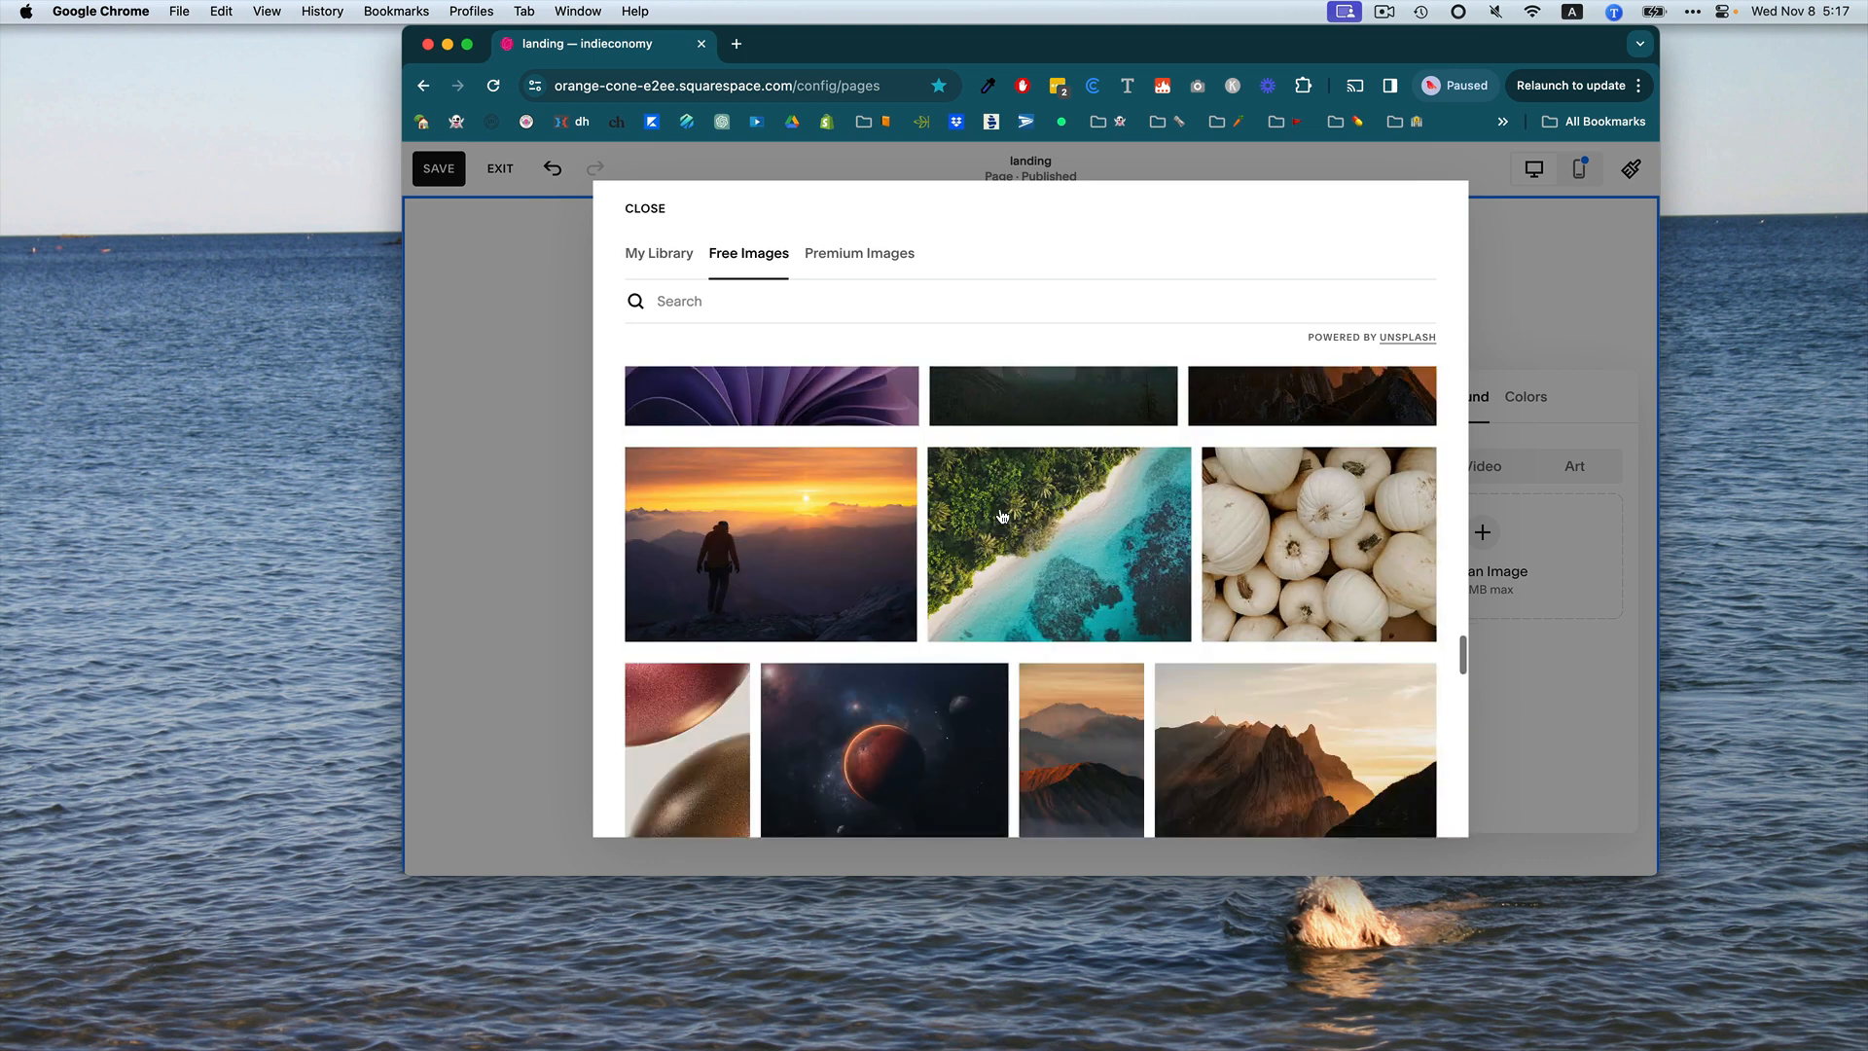
pyautogui.scroll(-5, 1001, 515)
# Search the free stock images for "product" and set the plant-in-a-vase photo as the section background.
pyautogui.click(903, 301)
pyautogui.write('product')
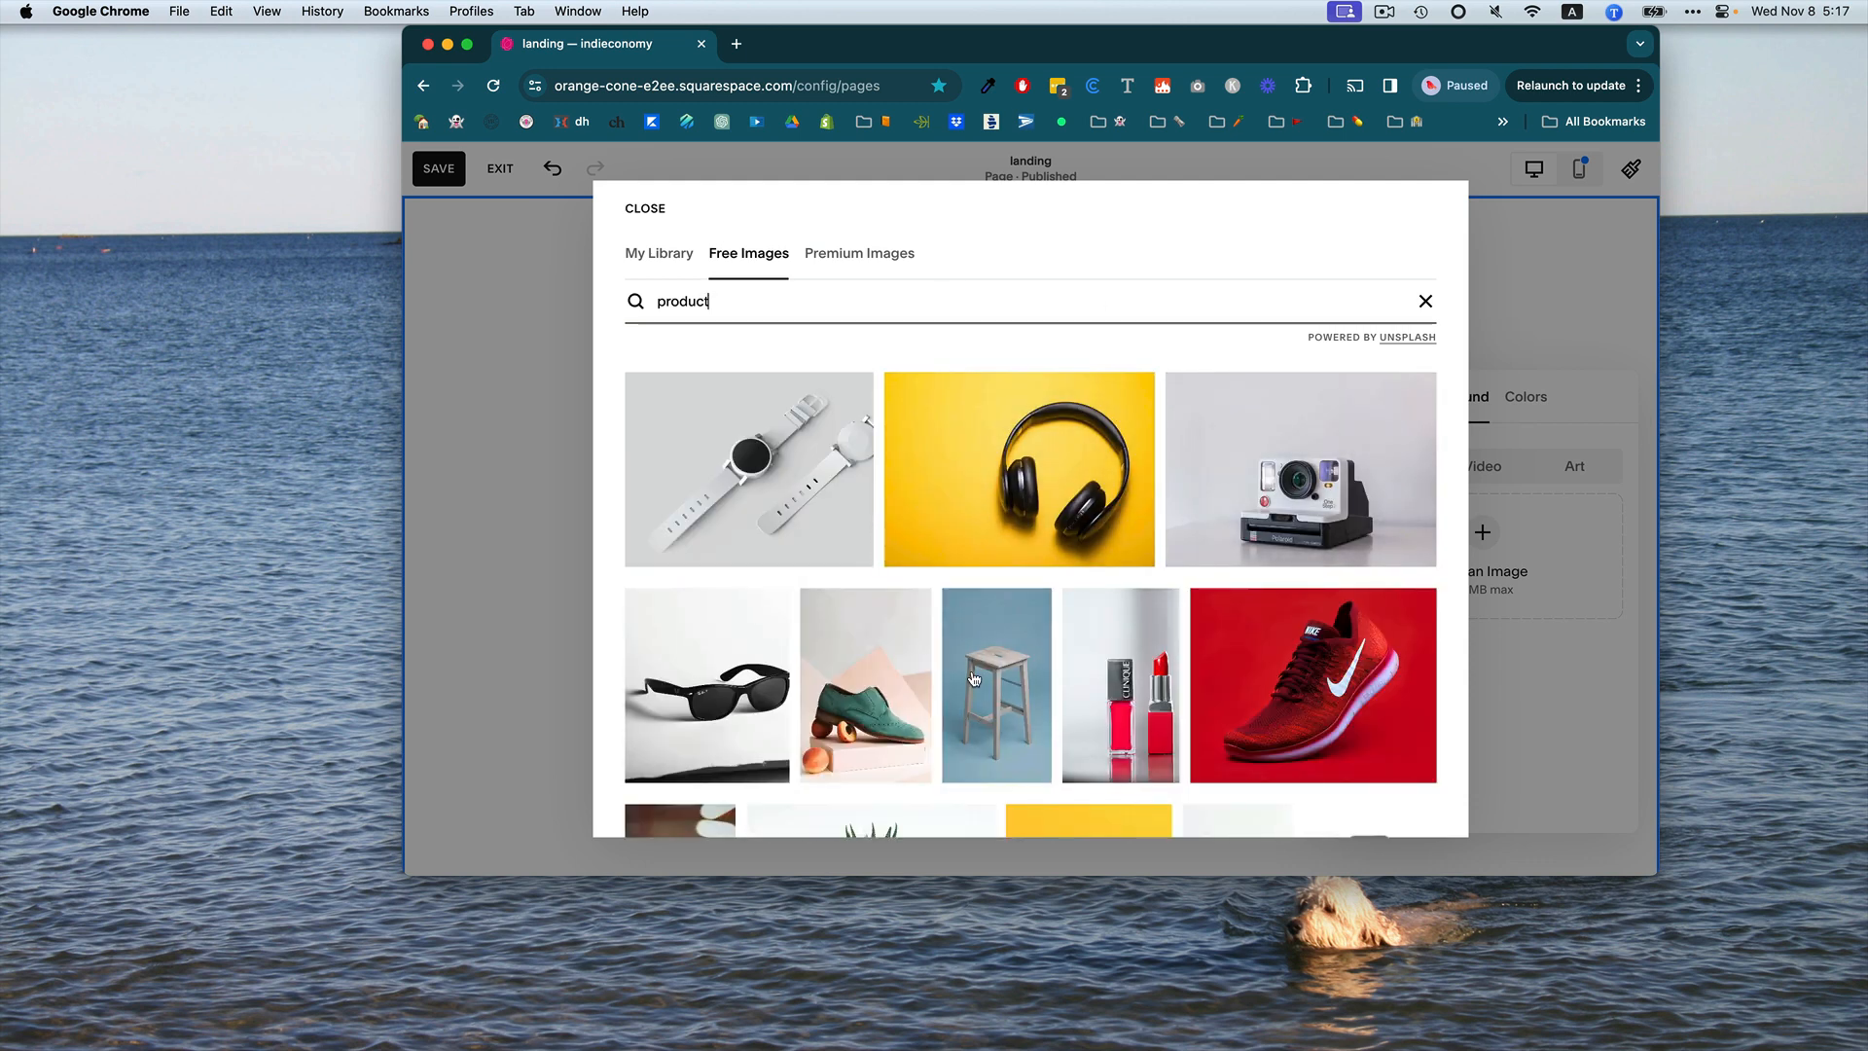
pyautogui.scroll(-10, 978, 603)
pyautogui.scroll(-10, 974, 678)
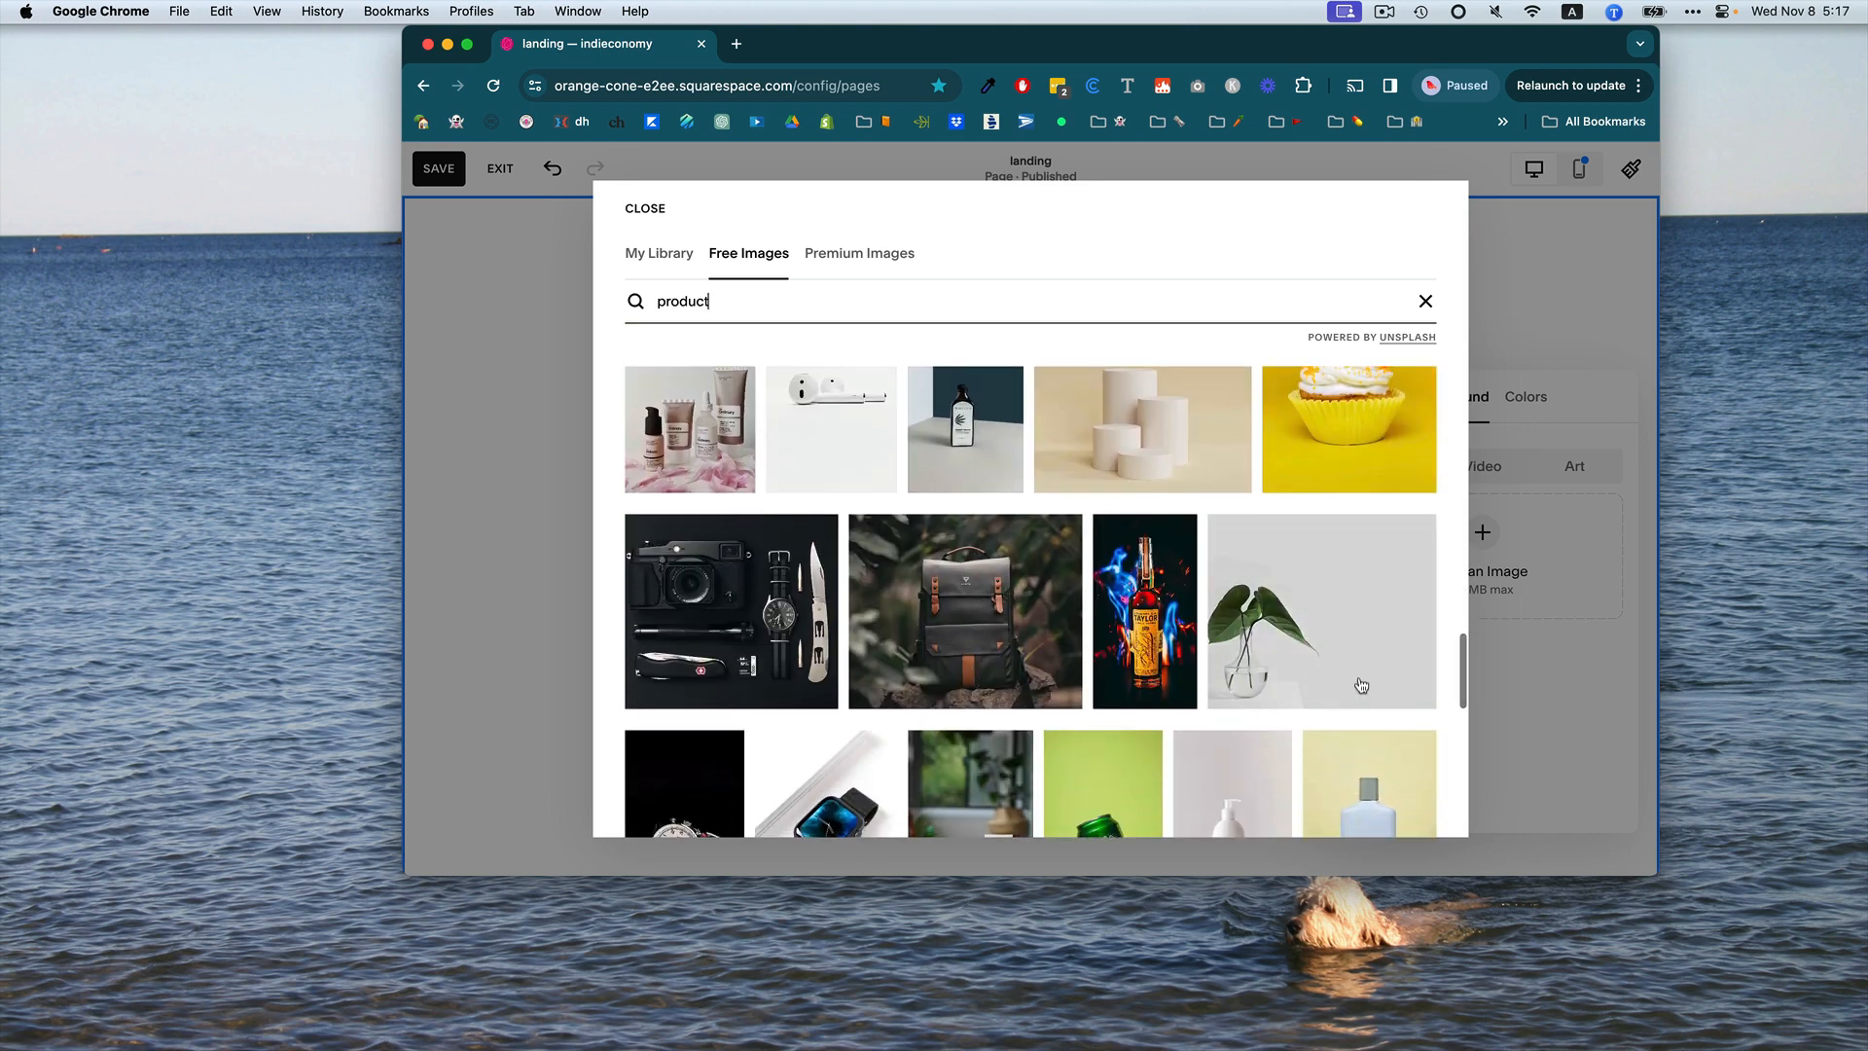
pyautogui.click(1346, 667)
pyautogui.click(1315, 605)
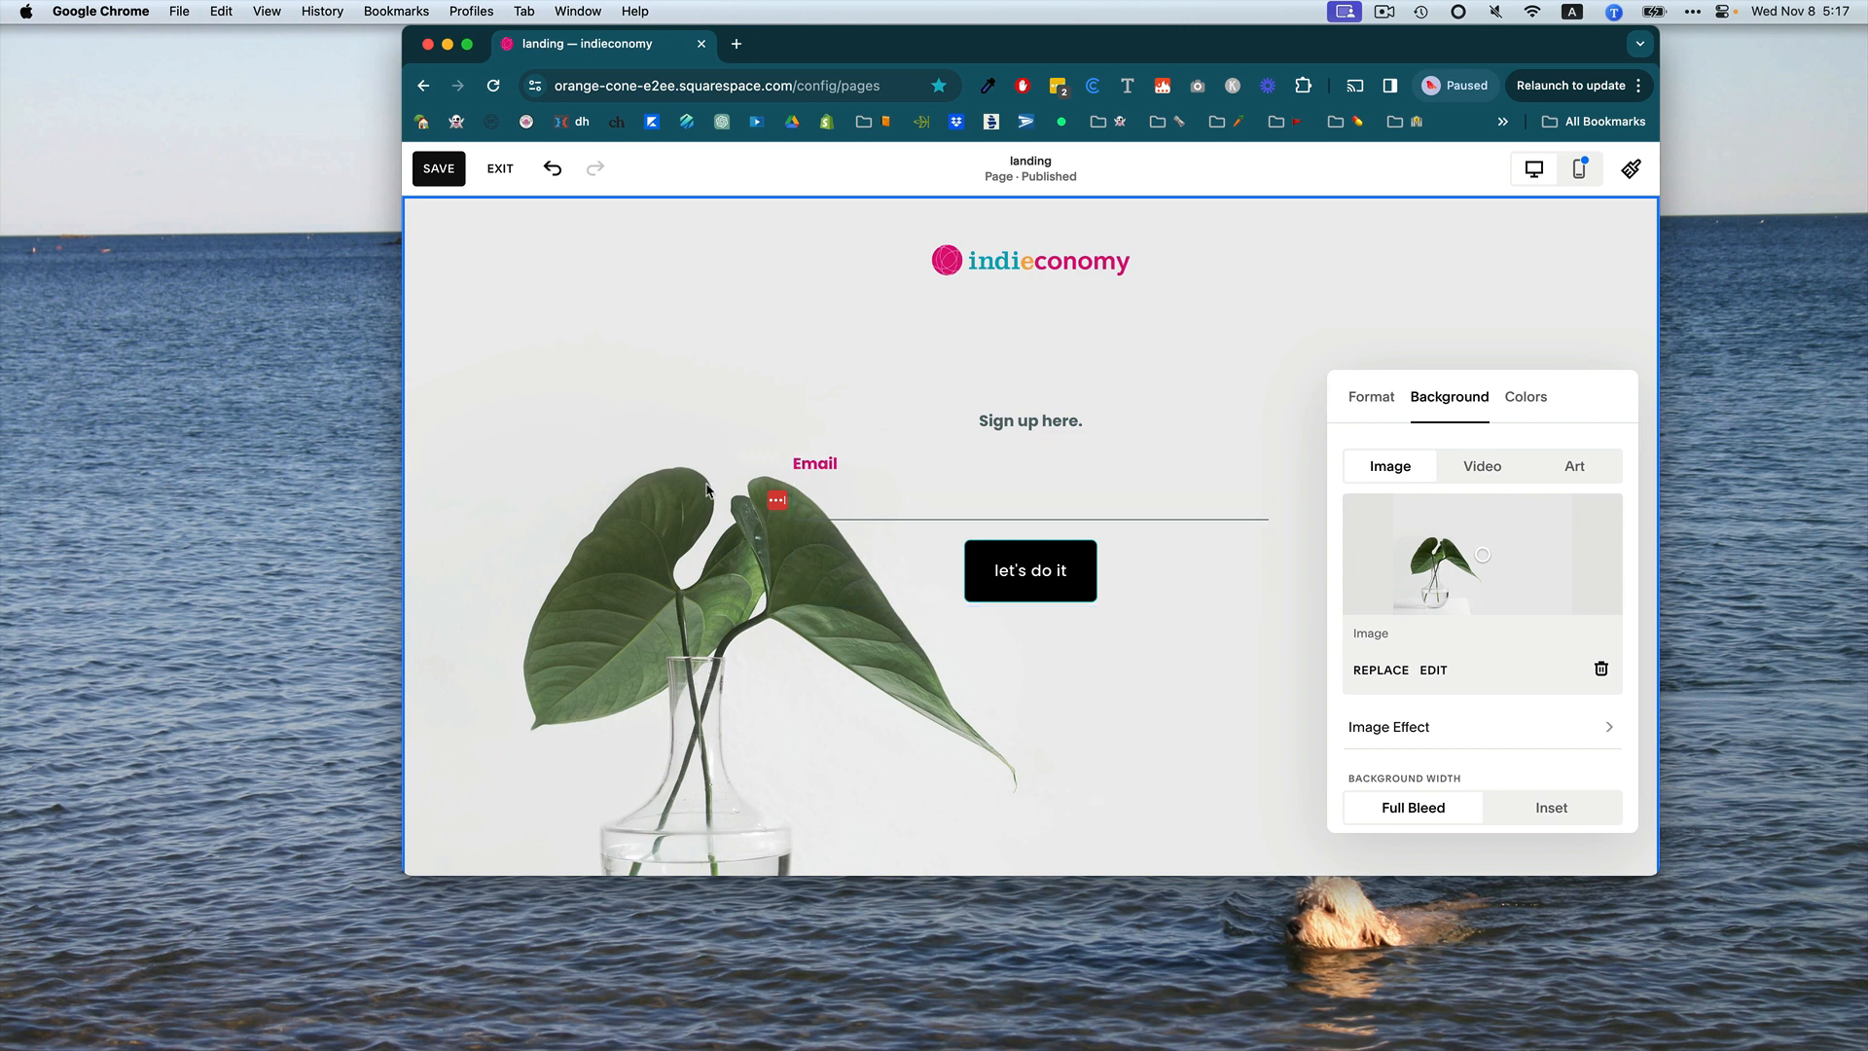
pyautogui.click(1355, 322)
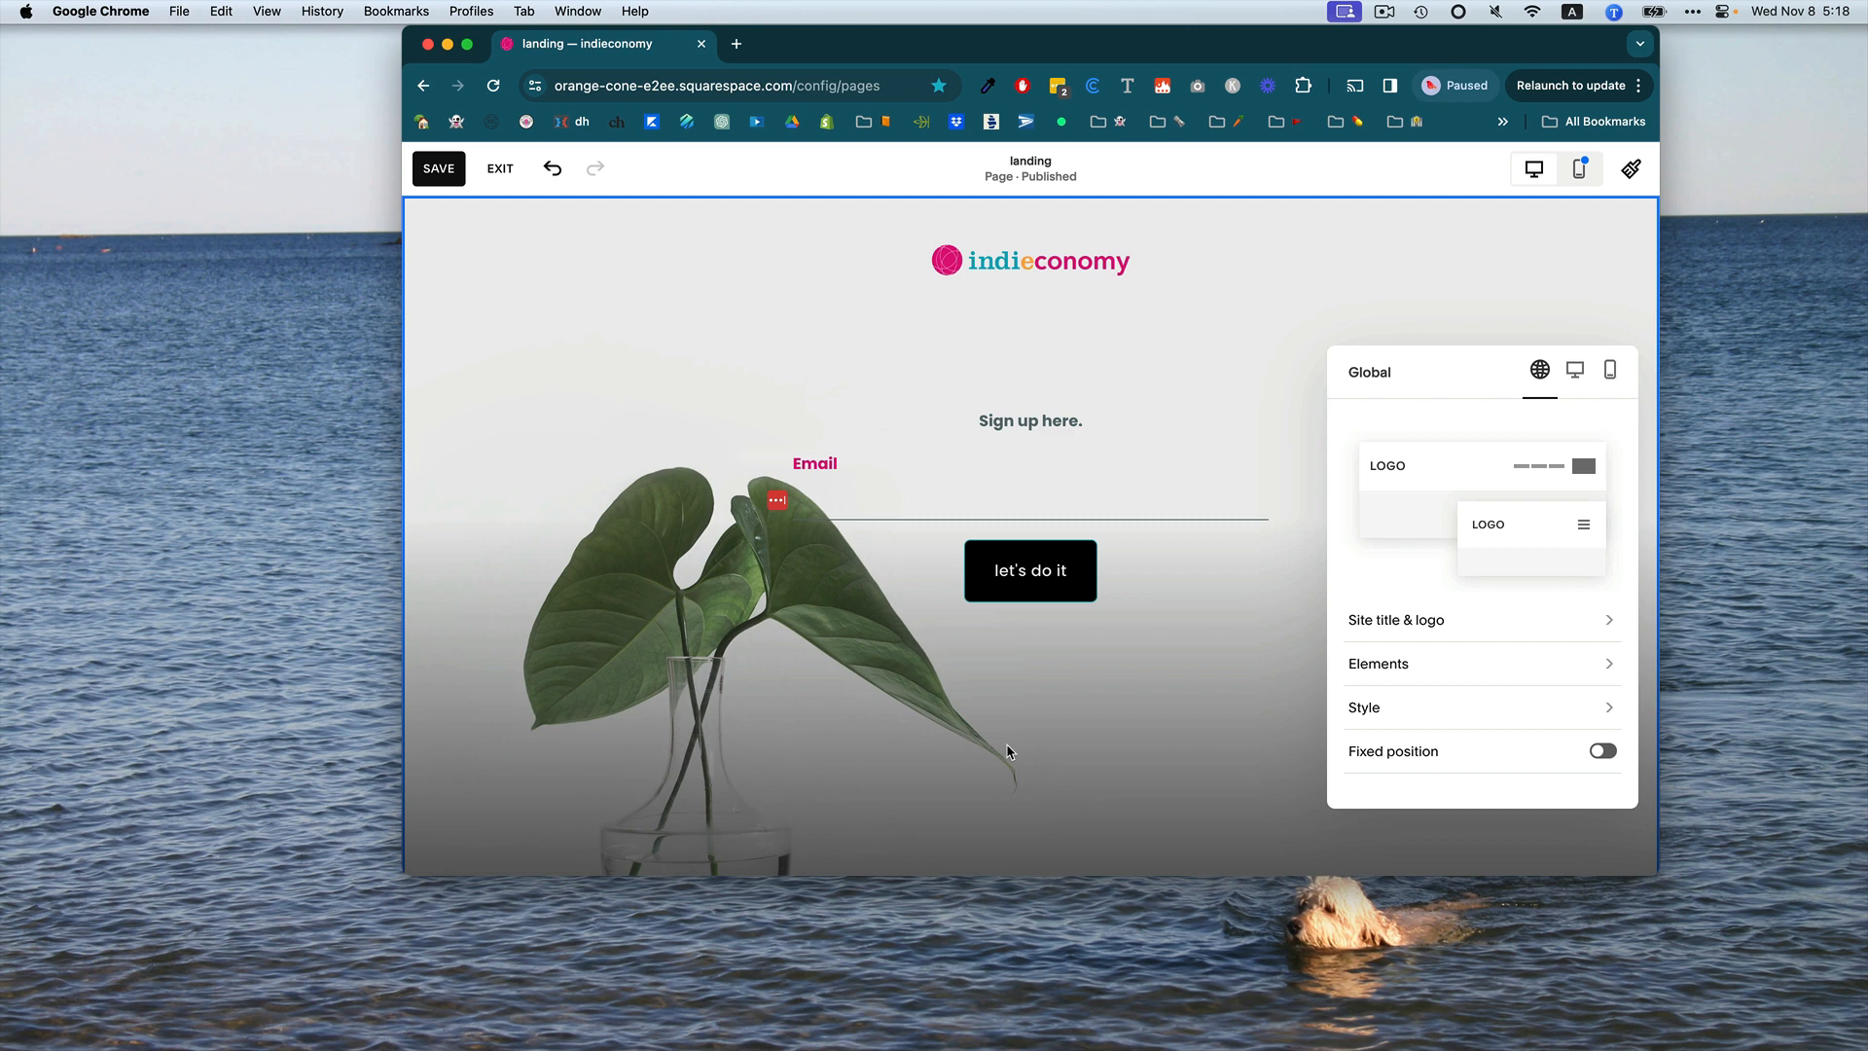
pyautogui.click(1245, 467)
pyautogui.scroll(-5, 1245, 467)
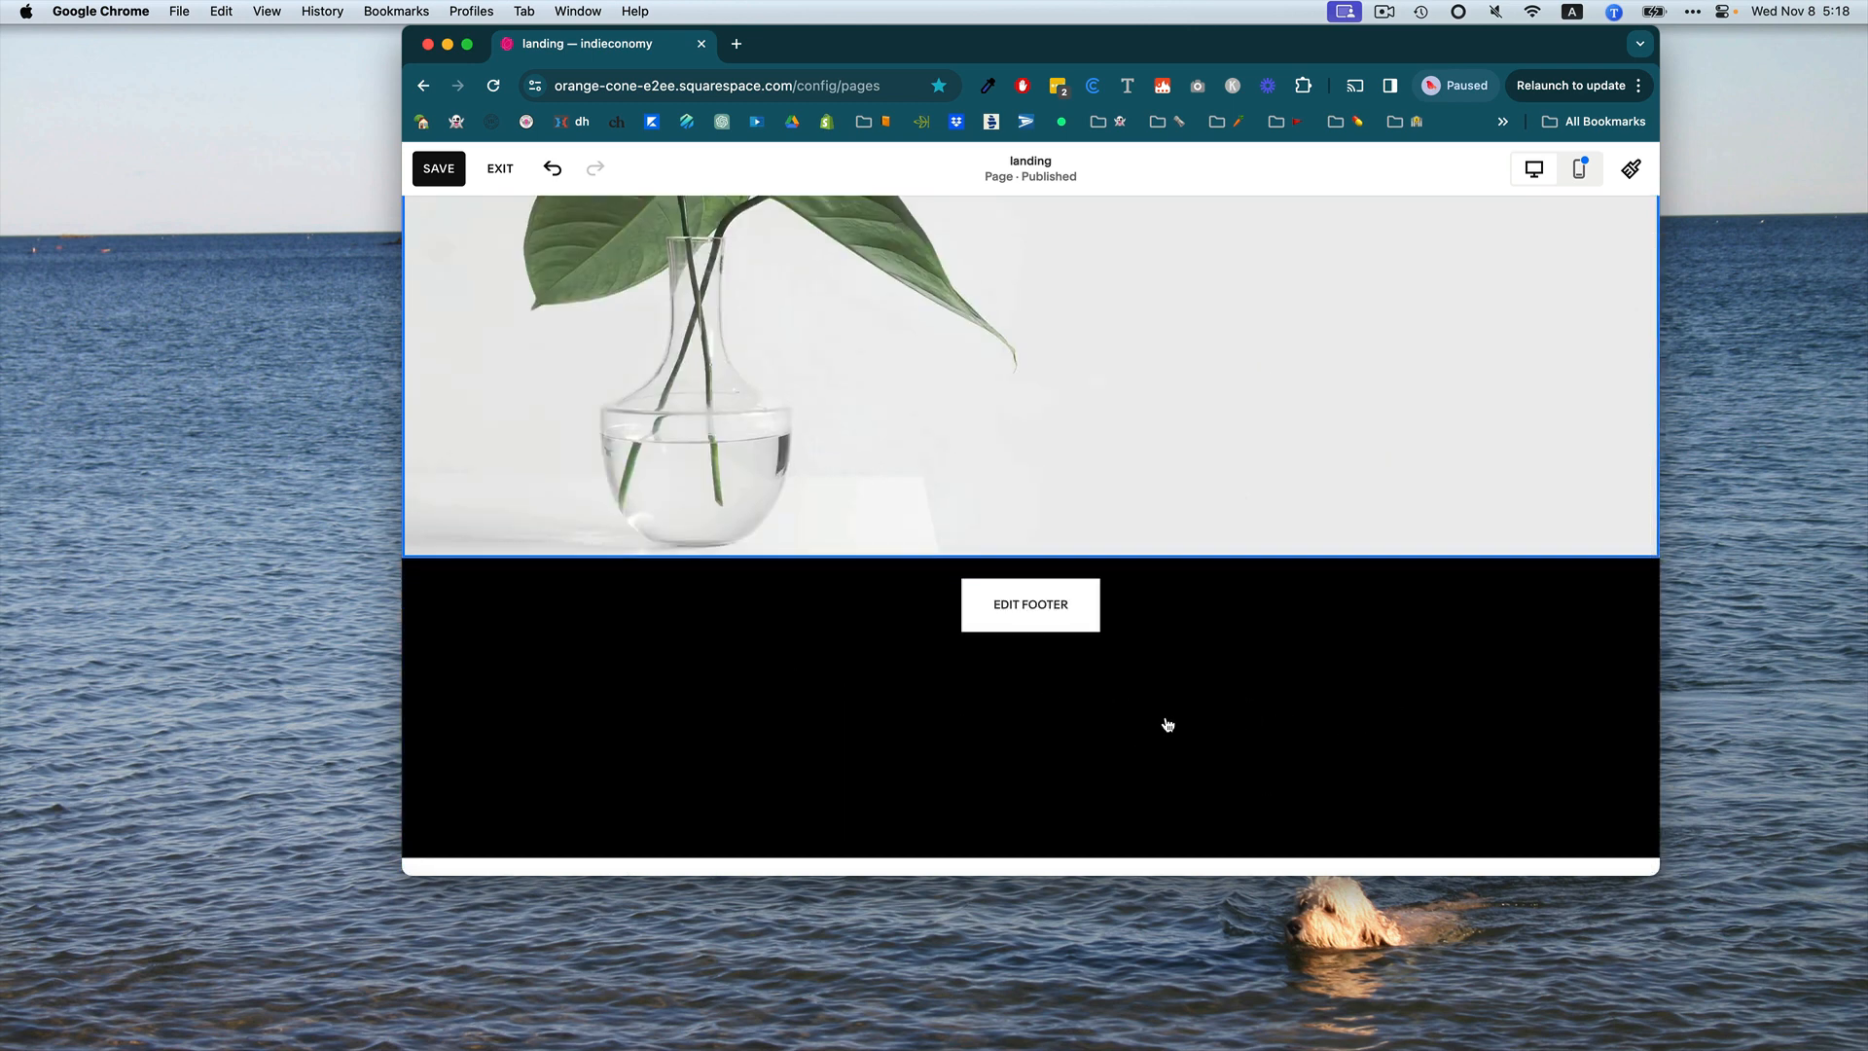
# Save the landing page edits and exit the page editor.
pyautogui.scroll(5, 1167, 724)
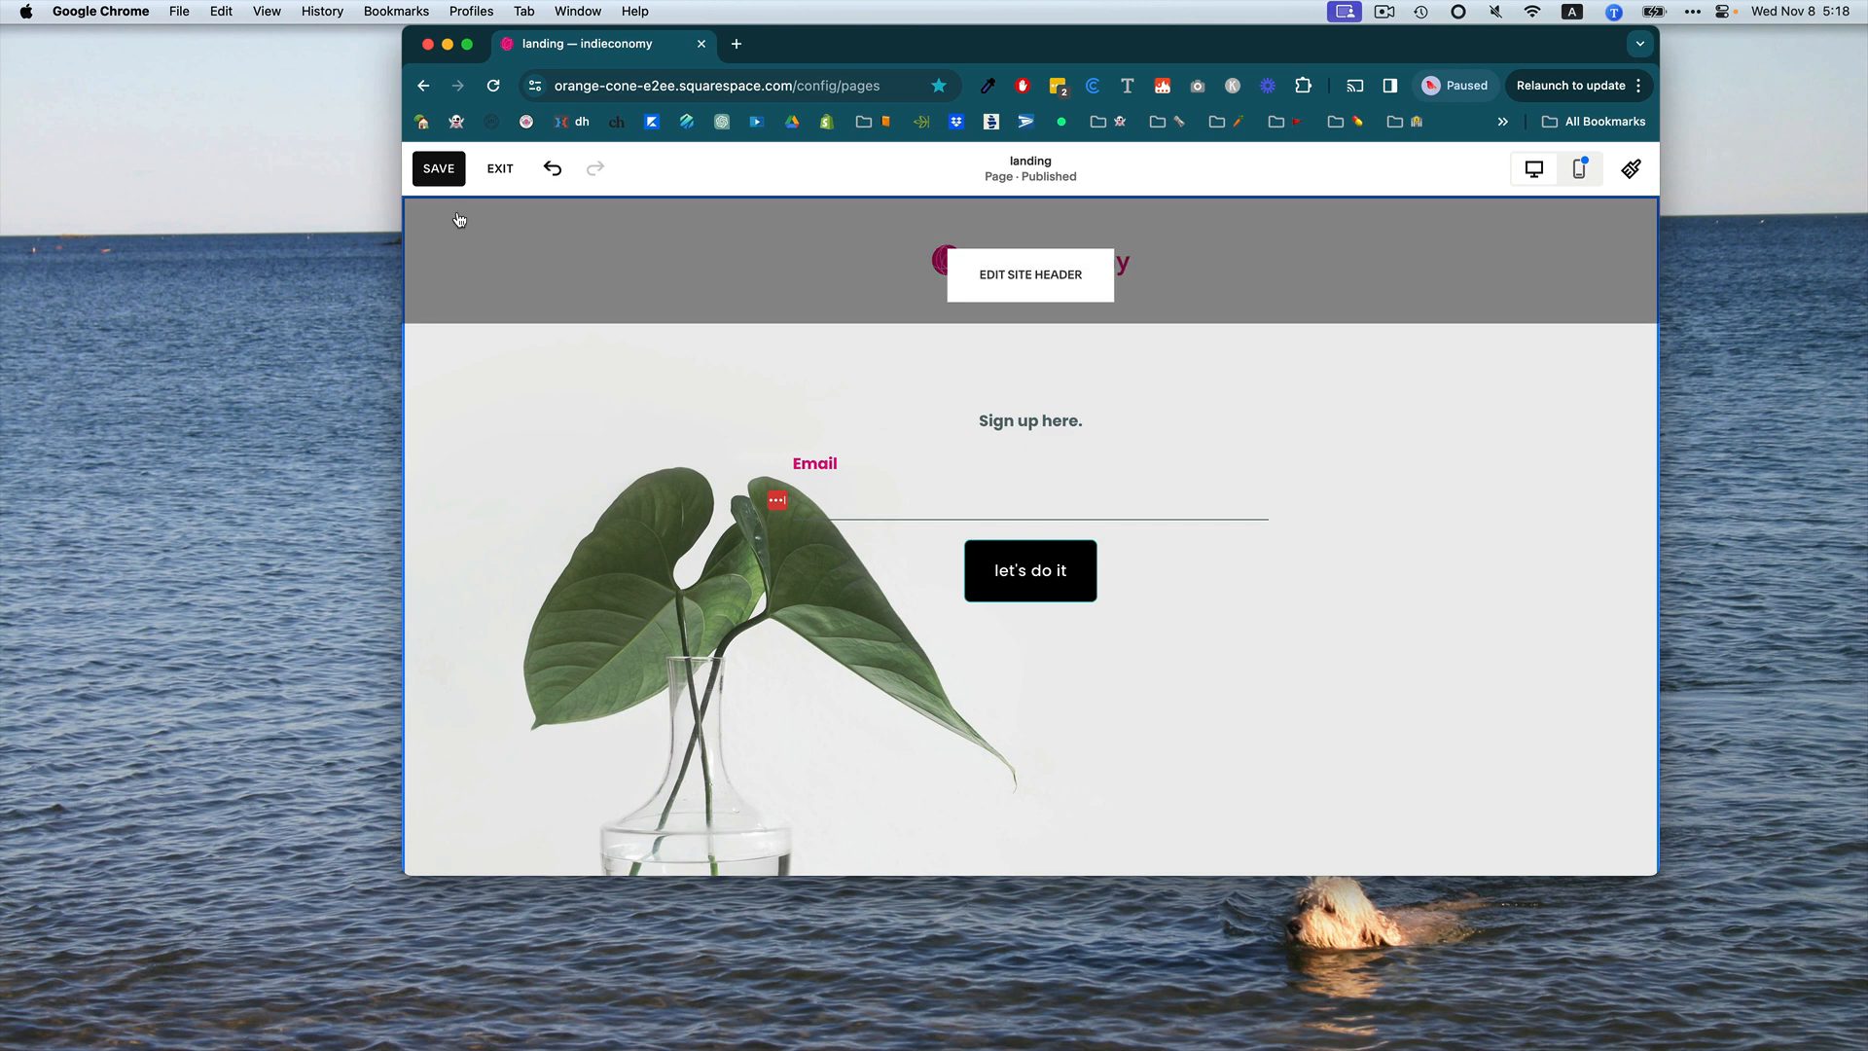
pyautogui.click(439, 169)
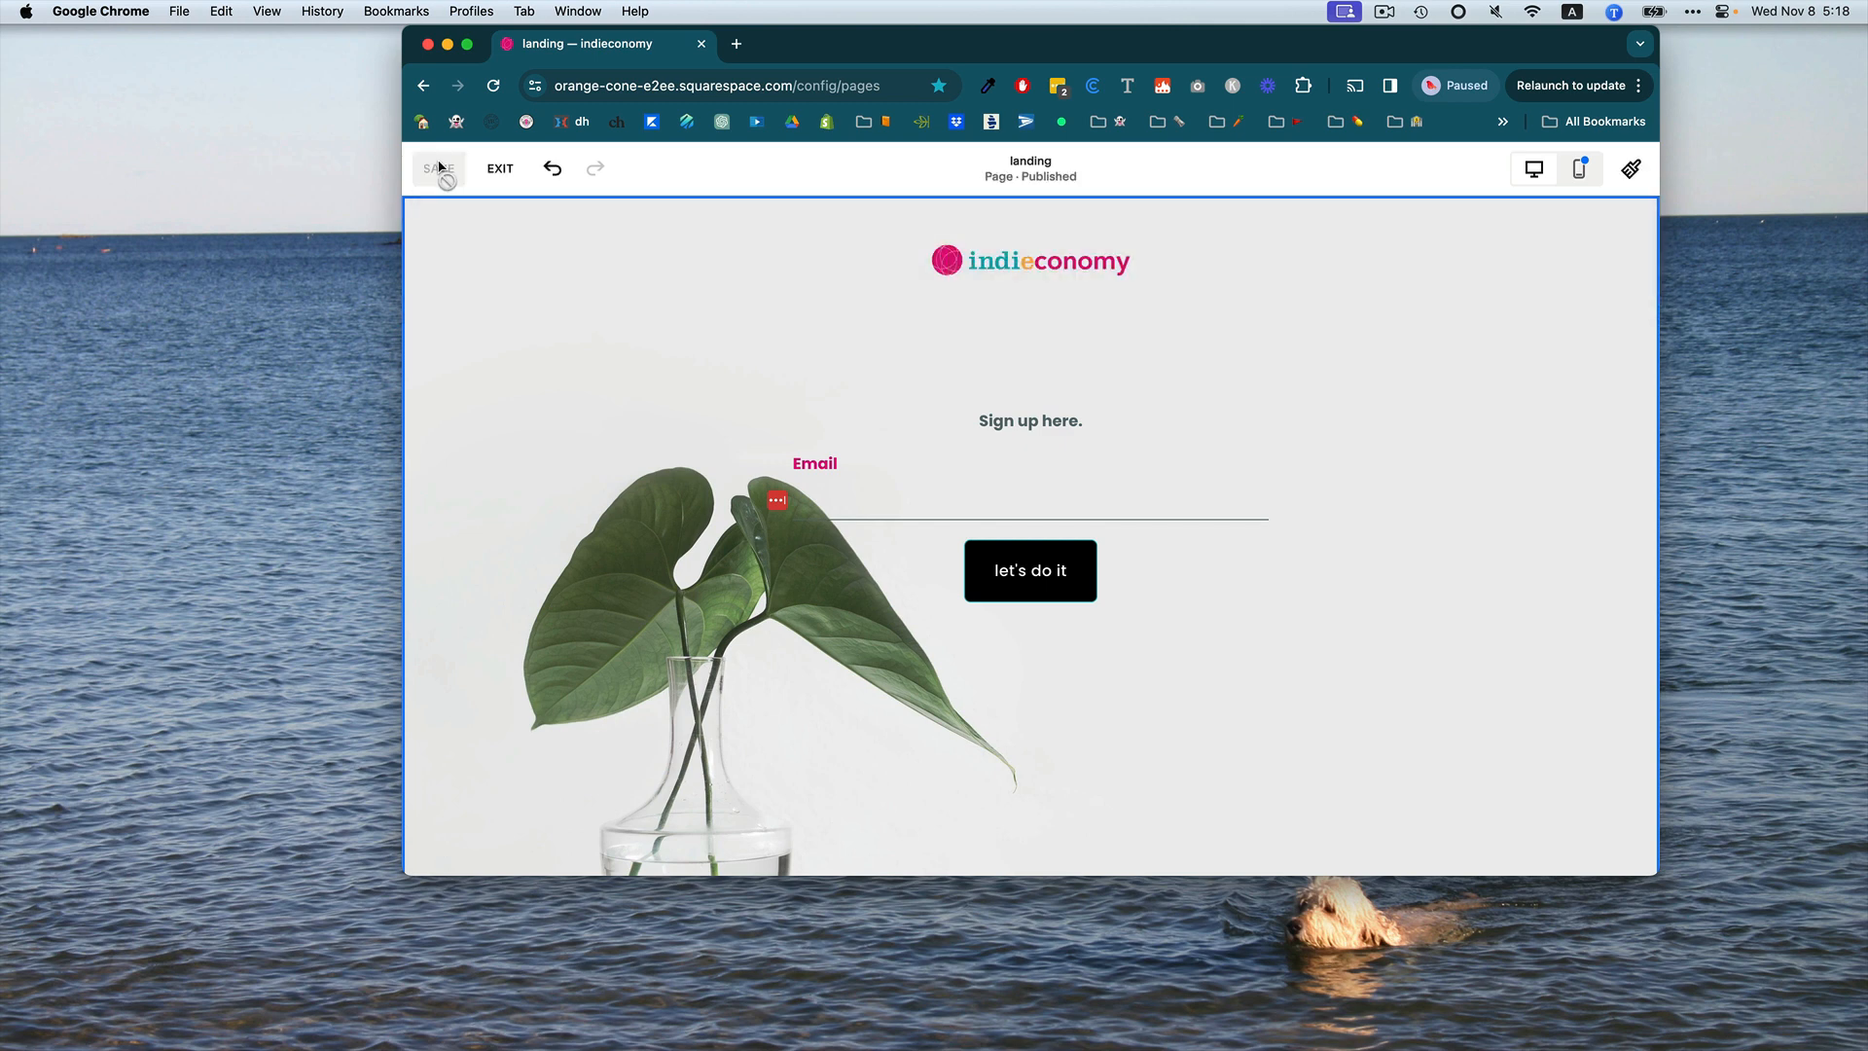
pyautogui.click(500, 169)
# Open the site's Custom CSS editor from Website Tools.
pyautogui.scroll(-1, 552, 547)
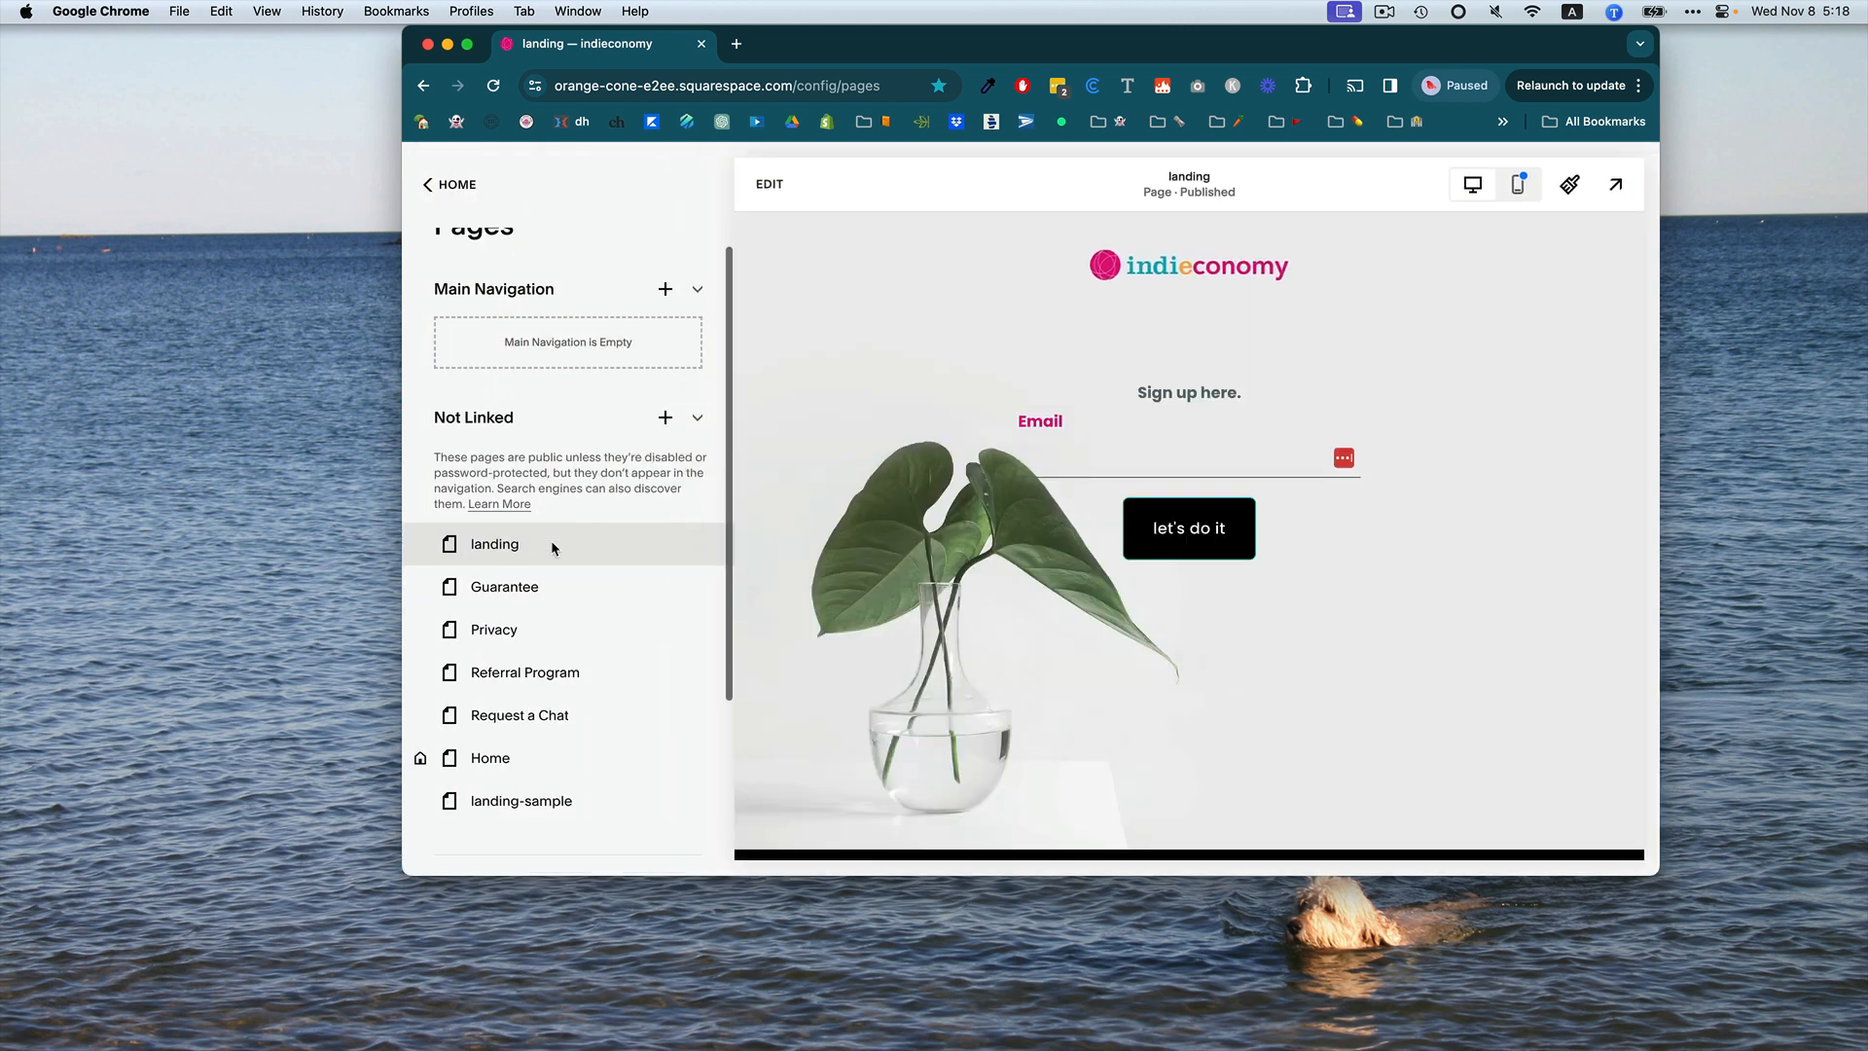
pyautogui.scroll(1, 552, 548)
pyautogui.scroll(-5, 551, 548)
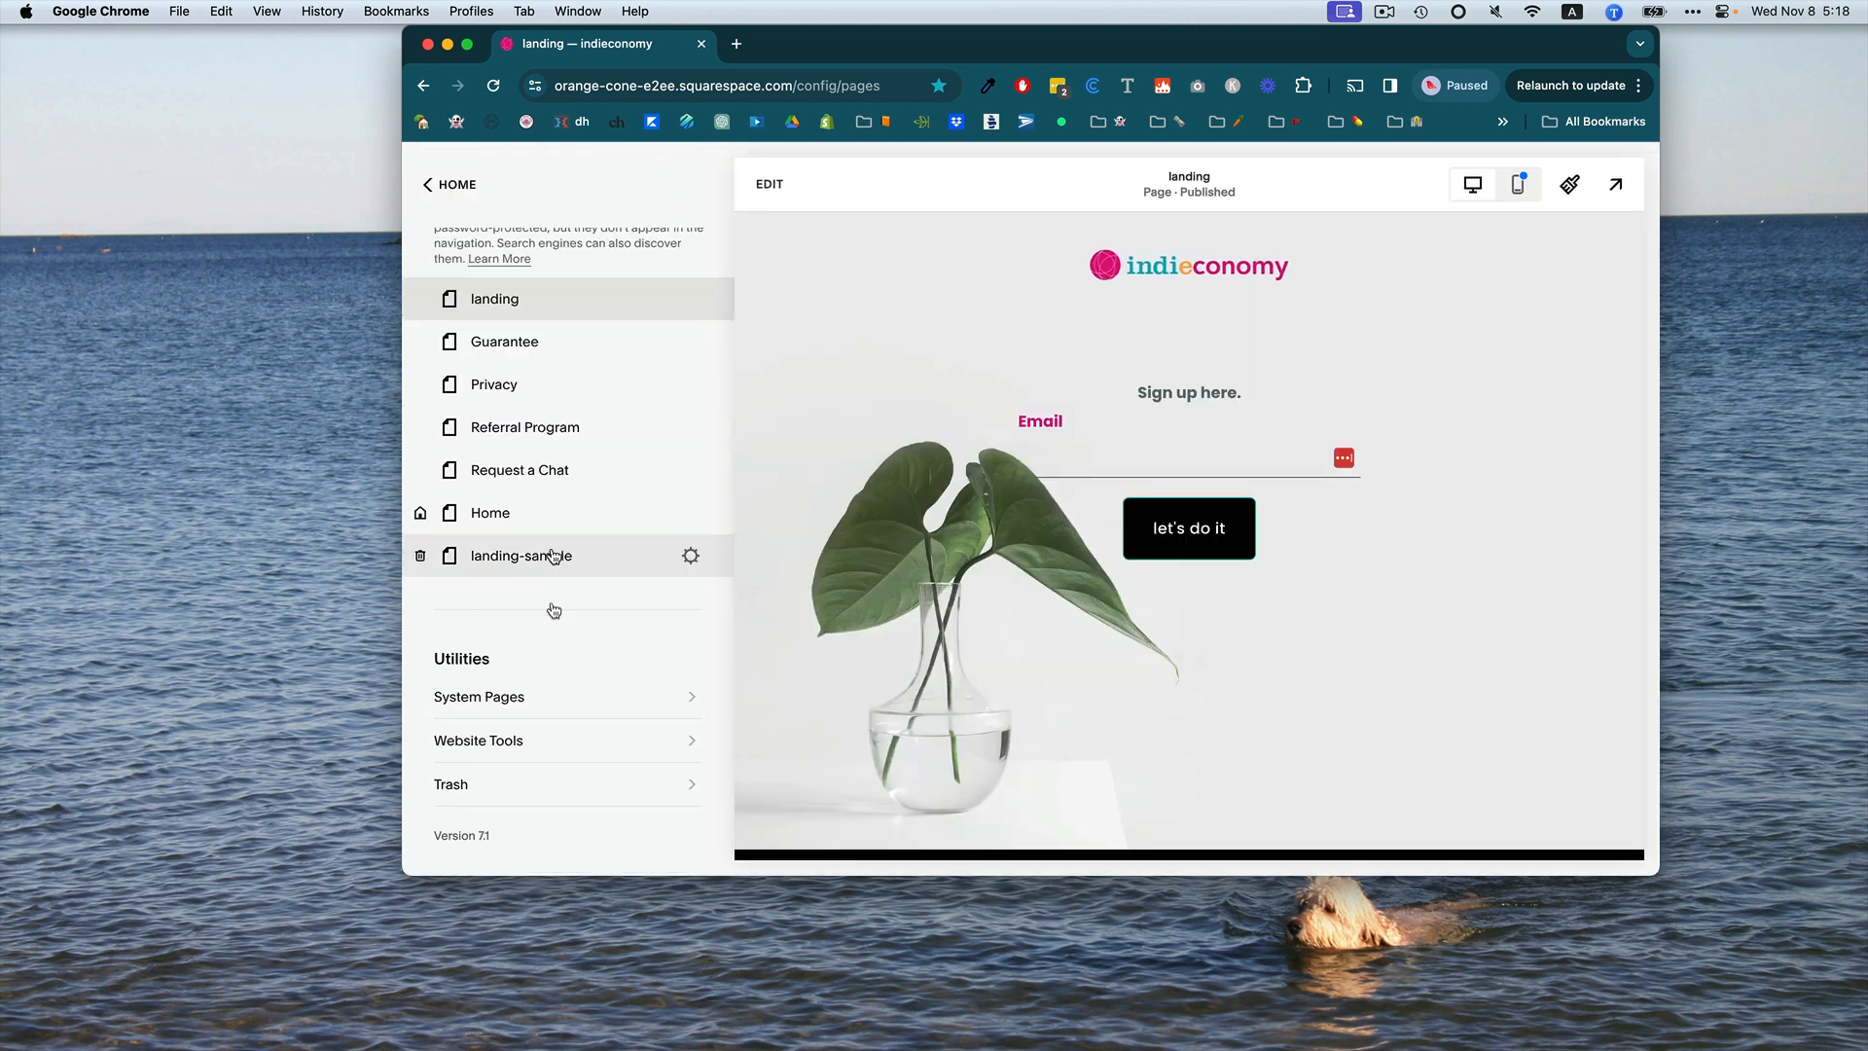
pyautogui.click(494, 747)
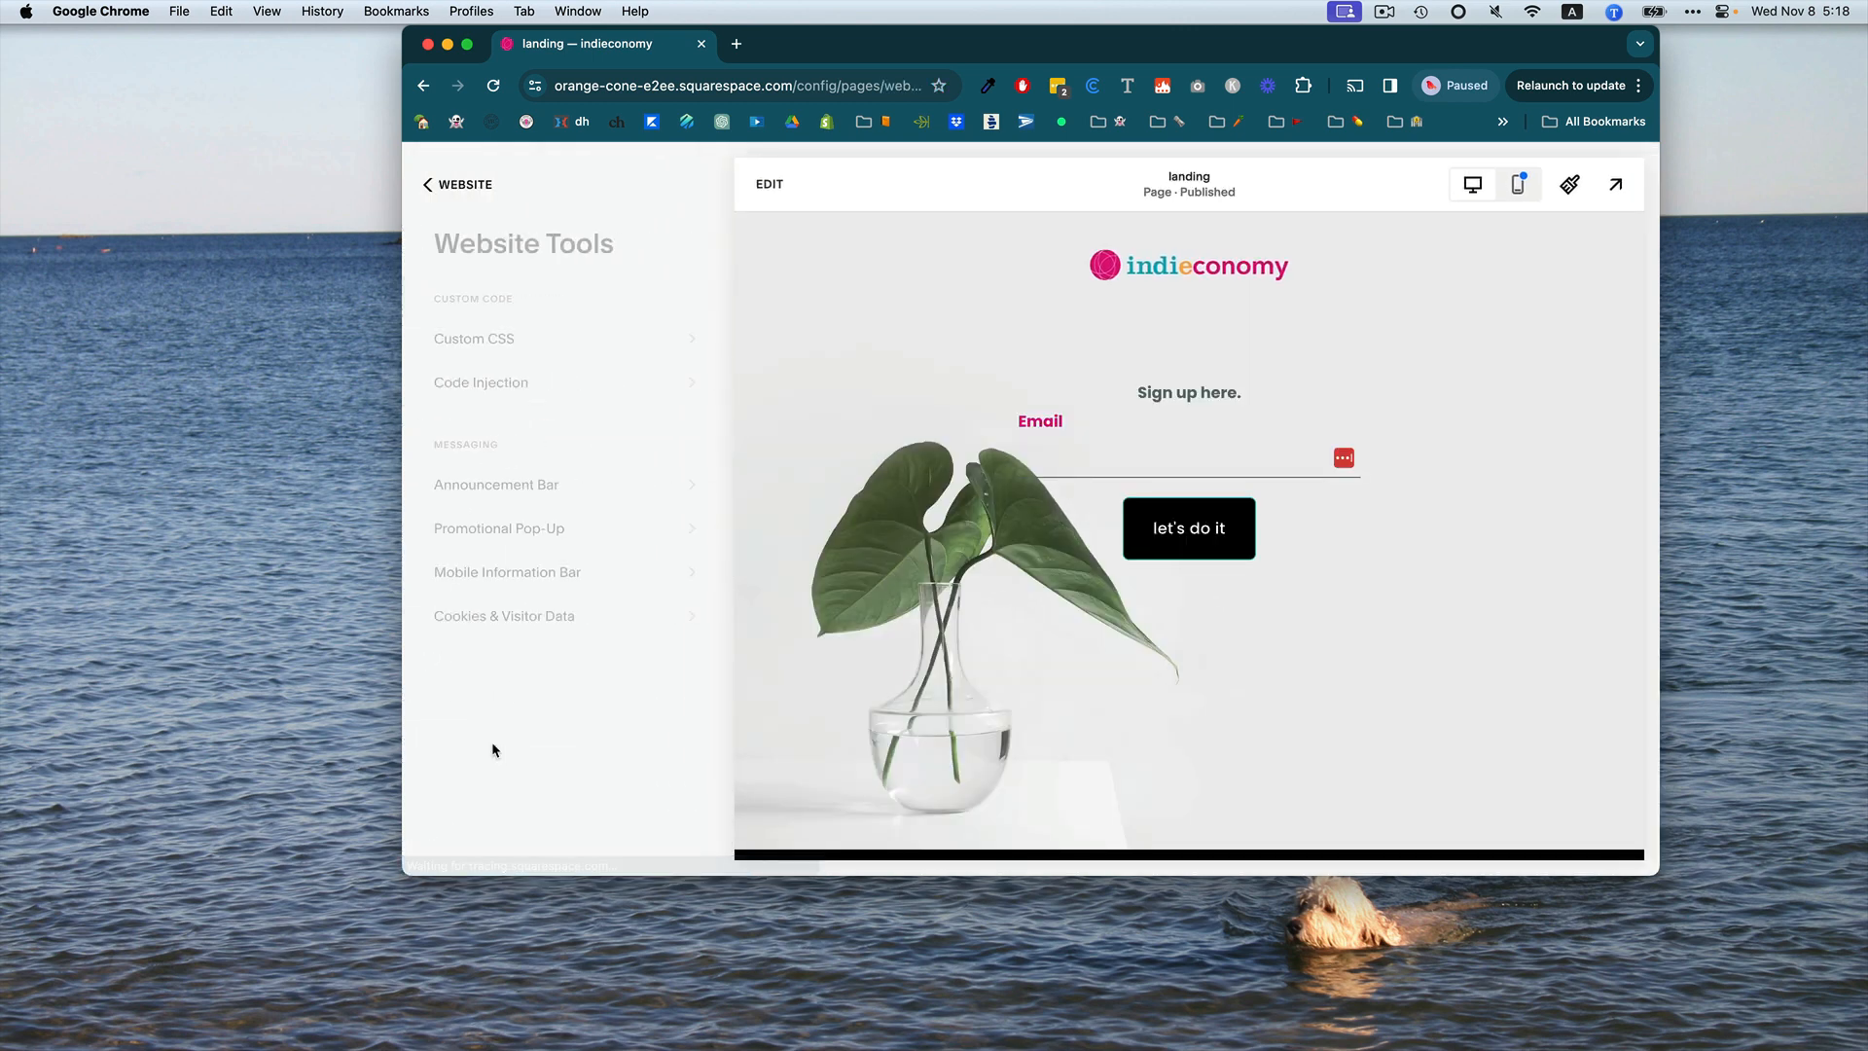
pyautogui.click(472, 340)
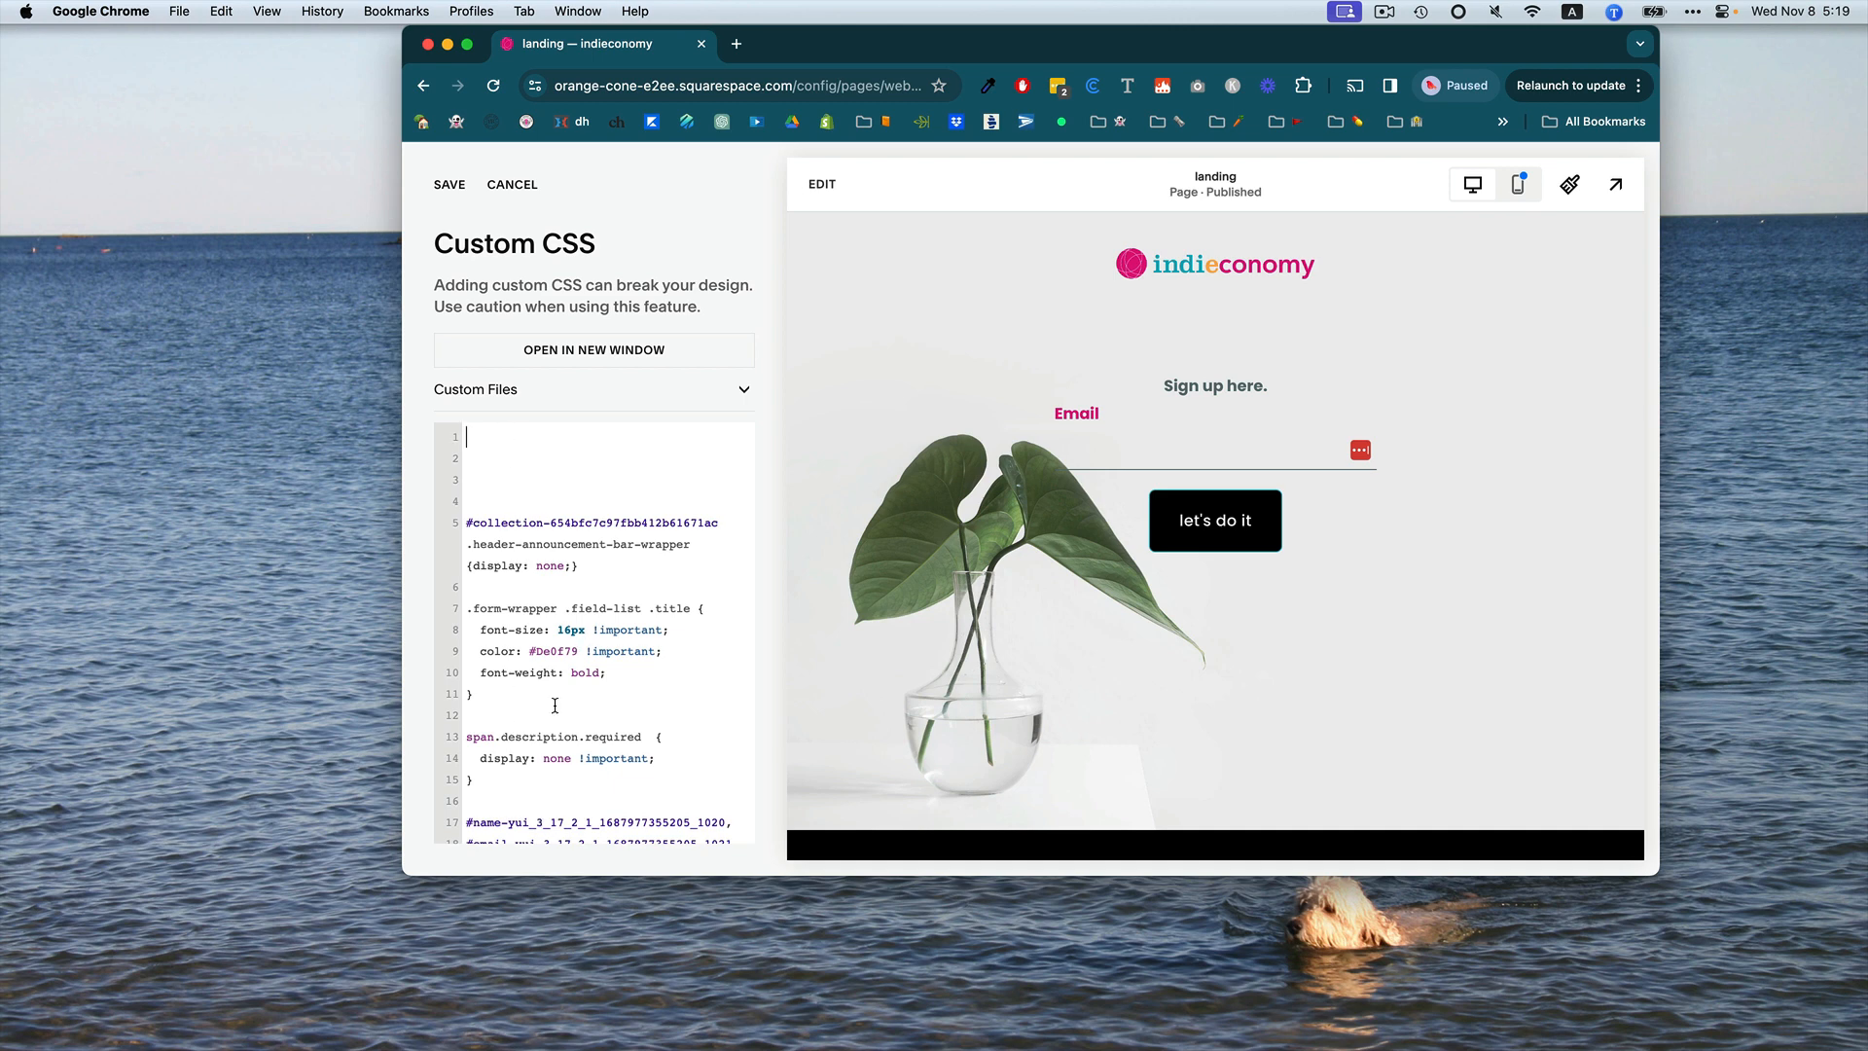
pyautogui.click(576, 437)
# Open the live page indieconomy.co/landing in a new browser window.
pyautogui.press('super+n')
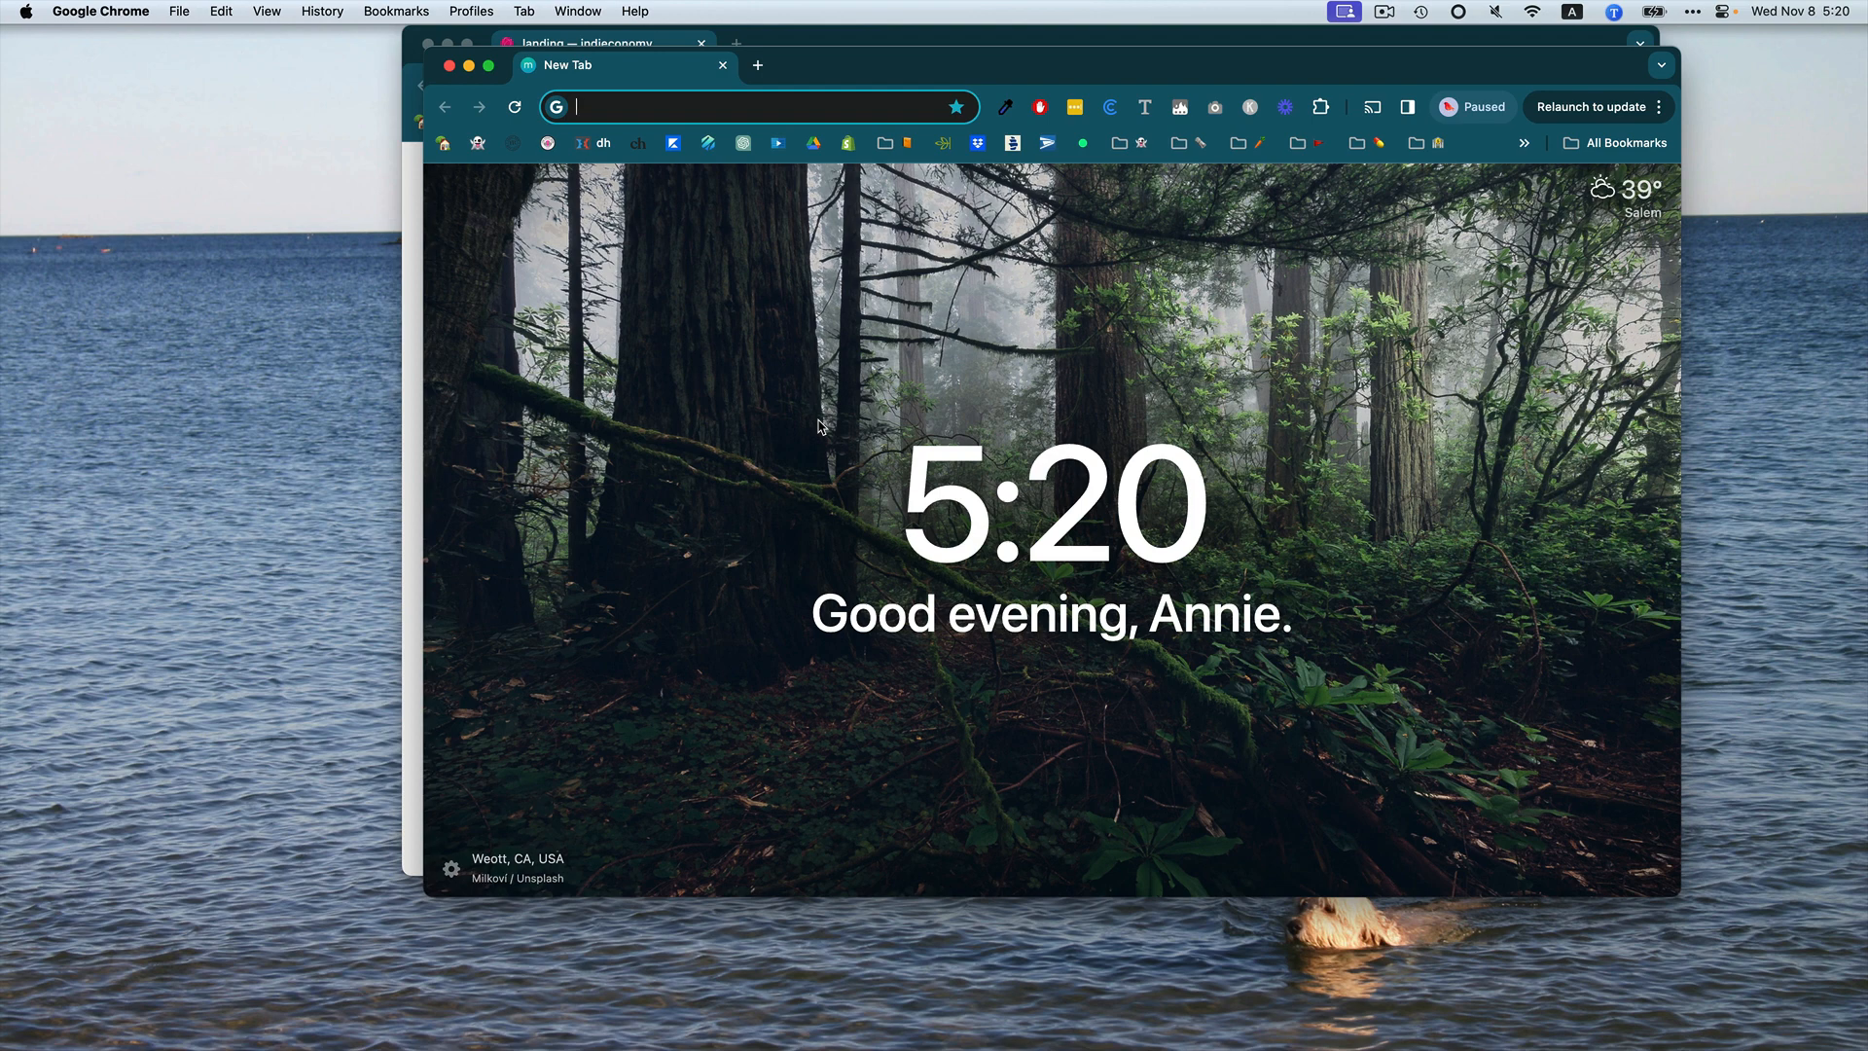
pyautogui.write('indieconomy.co')
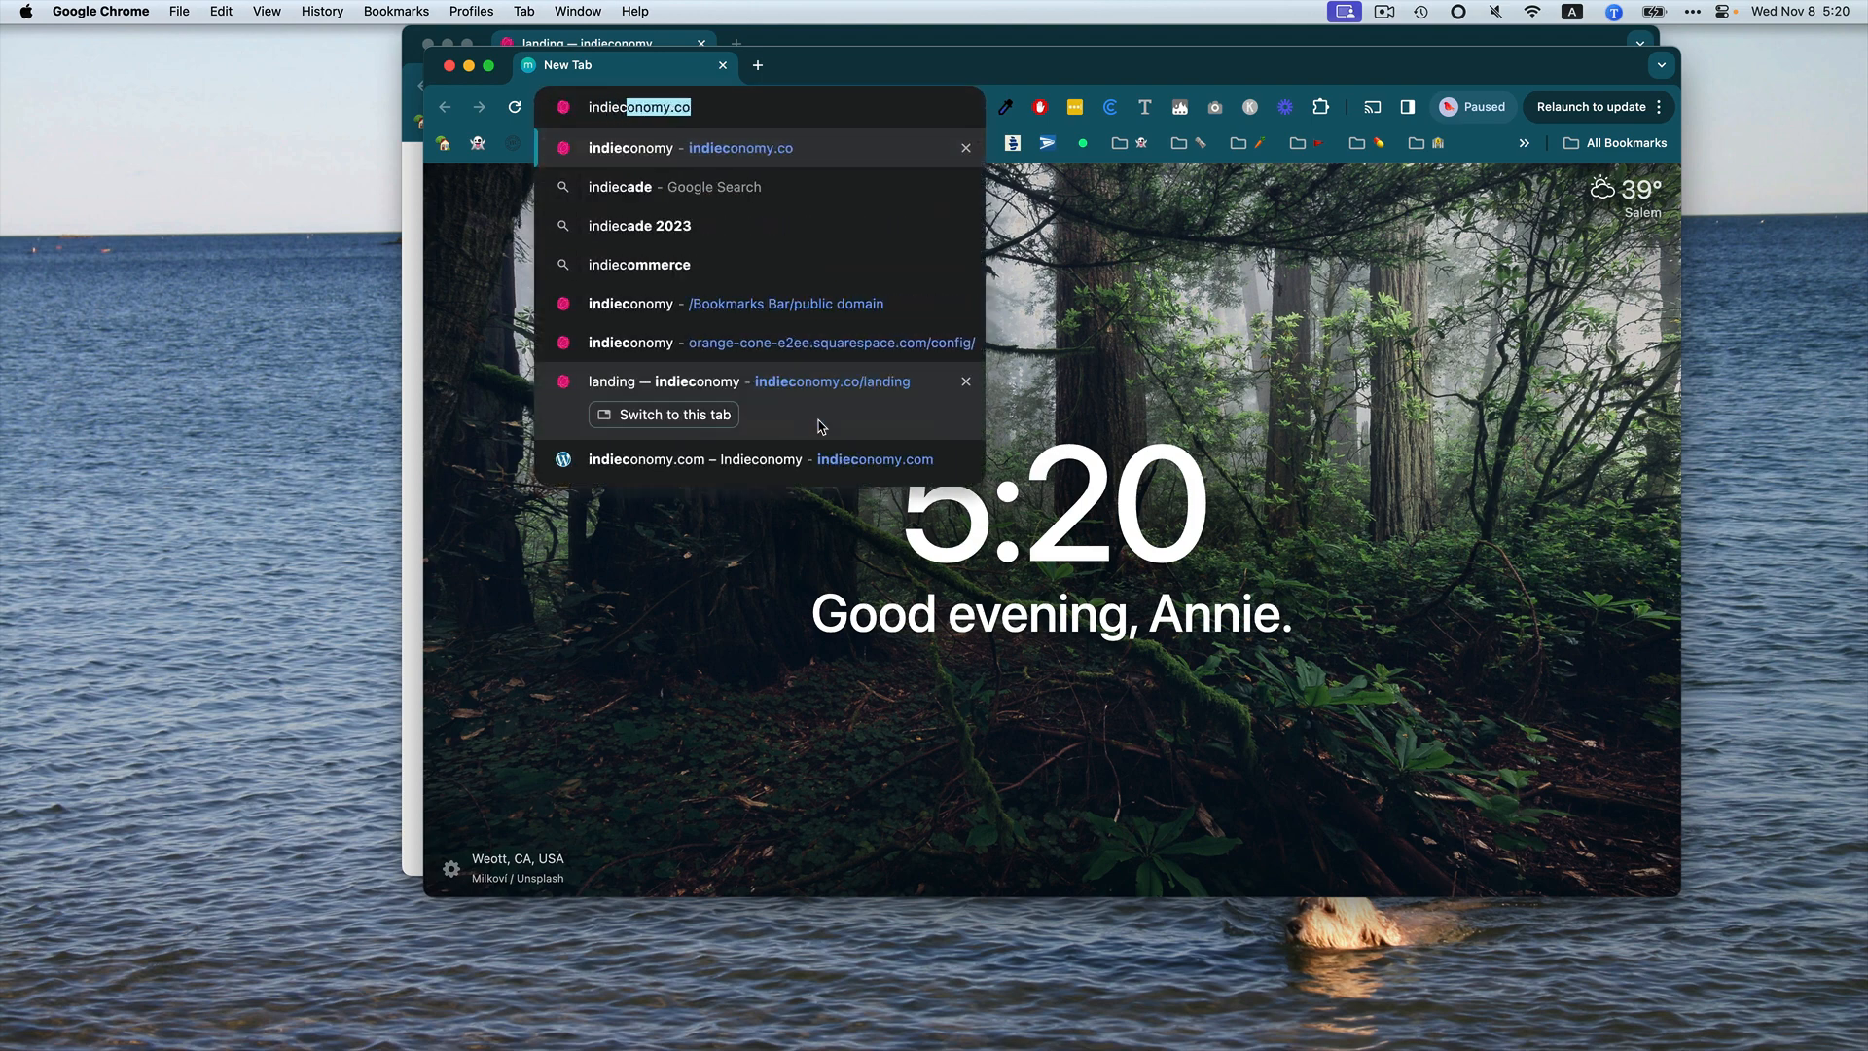
pyautogui.write('/')
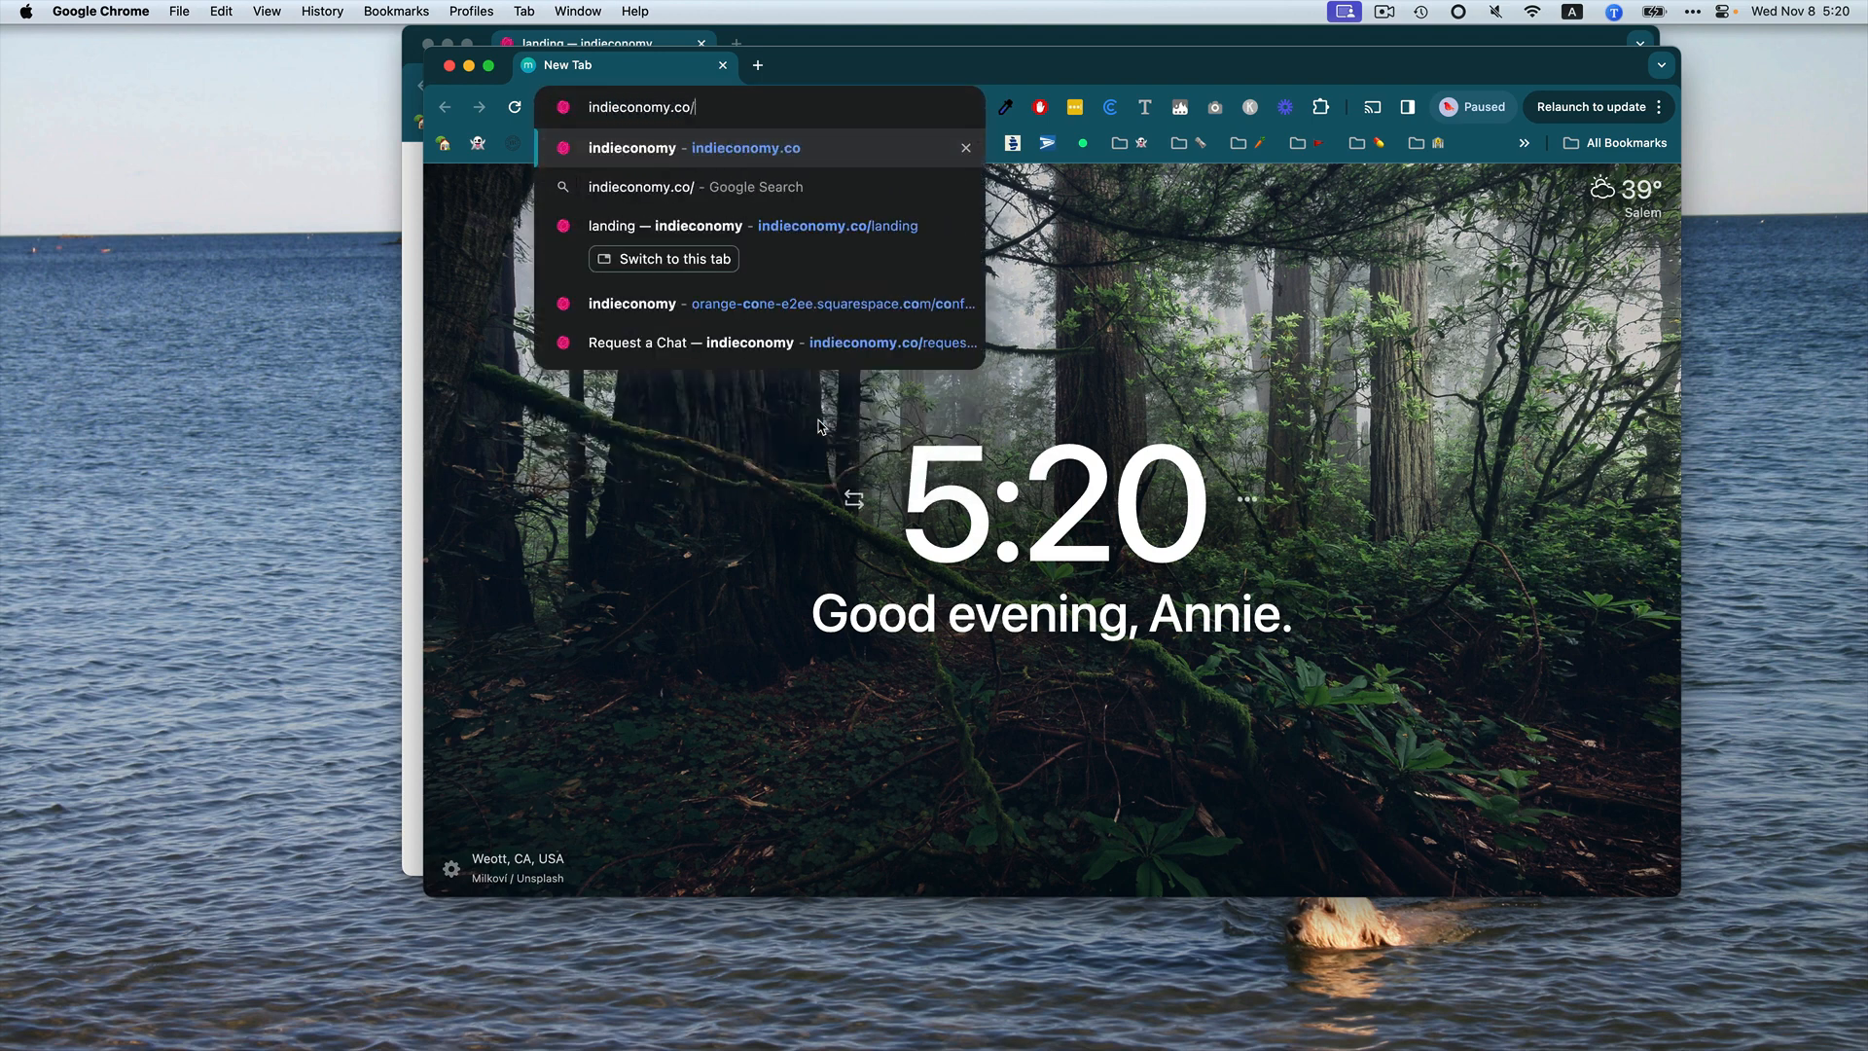
pyautogui.write('land')
pyautogui.press('Return')
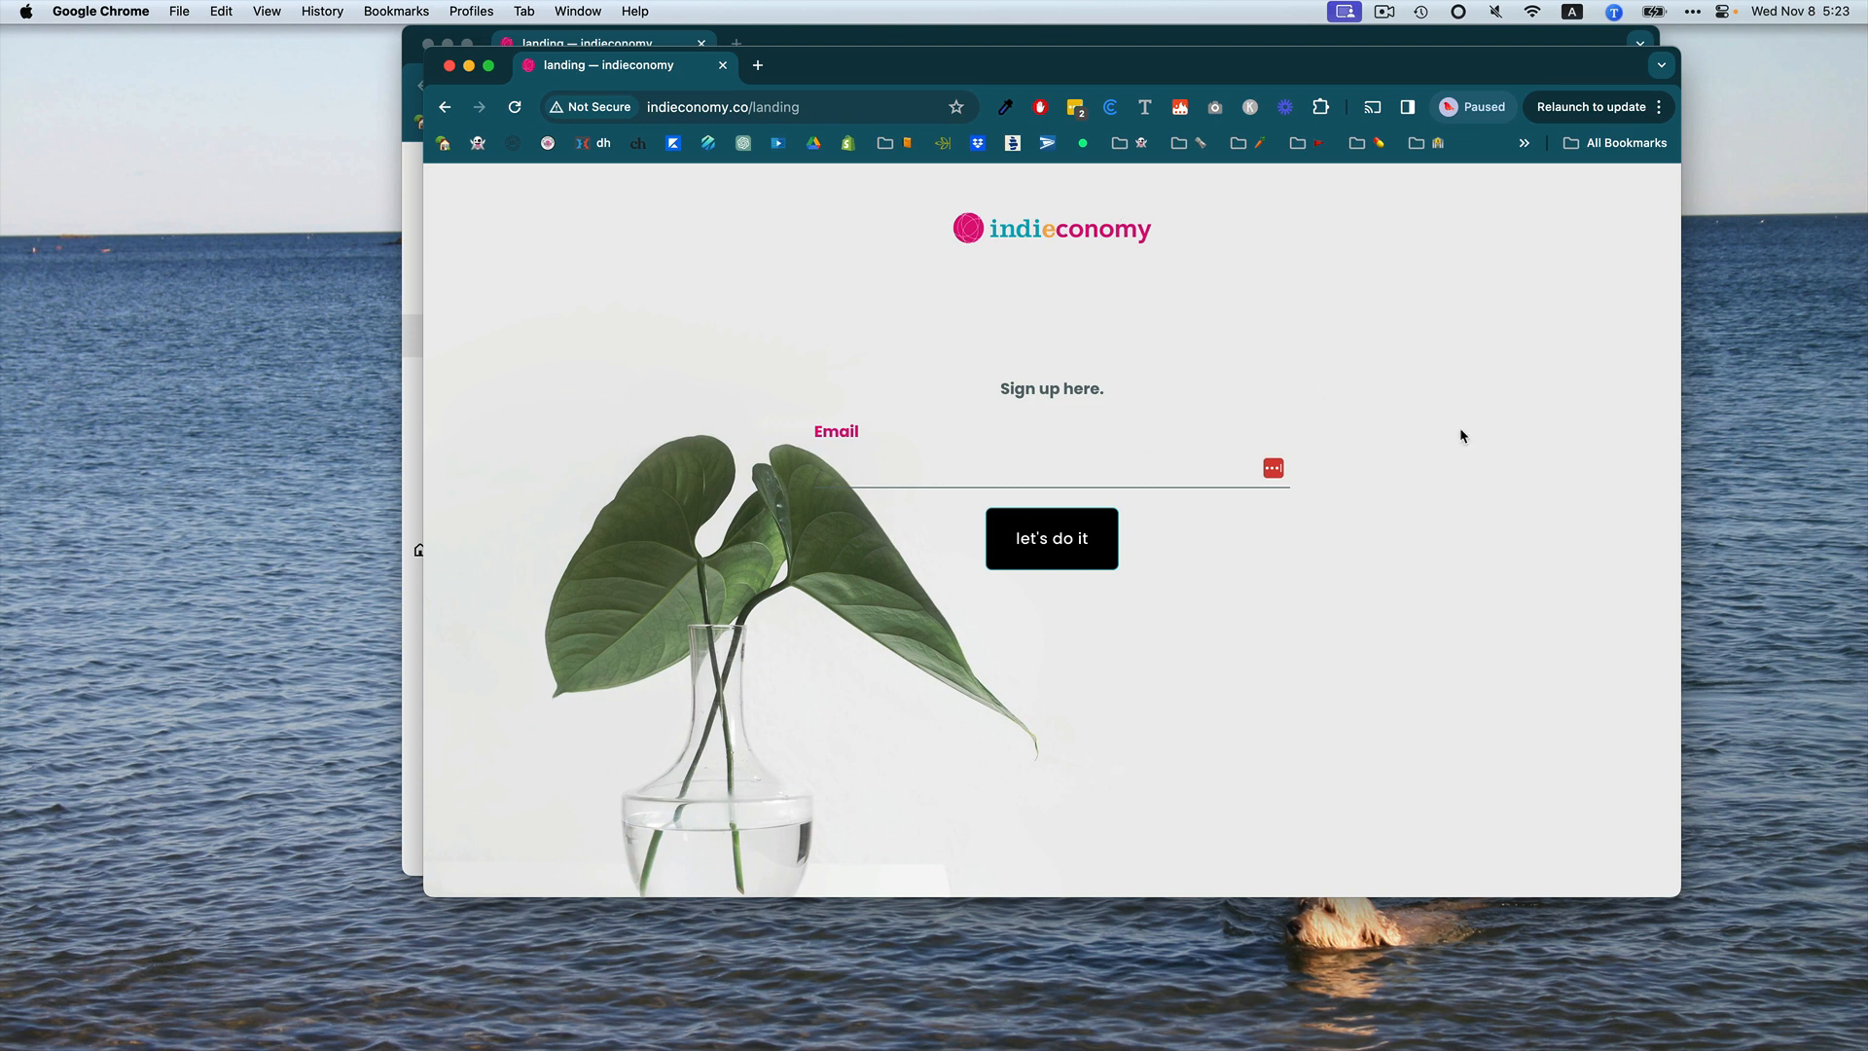
# Open the browser's element inspector on the live landing page.
pyautogui.scroll(-5, 1459, 435)
pyautogui.click(278, 10)
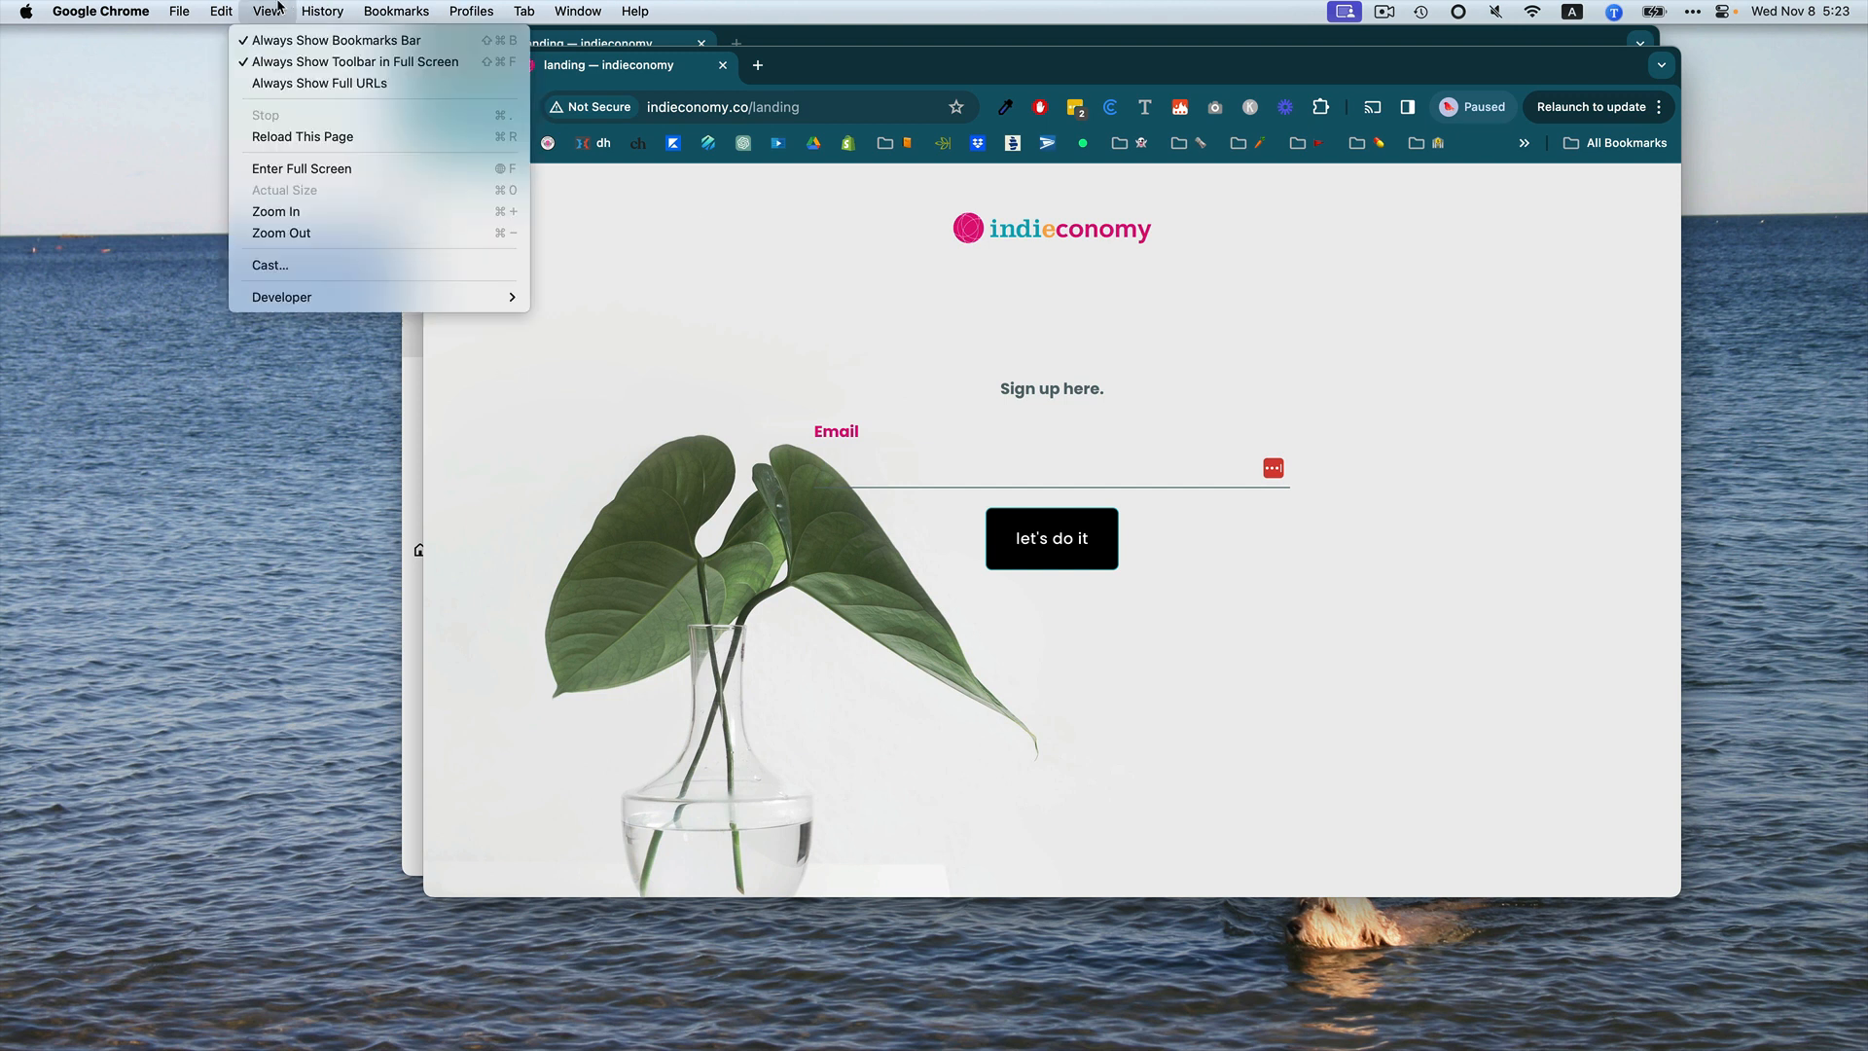
pyautogui.moveTo(316, 305)
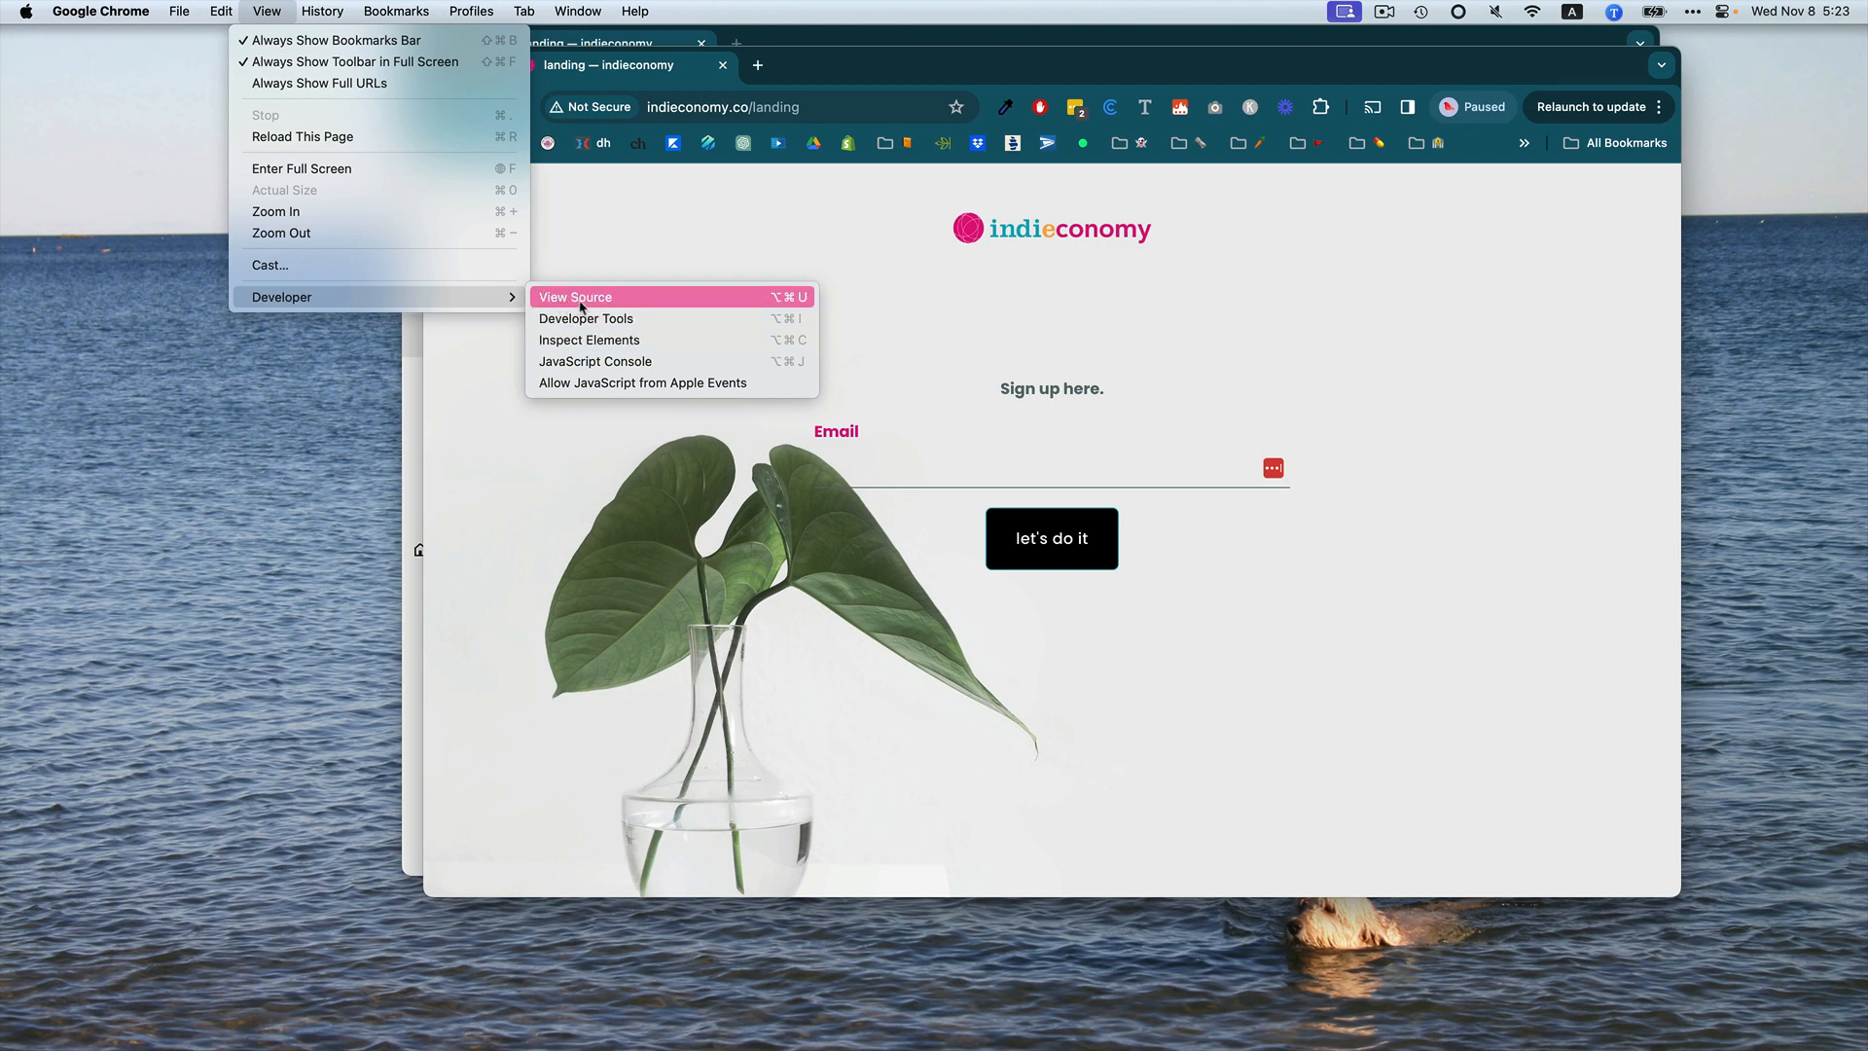
pyautogui.click(610, 345)
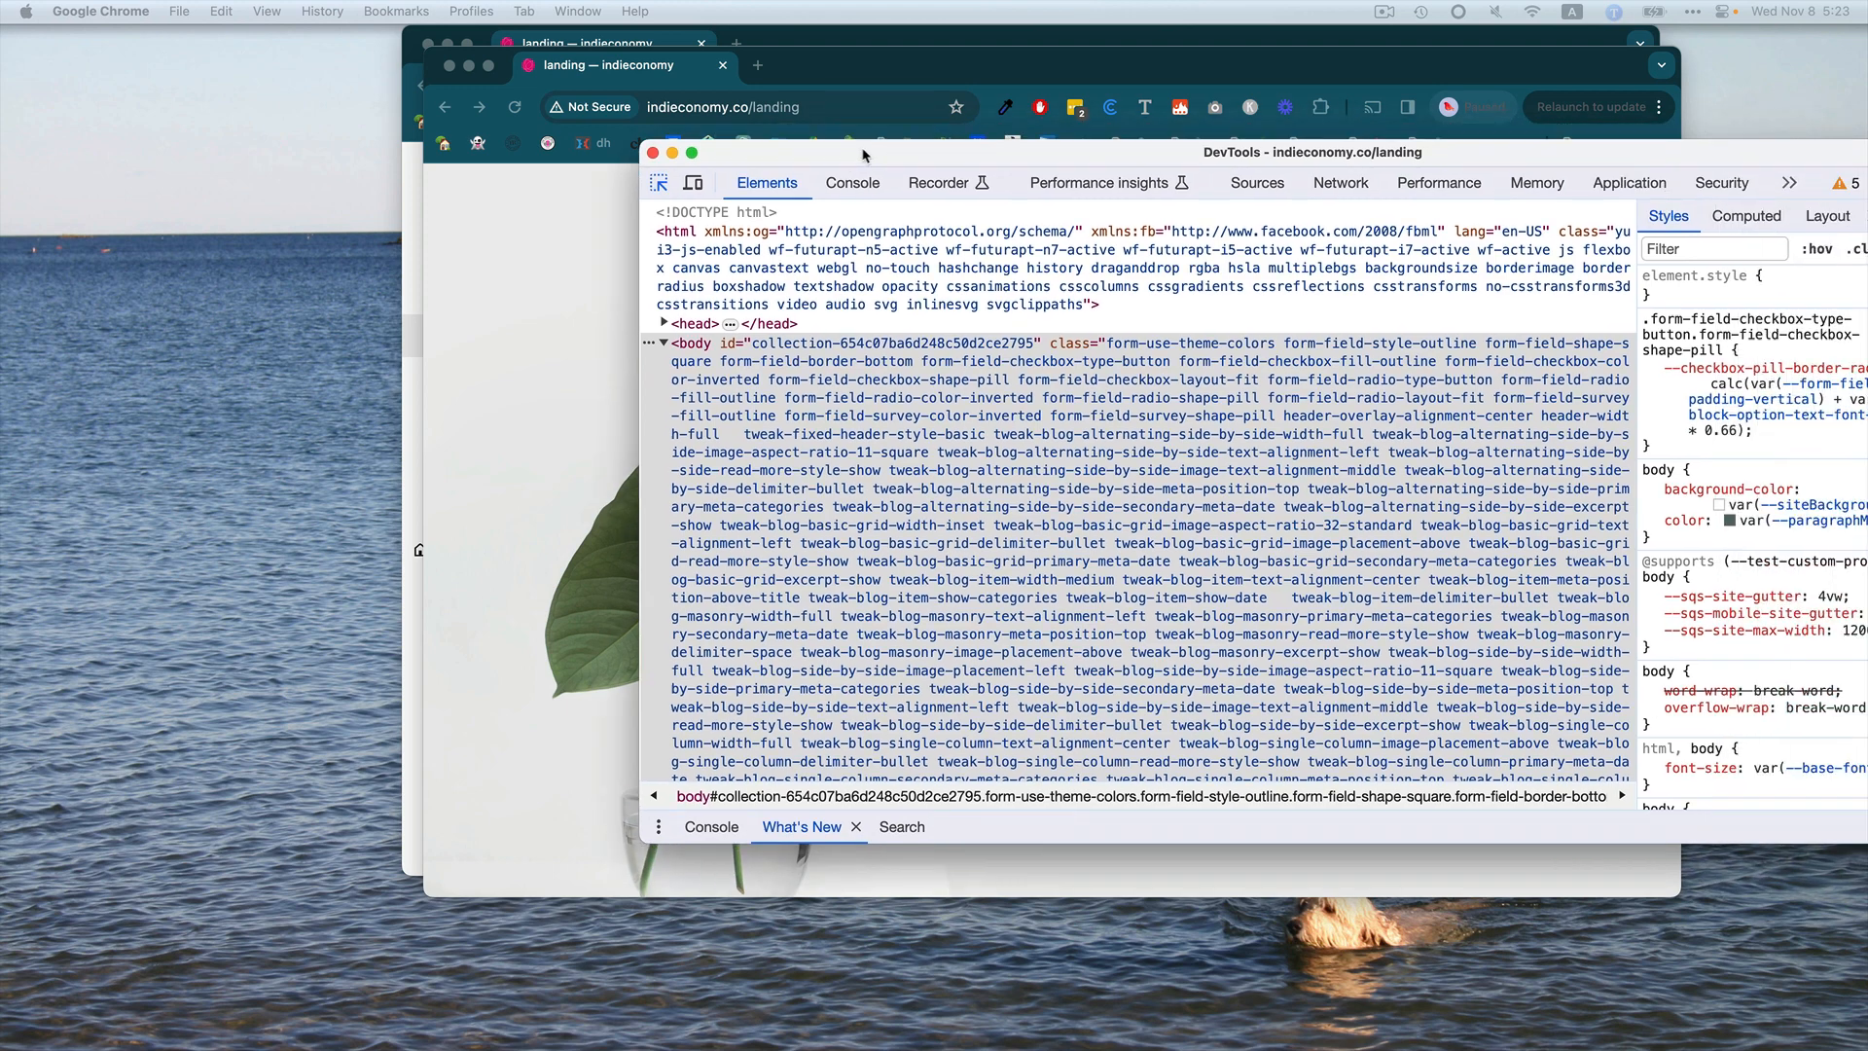
# Arrange the DevTools window beside the page and copy the body element's collection ID.
pyautogui.moveTo(862, 156); pyautogui.dragTo(697, 200)
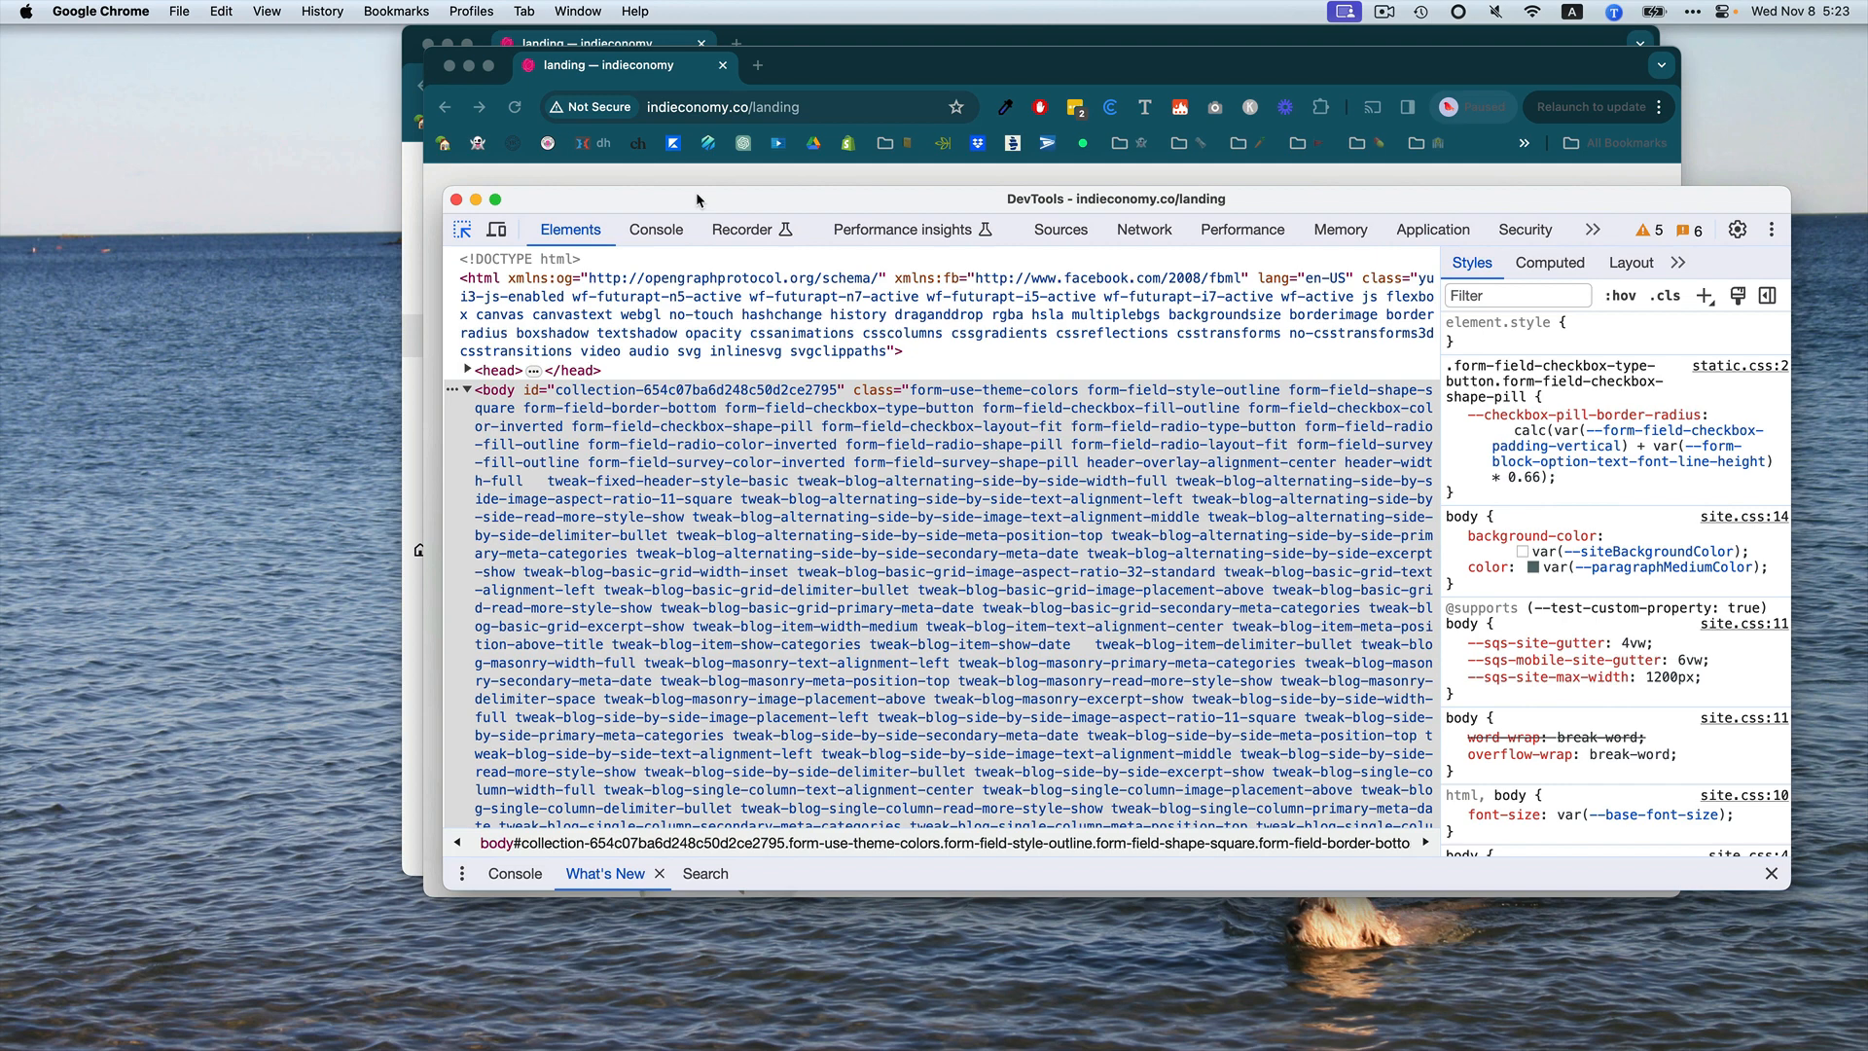
pyautogui.moveTo(694, 201); pyautogui.dragTo(1051, 154)
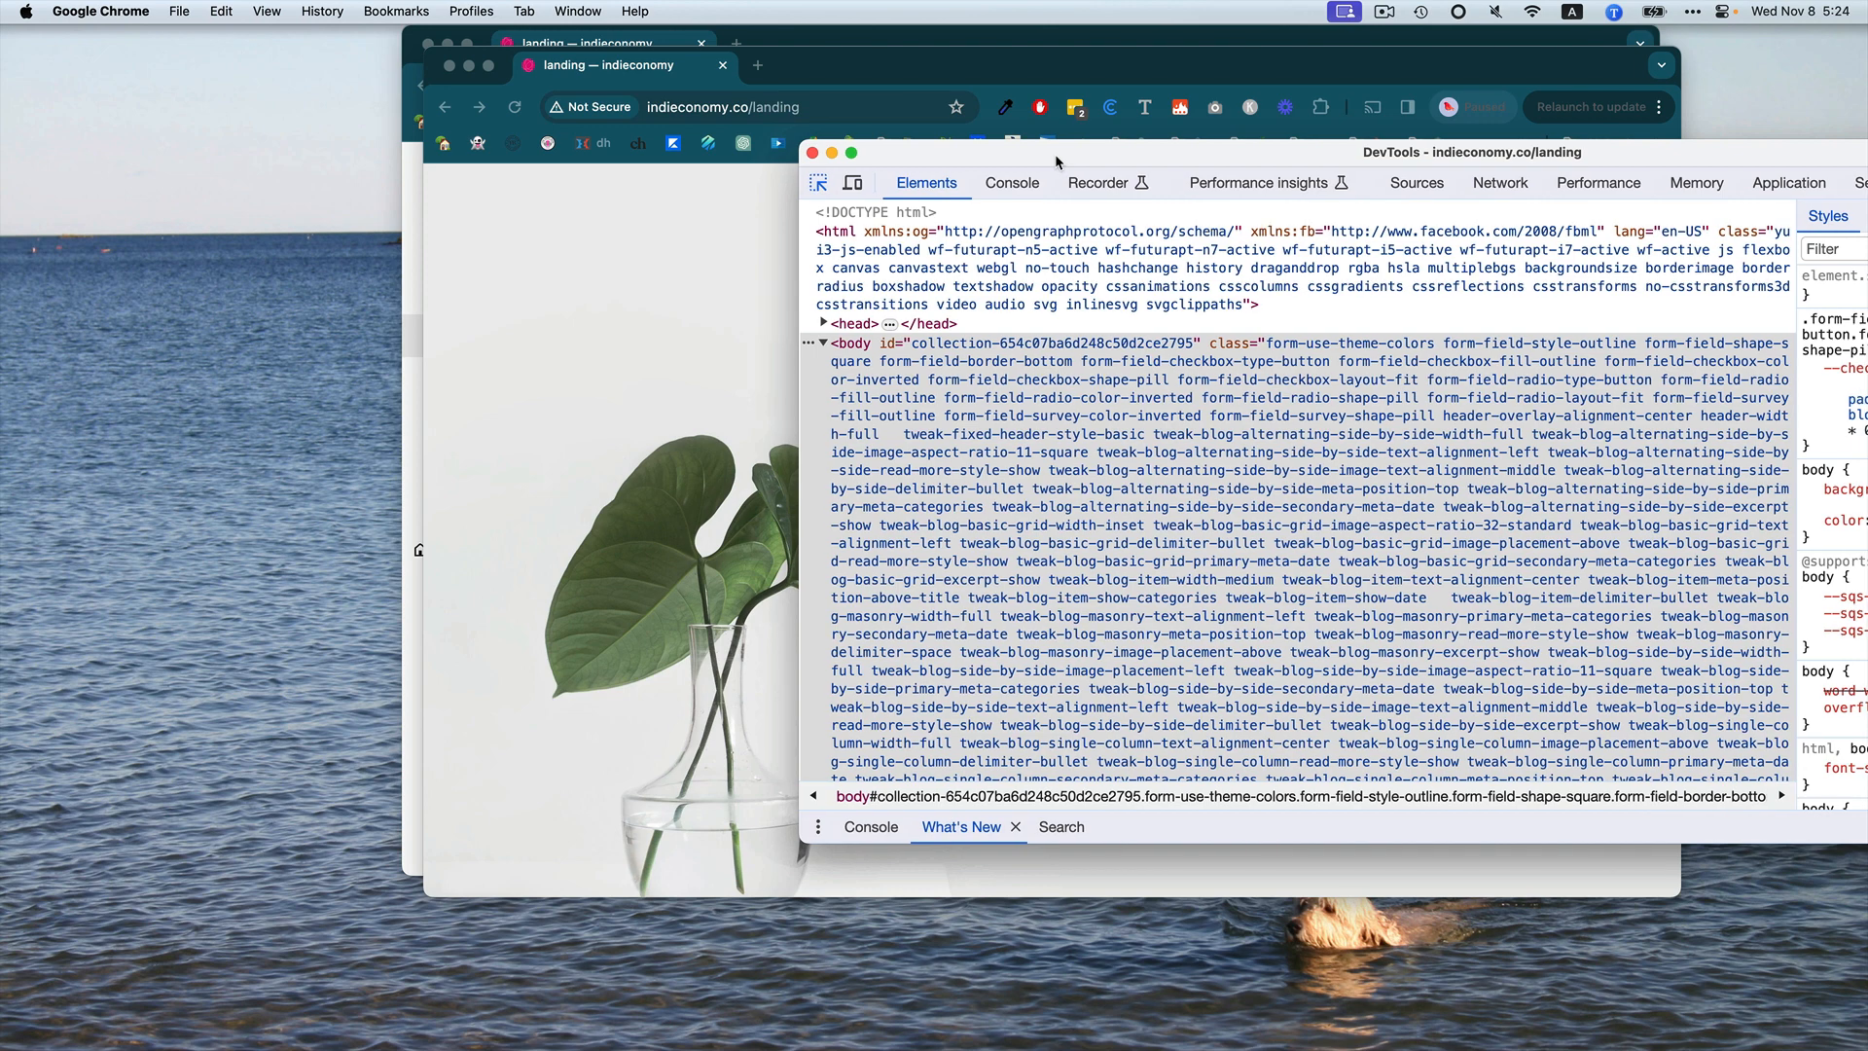
pyautogui.moveTo(885, 87); pyautogui.dragTo(535, 66)
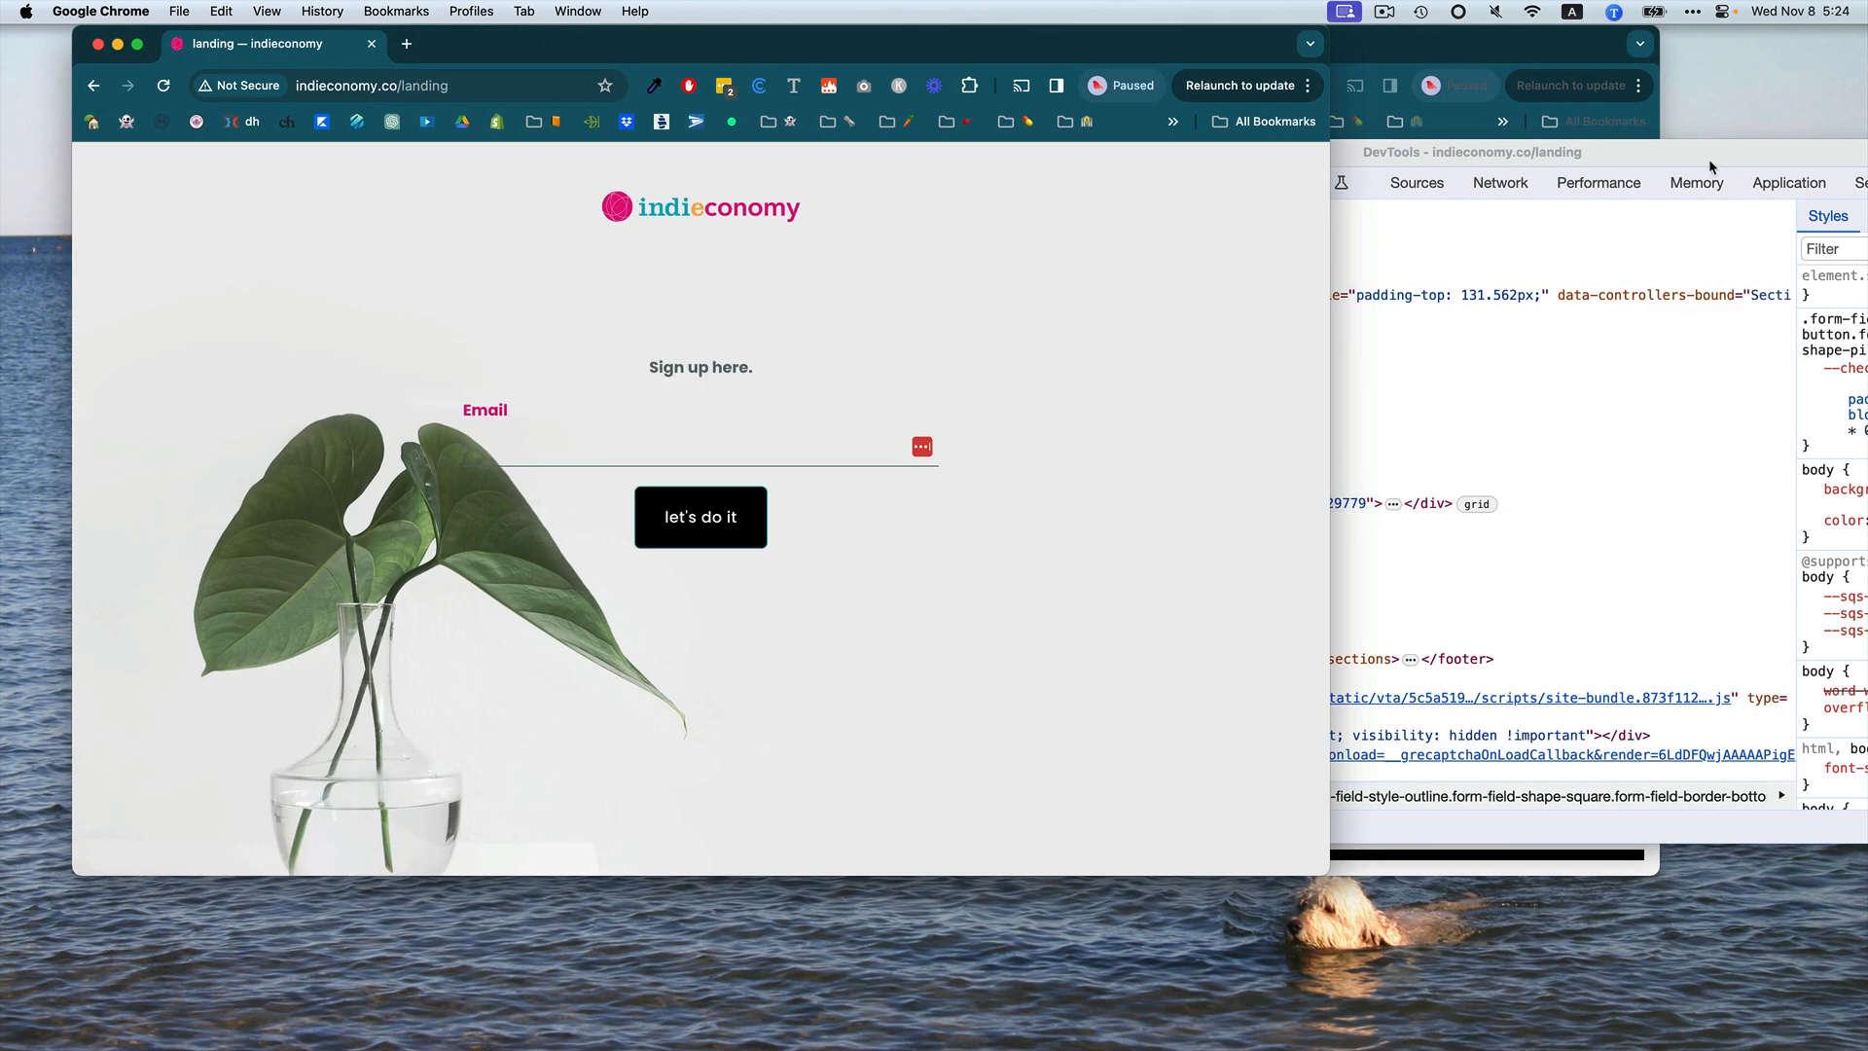
pyautogui.click(1709, 161)
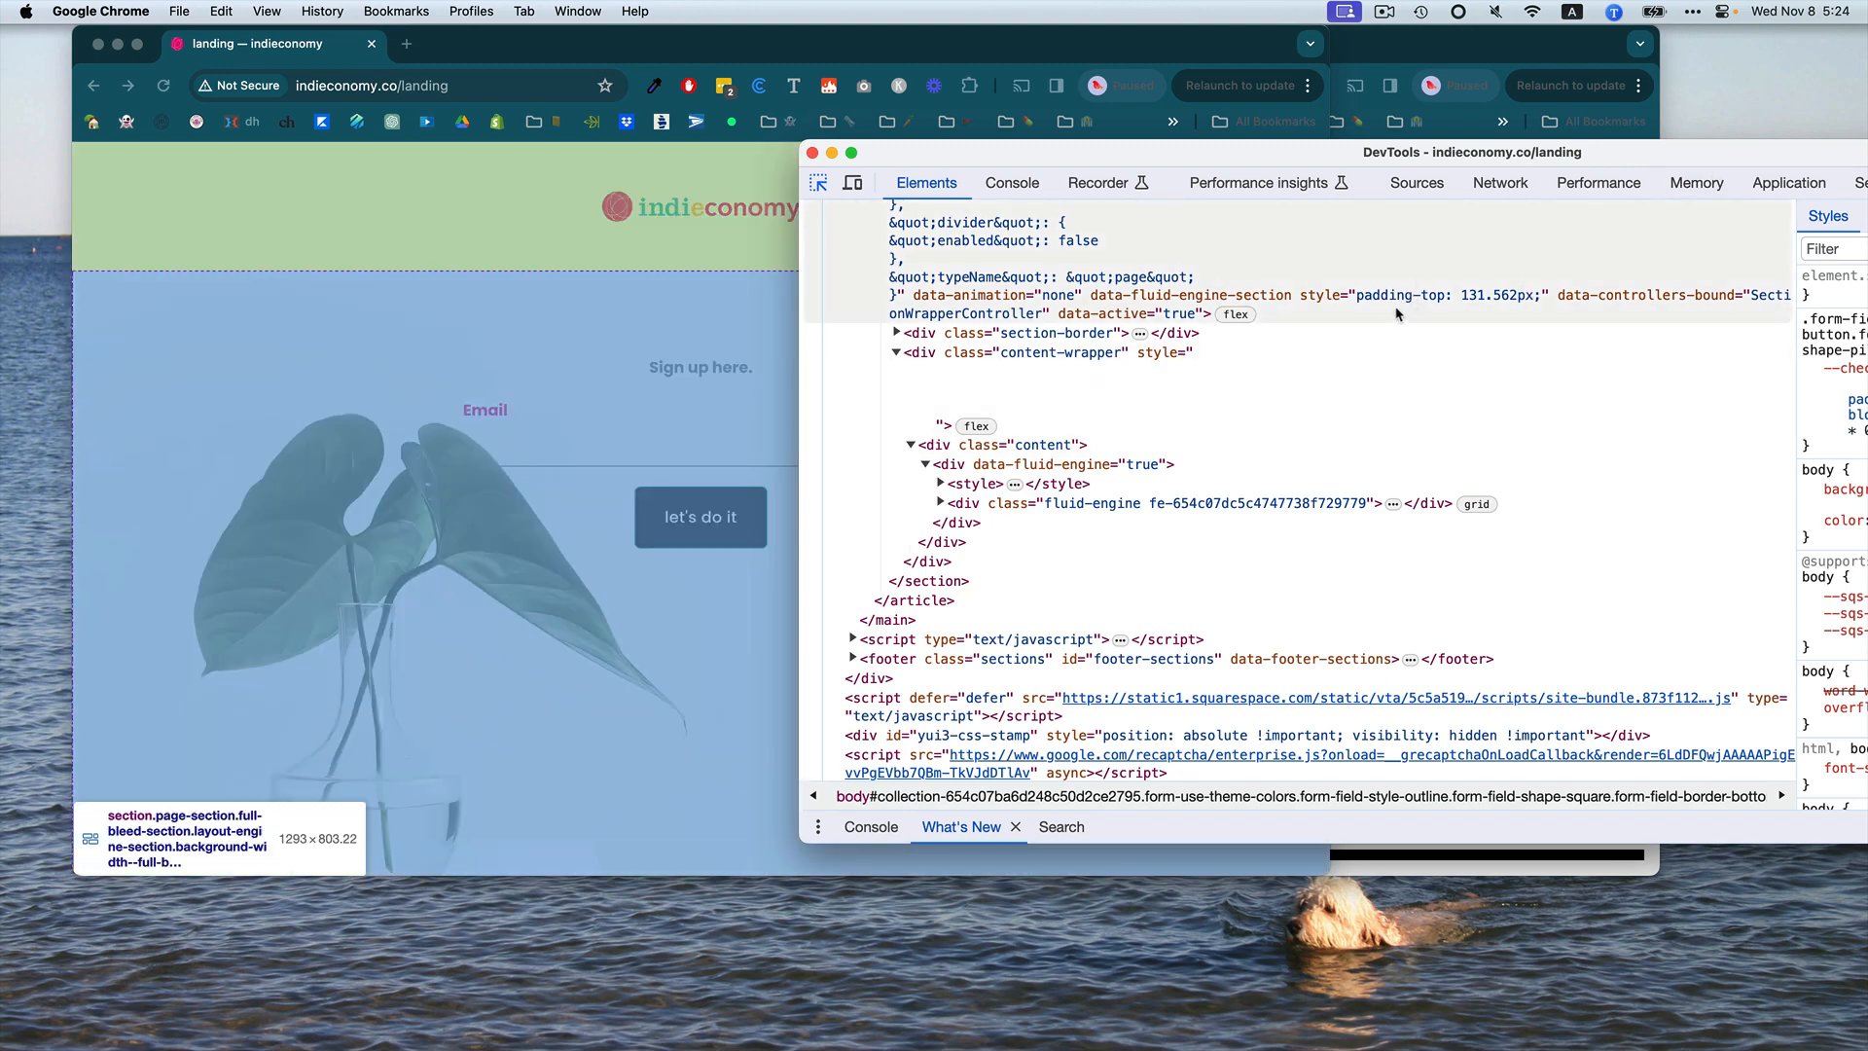
pyautogui.scroll(3, 1393, 317)
pyautogui.scroll(20, 1393, 317)
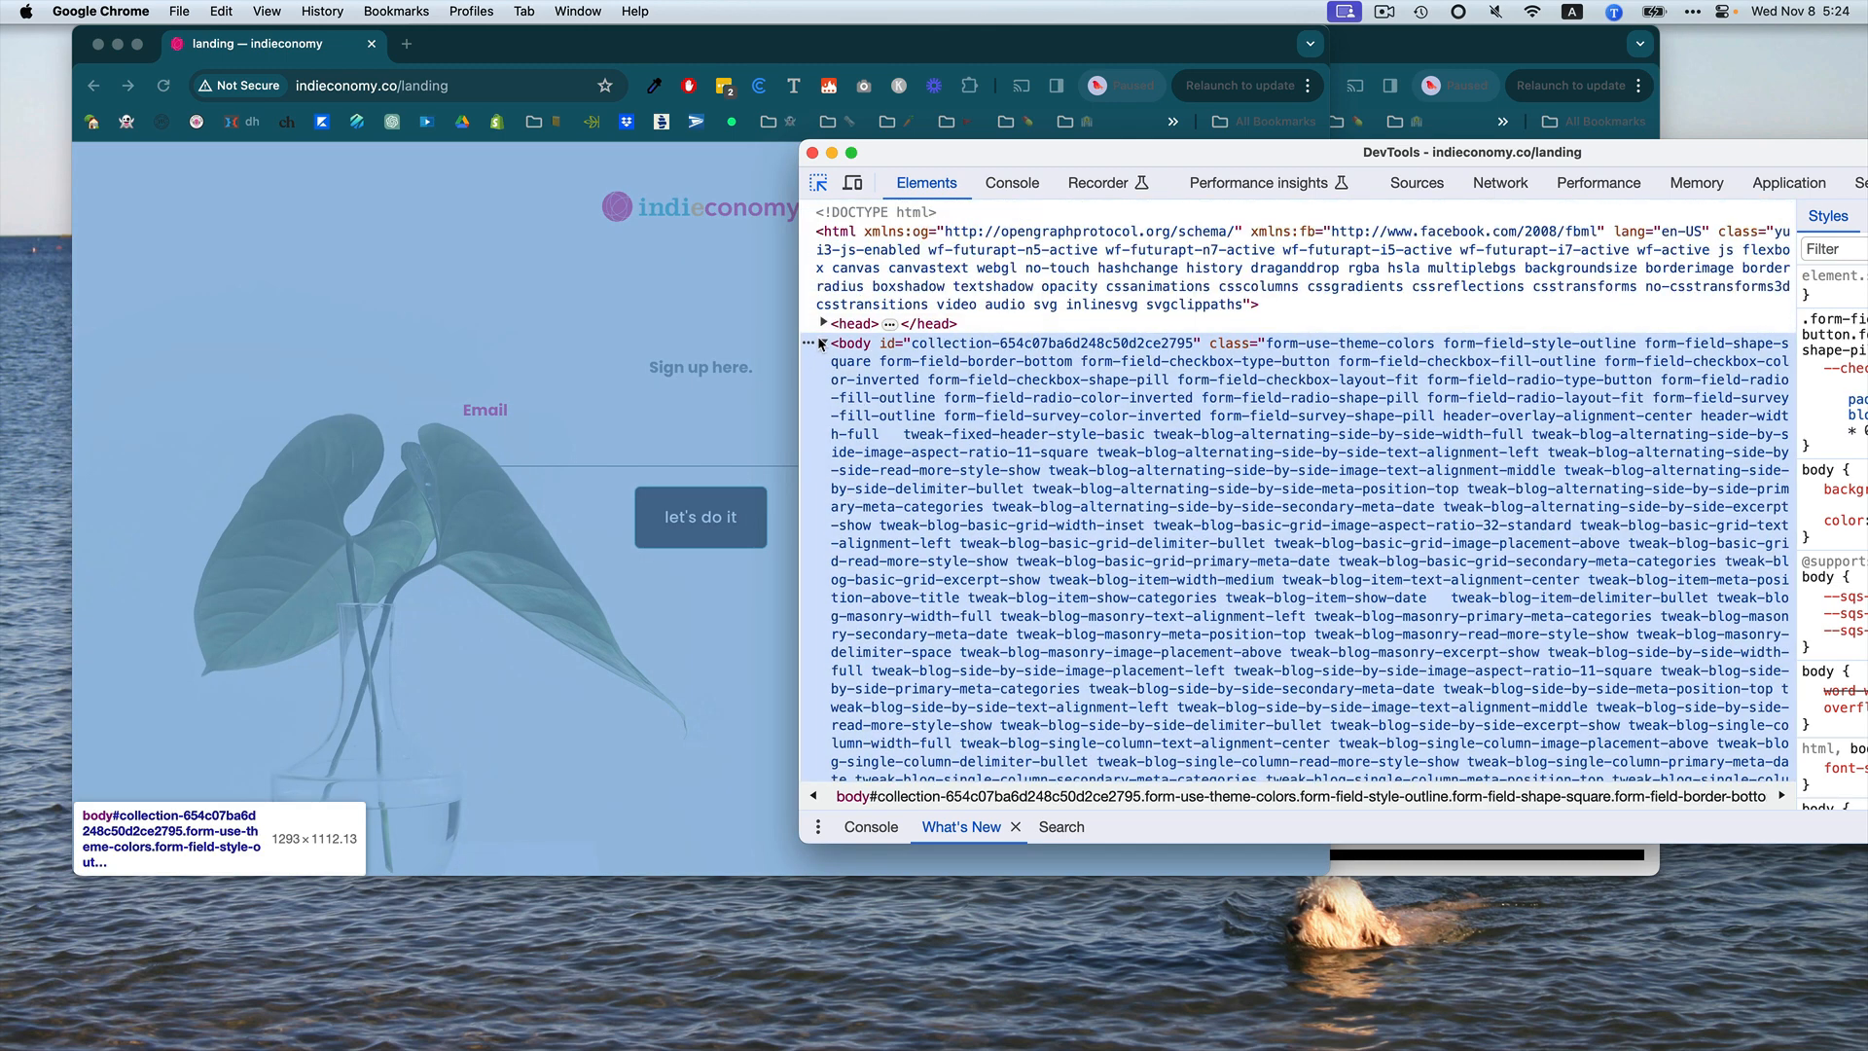
pyautogui.click(823, 343)
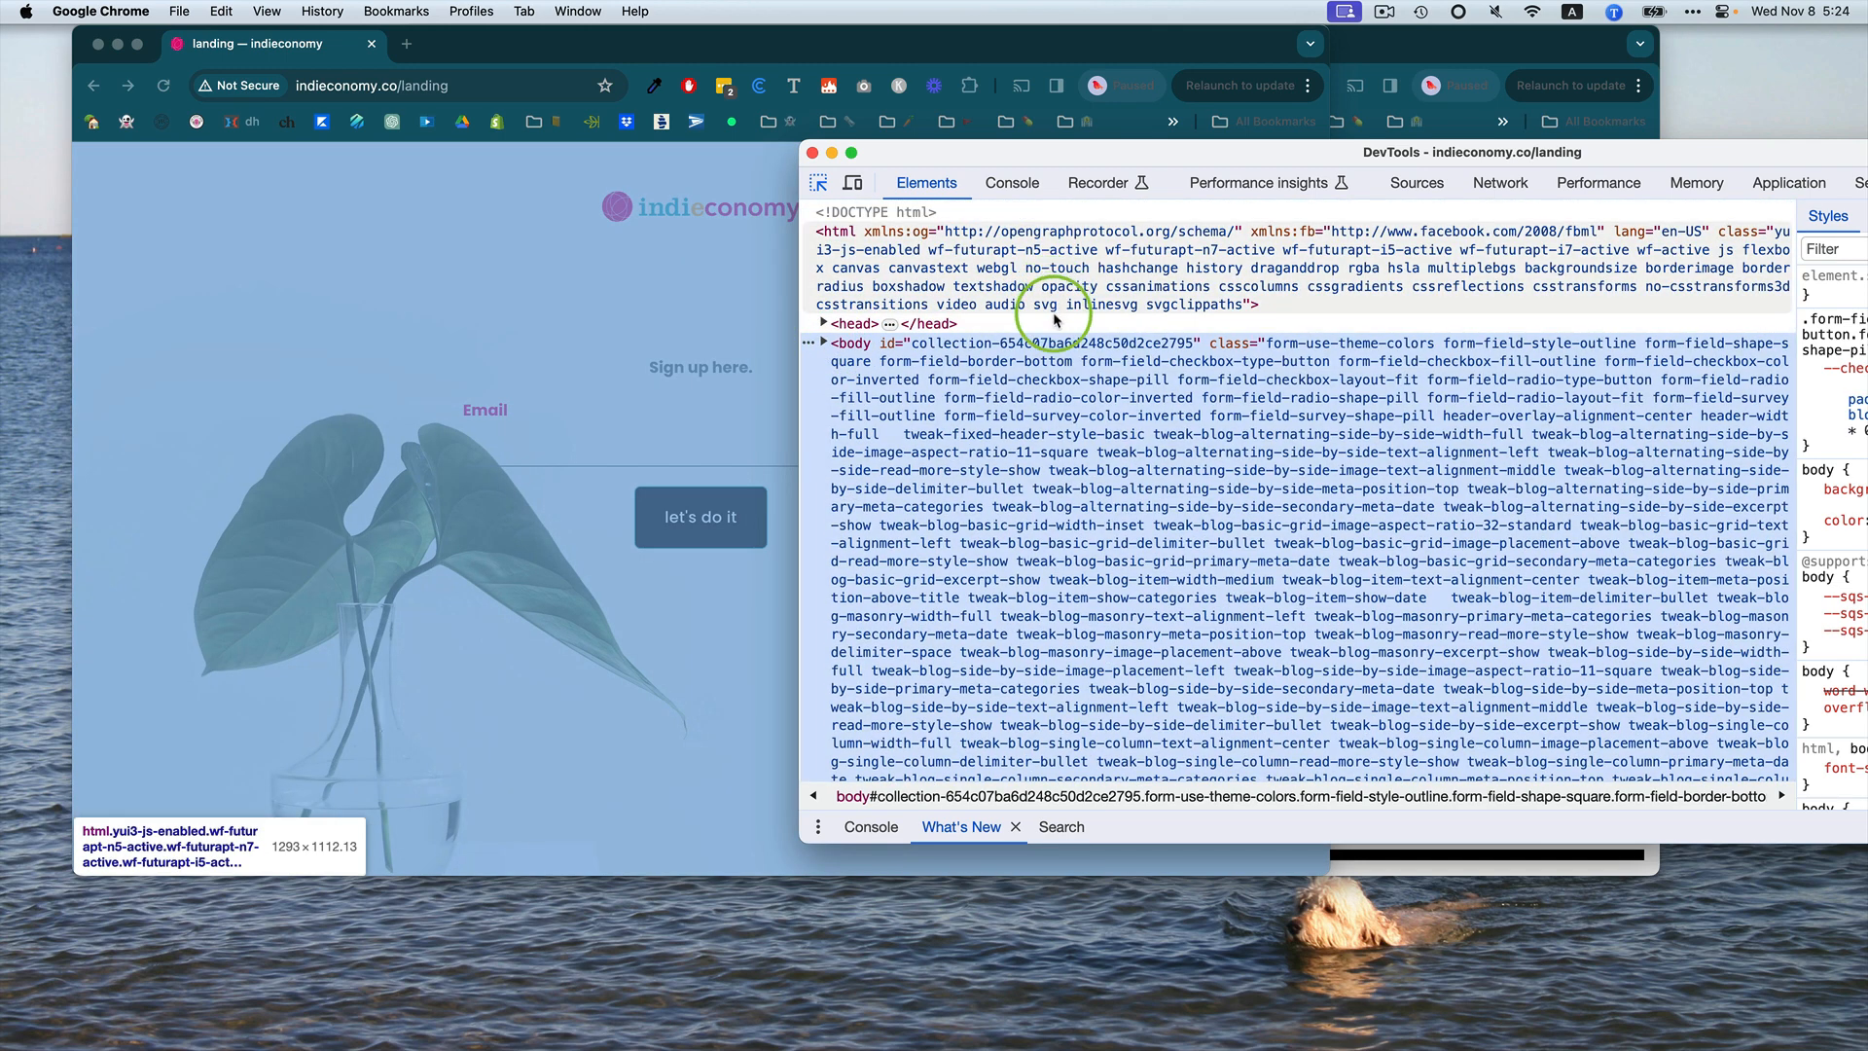
pyautogui.click(823, 342)
pyautogui.click(823, 323)
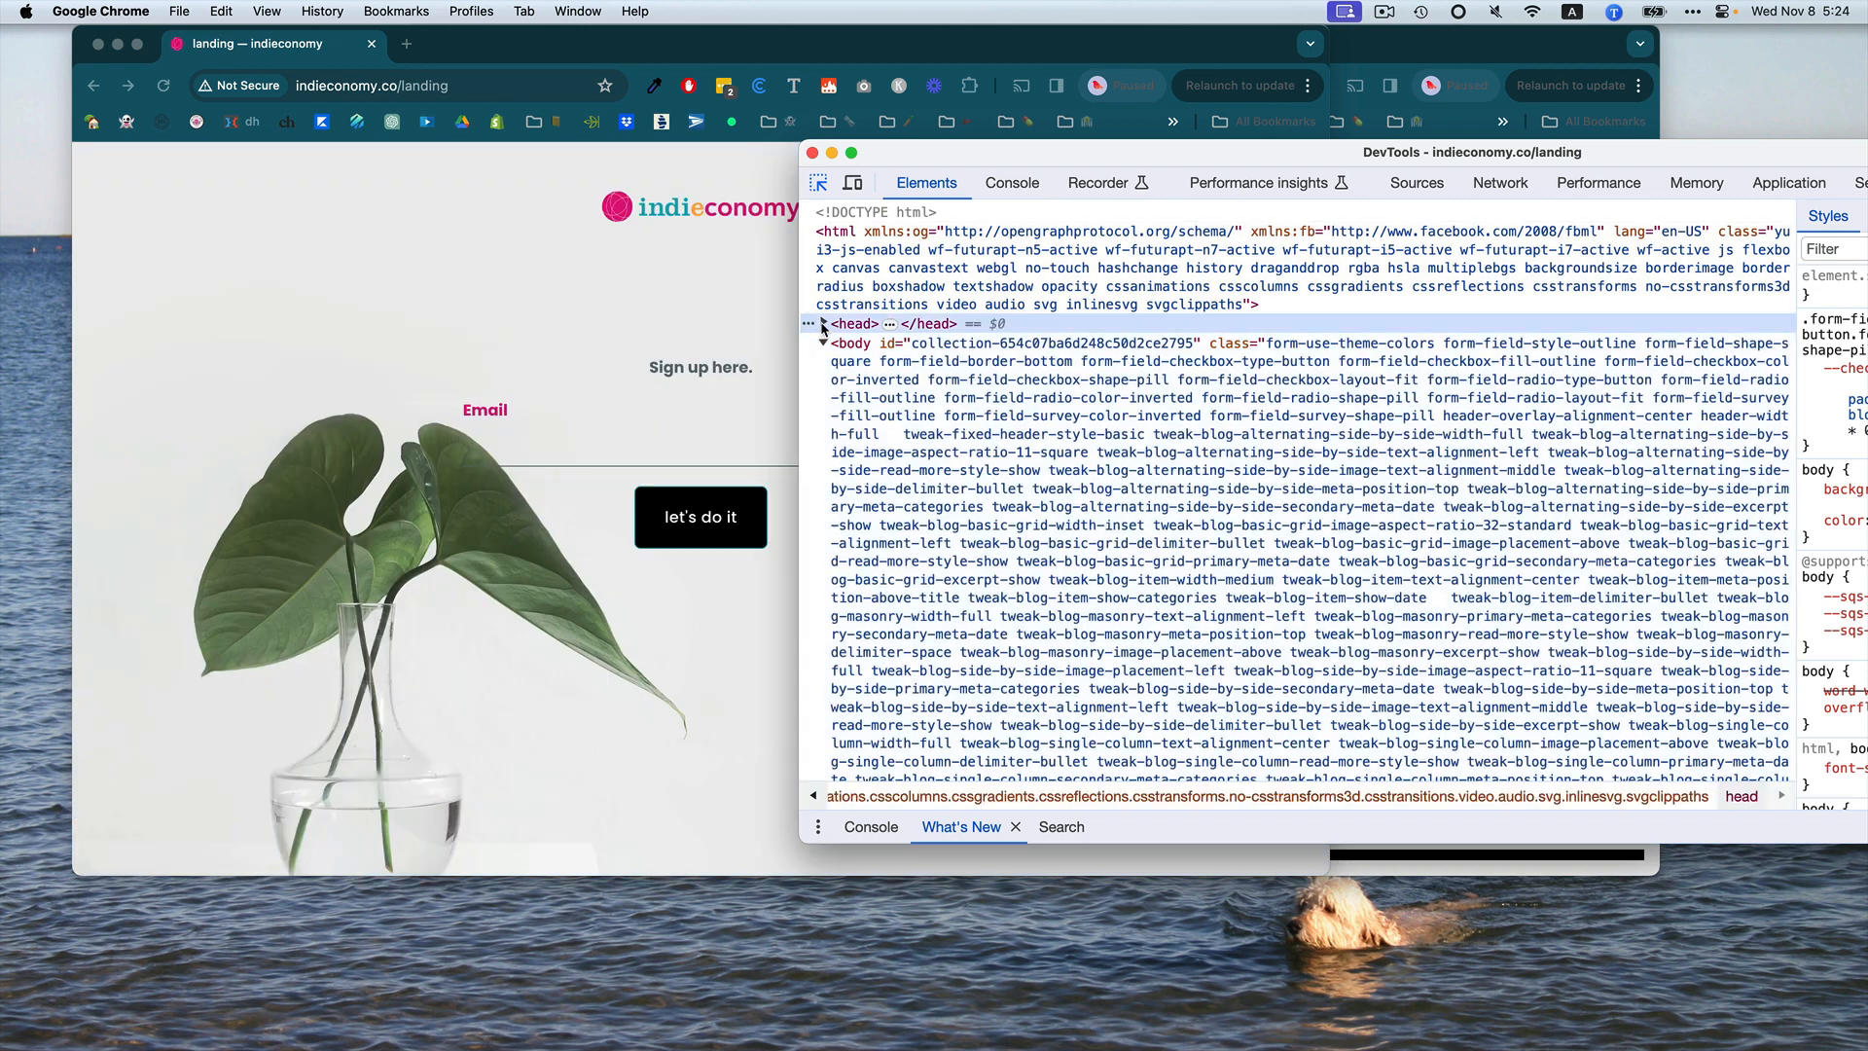
pyautogui.click(823, 323)
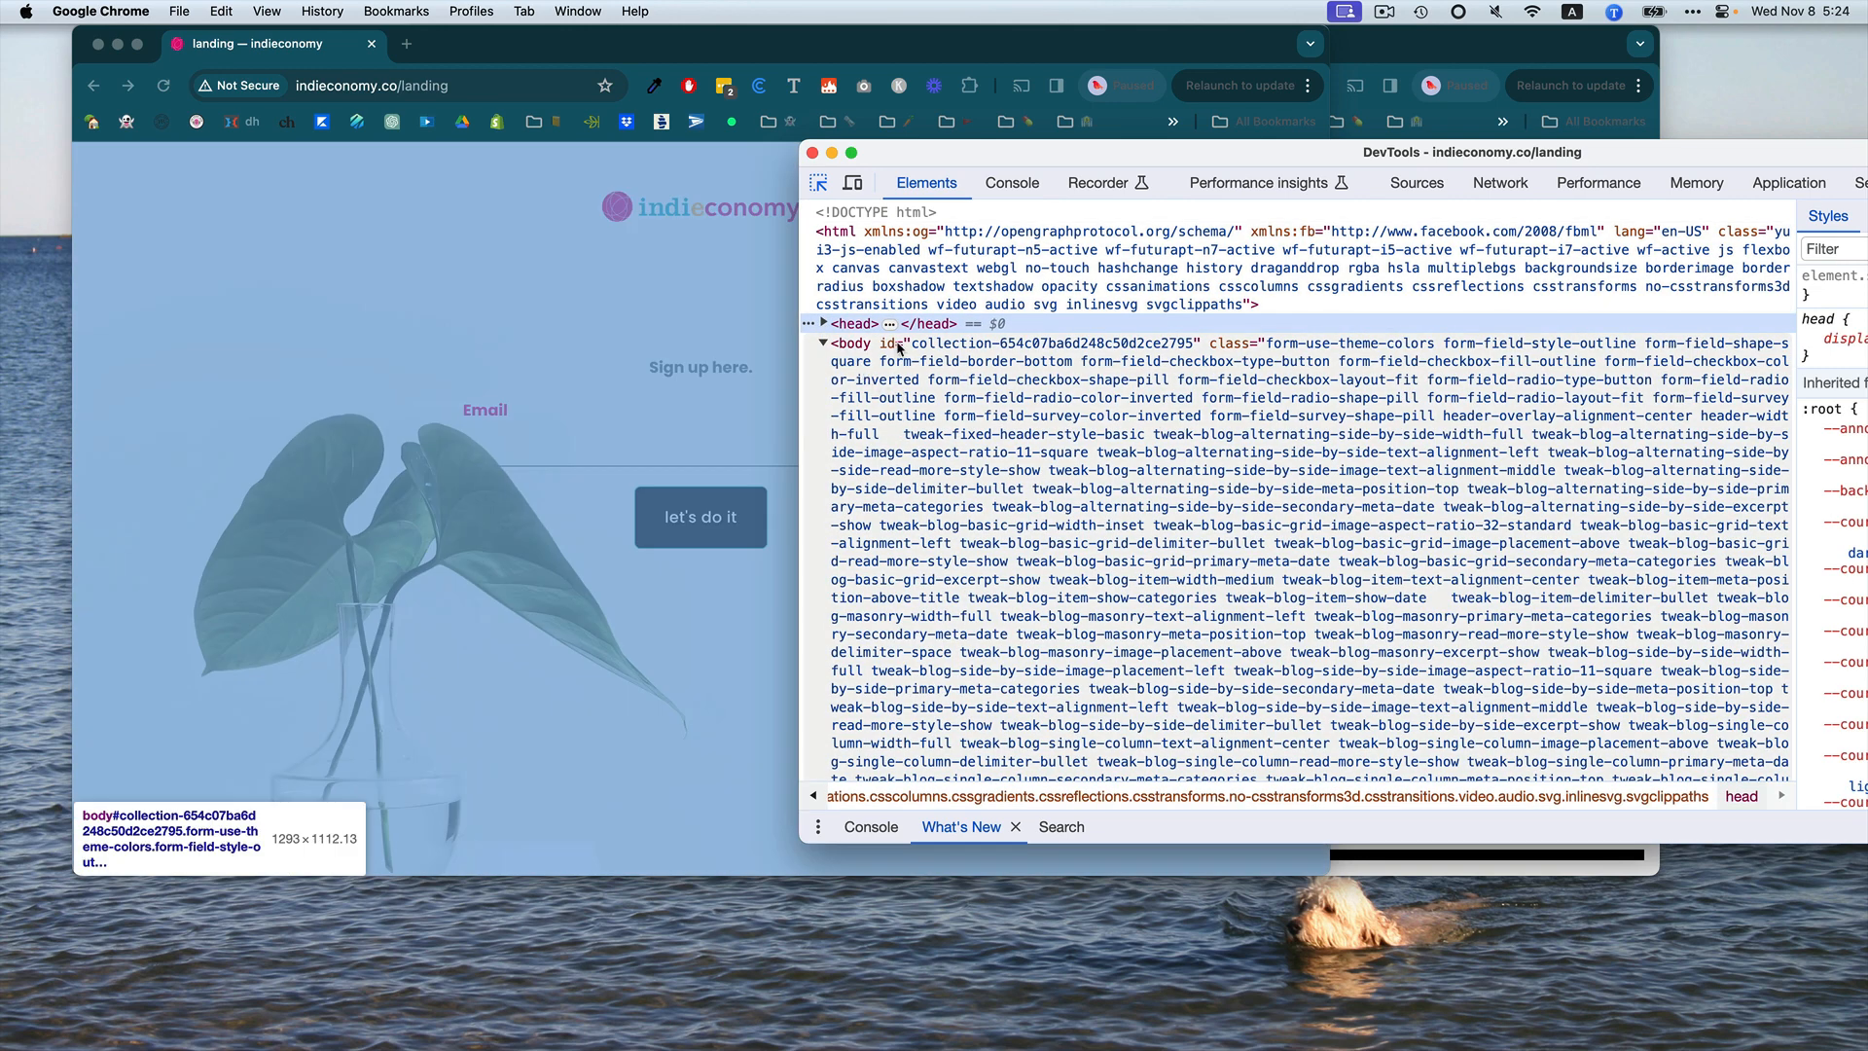
pyautogui.click(941, 348)
pyautogui.scroll(3, 941, 348)
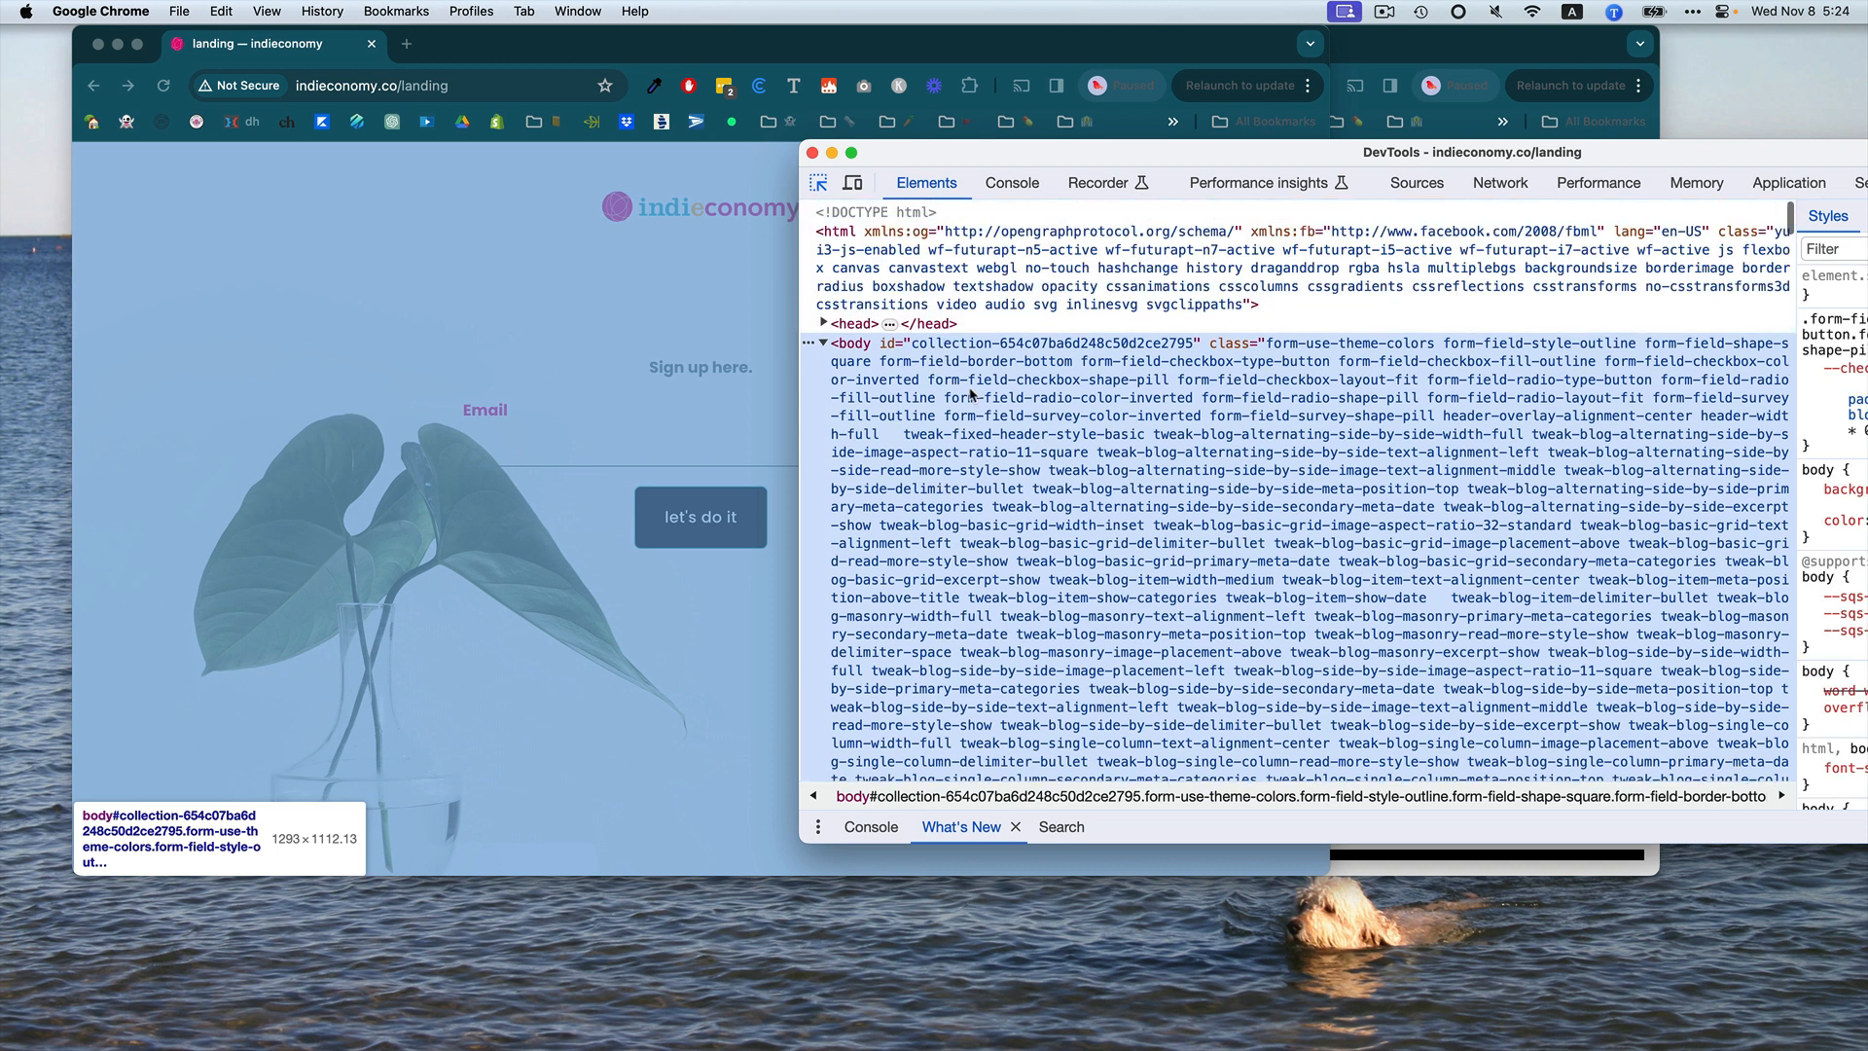
pyautogui.doubleClick(949, 346)
pyautogui.press('super+c')
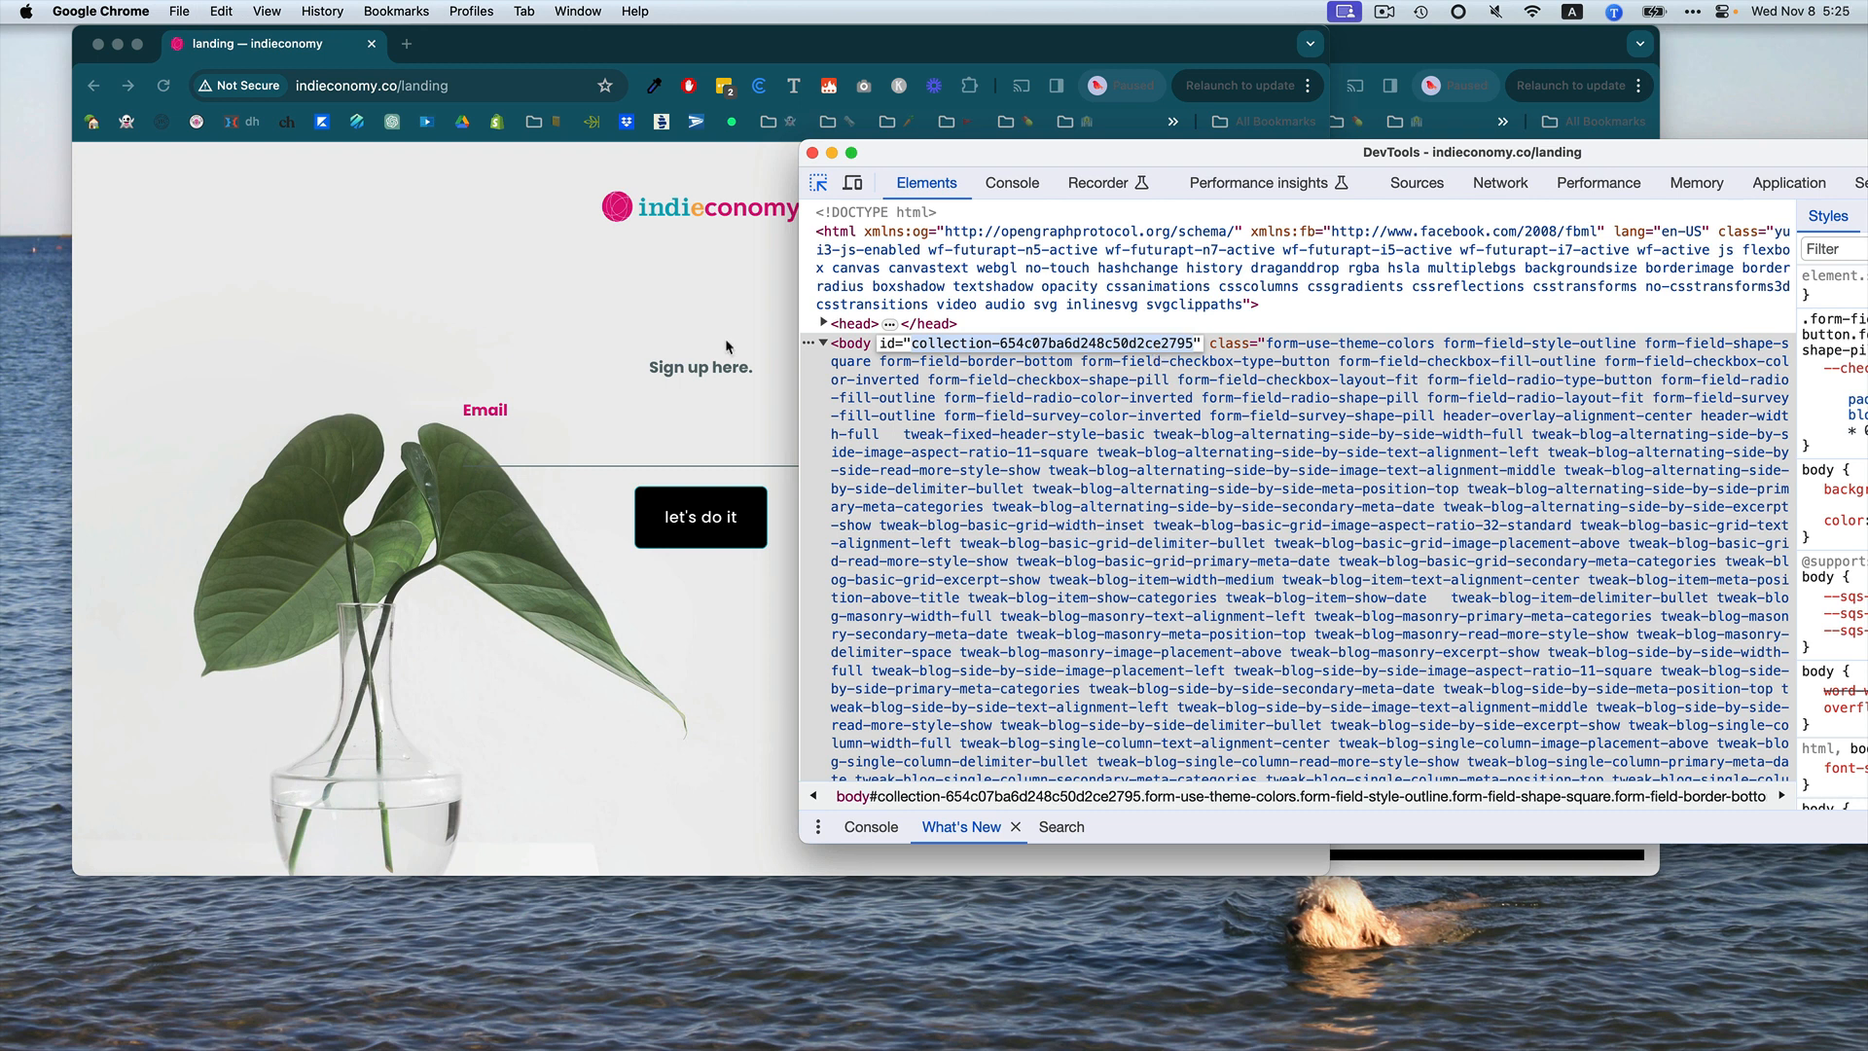
# Return to the site editor, reopen Custom CSS, and insert blank lines at the top of the stylesheet.
pyautogui.click(517, 56)
pyautogui.moveTo(515, 56); pyautogui.dragTo(813, 370)
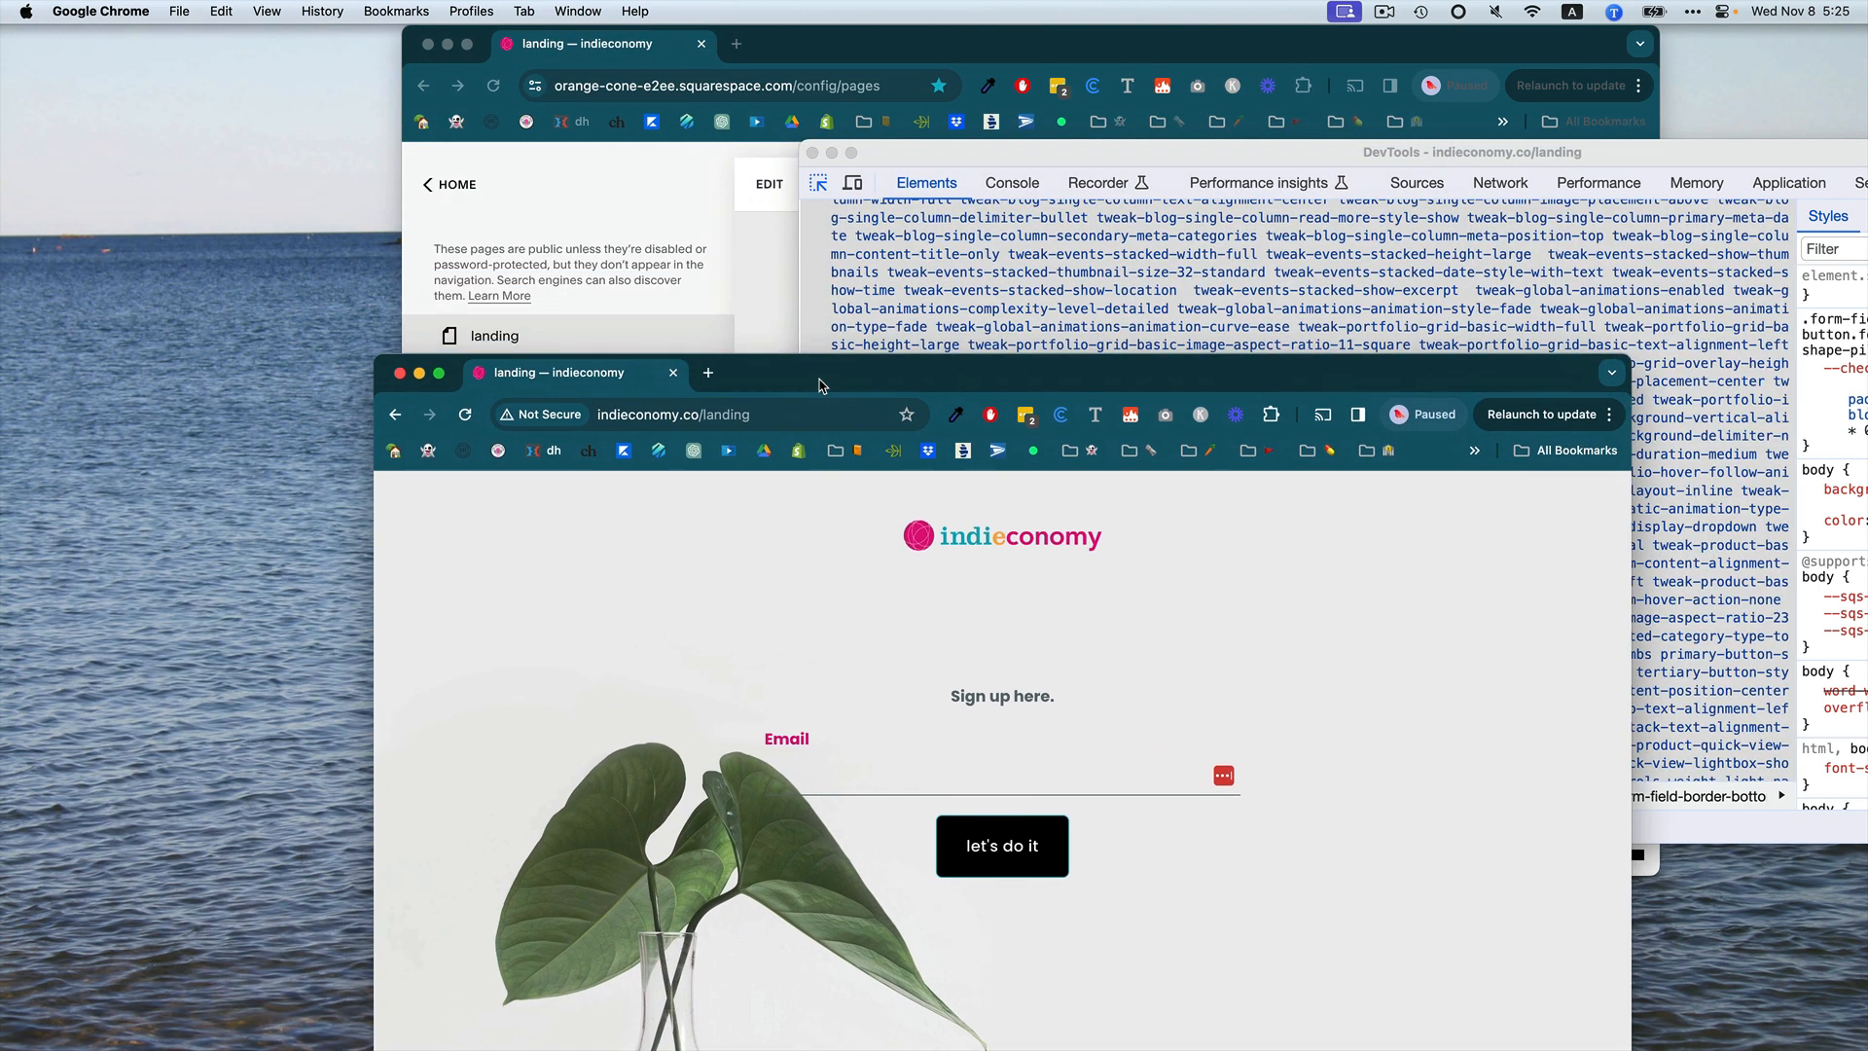
pyautogui.click(864, 49)
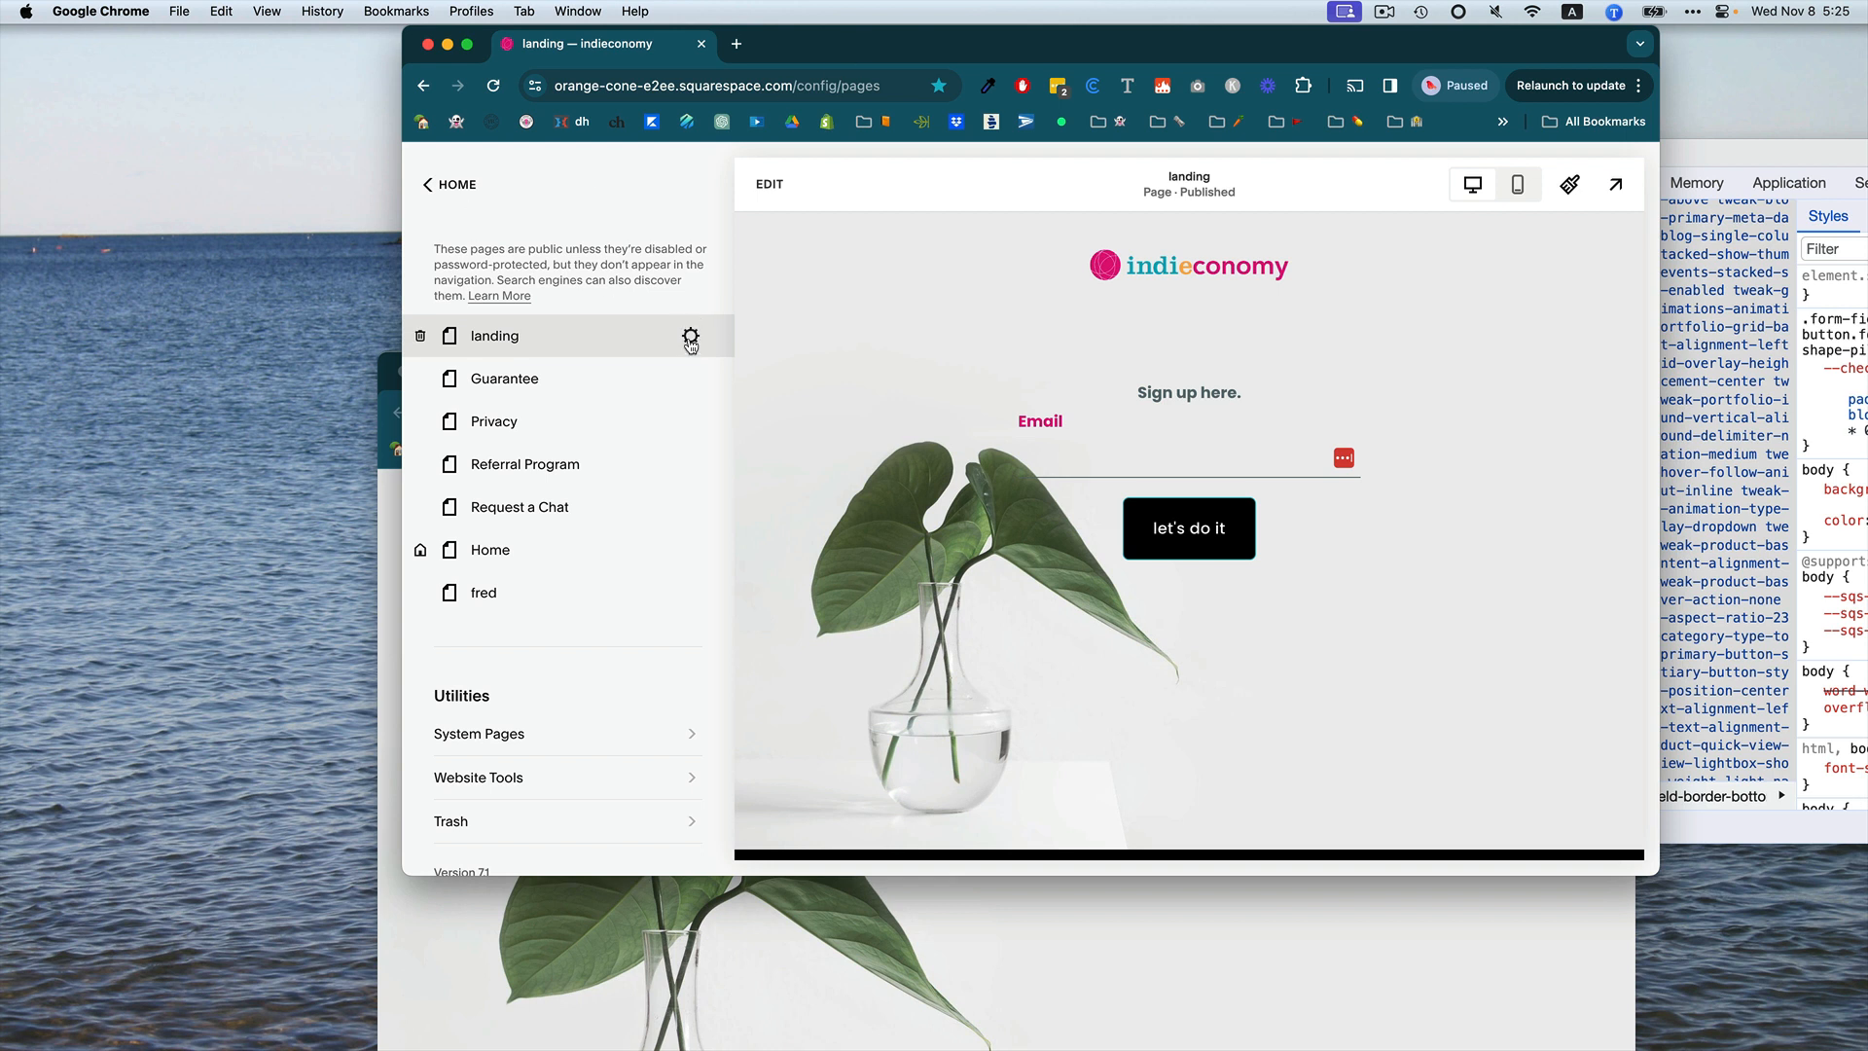
pyautogui.click(502, 778)
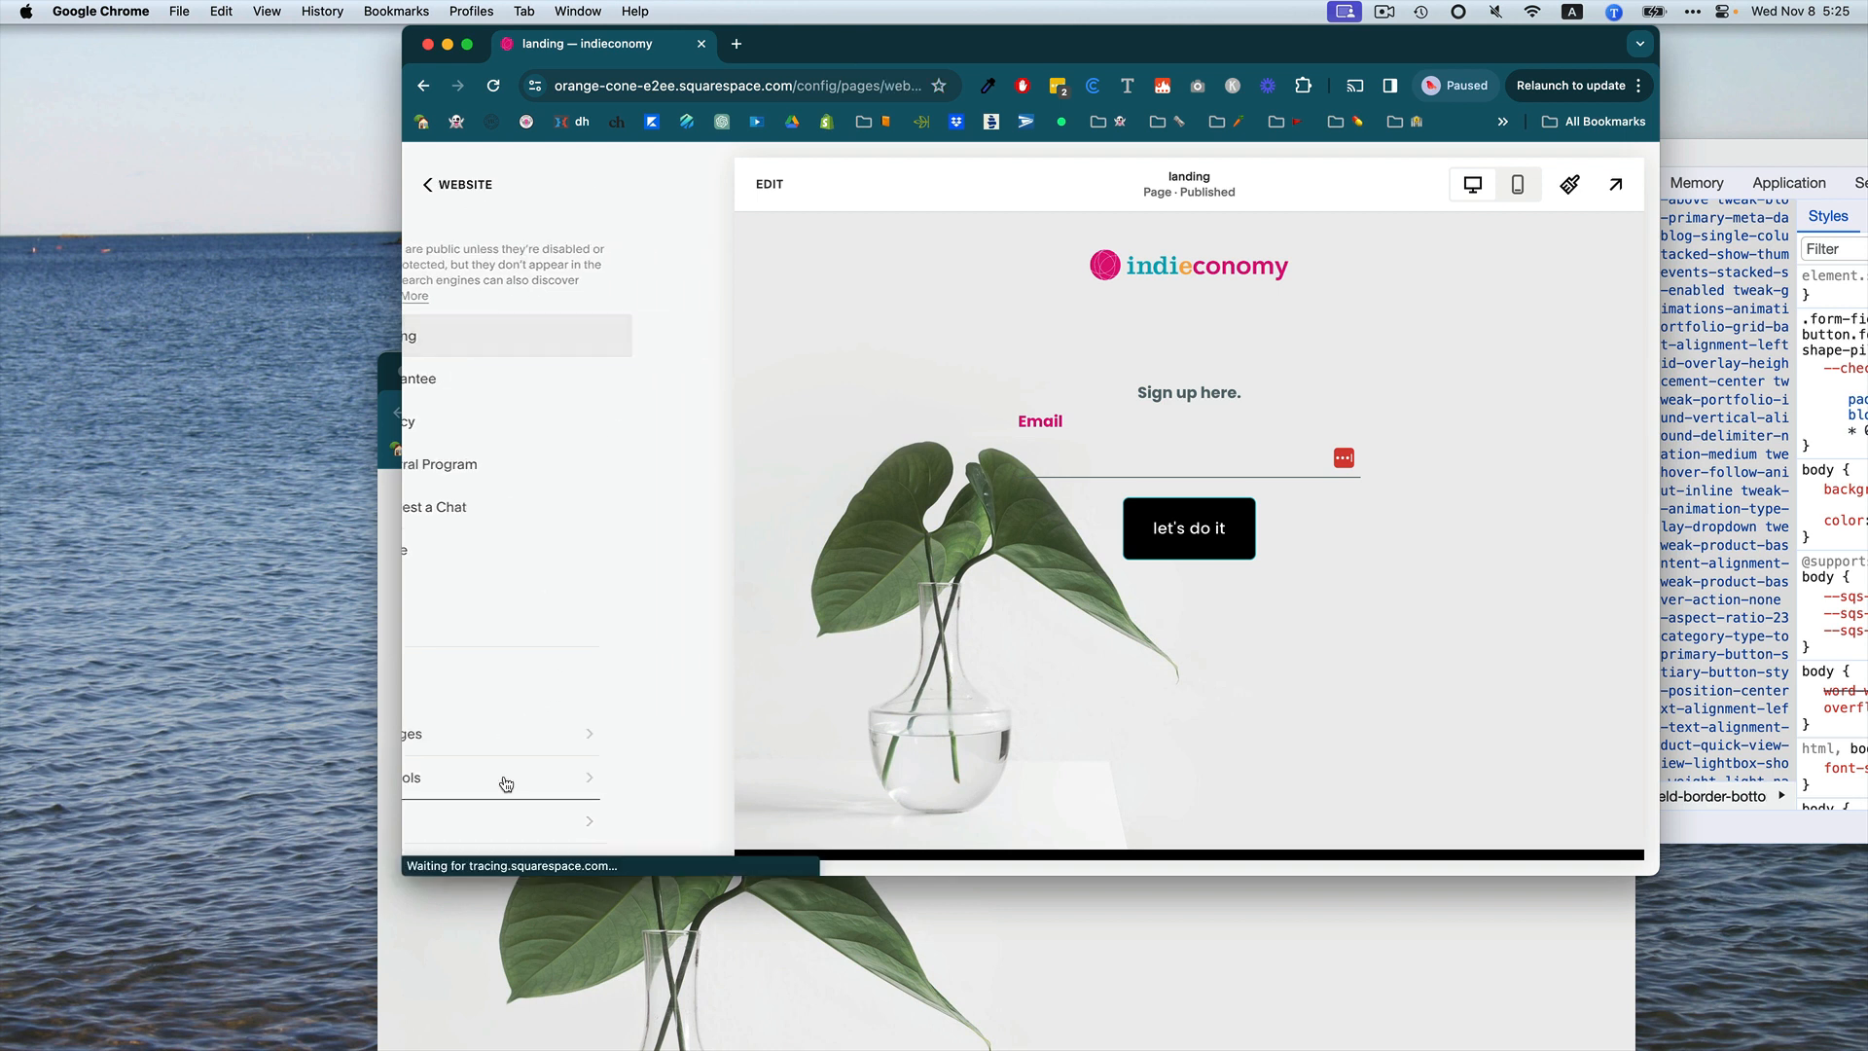
pyautogui.click(477, 343)
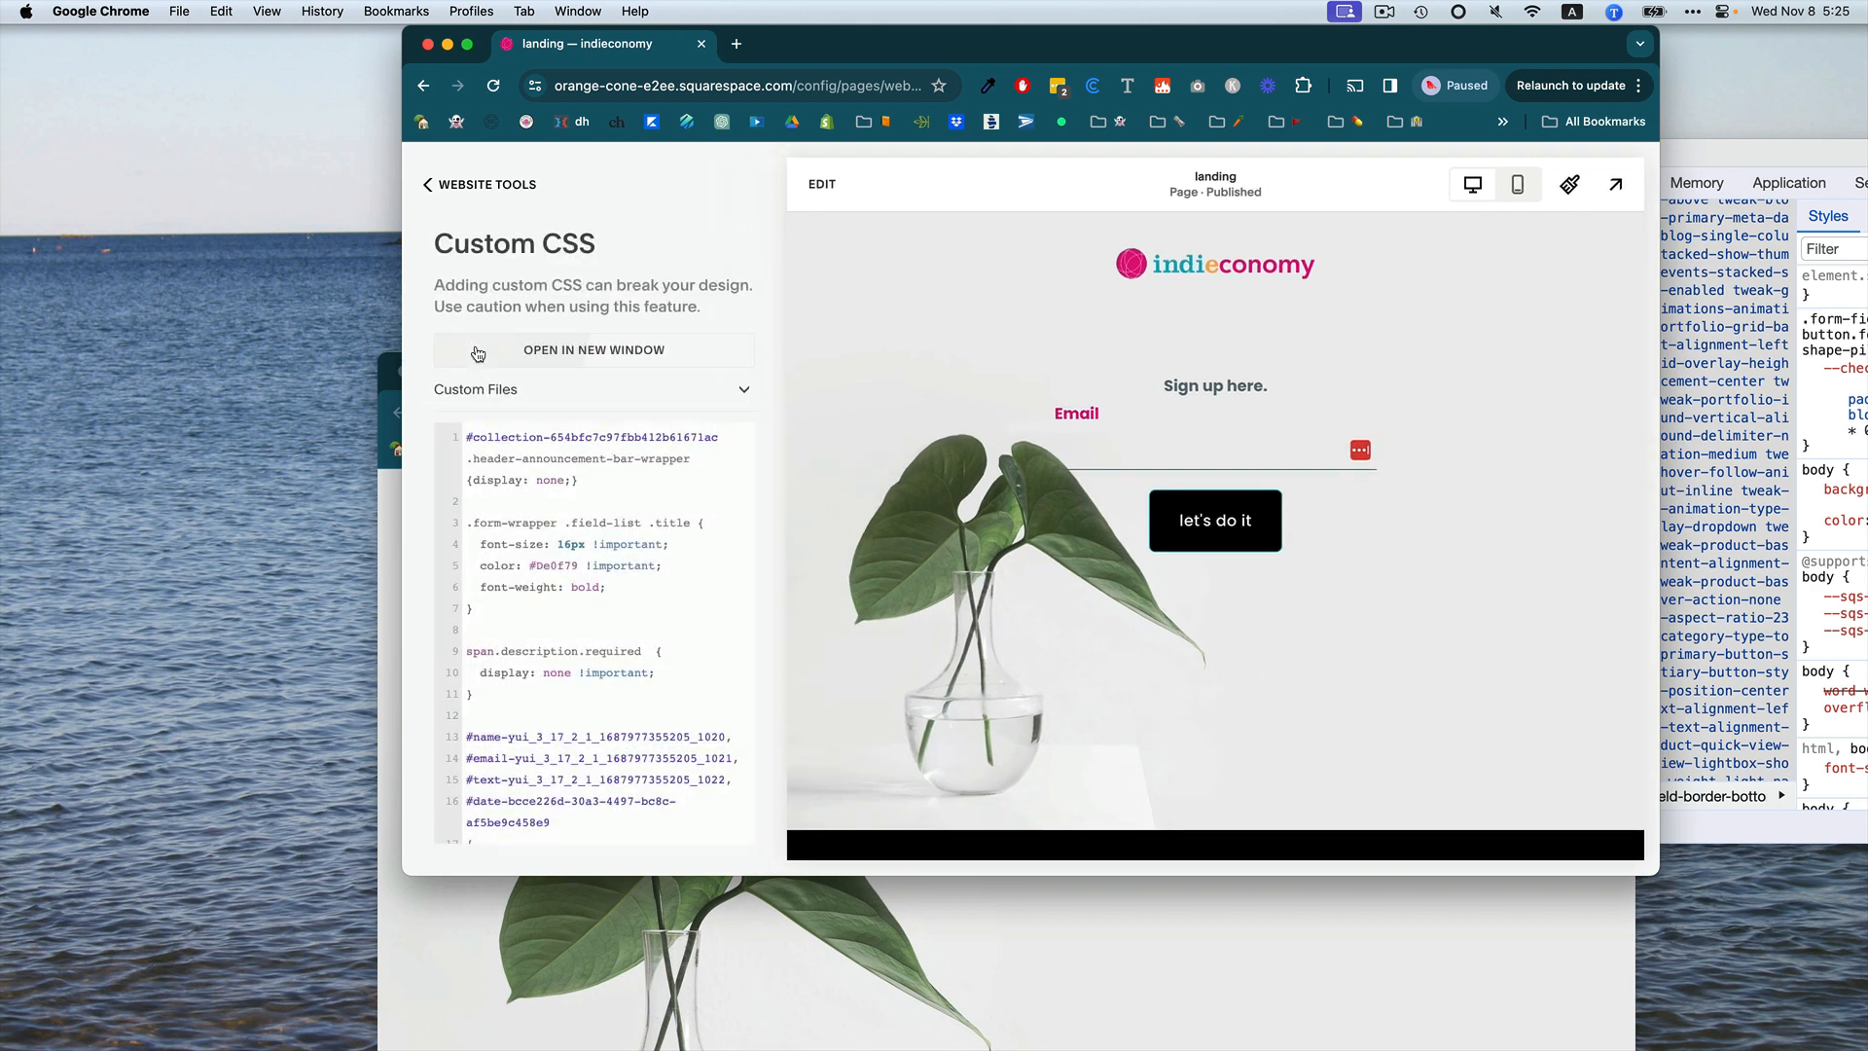
pyautogui.click(464, 440)
pyautogui.press('Return')
pyautogui.press('Return')
pyautogui.press('Return')
pyautogui.press('Return')
pyautogui.press('Return')
pyautogui.press('Return')
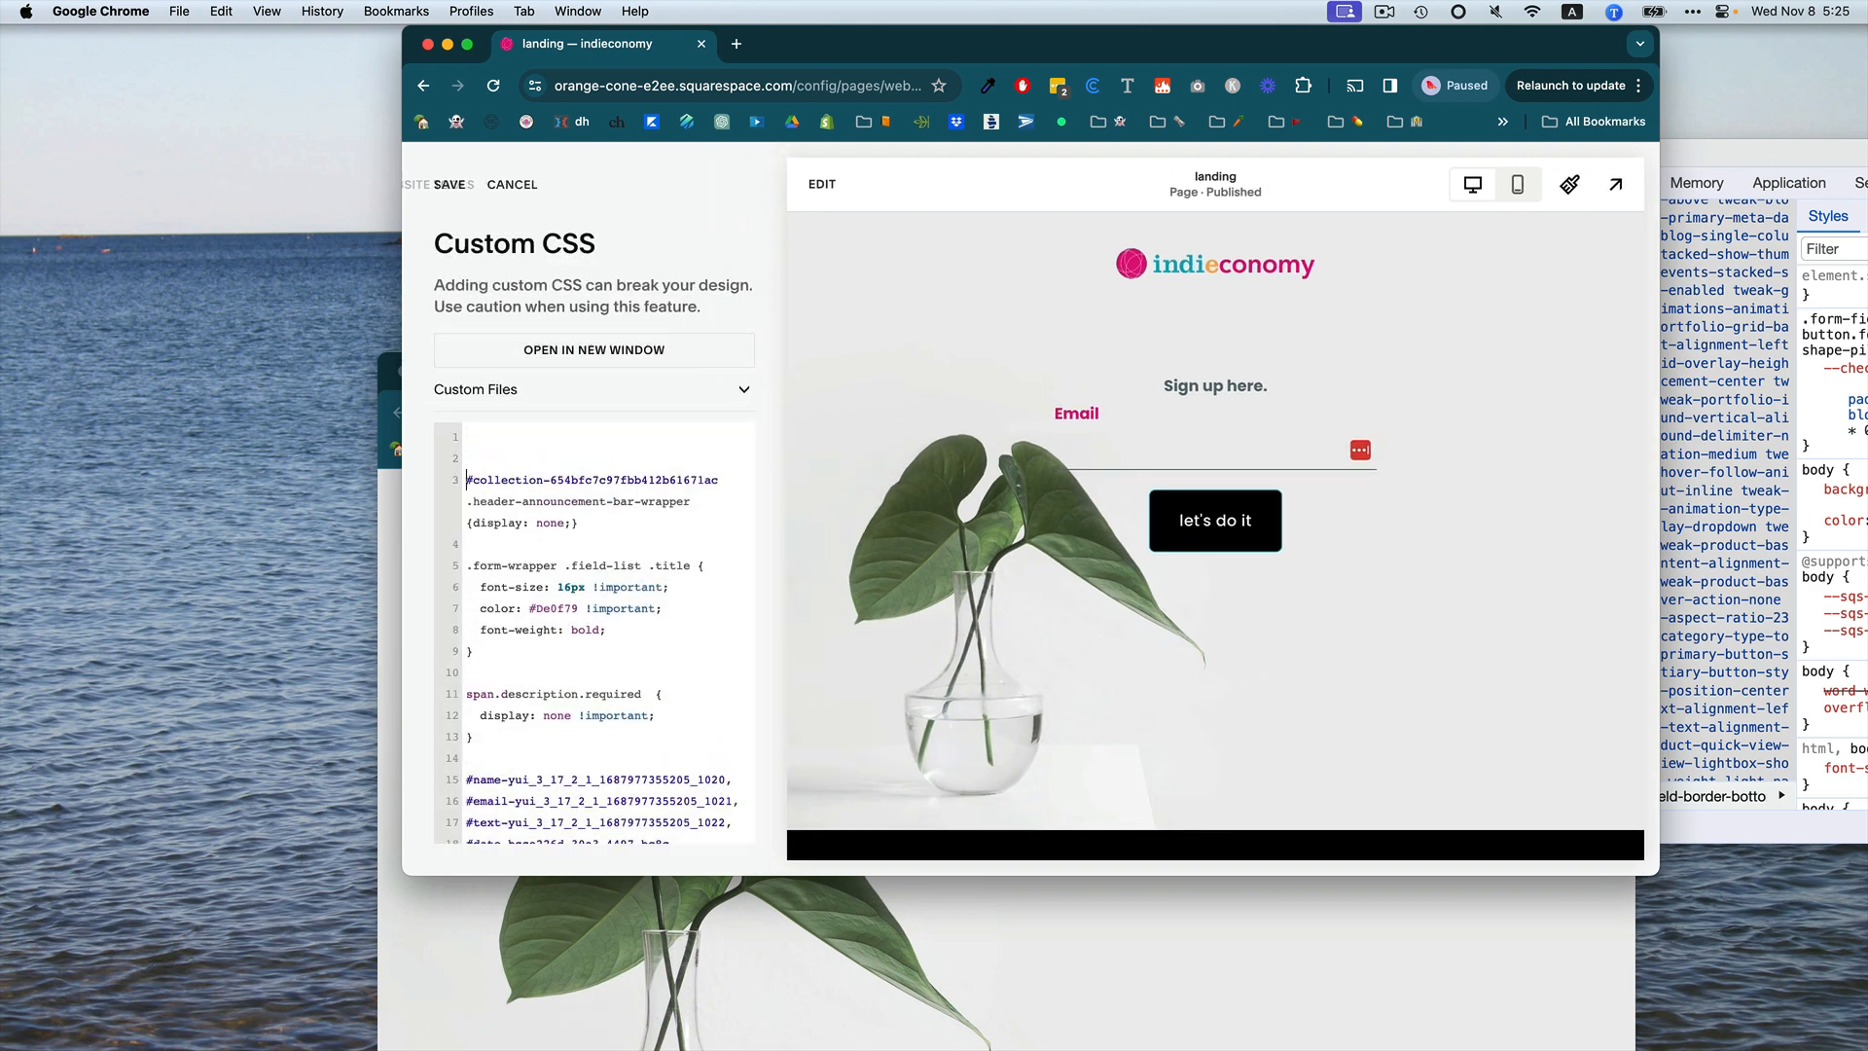
# Paste the page's ID as the selector #collection-654c07ba6d248c50d2ce2795 on the first line.
pyautogui.press('Up')
pyautogui.press('Up')
pyautogui.press('Up')
pyautogui.press('Up')
pyautogui.press('Up')
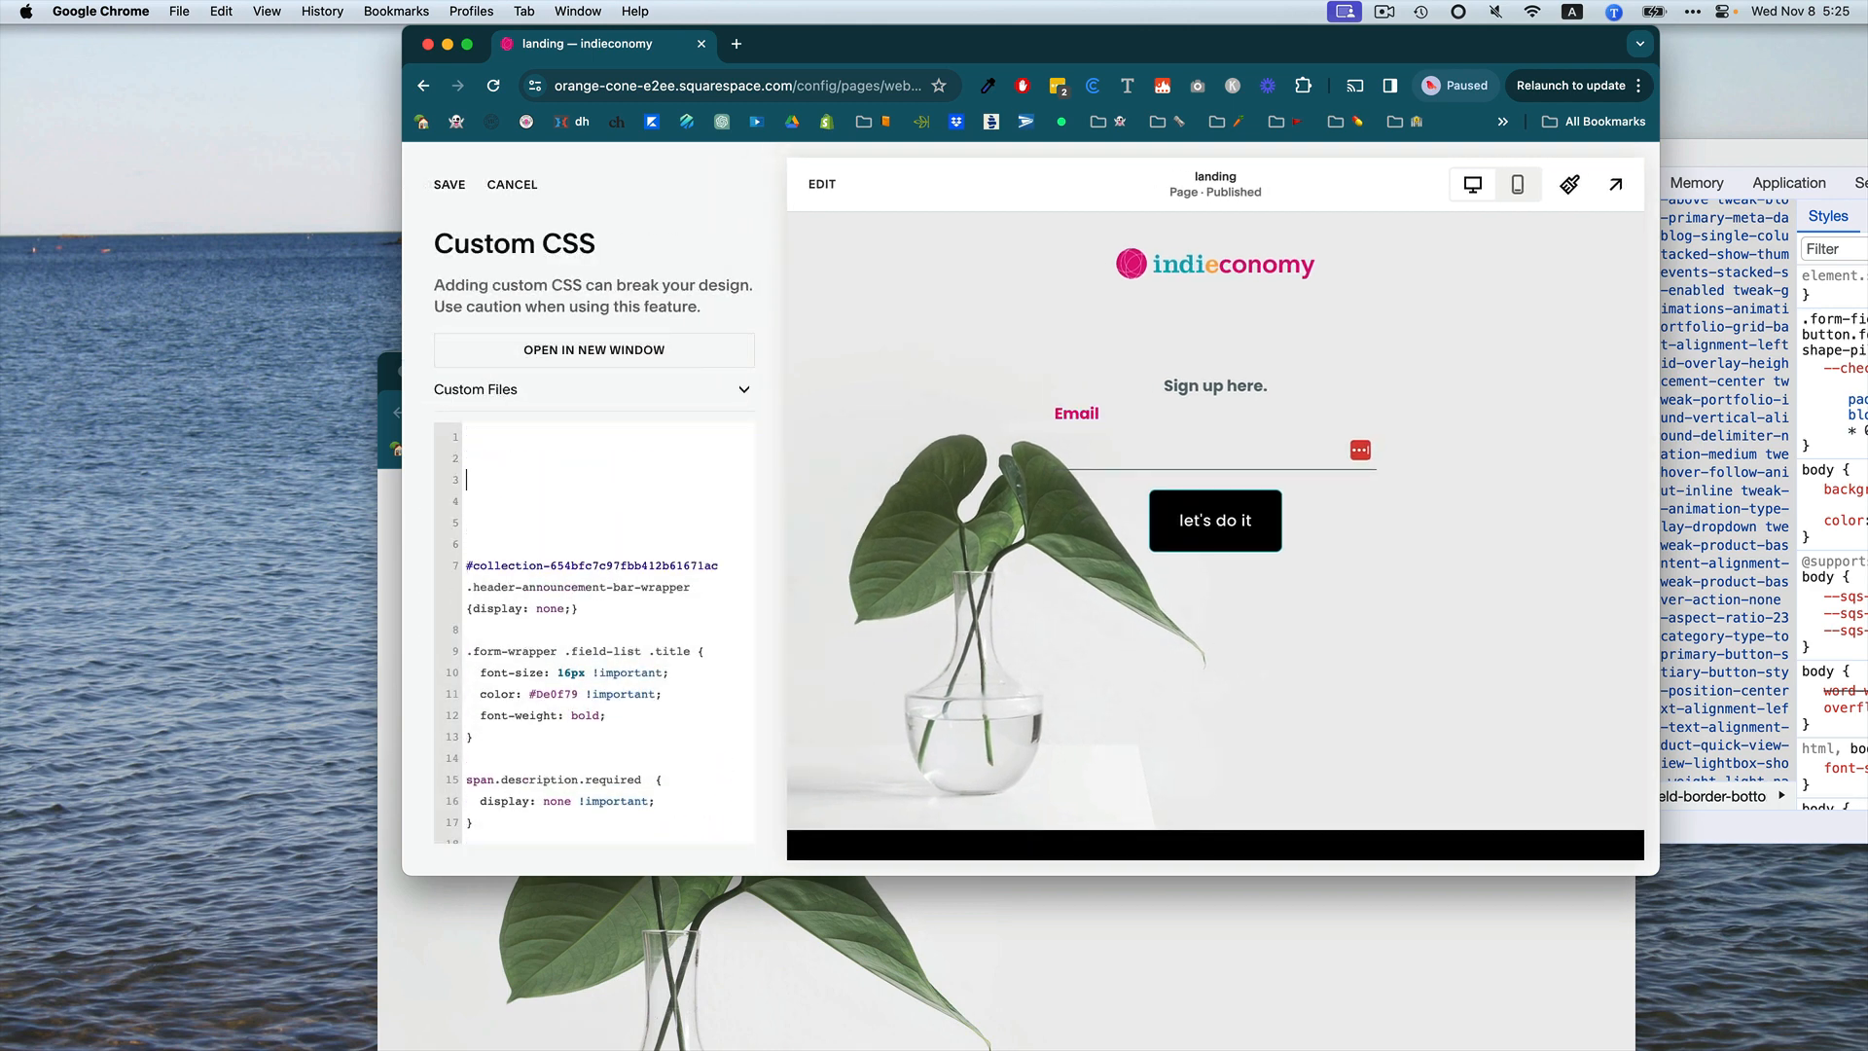
pyautogui.press('super+v')
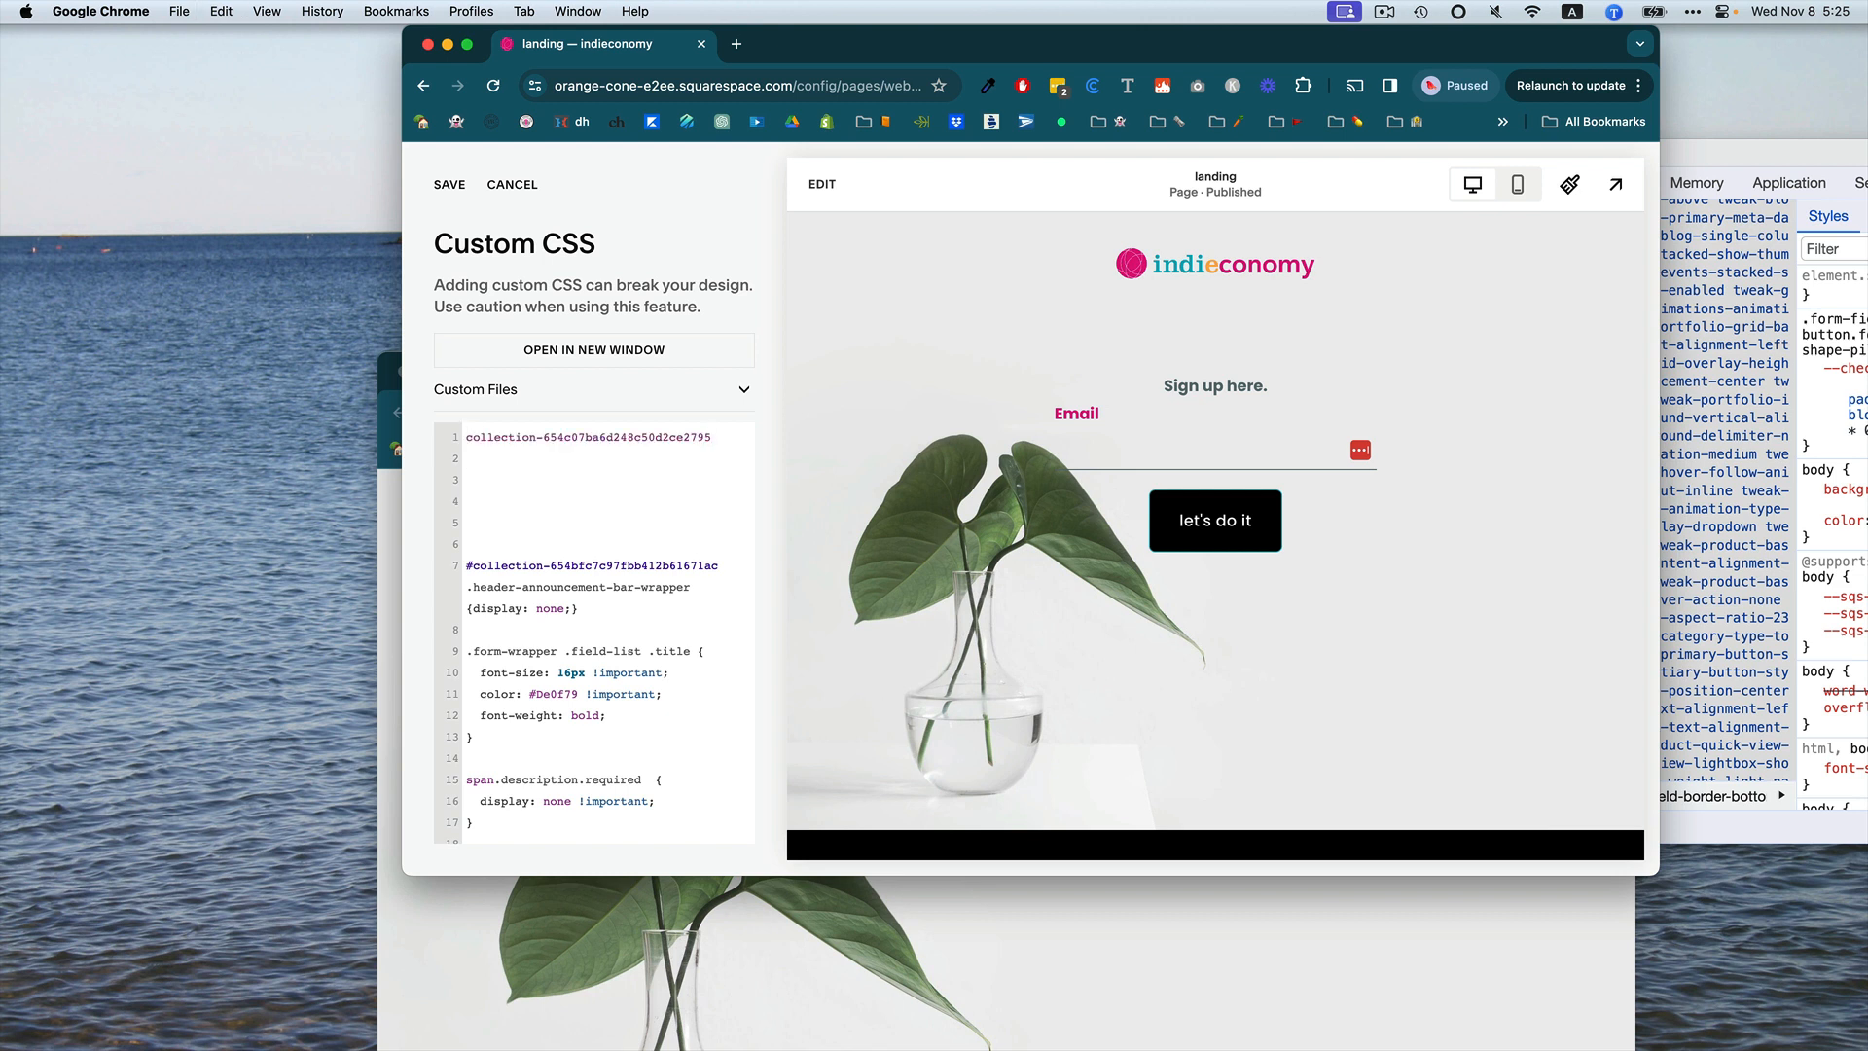
pyautogui.write('#')
pyautogui.press('Return')
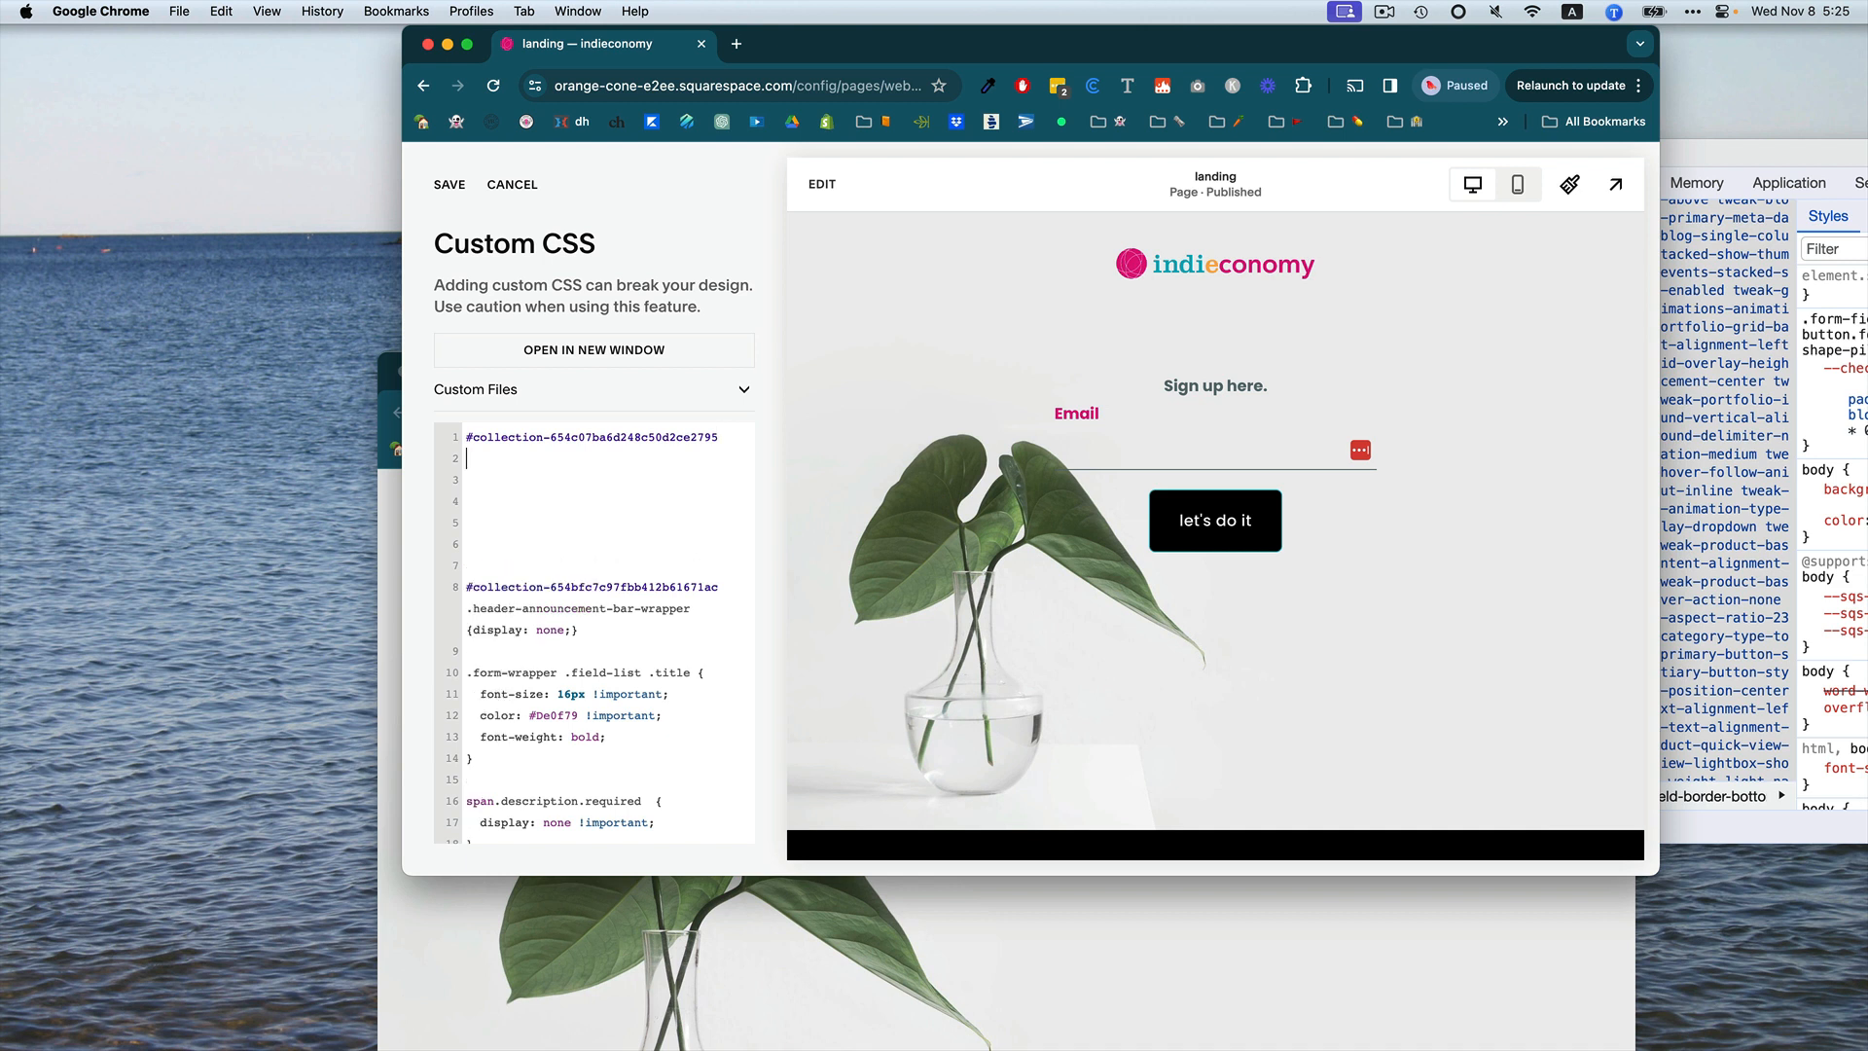
# Add .header-announcement-bar-wrapper after the page ID selector on the first rule, with a display: none; declaration.
pyautogui.press('BackSpace')
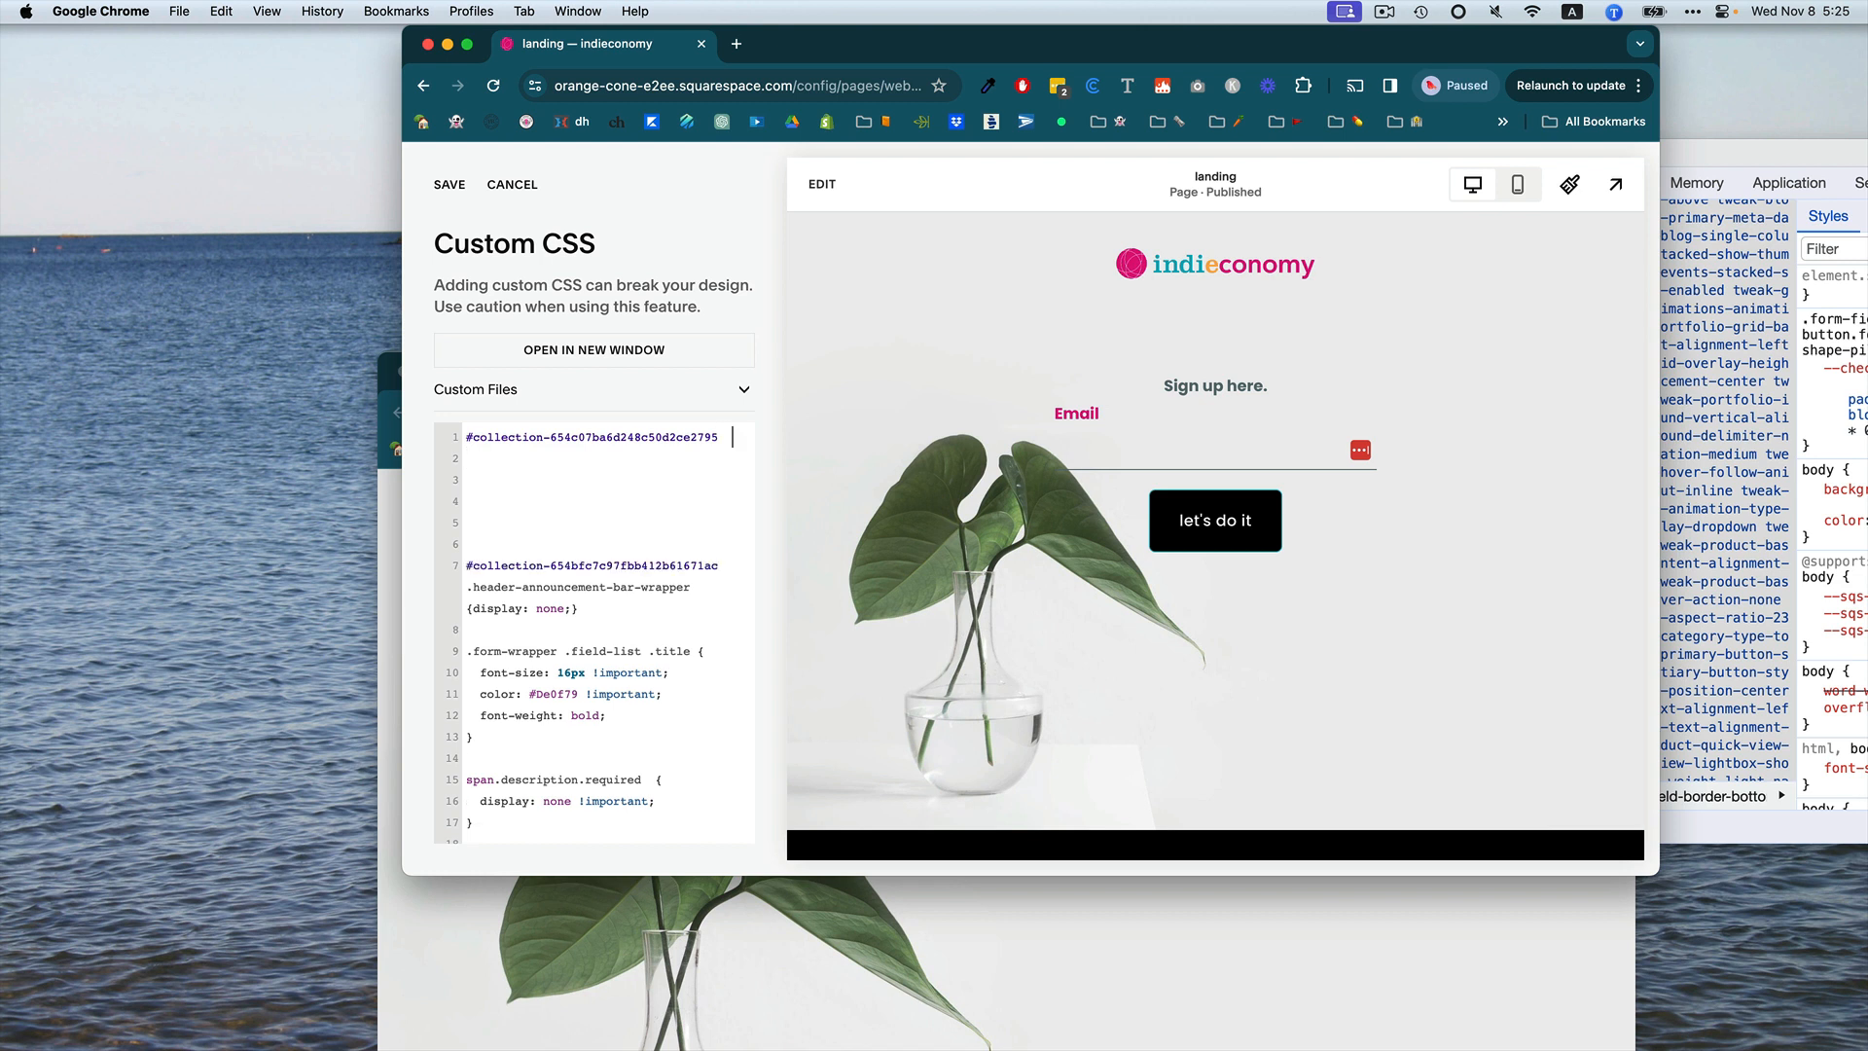
pyautogui.press('Return')
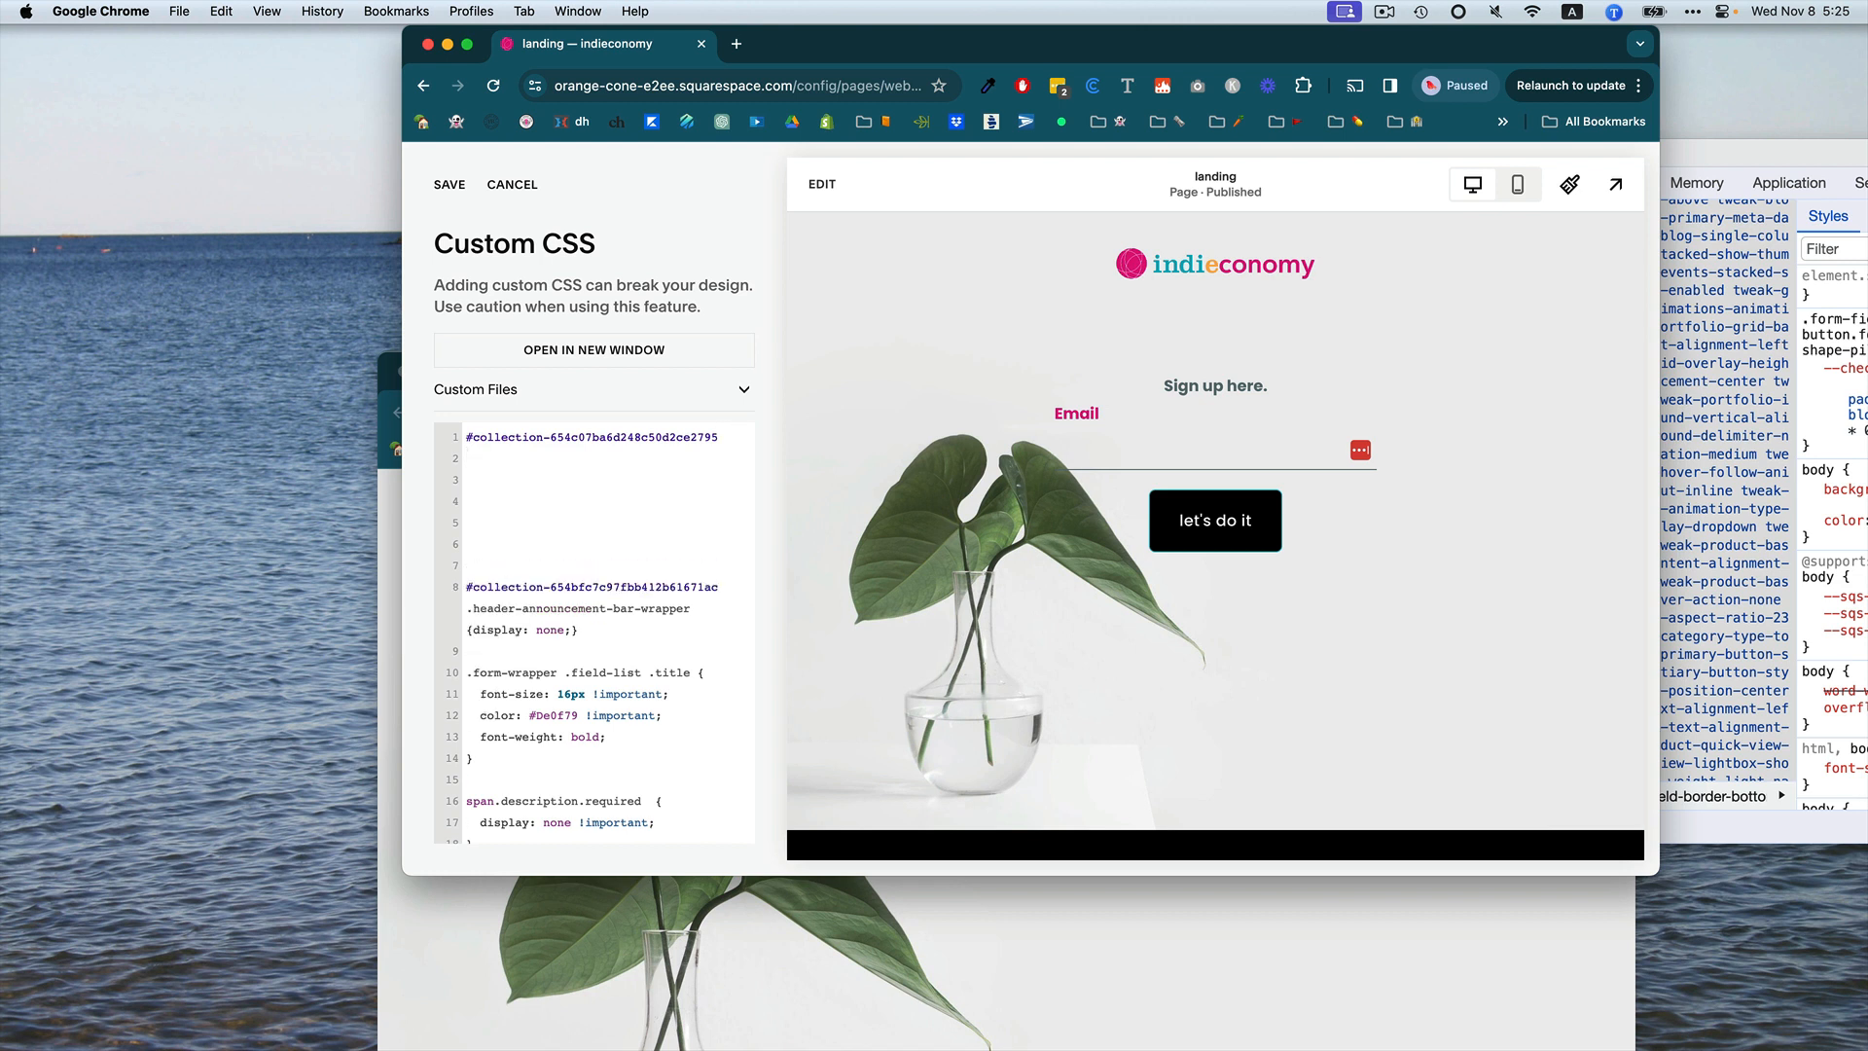
pyautogui.write('.')
pyautogui.write('header-announcement-bar-wrapper')
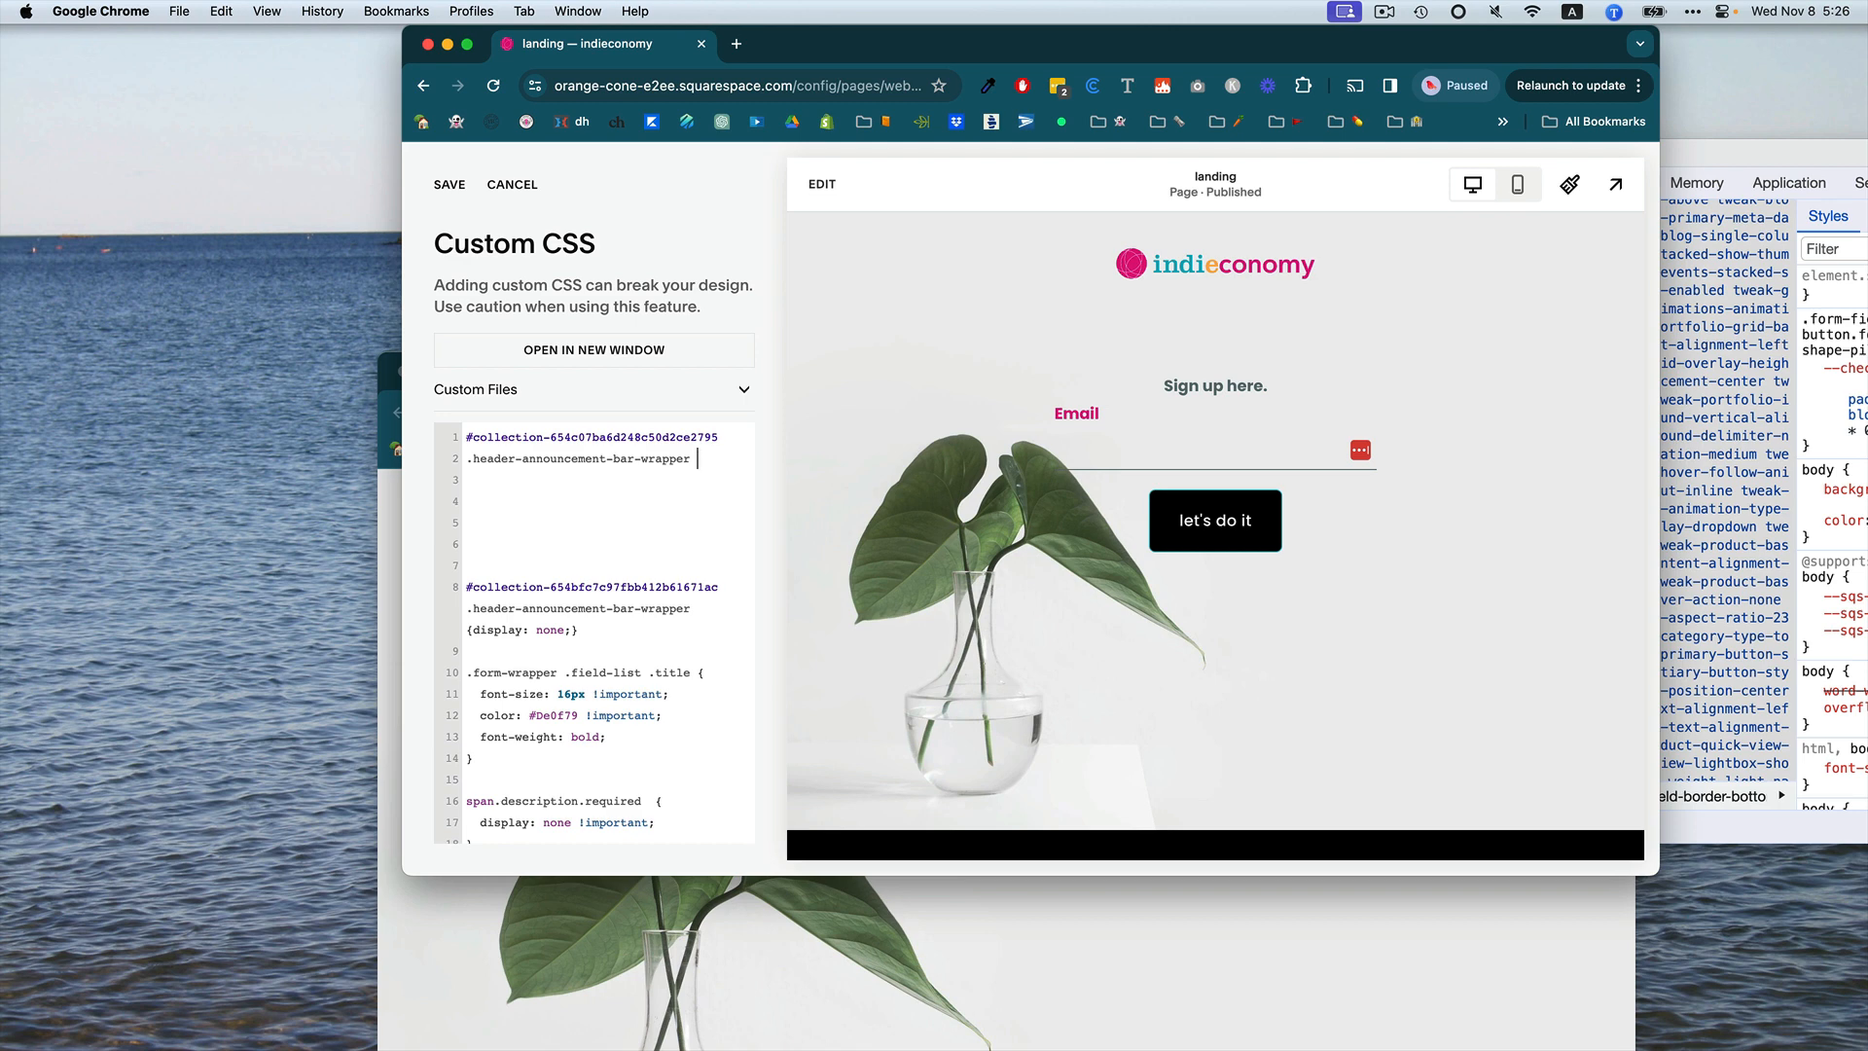
pyautogui.write('{display')
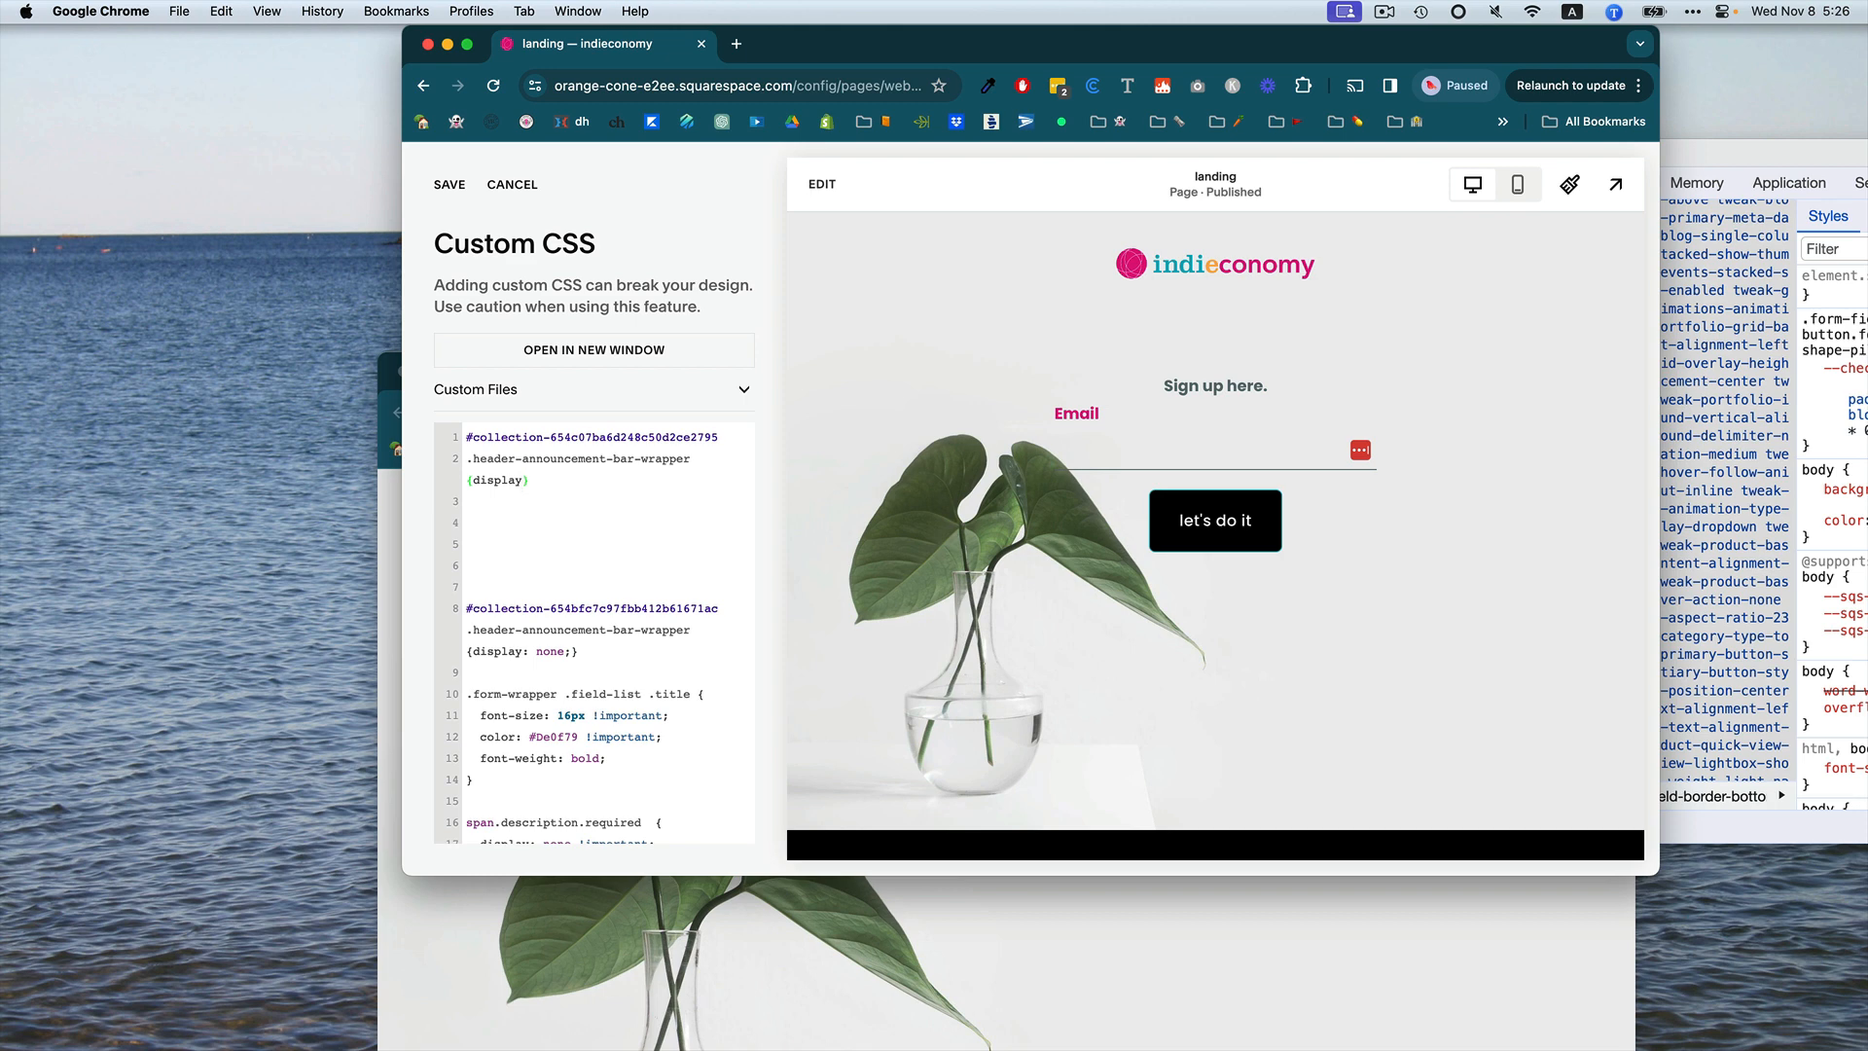
pyautogui.write(': none;')
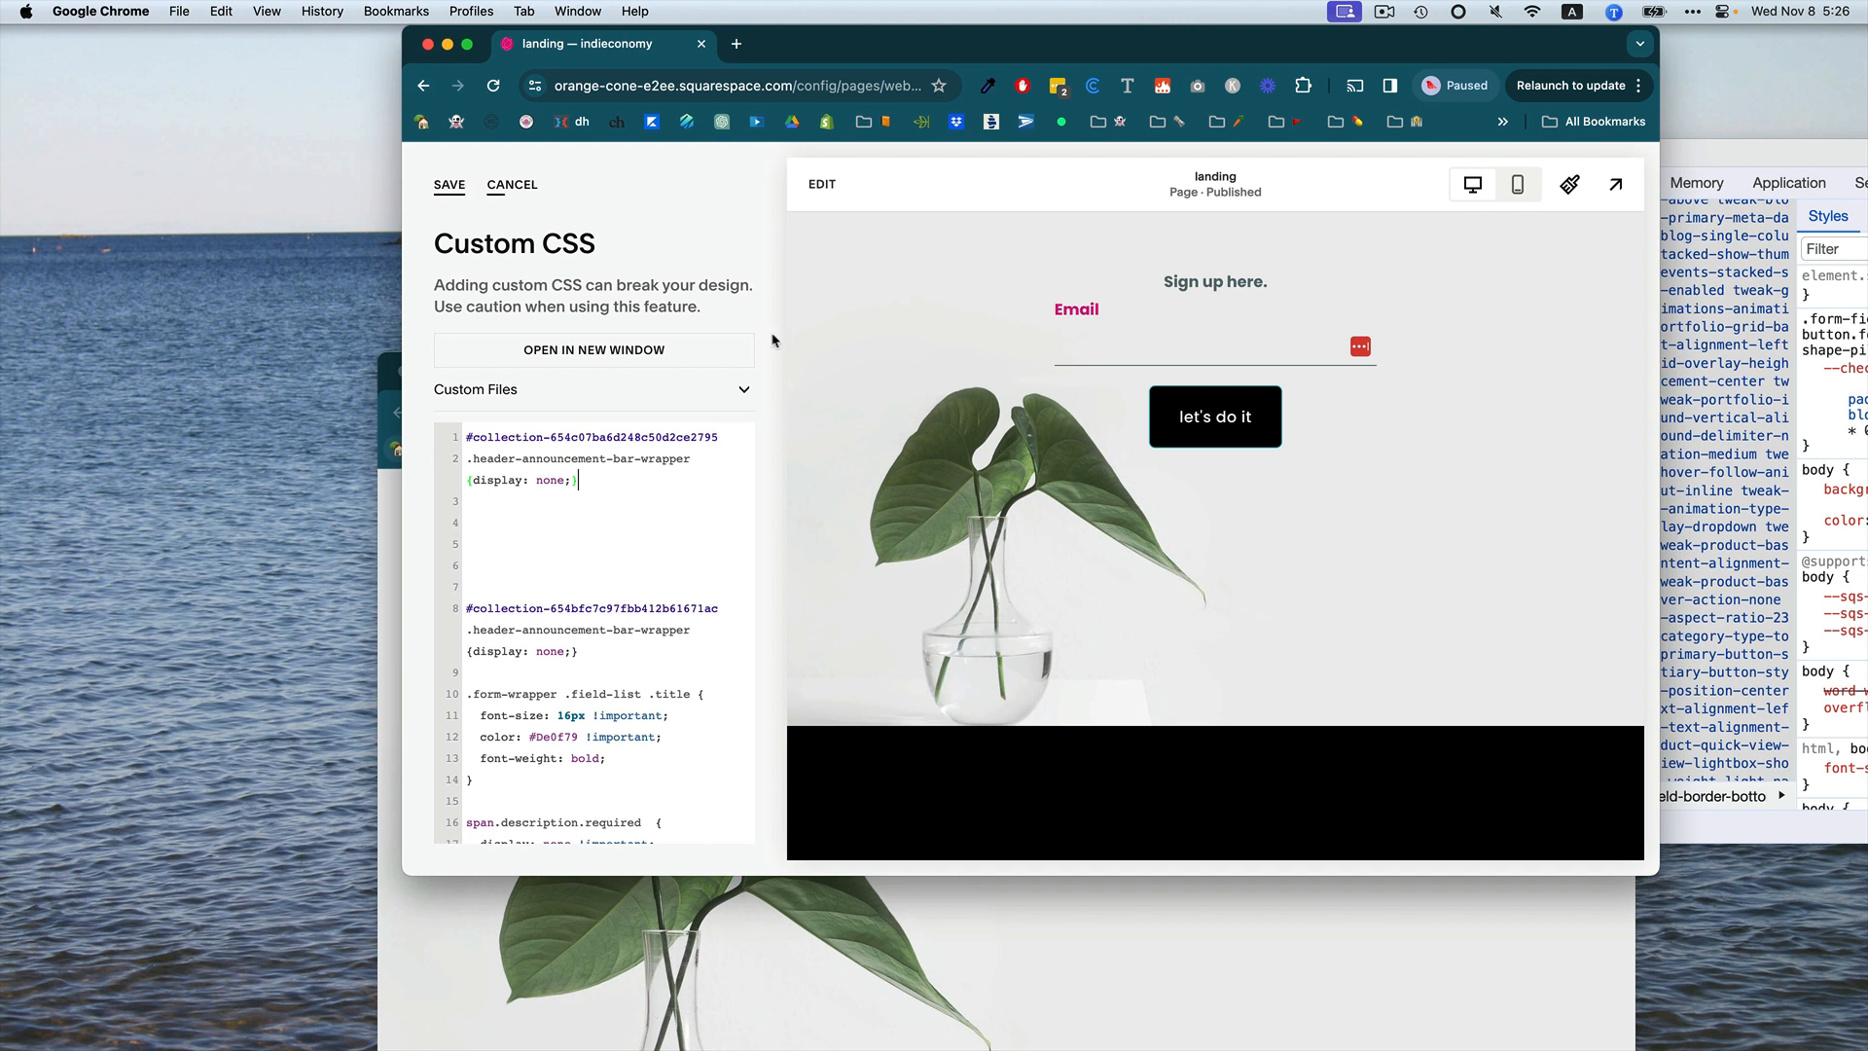
# Extend the rule with a second selector, #collection-654c07ba6d248c50d2ce2795 footer, so the page's footer is hidden too.
pyautogui.scroll(-2, 1006, 584)
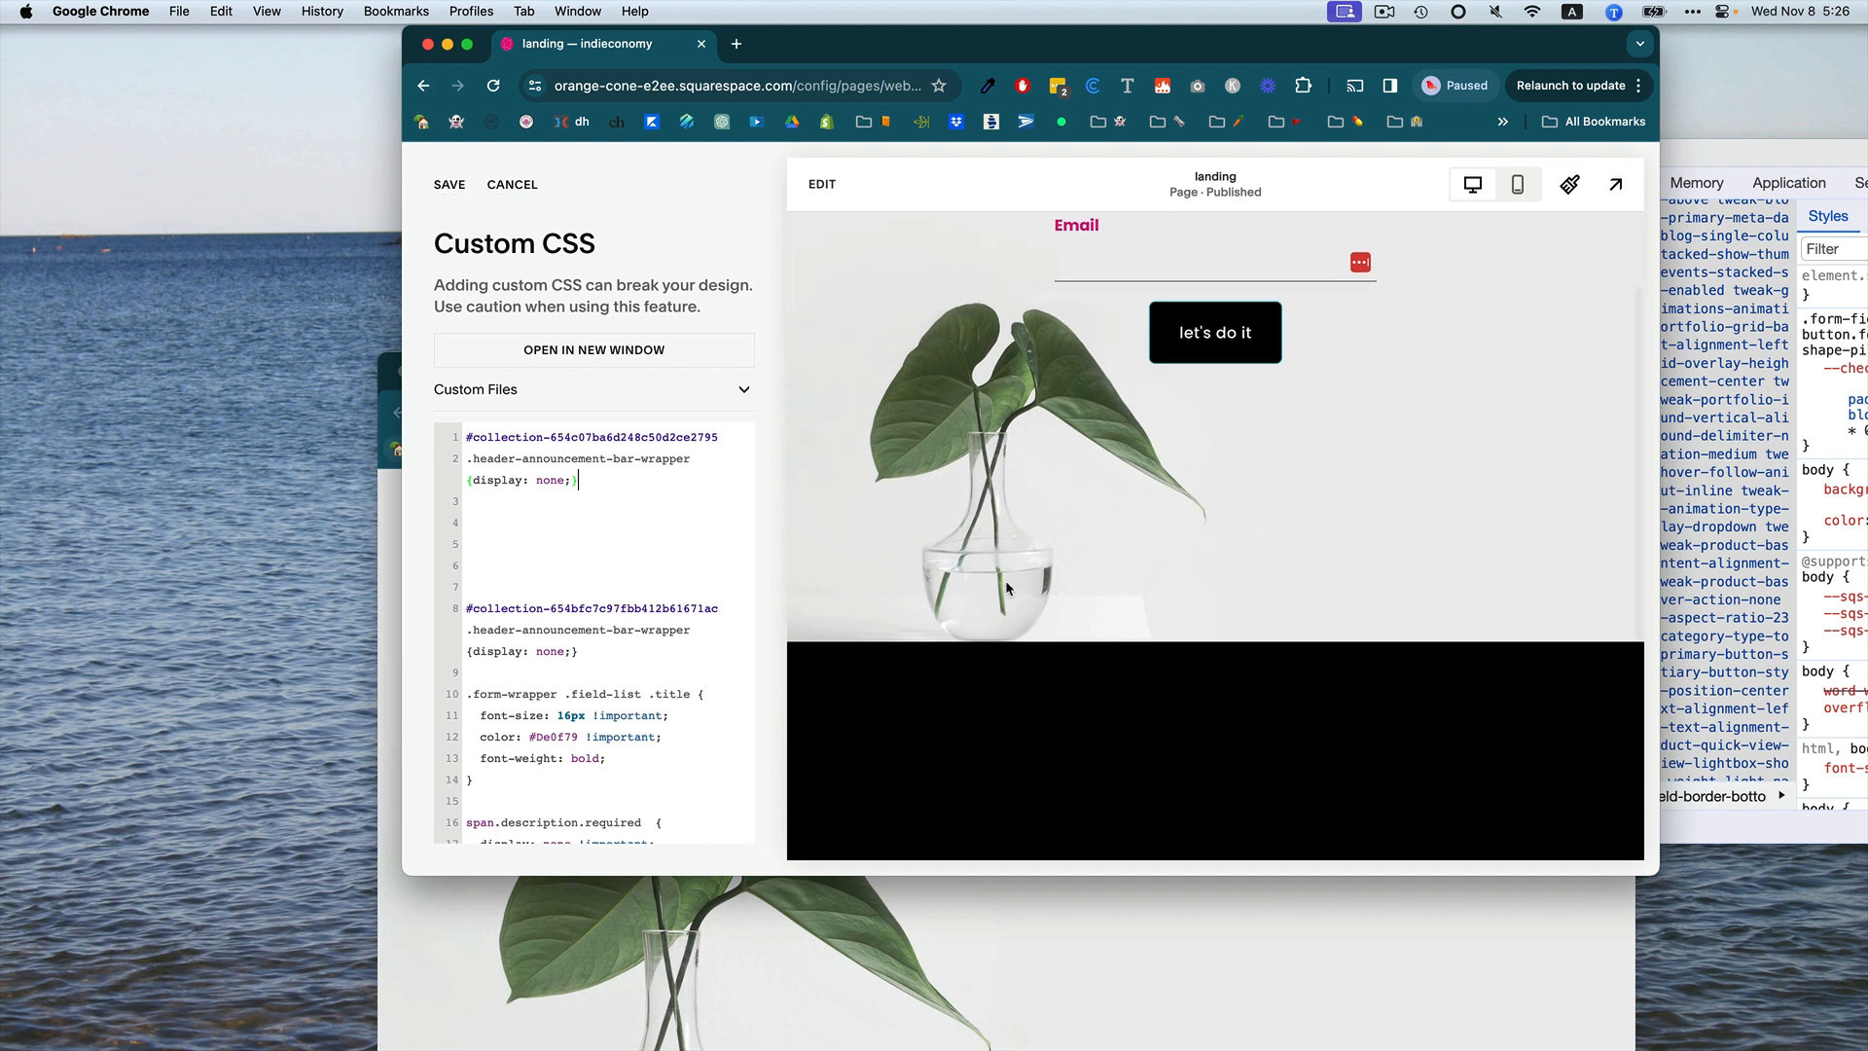
pyautogui.scroll(2, 1006, 580)
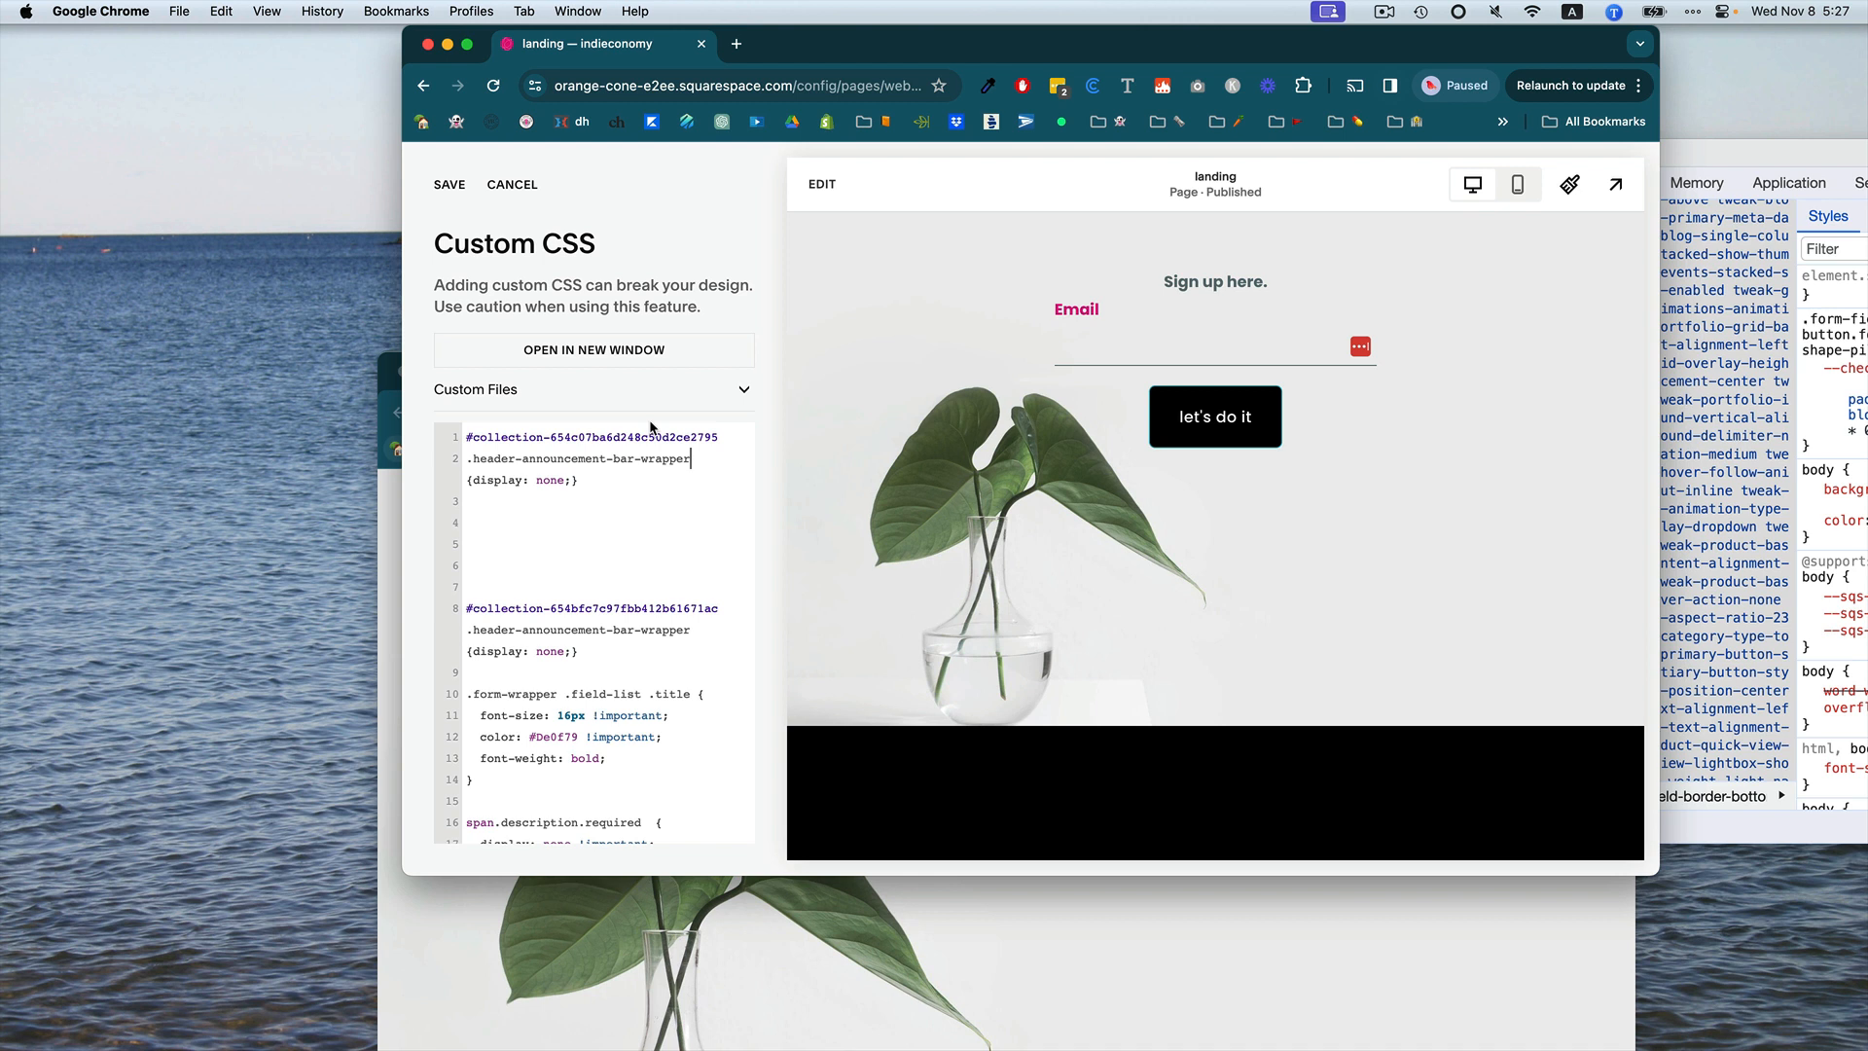
pyautogui.write(',')
pyautogui.click(524, 433)
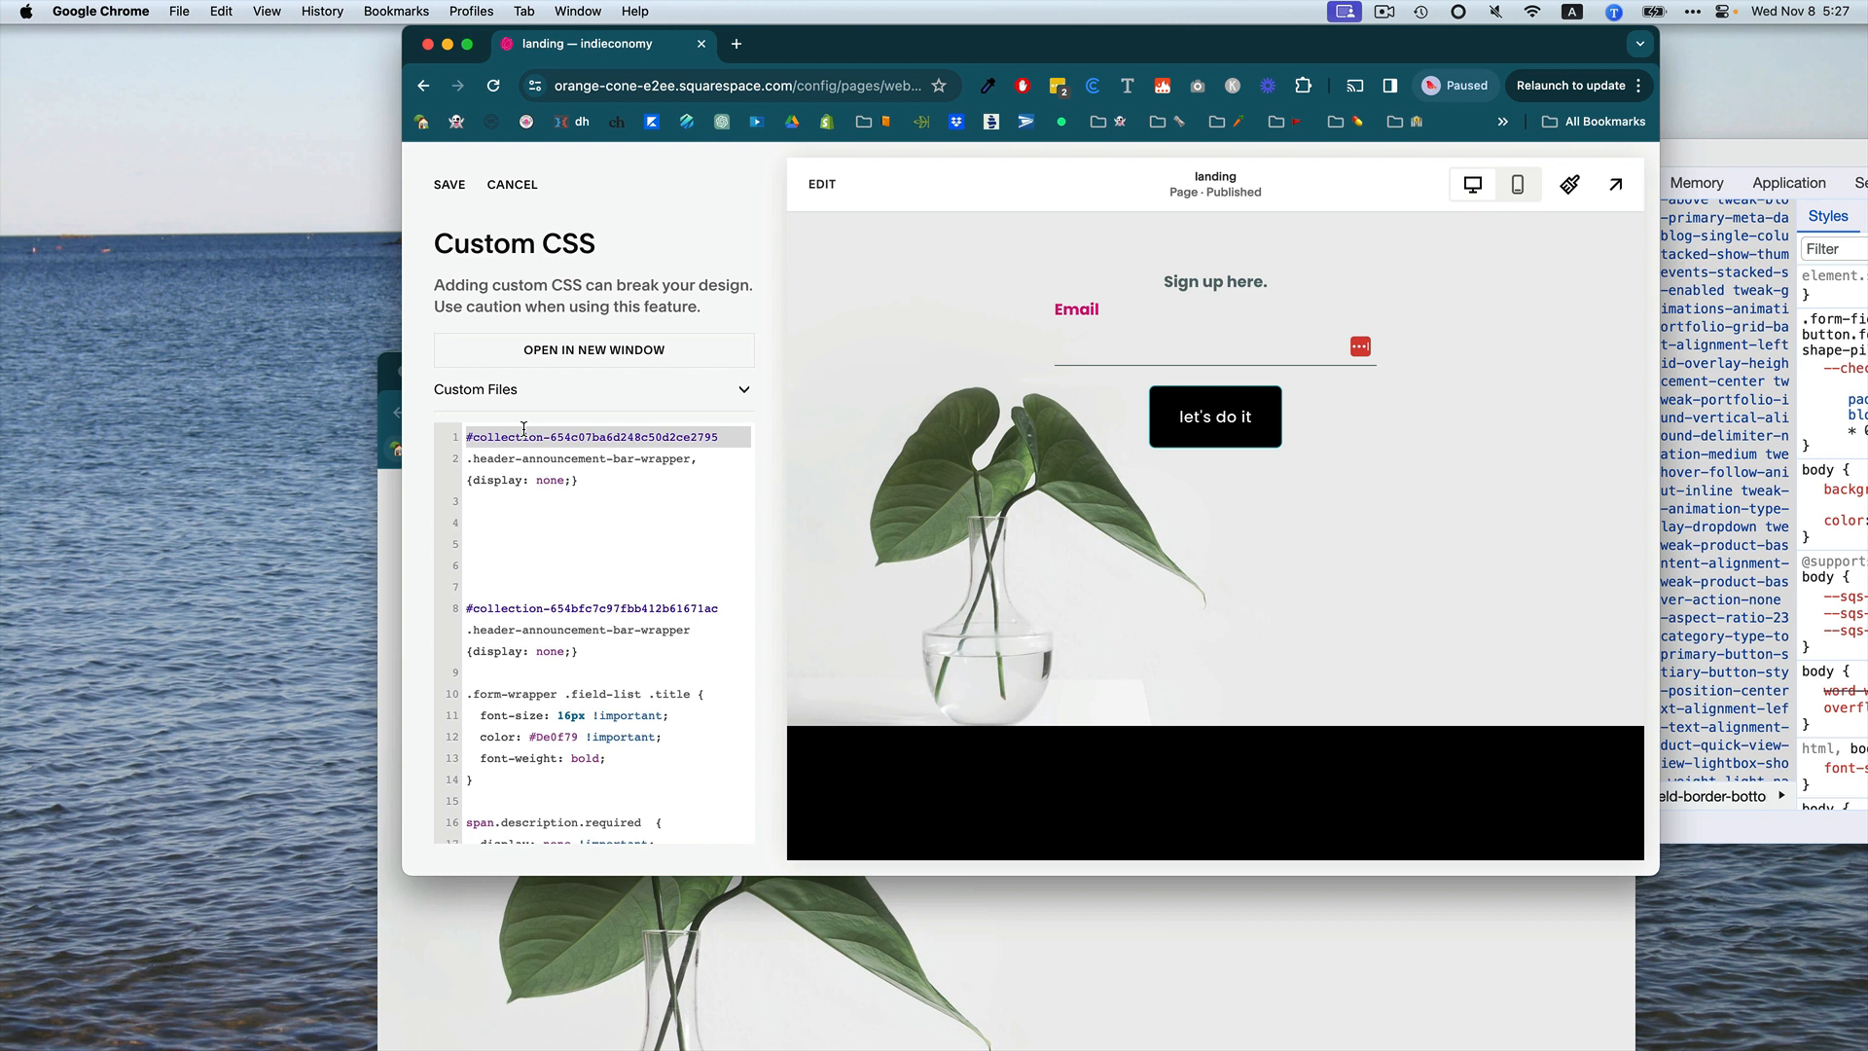
pyautogui.click(737, 453)
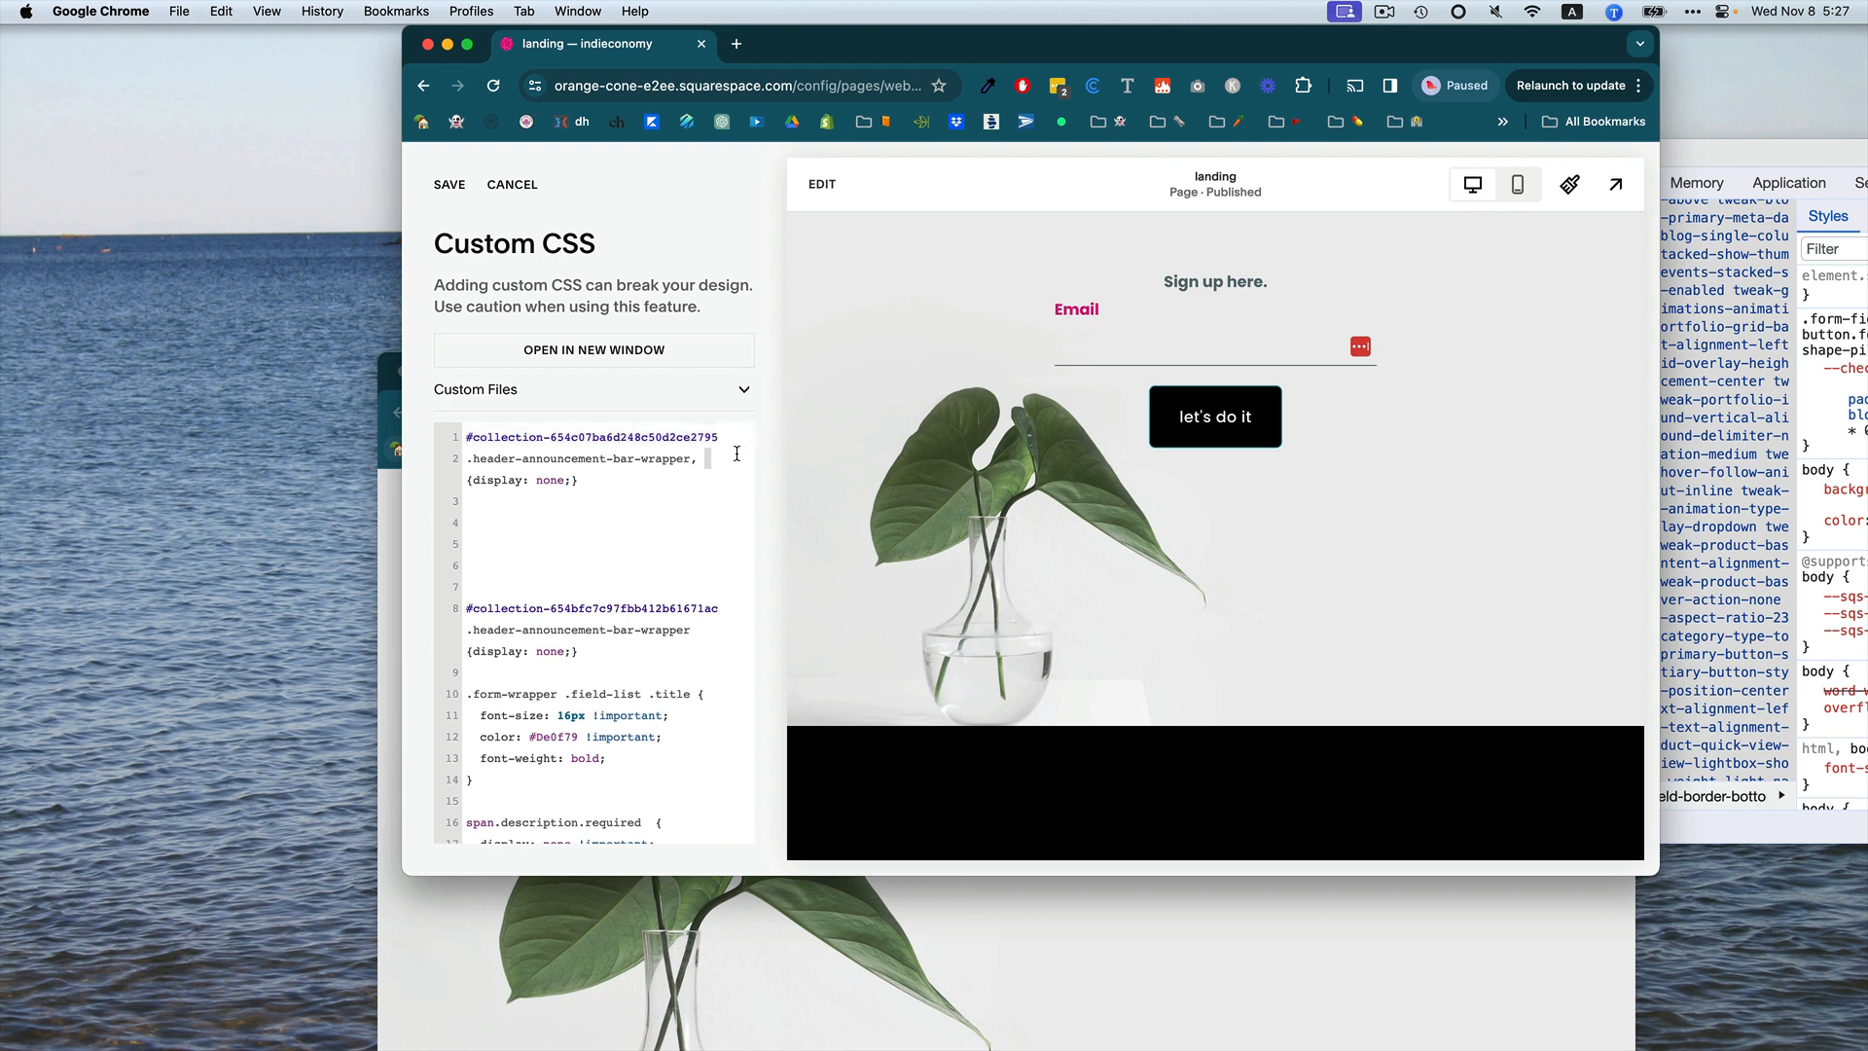
pyautogui.write('#collection-654c07ba6d248c50d2ce2795')
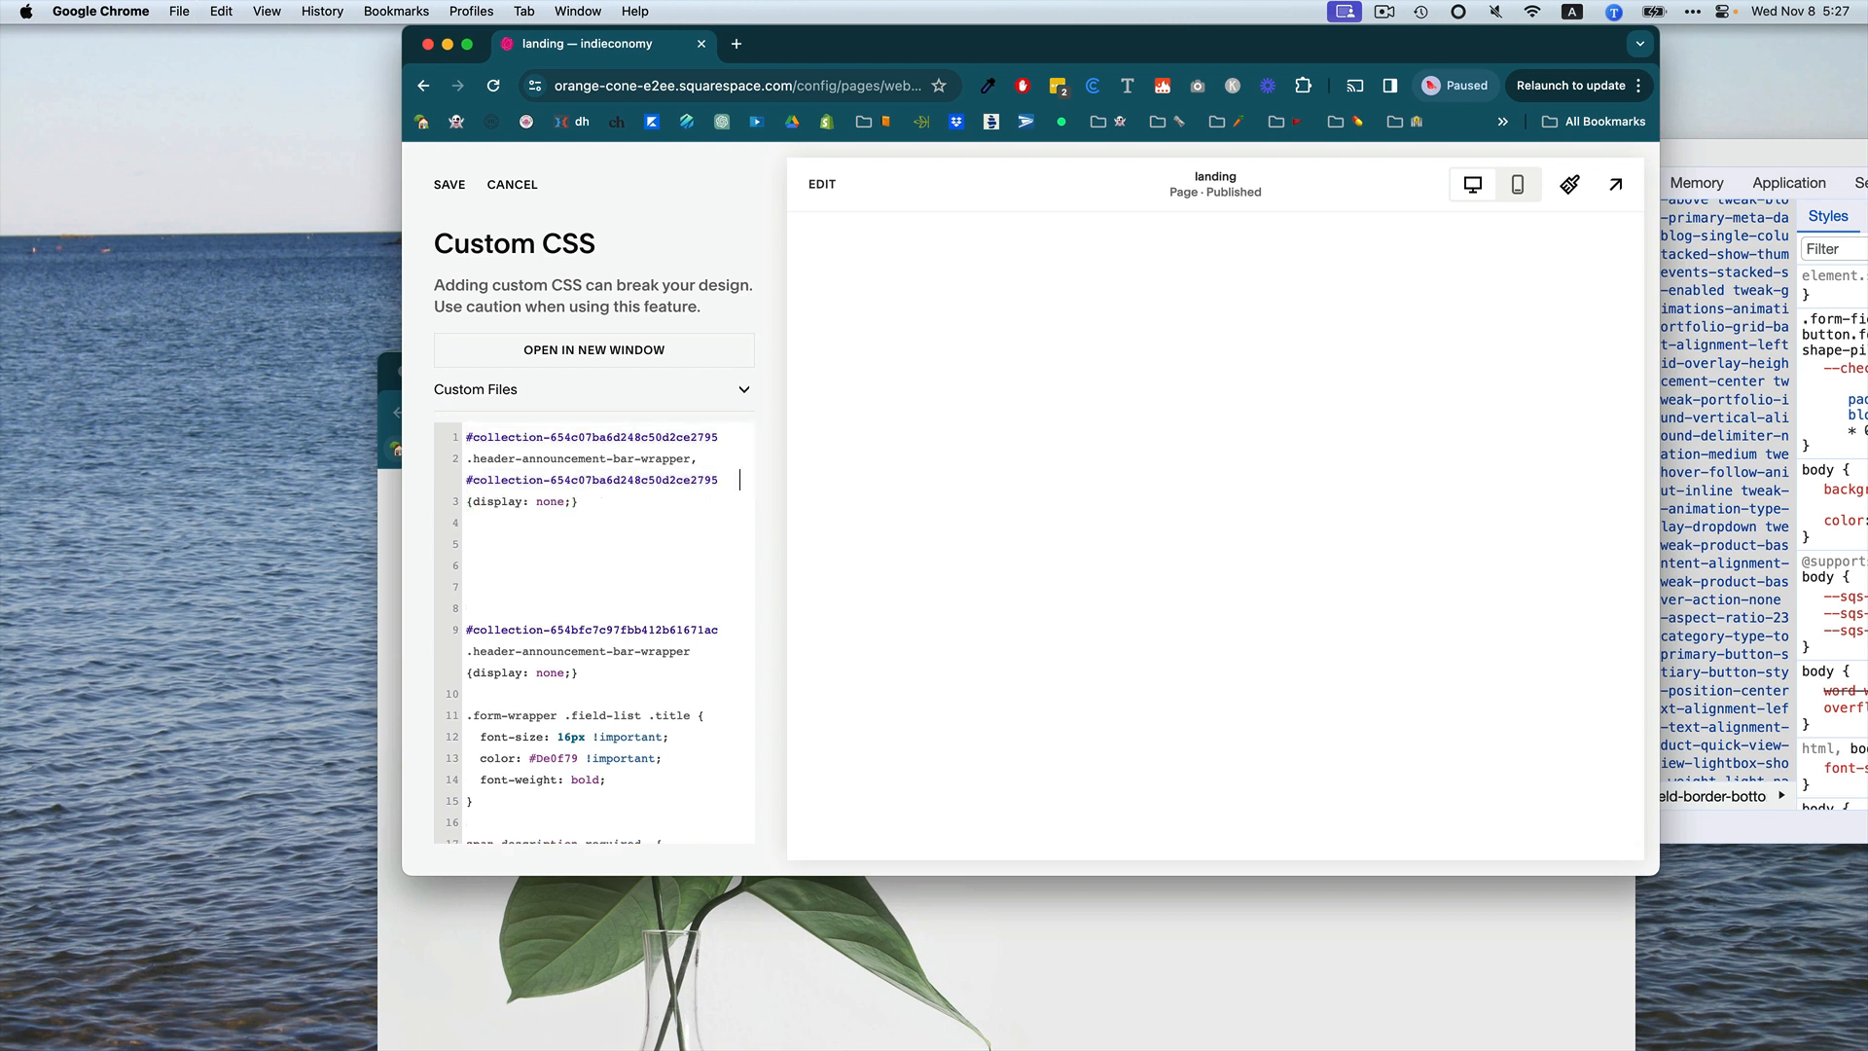
pyautogui.press('Left')
pyautogui.write('footer')
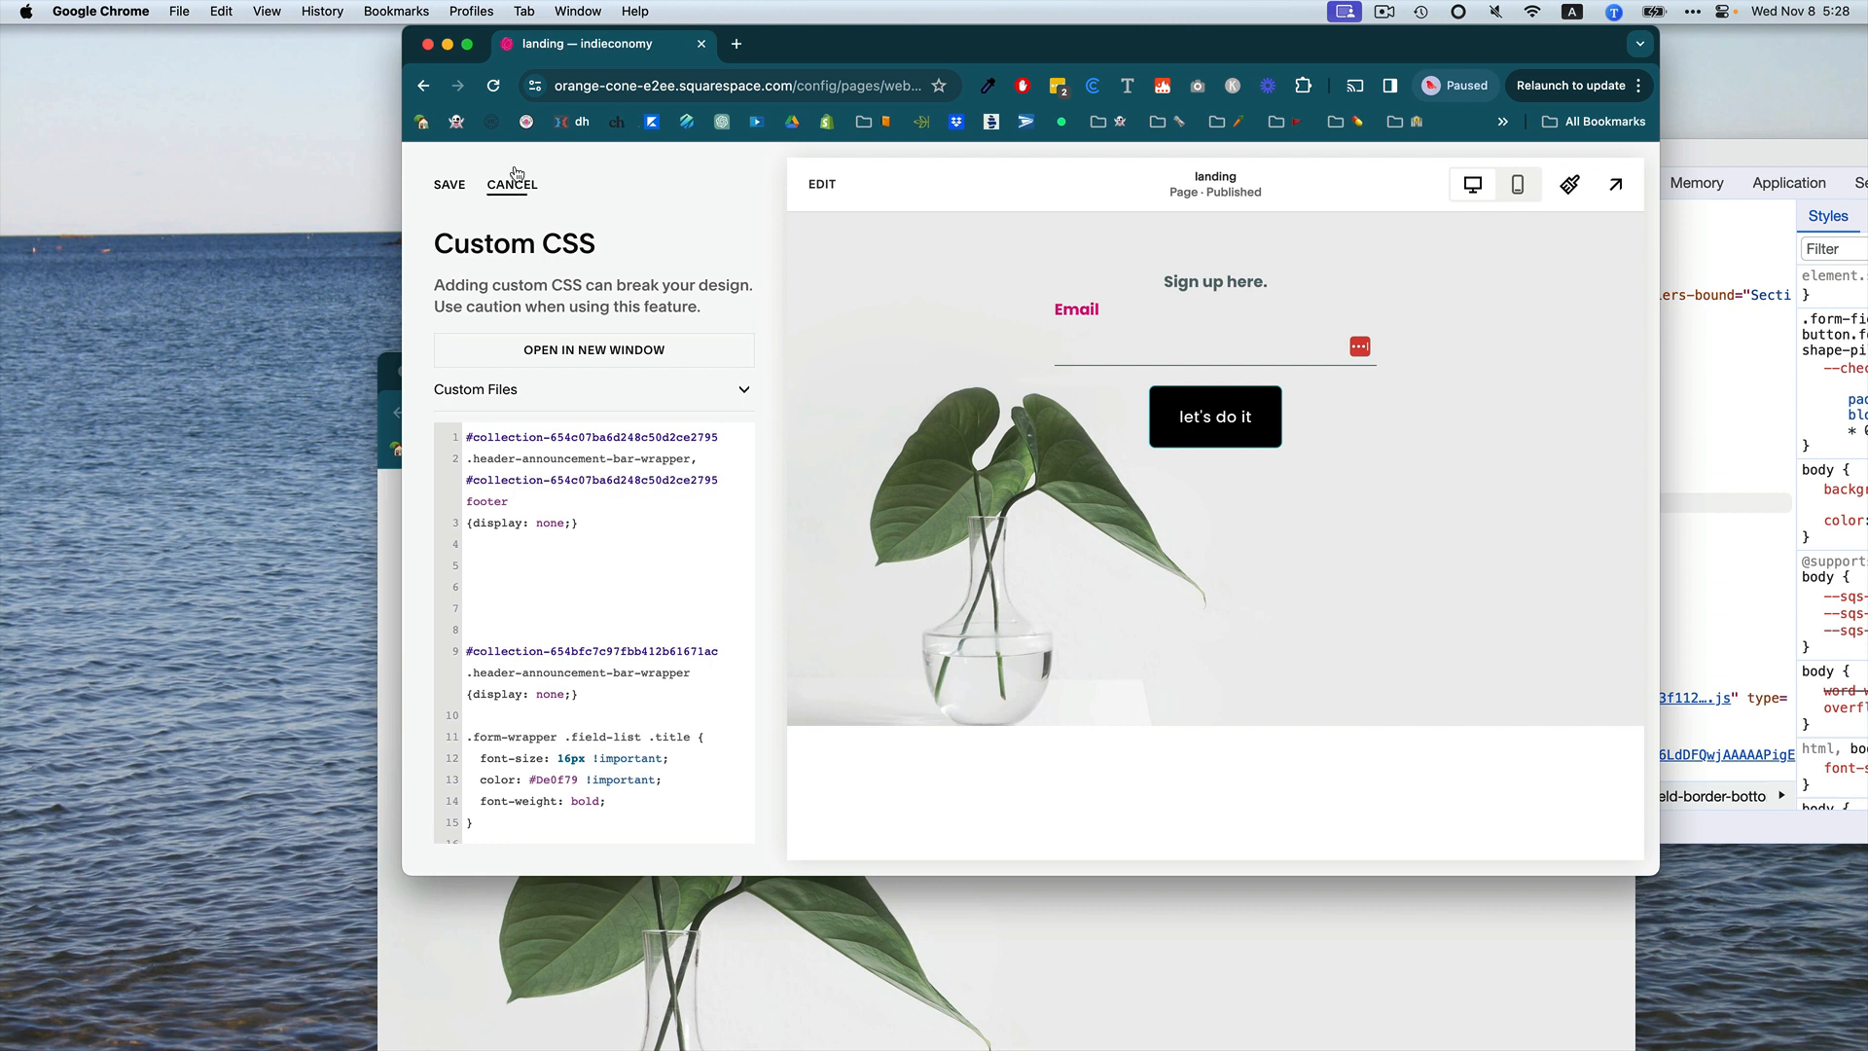
# Save the custom CSS and leave the stylesheet editor.
pyautogui.click(450, 186)
pyautogui.click(425, 186)
pyautogui.click(425, 186)
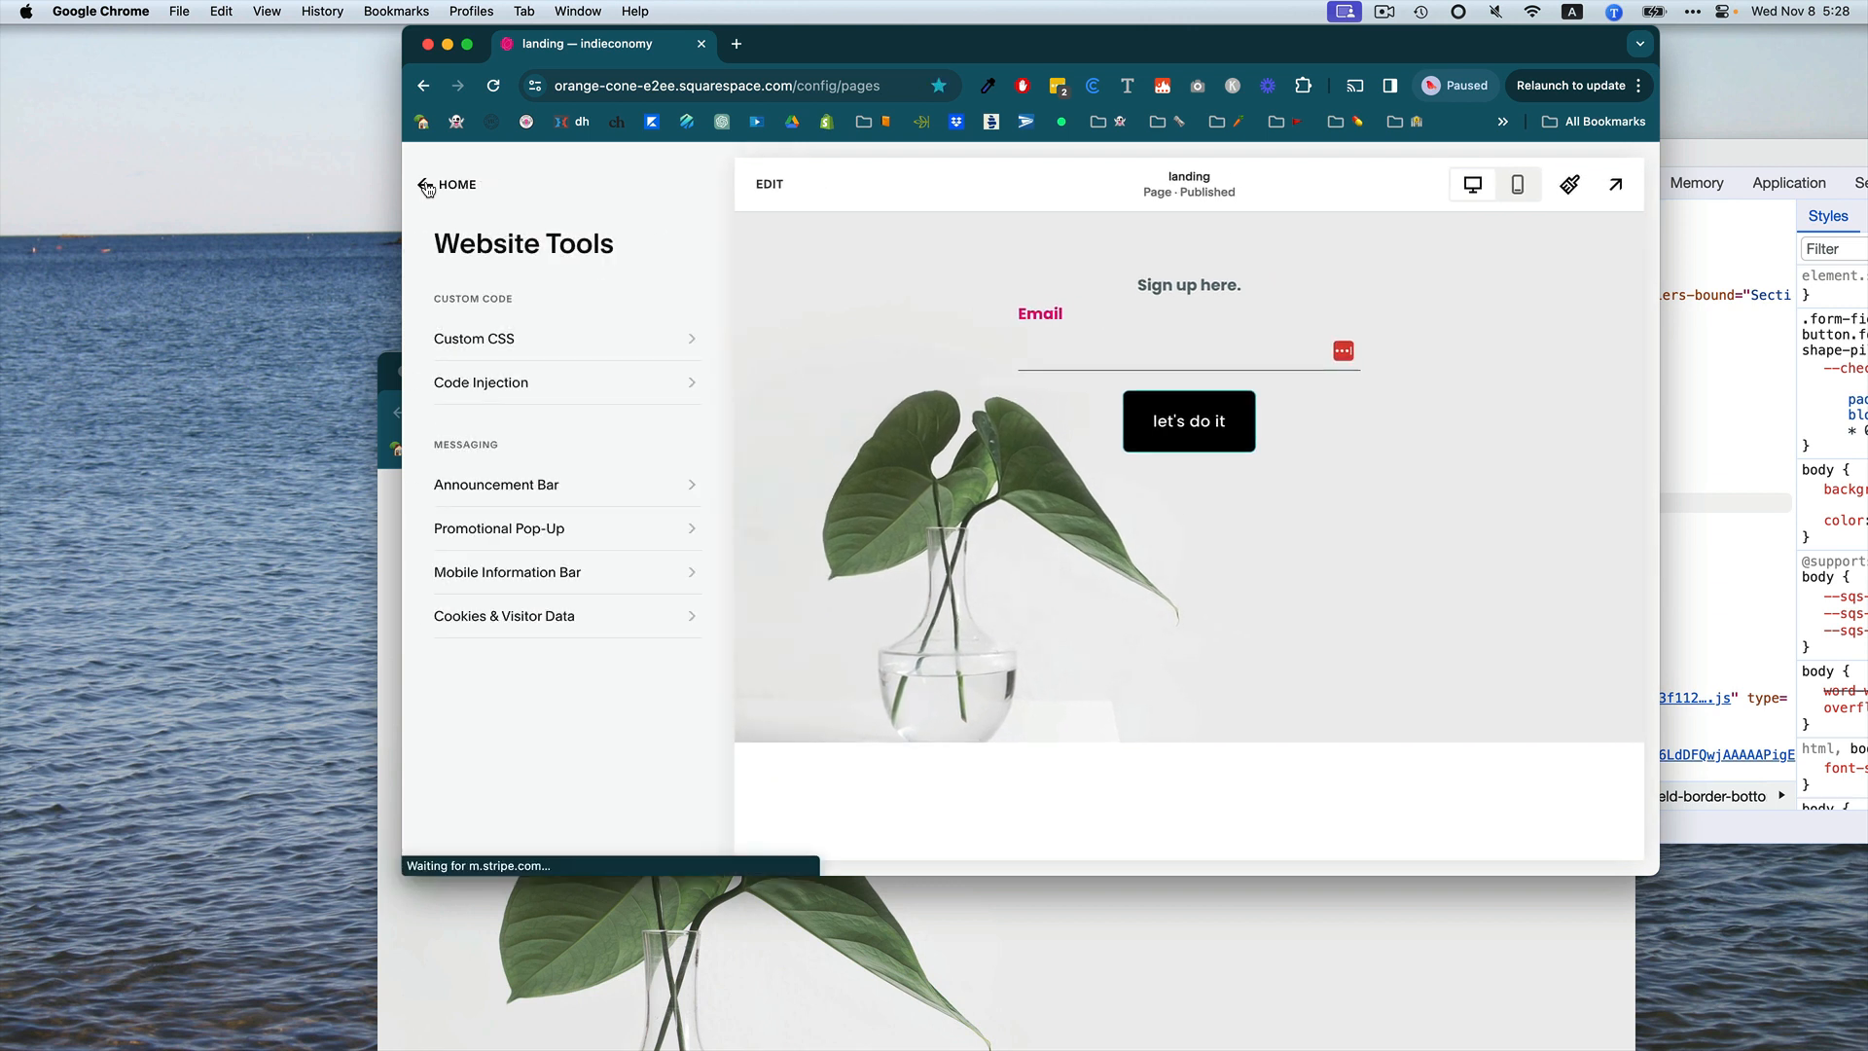
# Open the page editor, resize the landing section's height with its handle, and save the page.
pyautogui.click(770, 187)
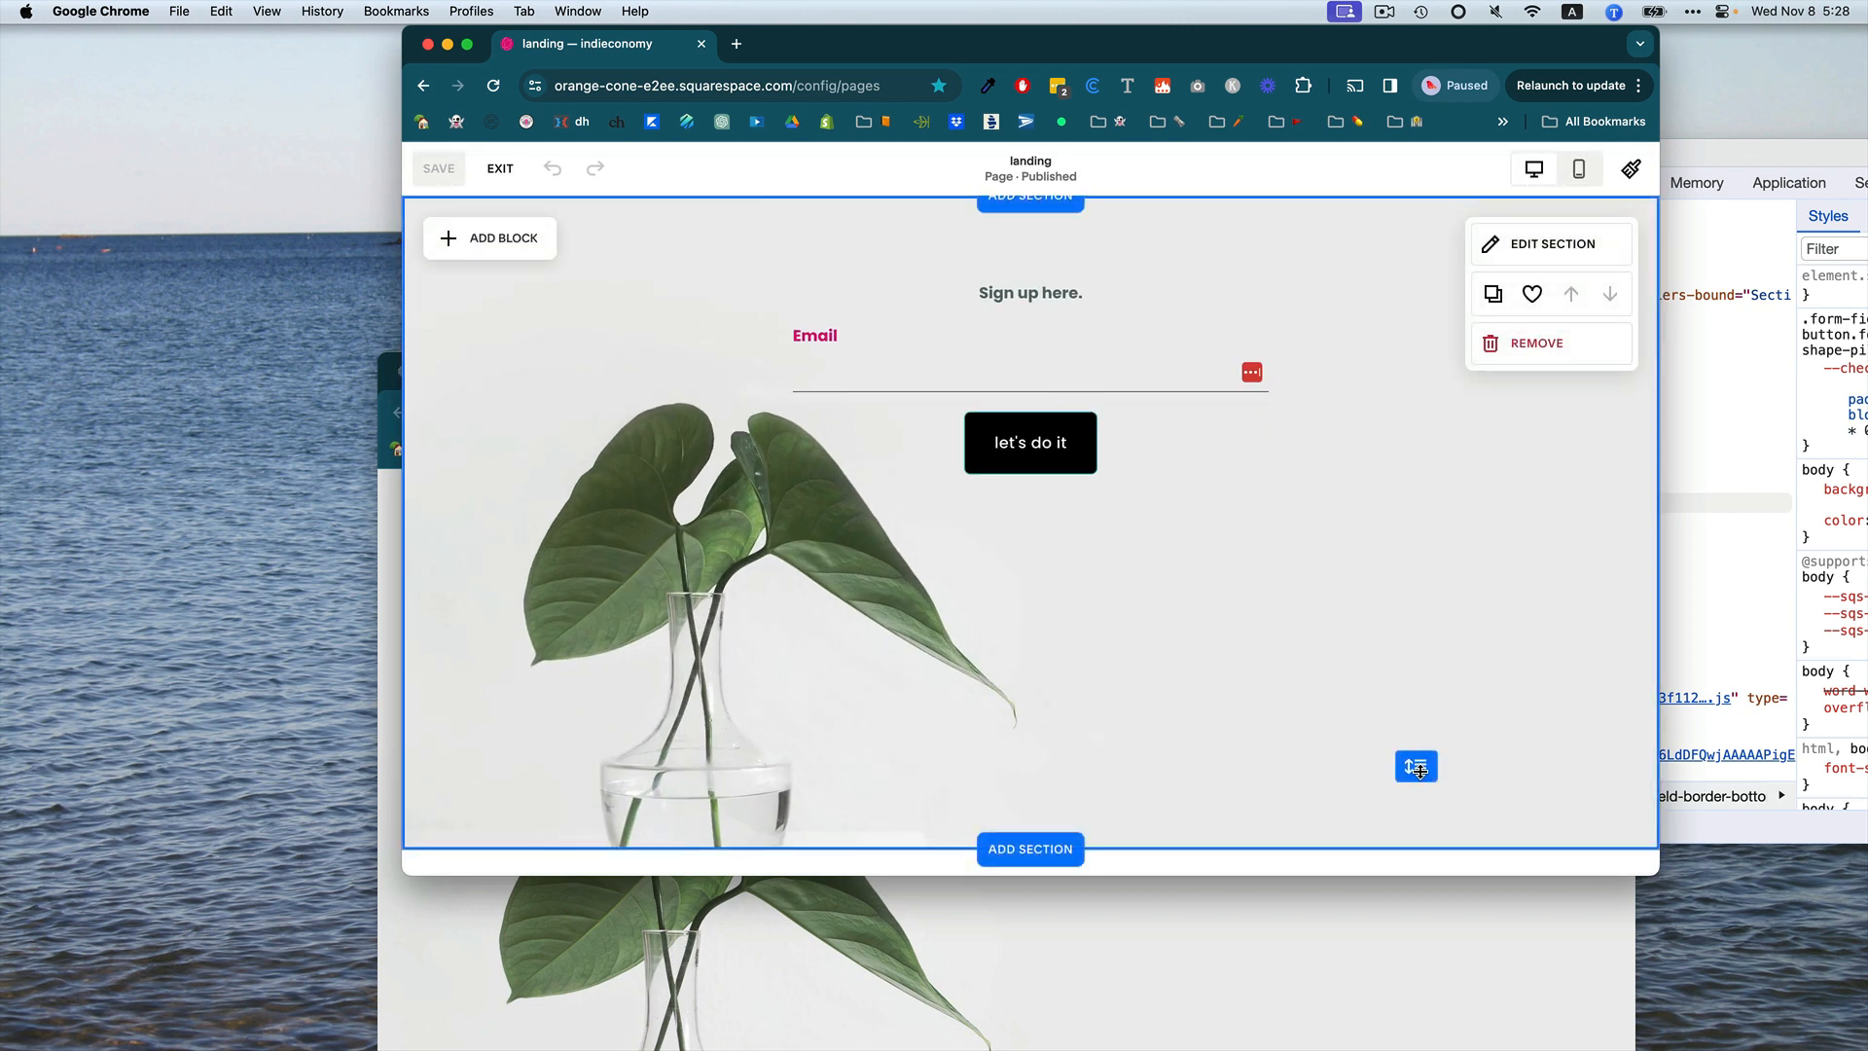
pyautogui.moveTo(1418, 770); pyautogui.dragTo(1416, 868)
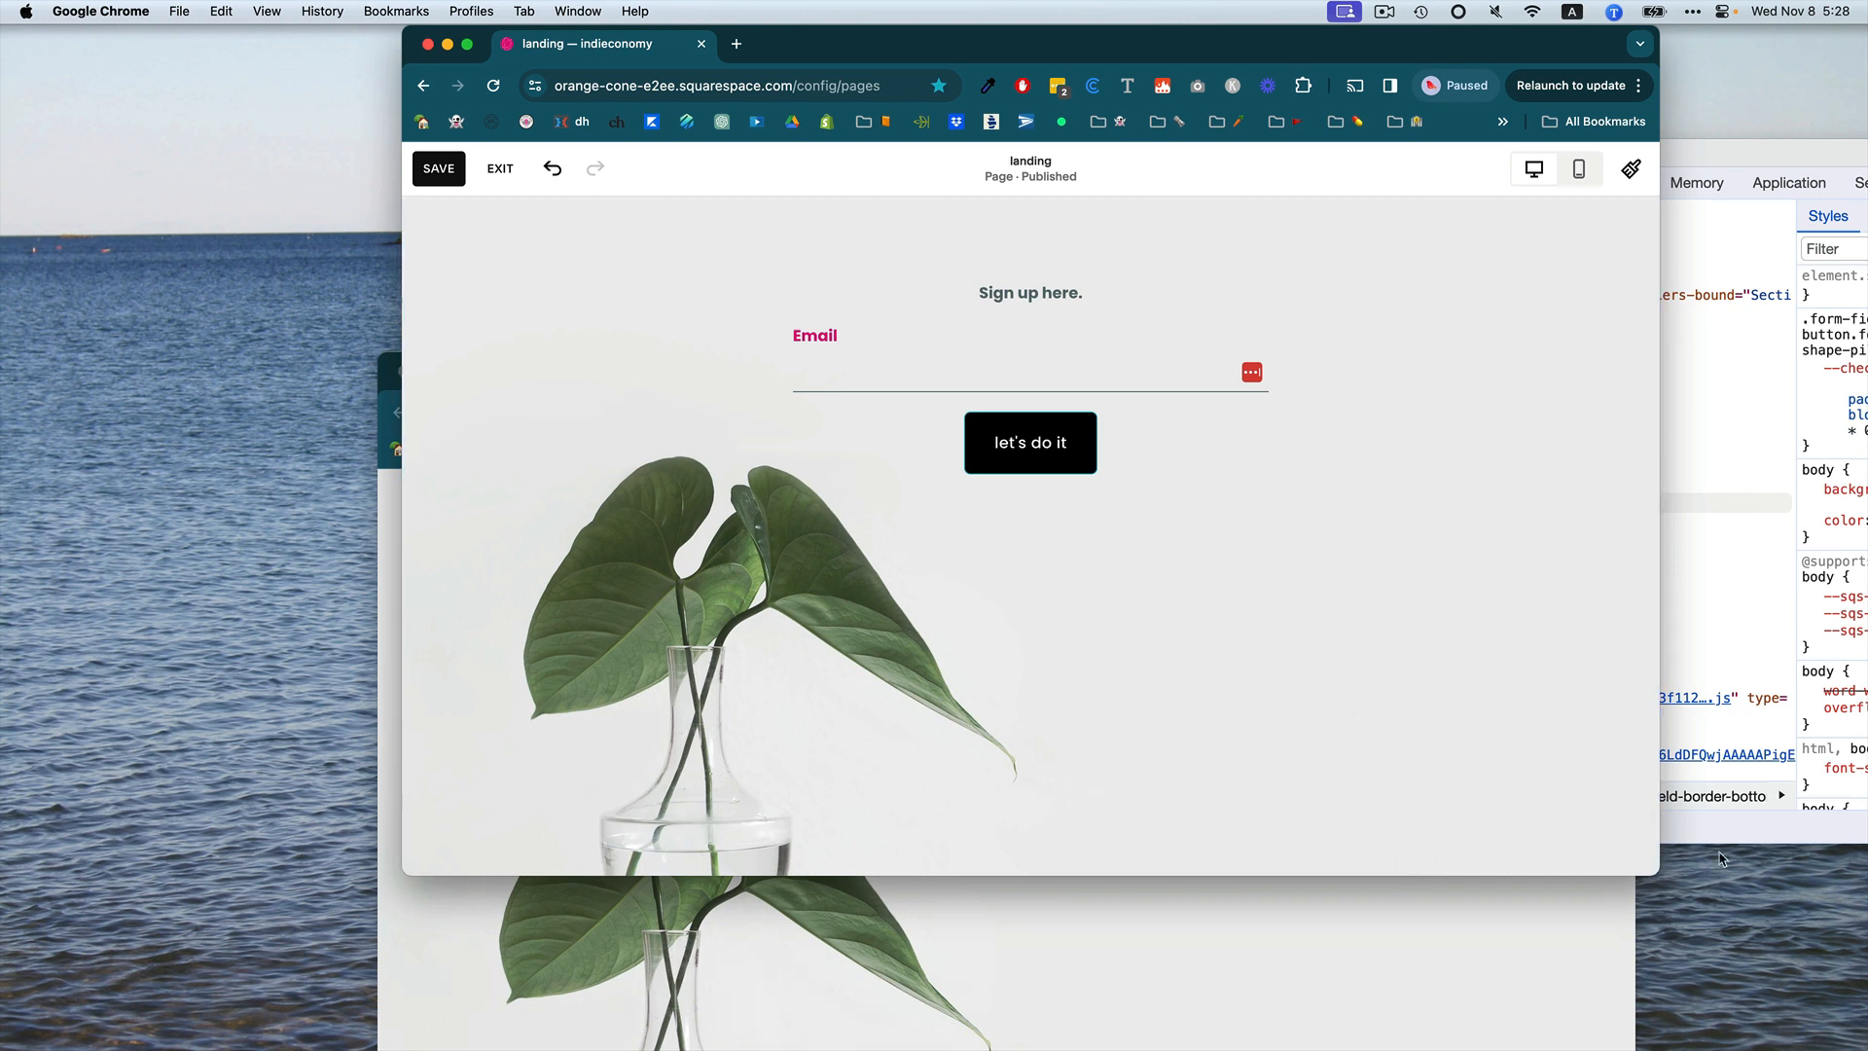
pyautogui.moveTo(1653, 955); pyautogui.dragTo(1675, 857)
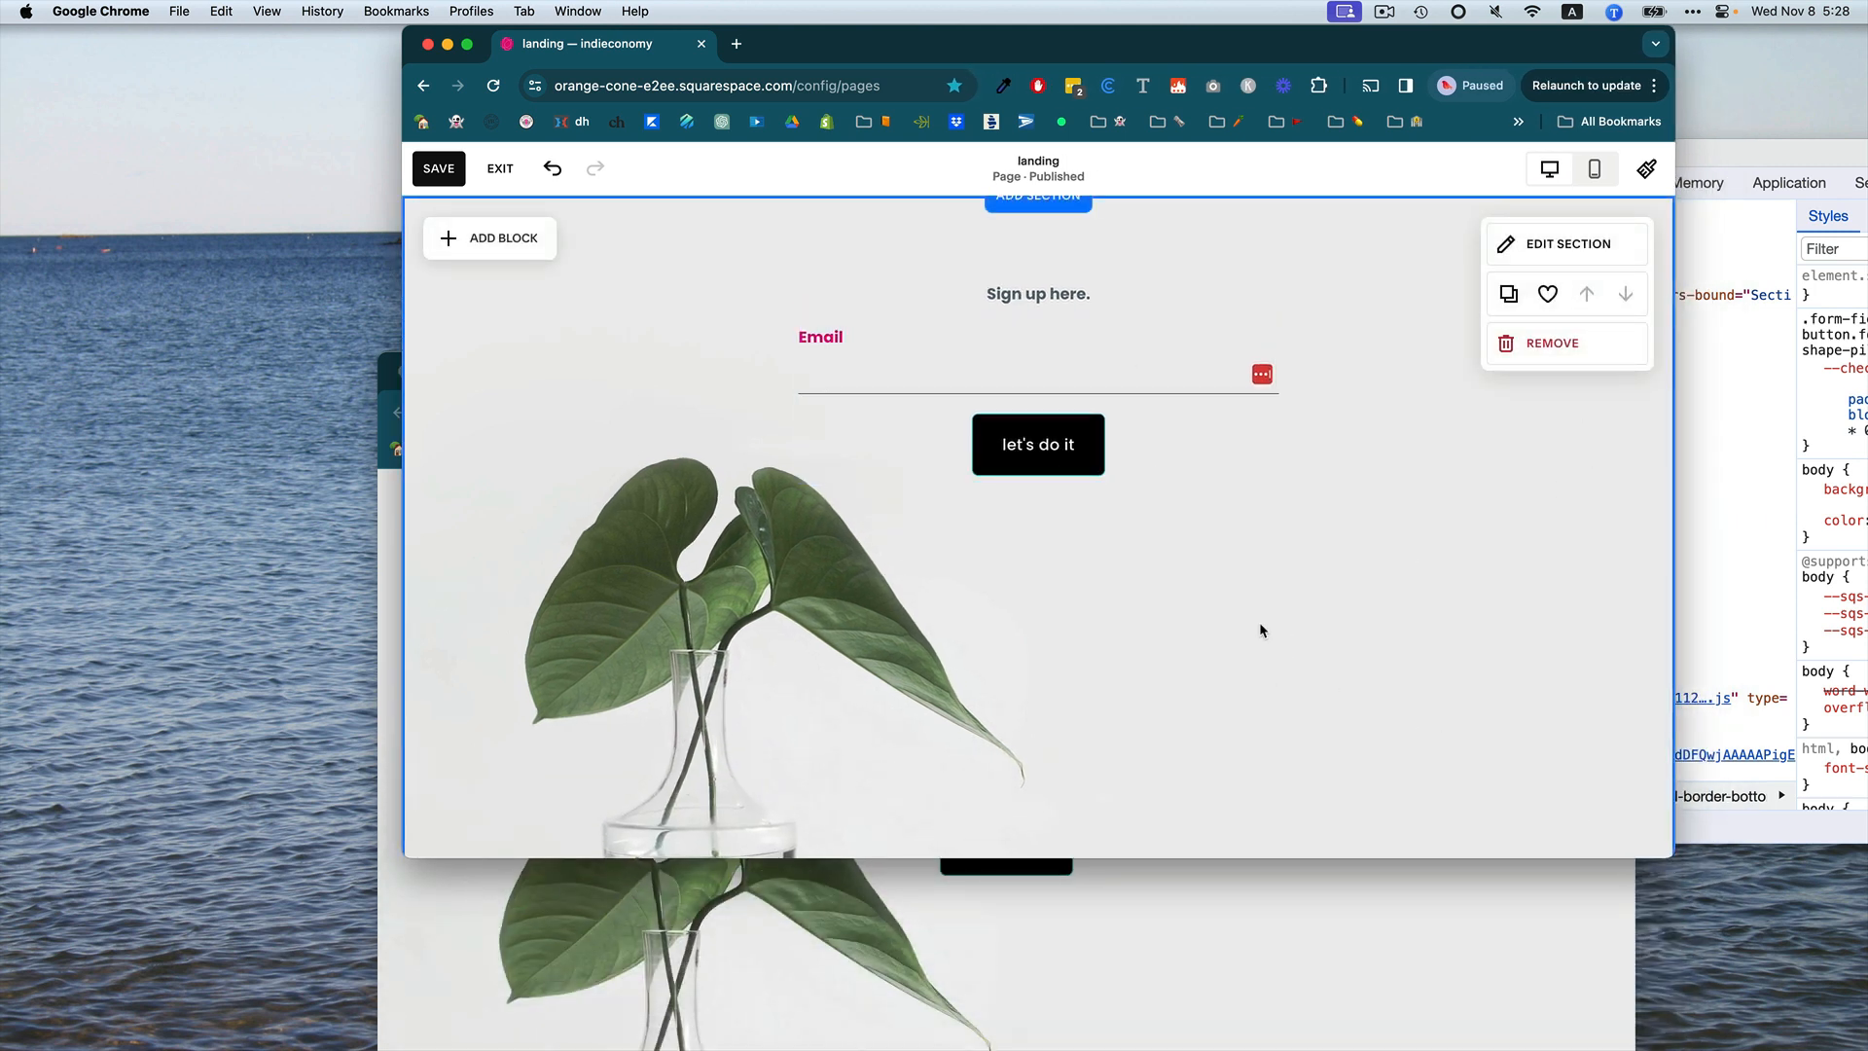
pyautogui.scroll(-2, 1259, 630)
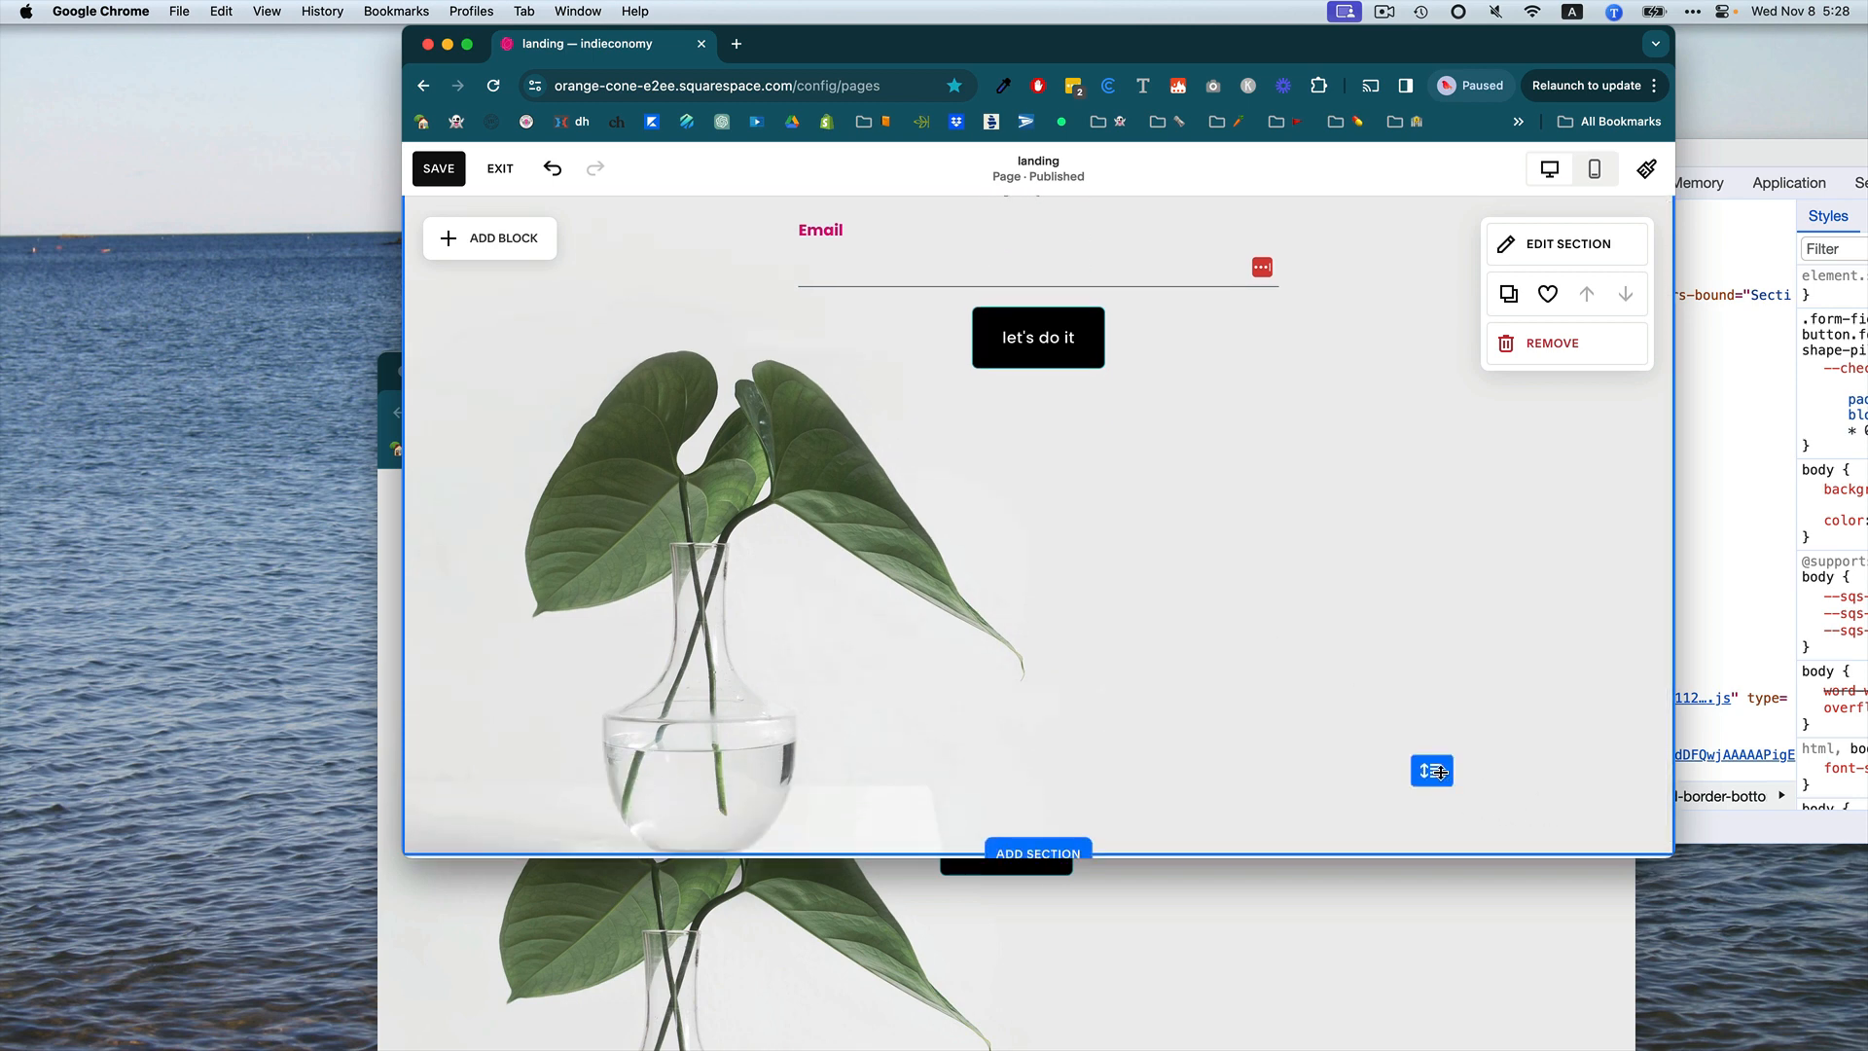
pyautogui.moveTo(1445, 777); pyautogui.dragTo(1418, 288)
pyautogui.scroll(2, 1238, 593)
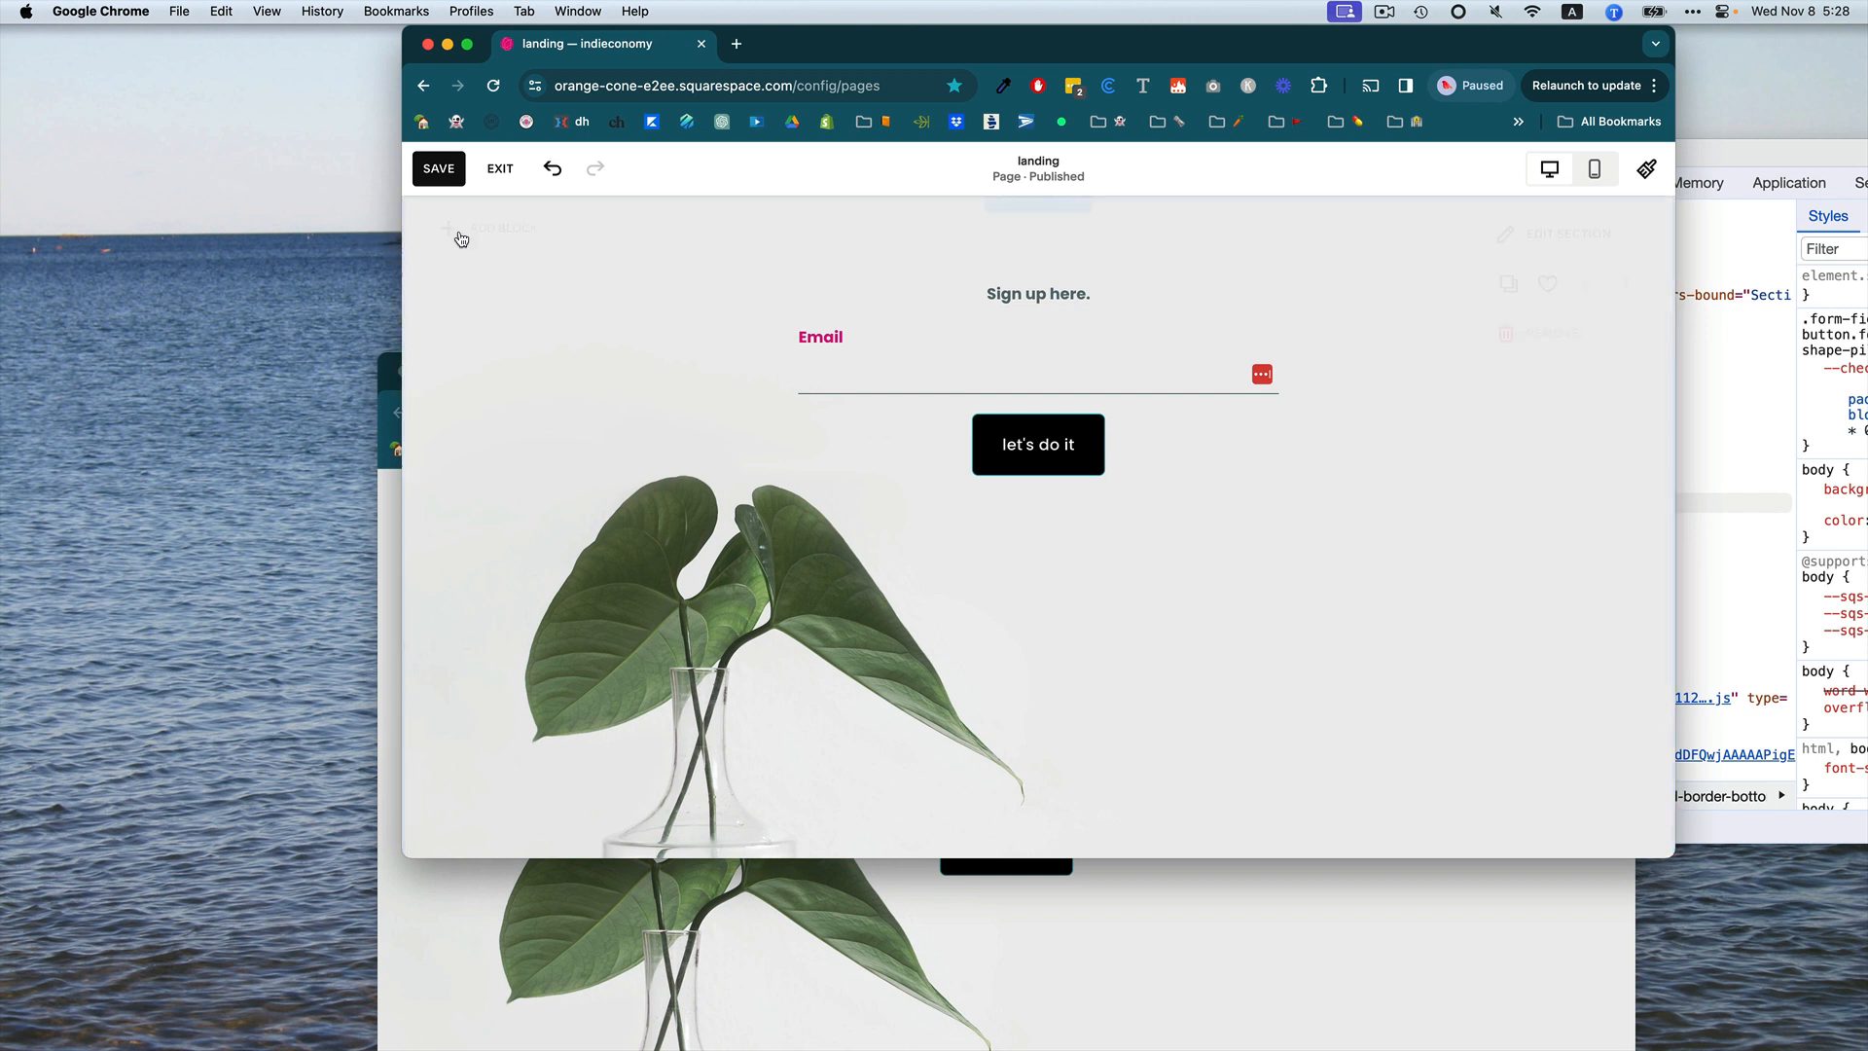
pyautogui.click(446, 173)
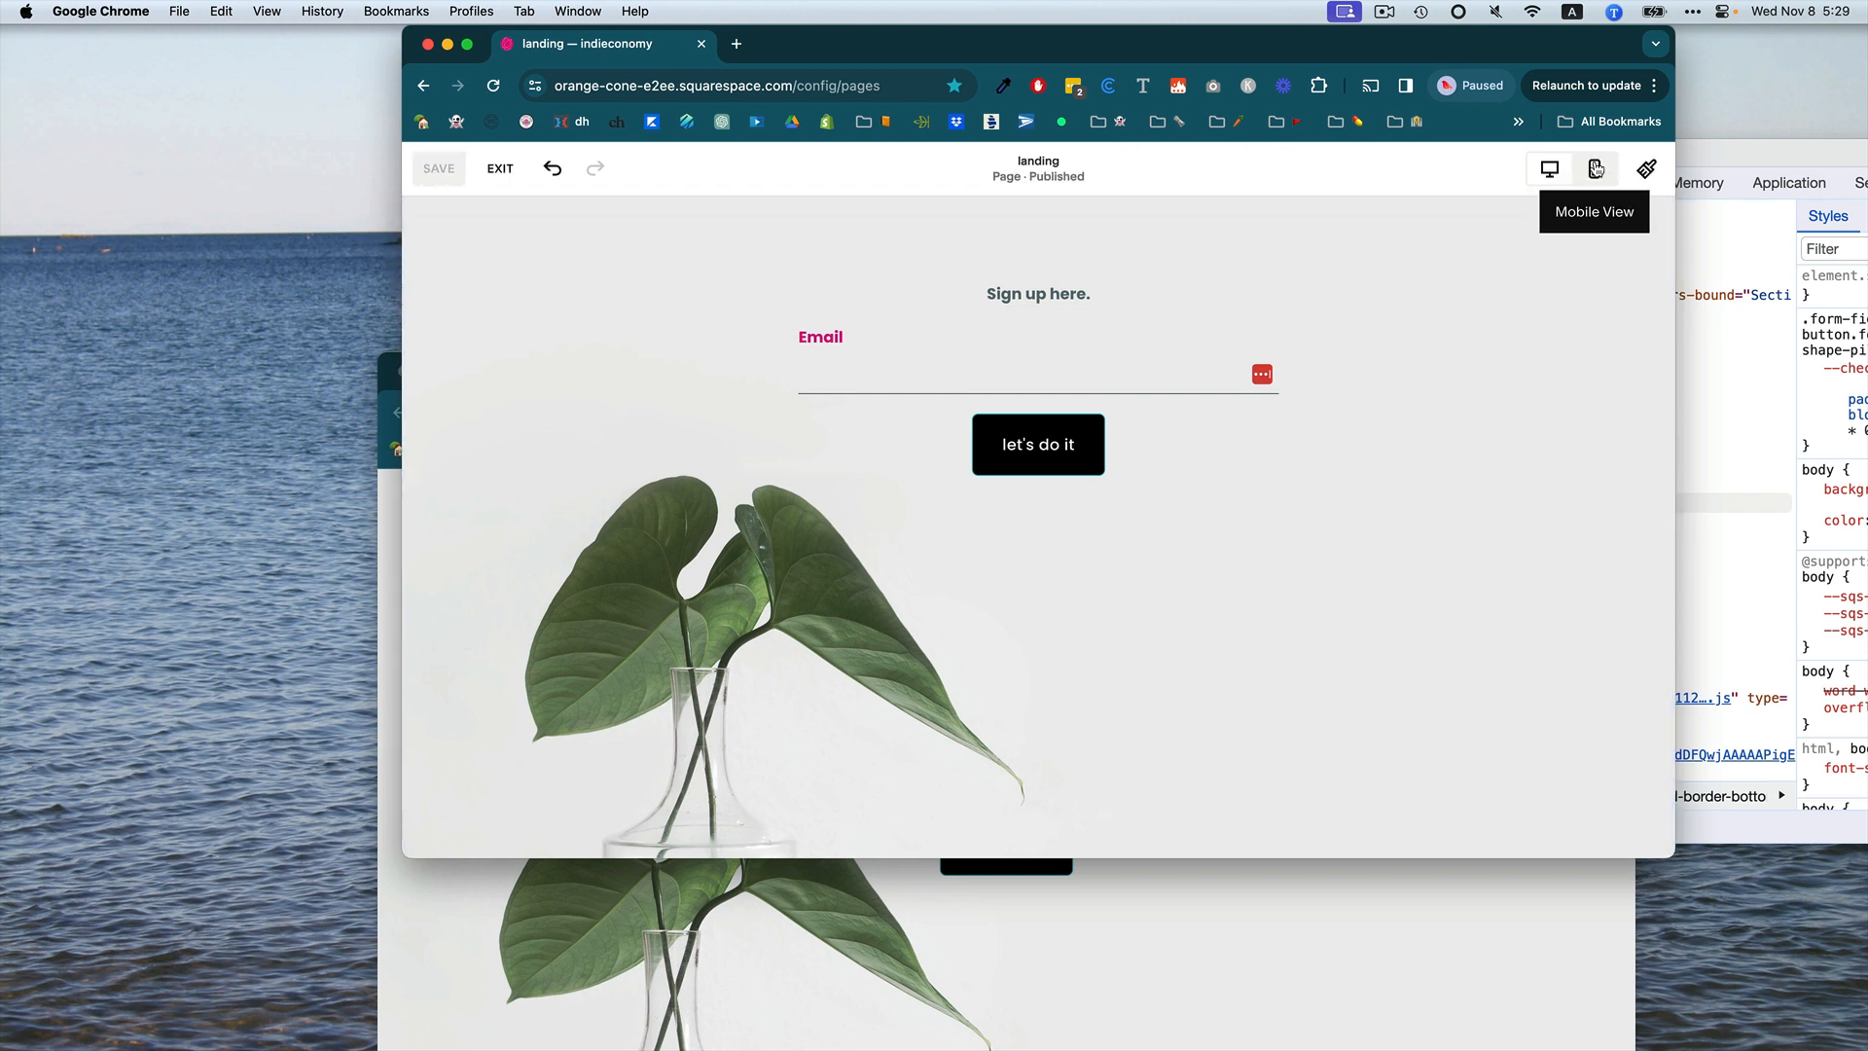
# In mobile view, open the section's background settings, shift the image focal point left, then return to desktop view and exit.
pyautogui.click(1597, 171)
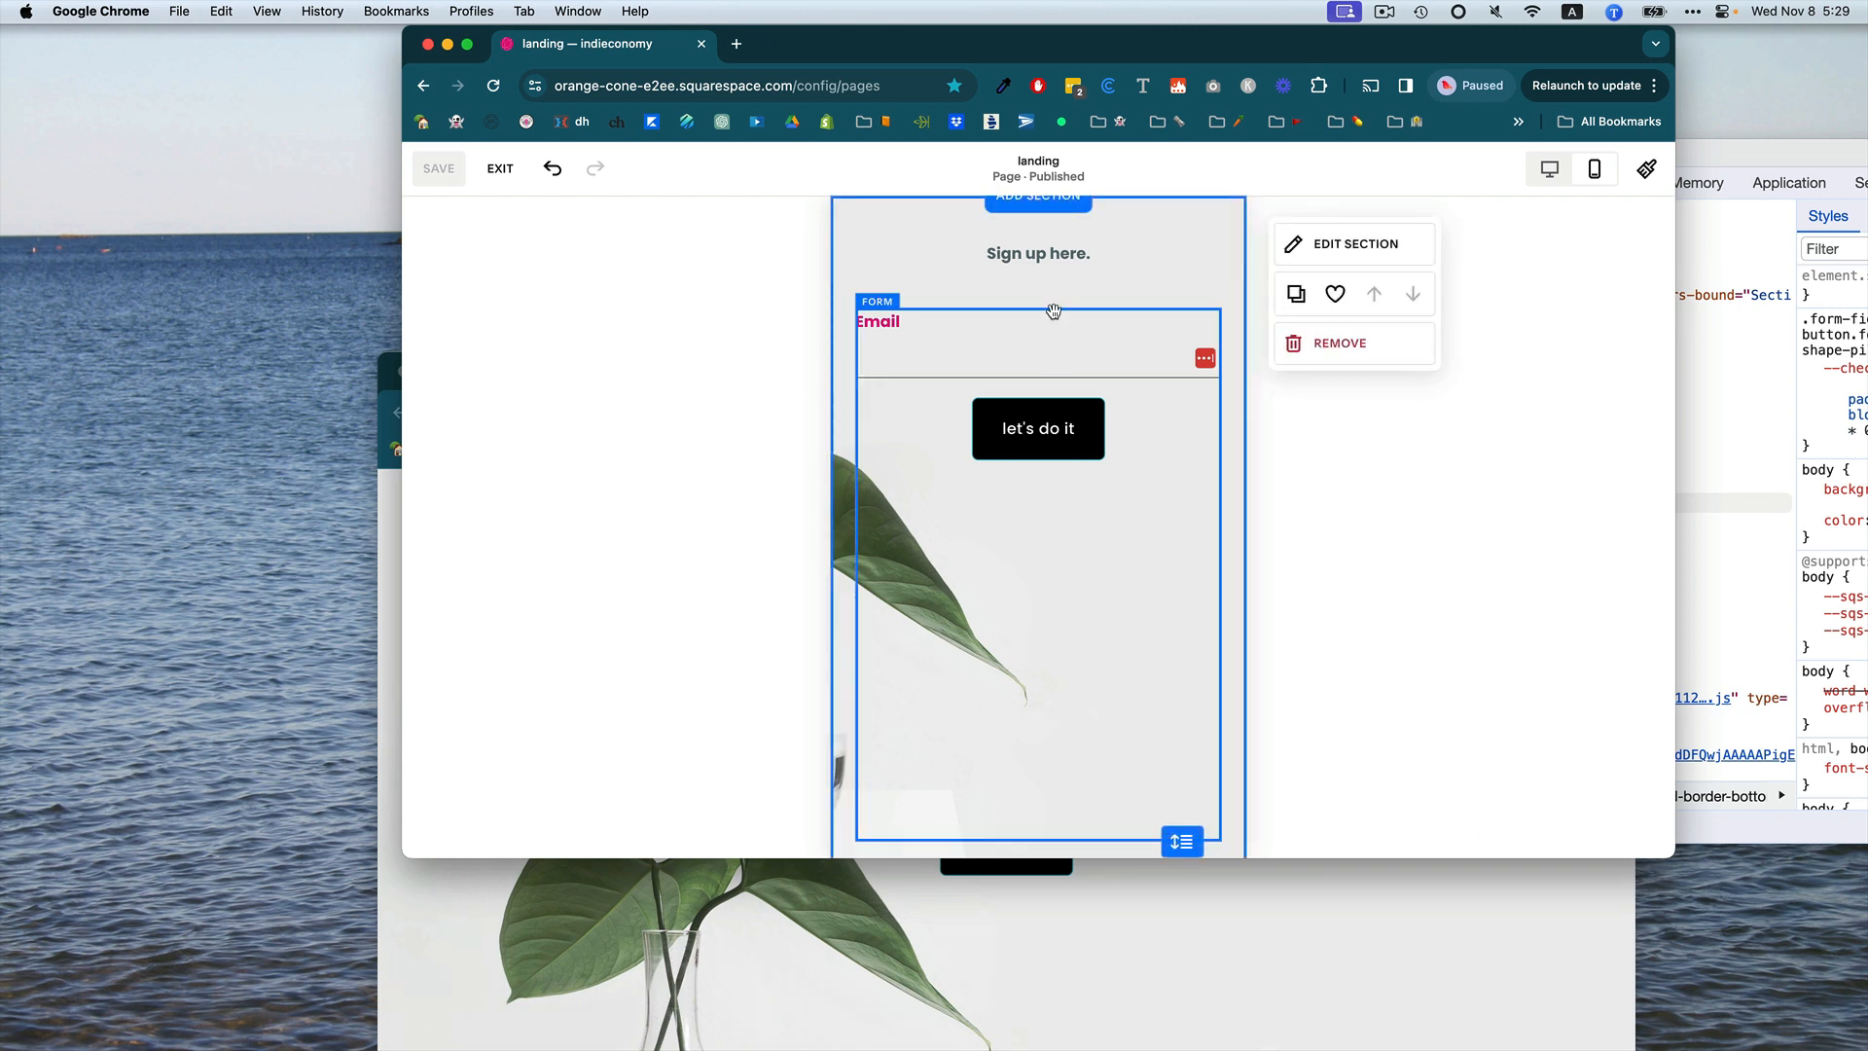
pyautogui.click(927, 265)
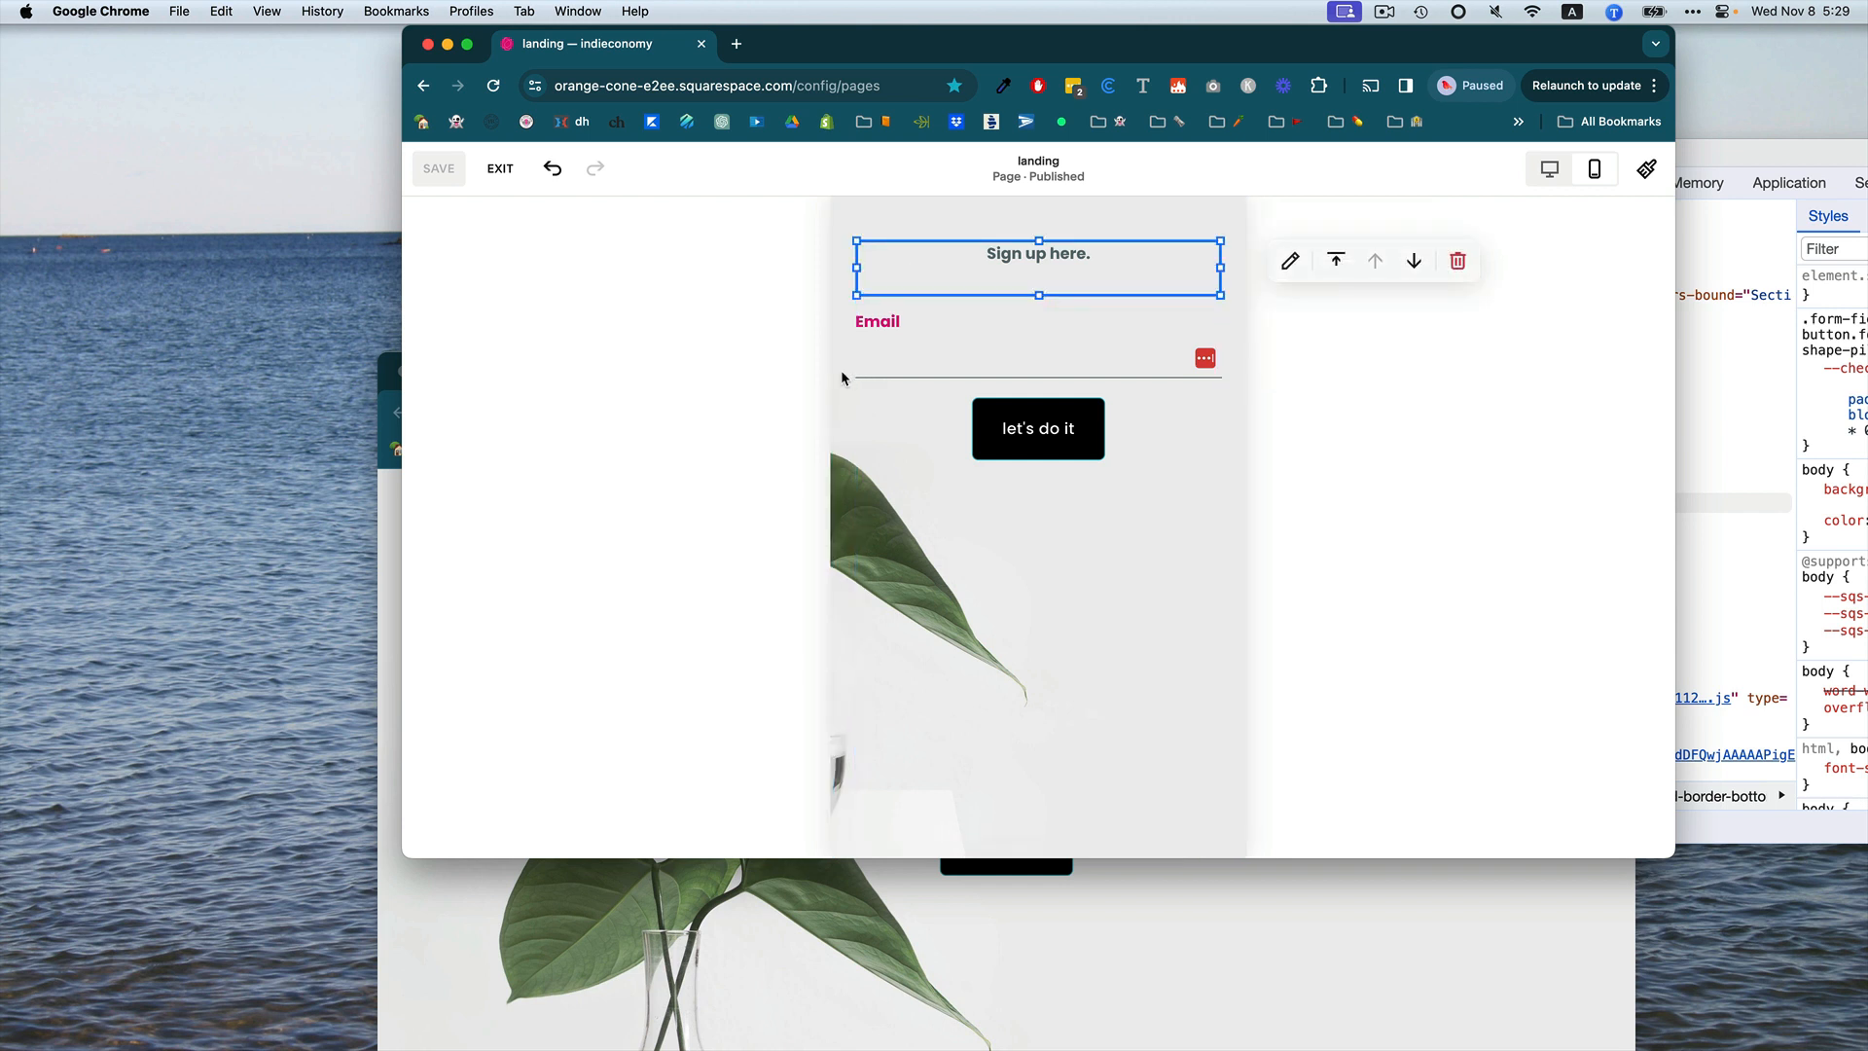
pyautogui.click(841, 377)
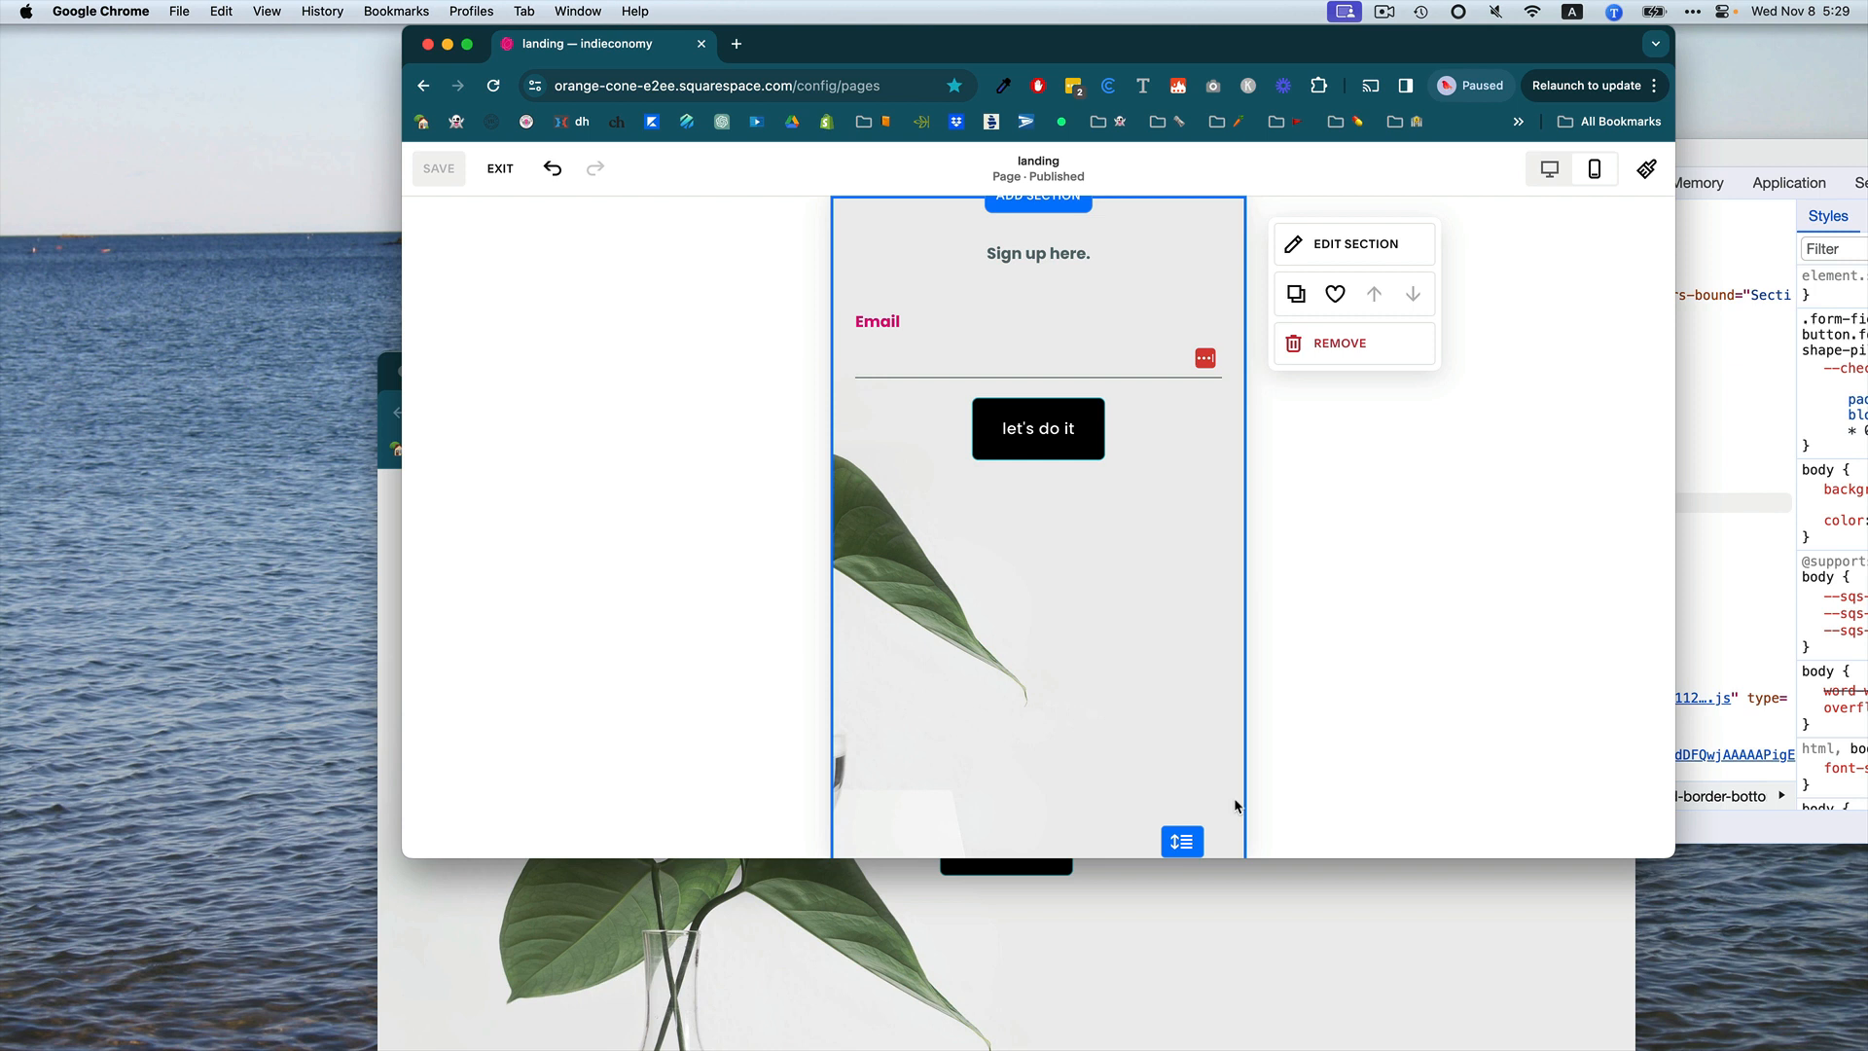
pyautogui.click(1344, 246)
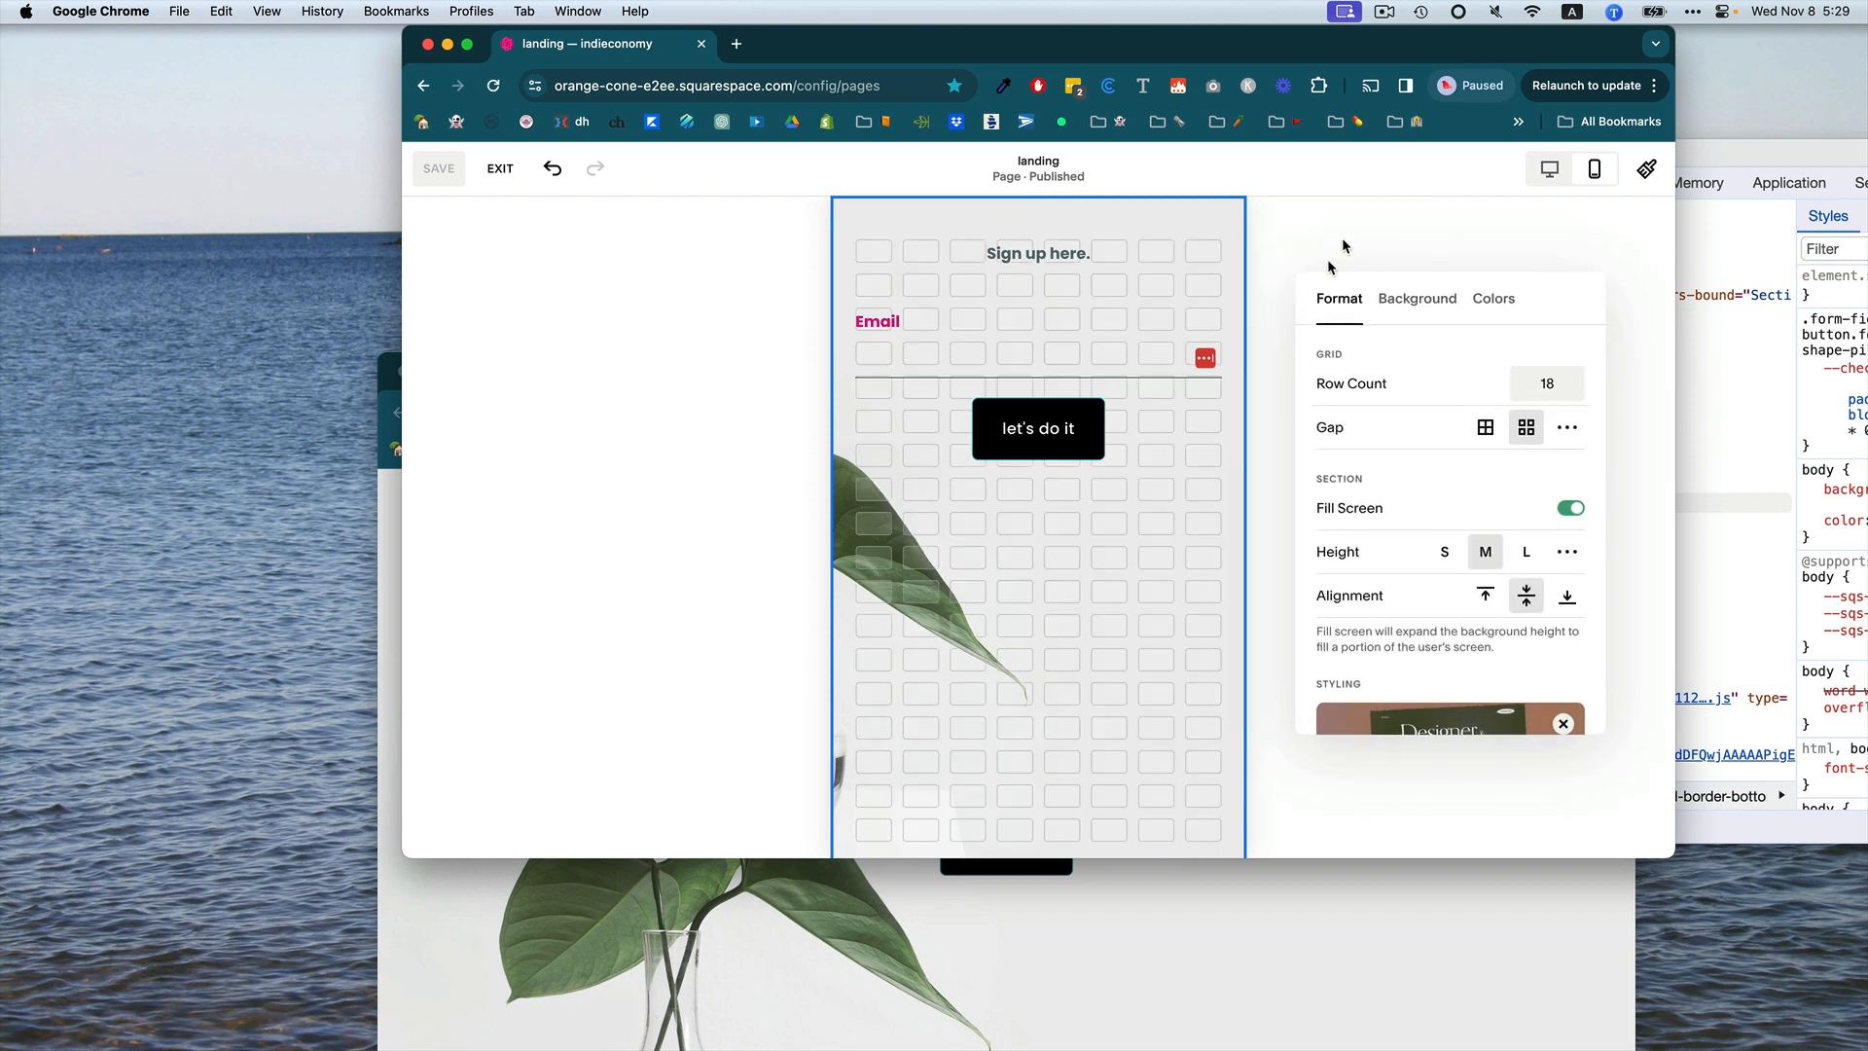
pyautogui.click(1455, 309)
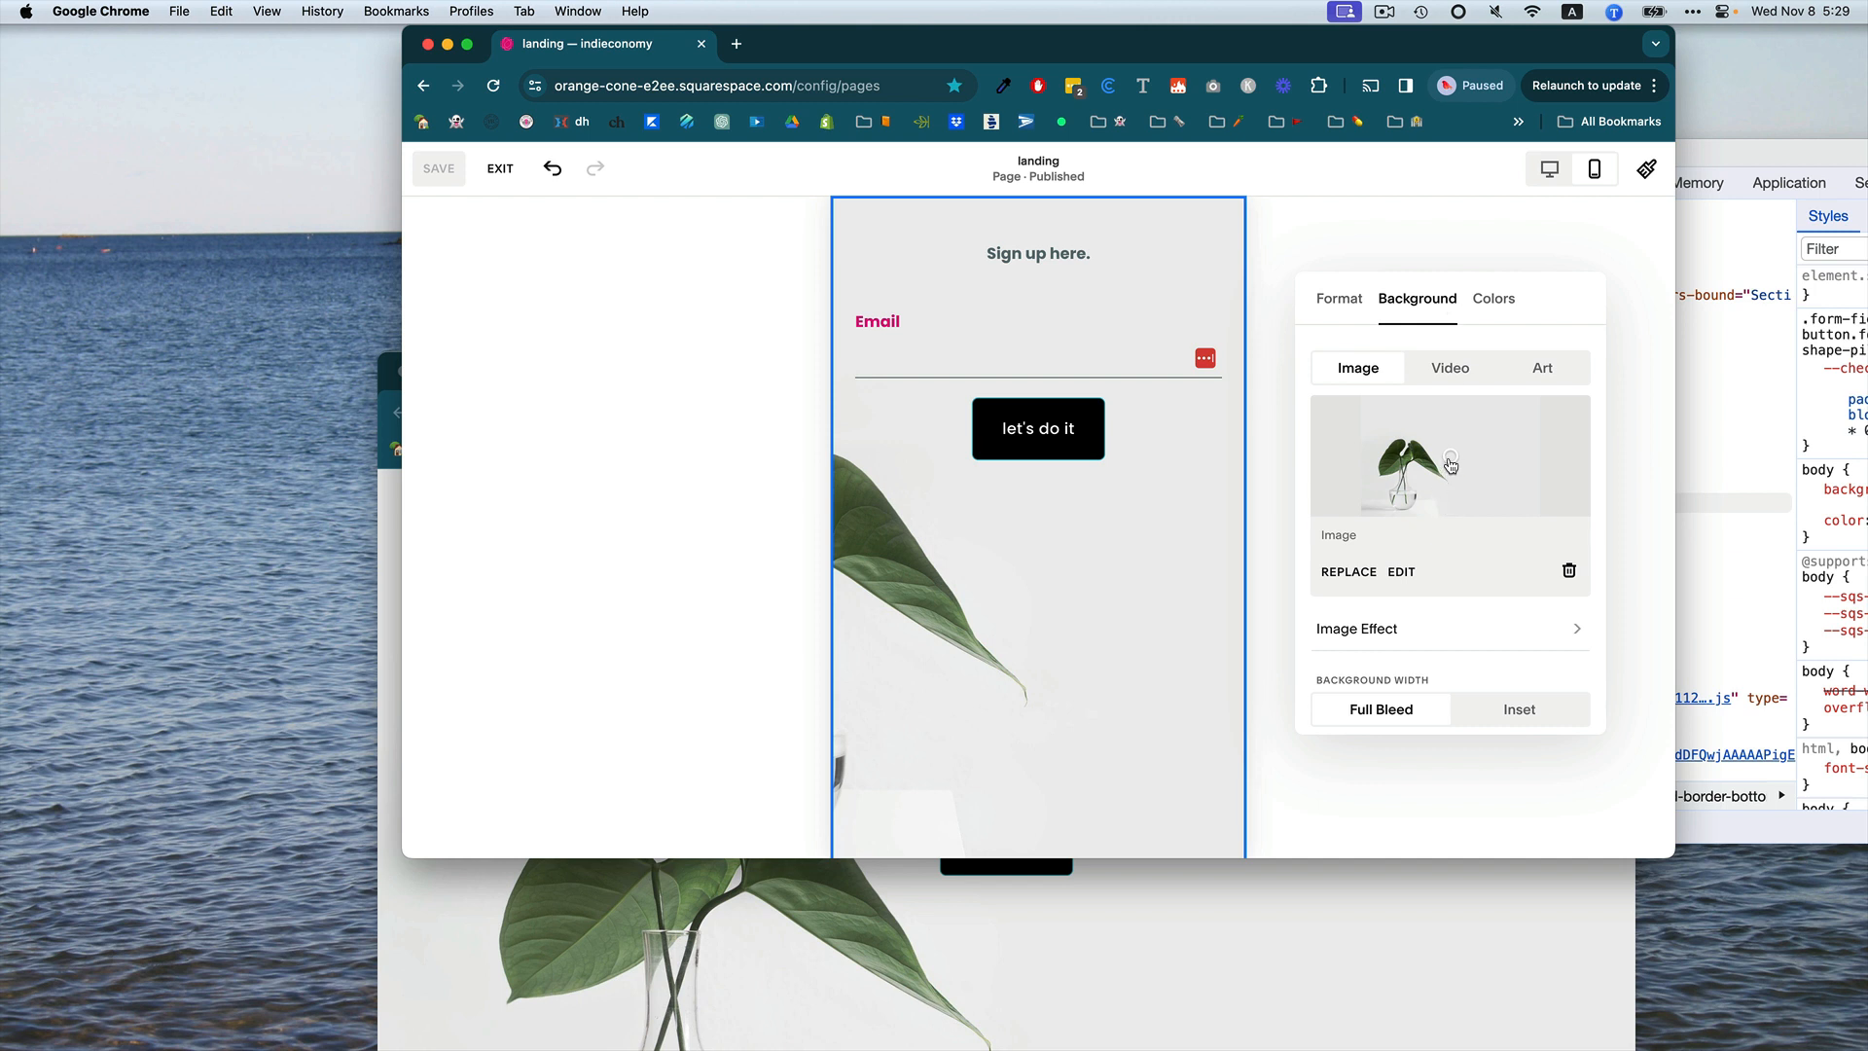
pyautogui.moveTo(1451, 466); pyautogui.dragTo(1408, 466)
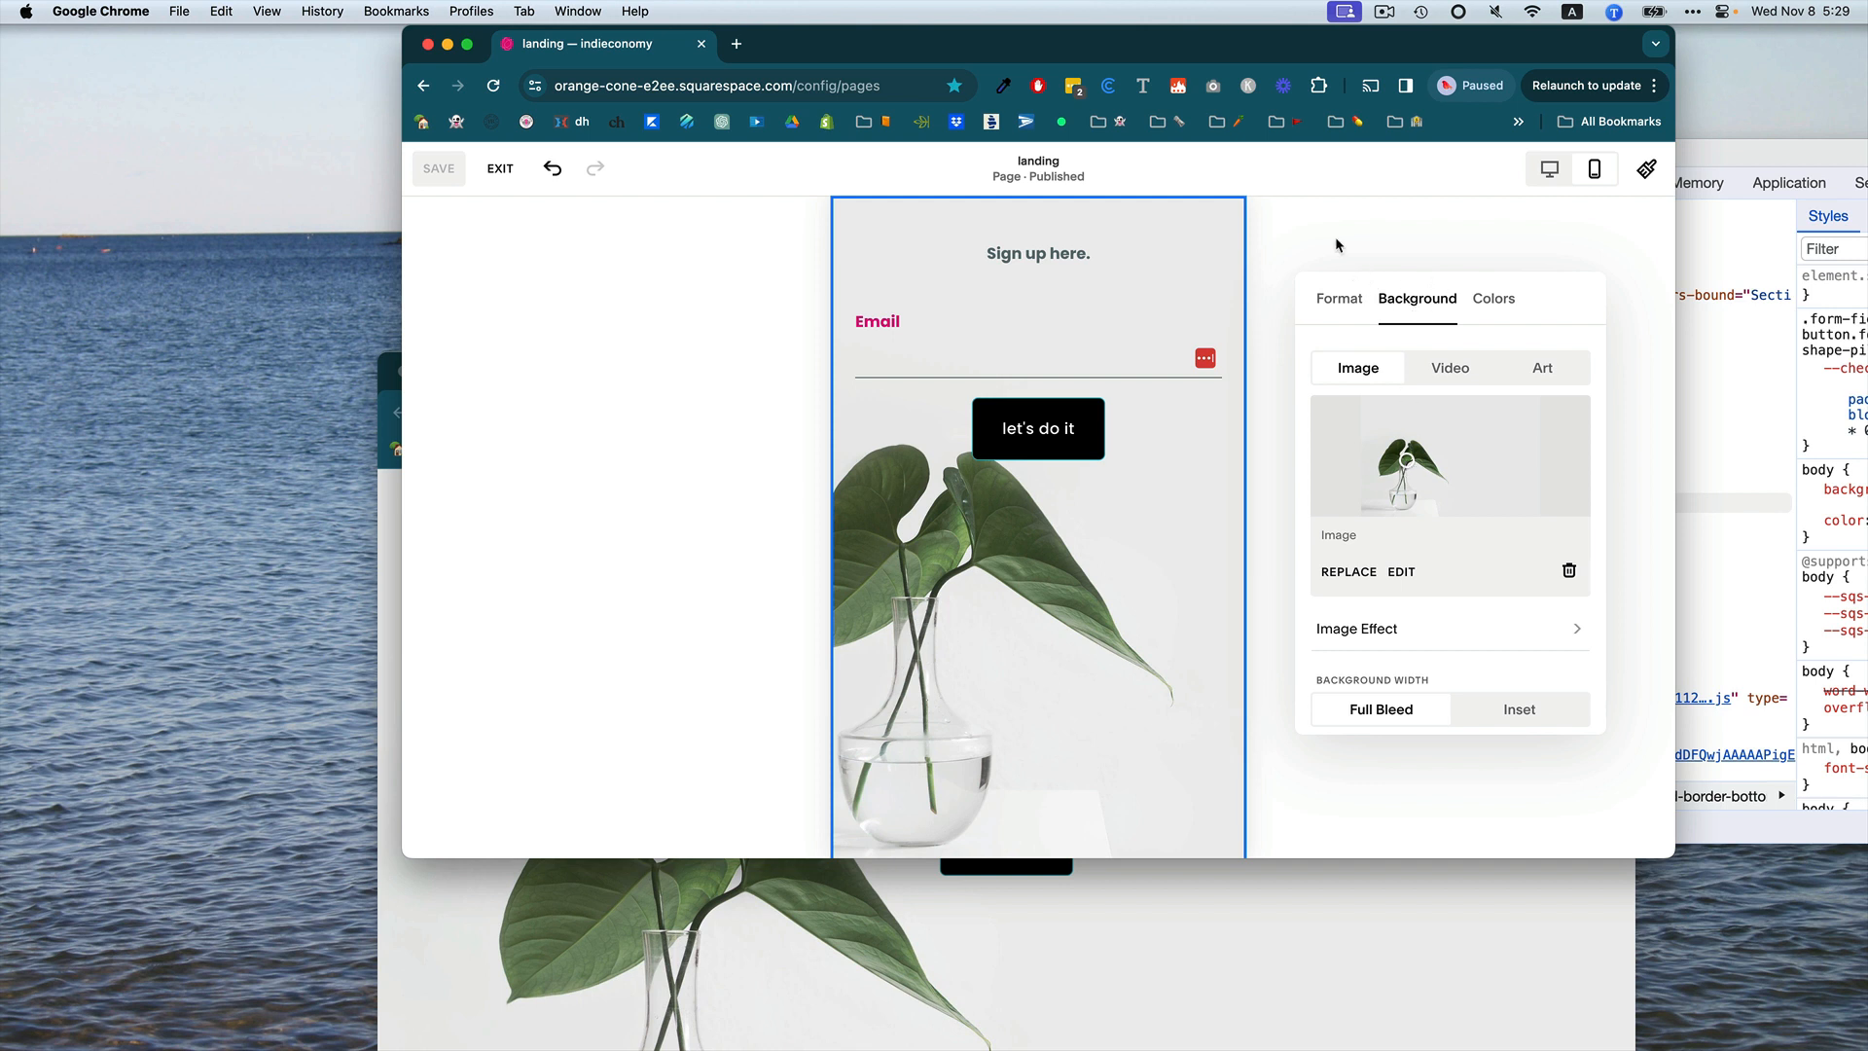
pyautogui.click(1310, 254)
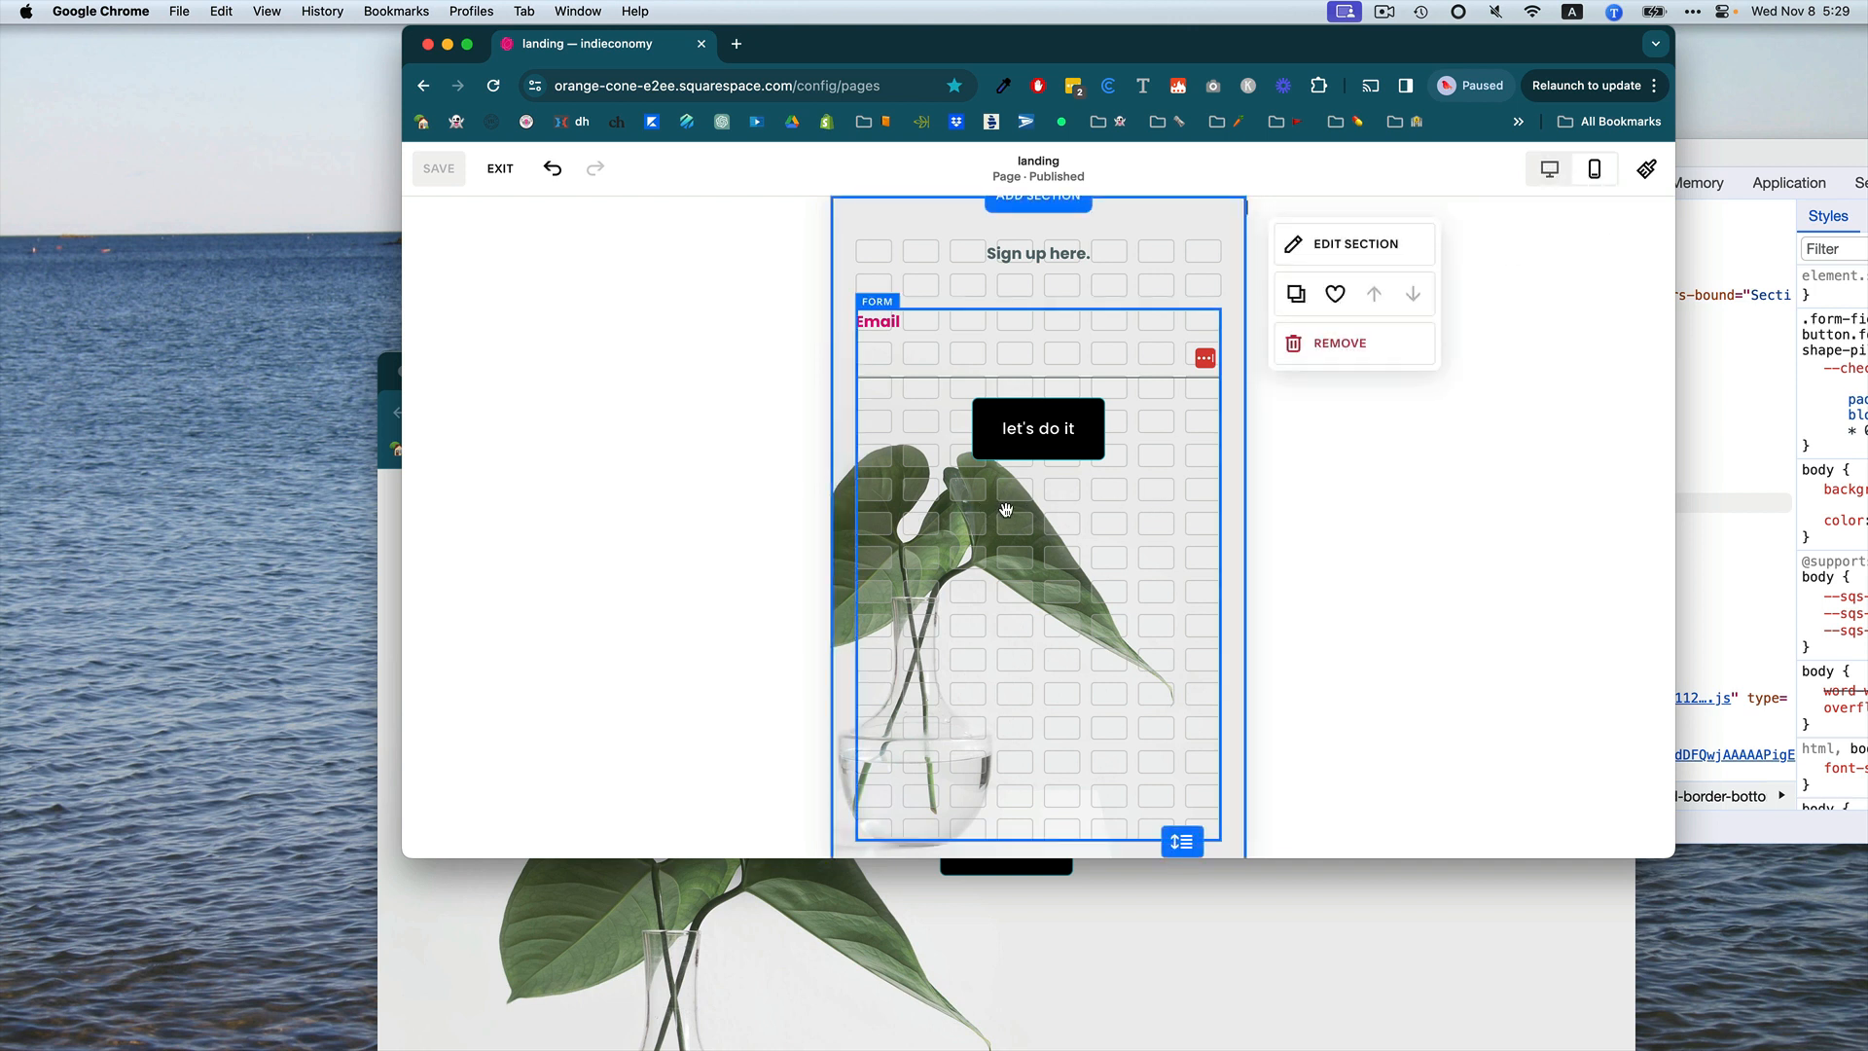
pyautogui.click(1545, 171)
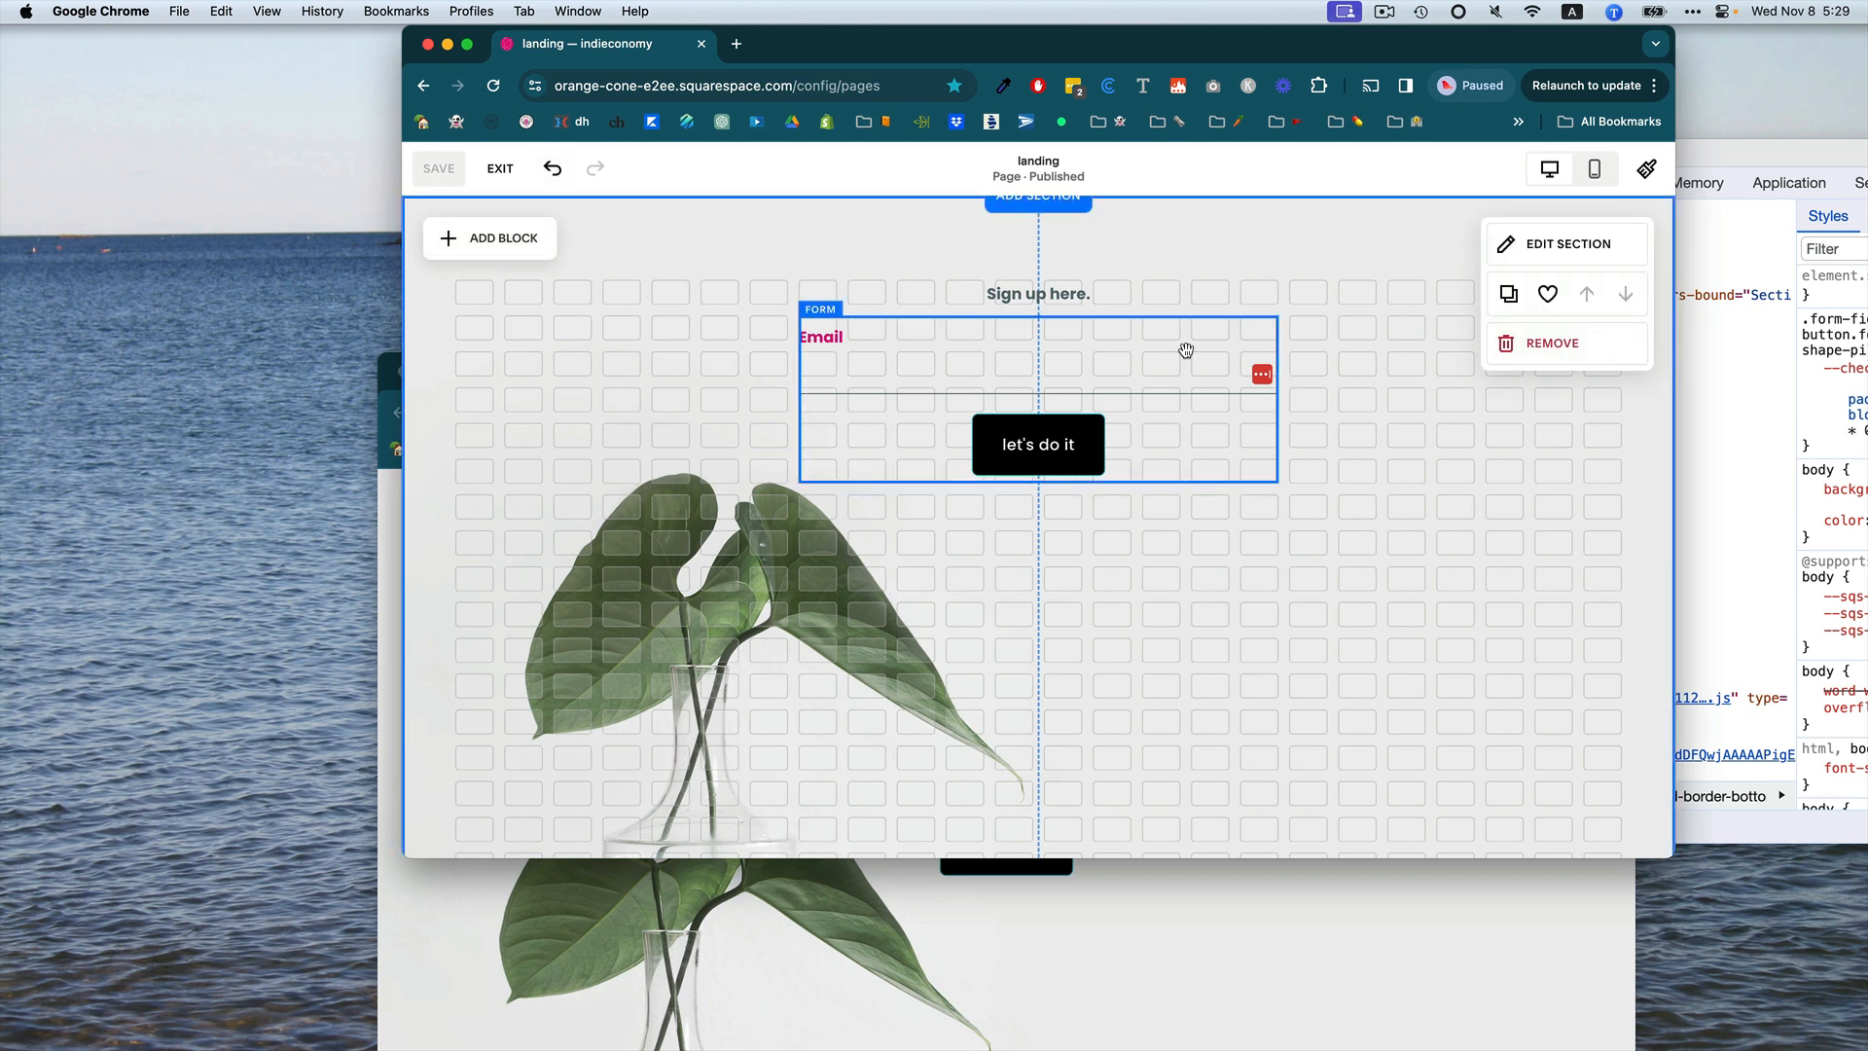
pyautogui.click(499, 169)
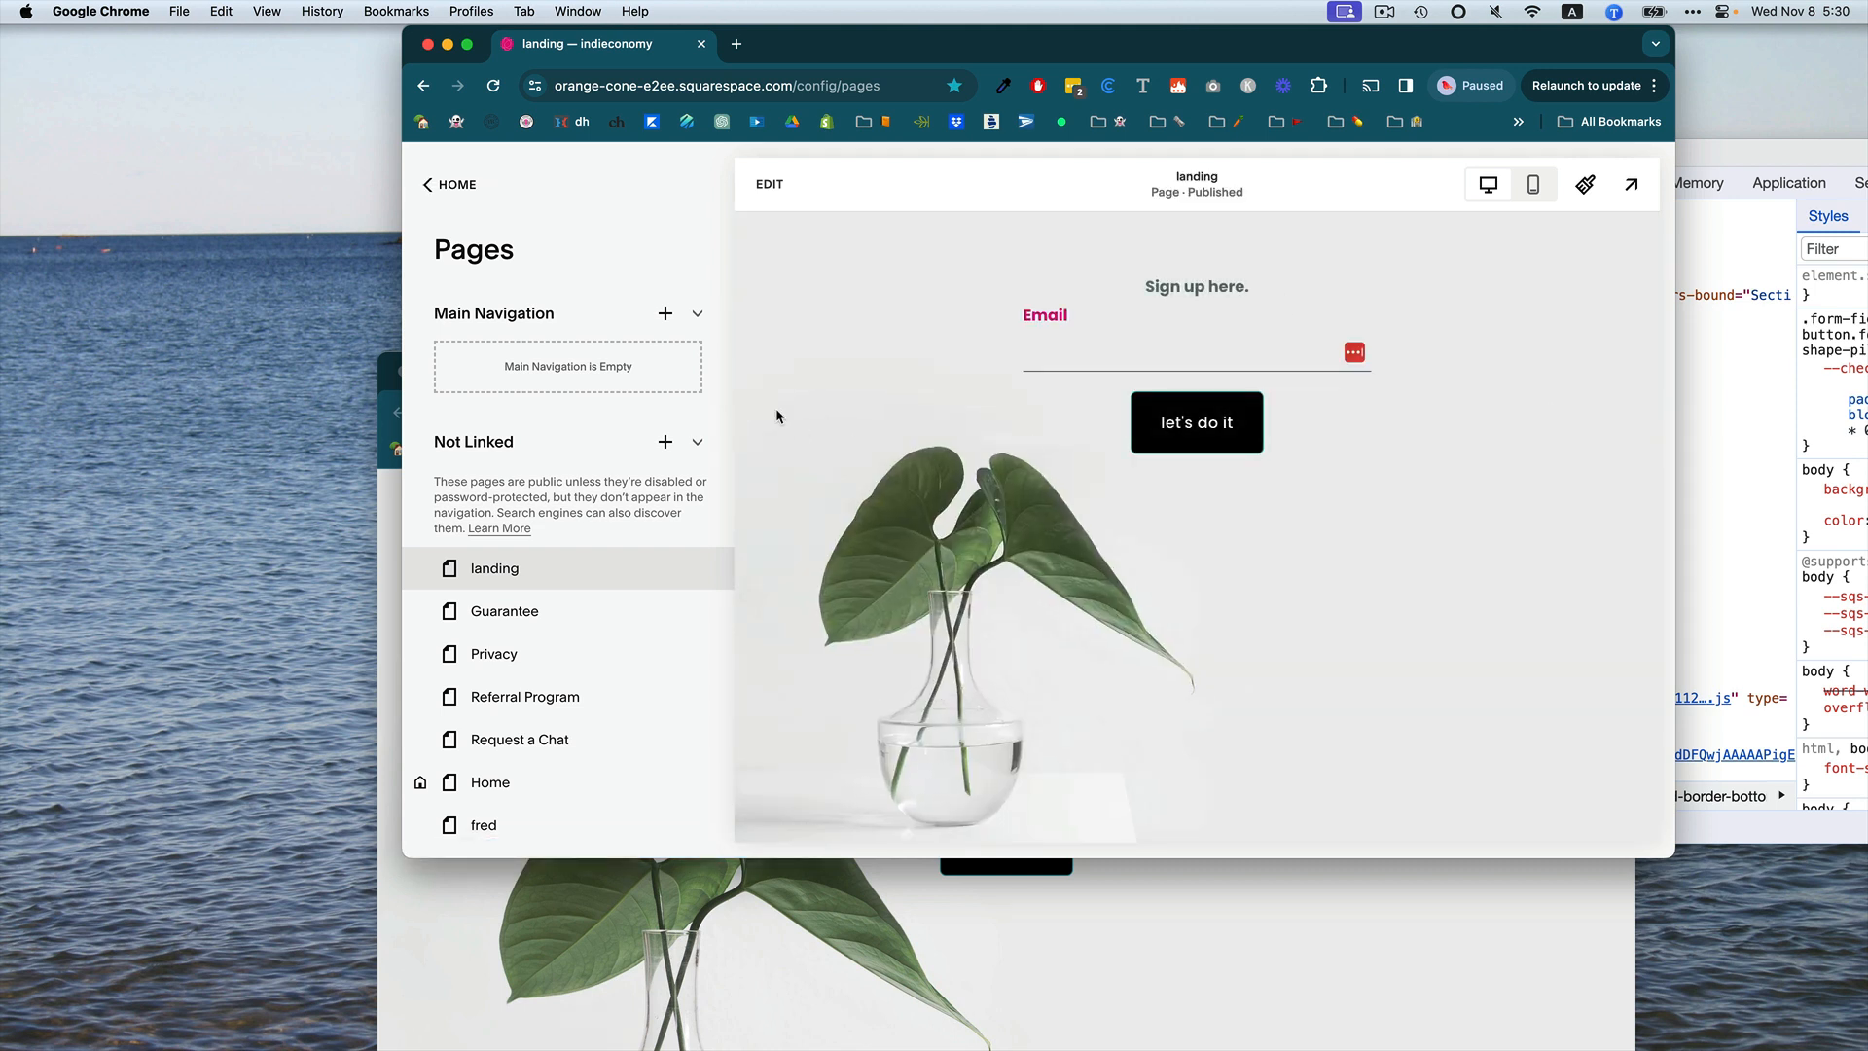
# Open the landing page's settings and change its URL slug to banana.
pyautogui.moveTo(583, 566)
pyautogui.click(691, 568)
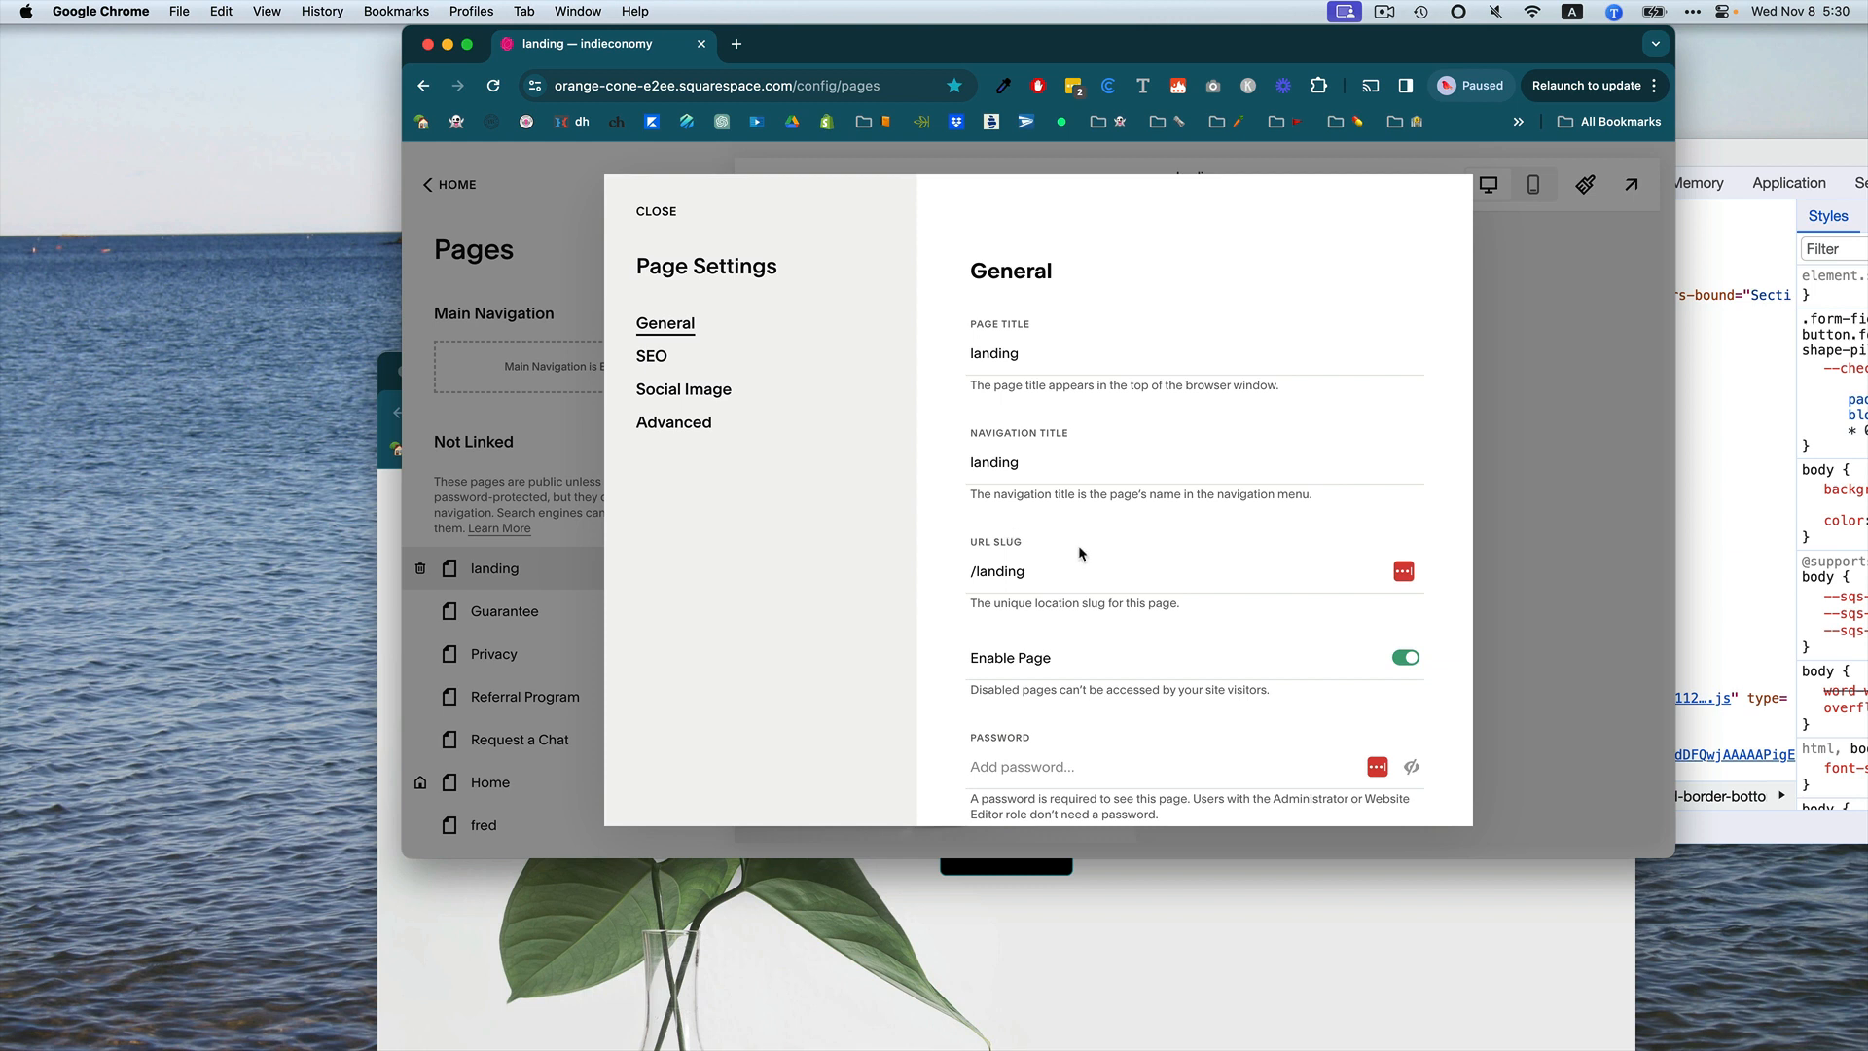
pyautogui.click(1053, 572)
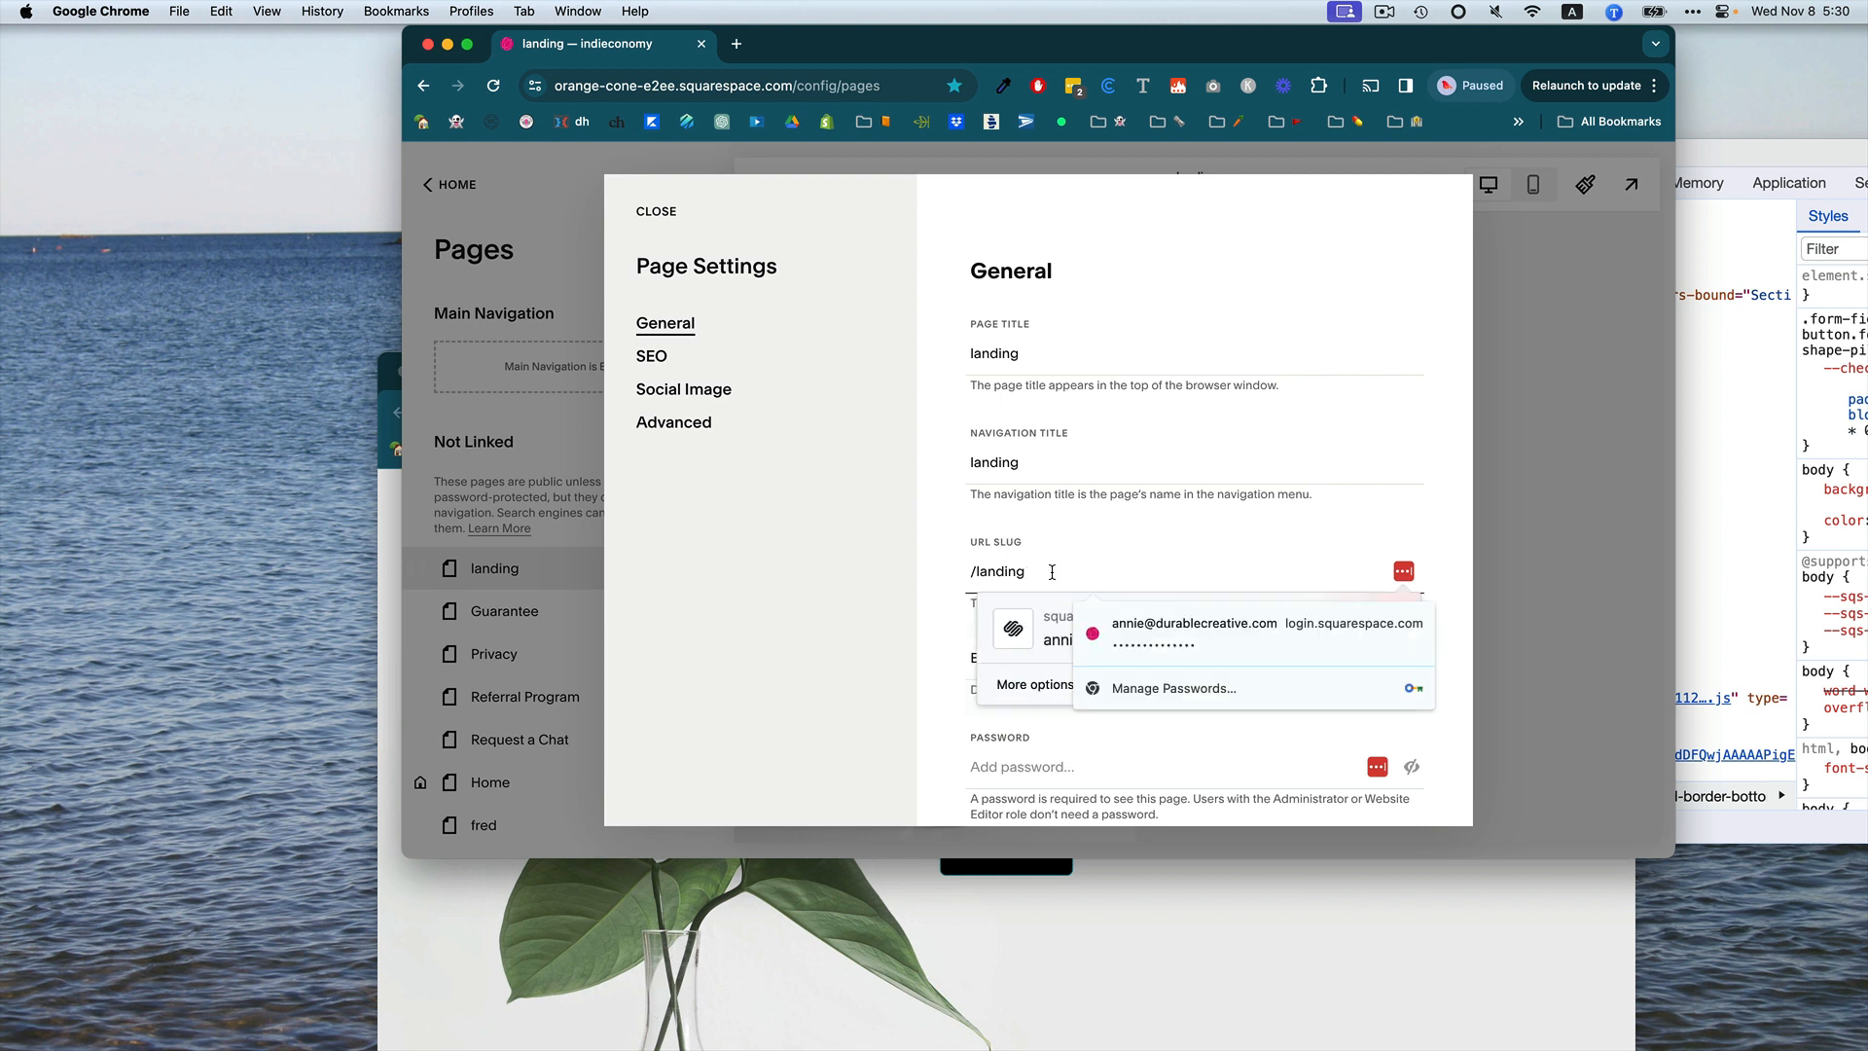
pyautogui.click(877, 649)
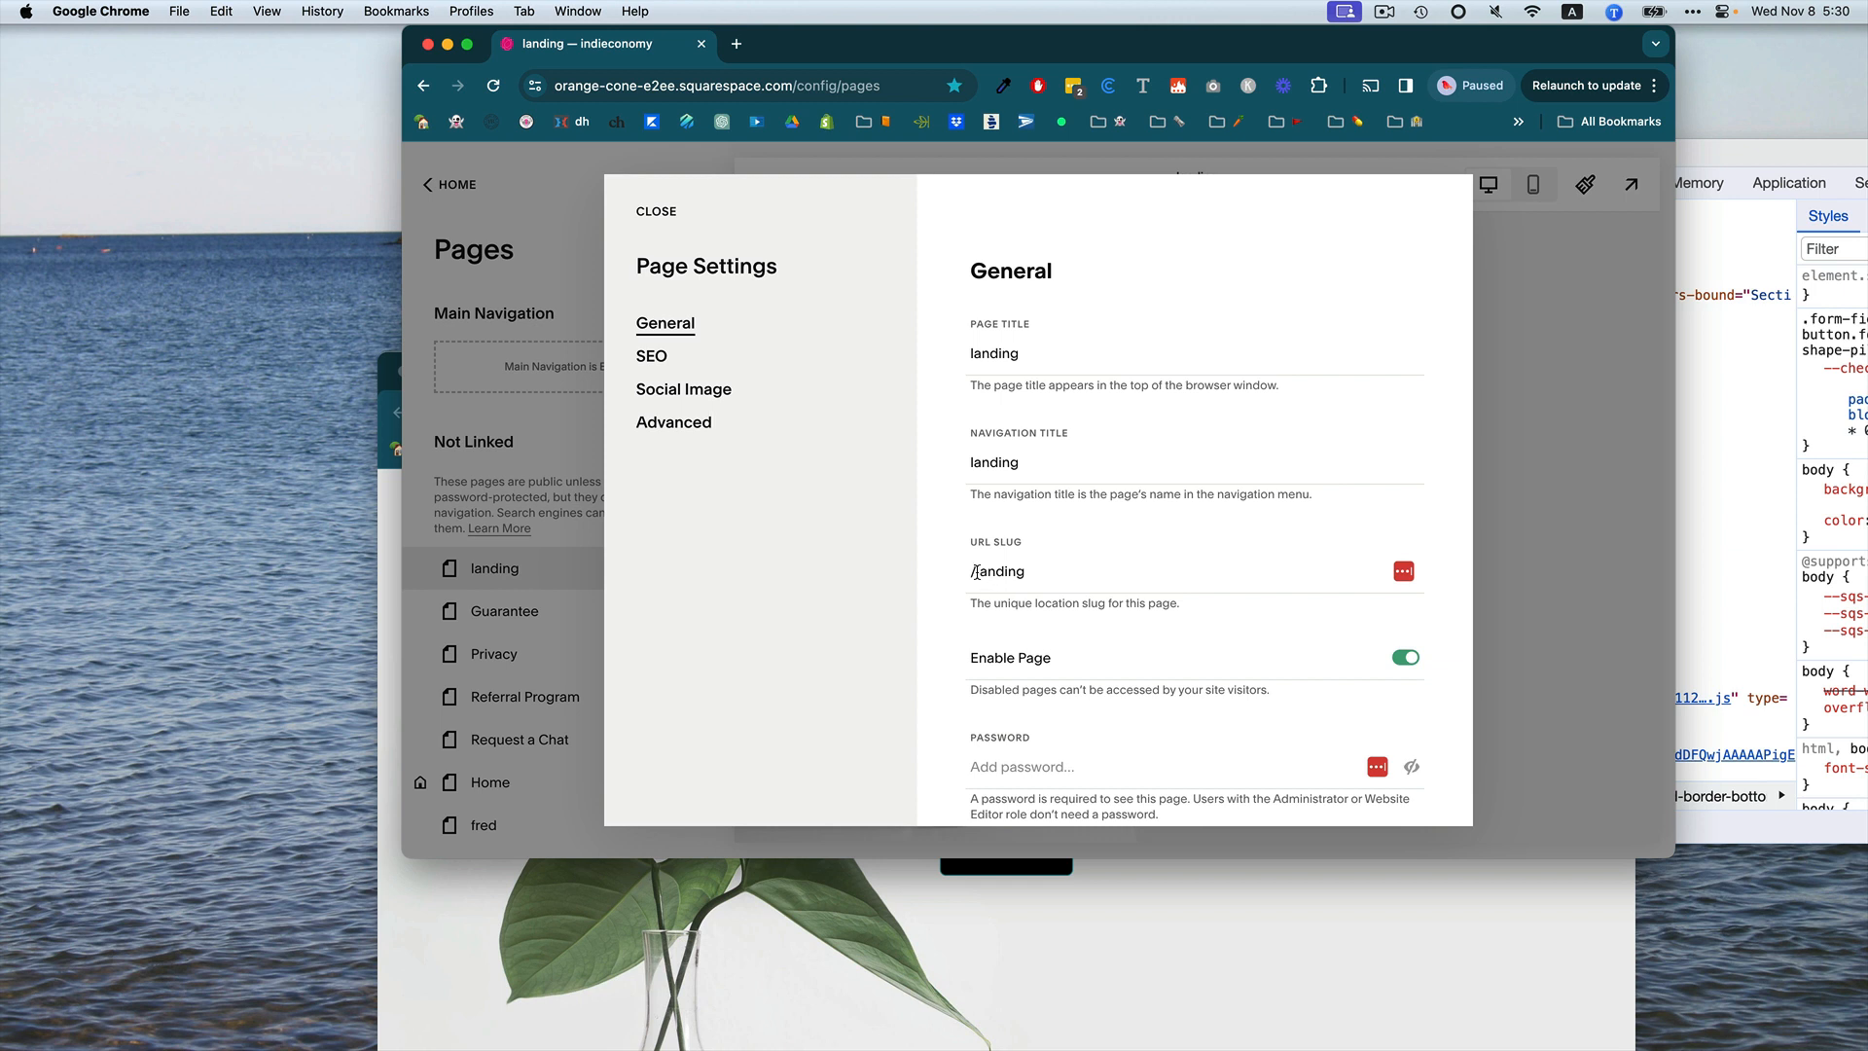
pyautogui.moveTo(975, 572); pyautogui.dragTo(1036, 569)
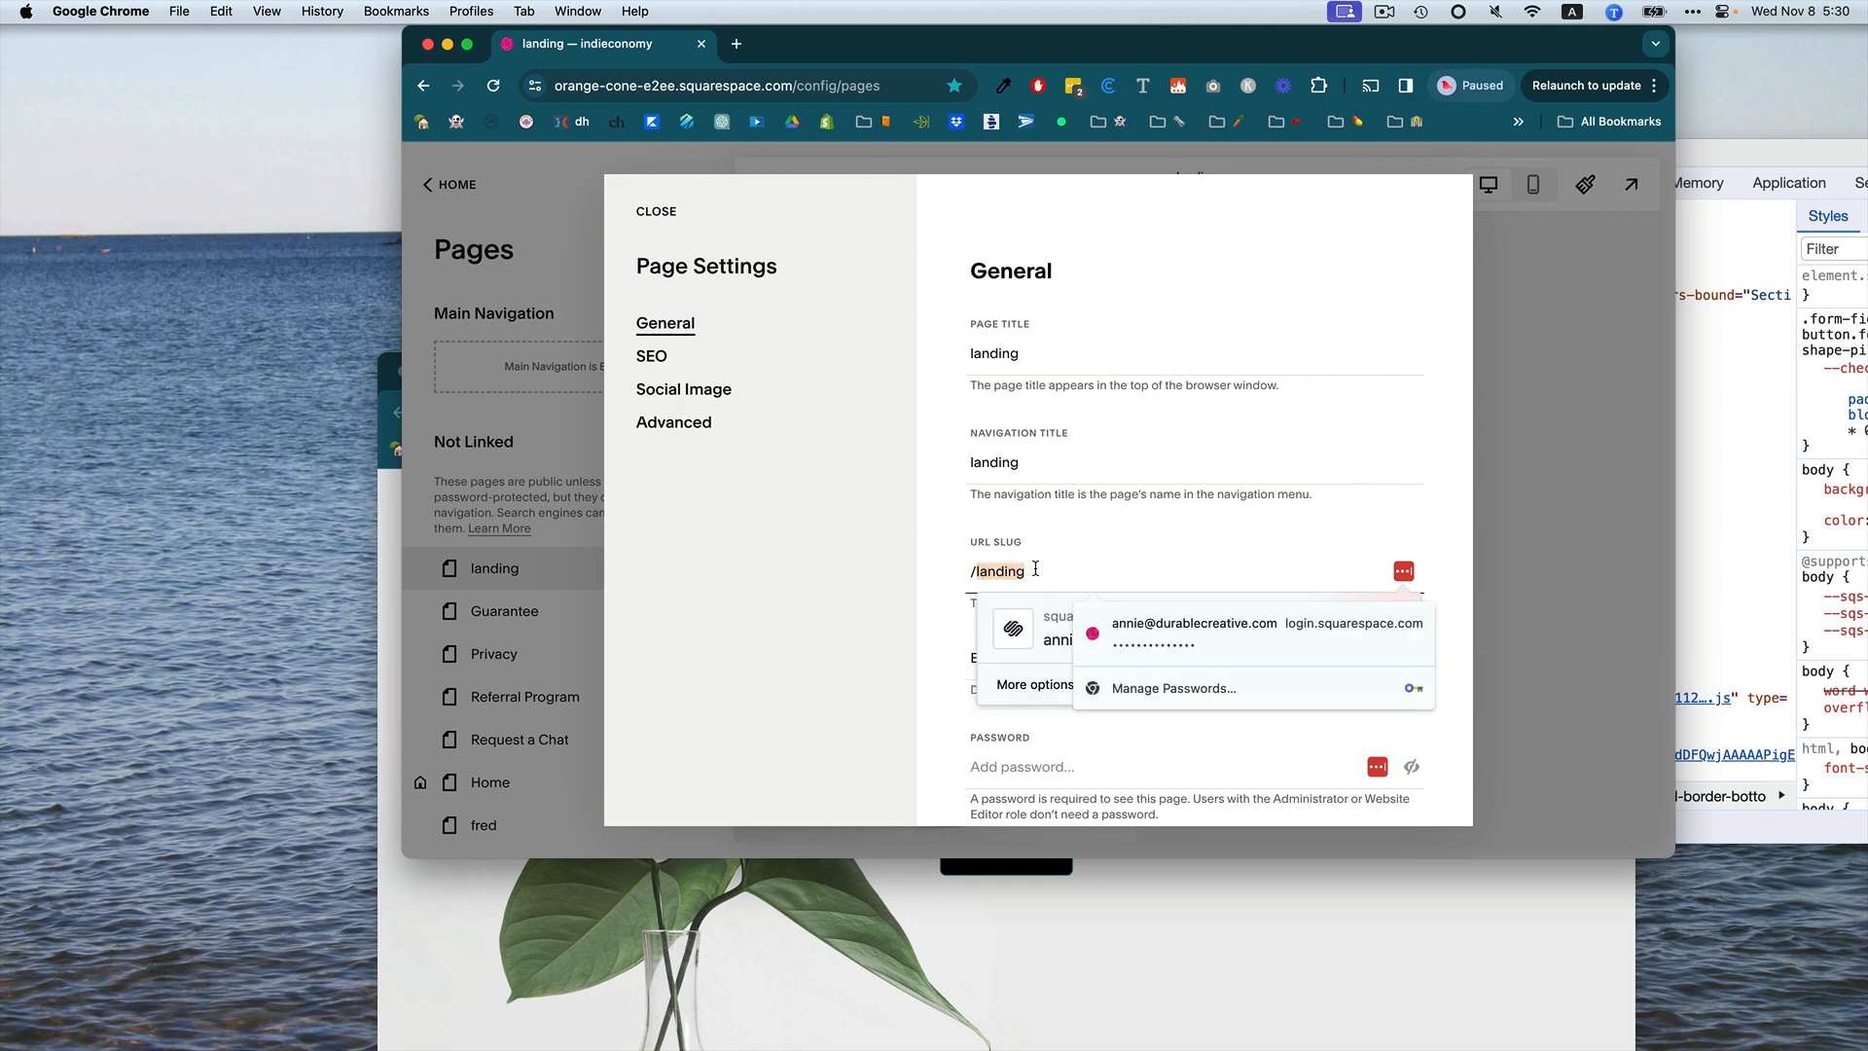
pyautogui.write('banana')
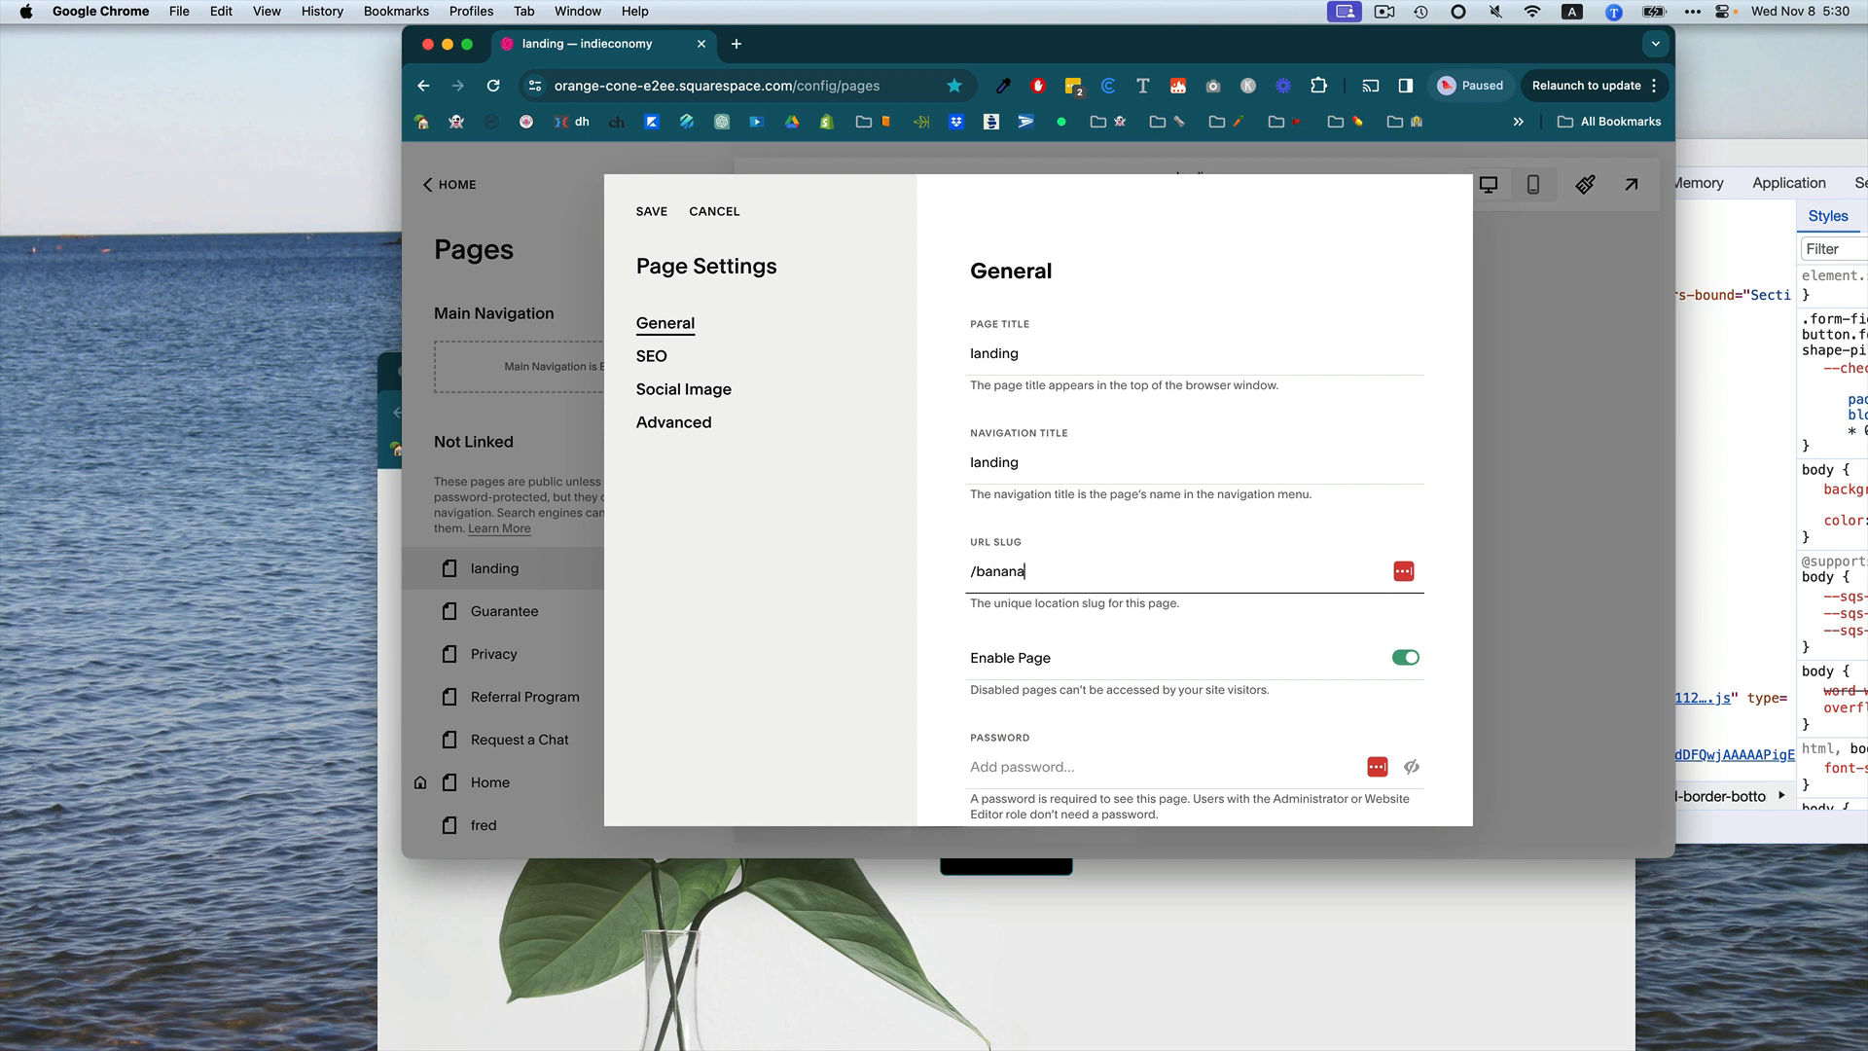
# Undo the slug edits and save the page settings.
pyautogui.press('super+z')
pyautogui.press('super+z')
pyautogui.press('super+z')
pyautogui.press('super+z')
pyautogui.scroll(-3, 1198, 686)
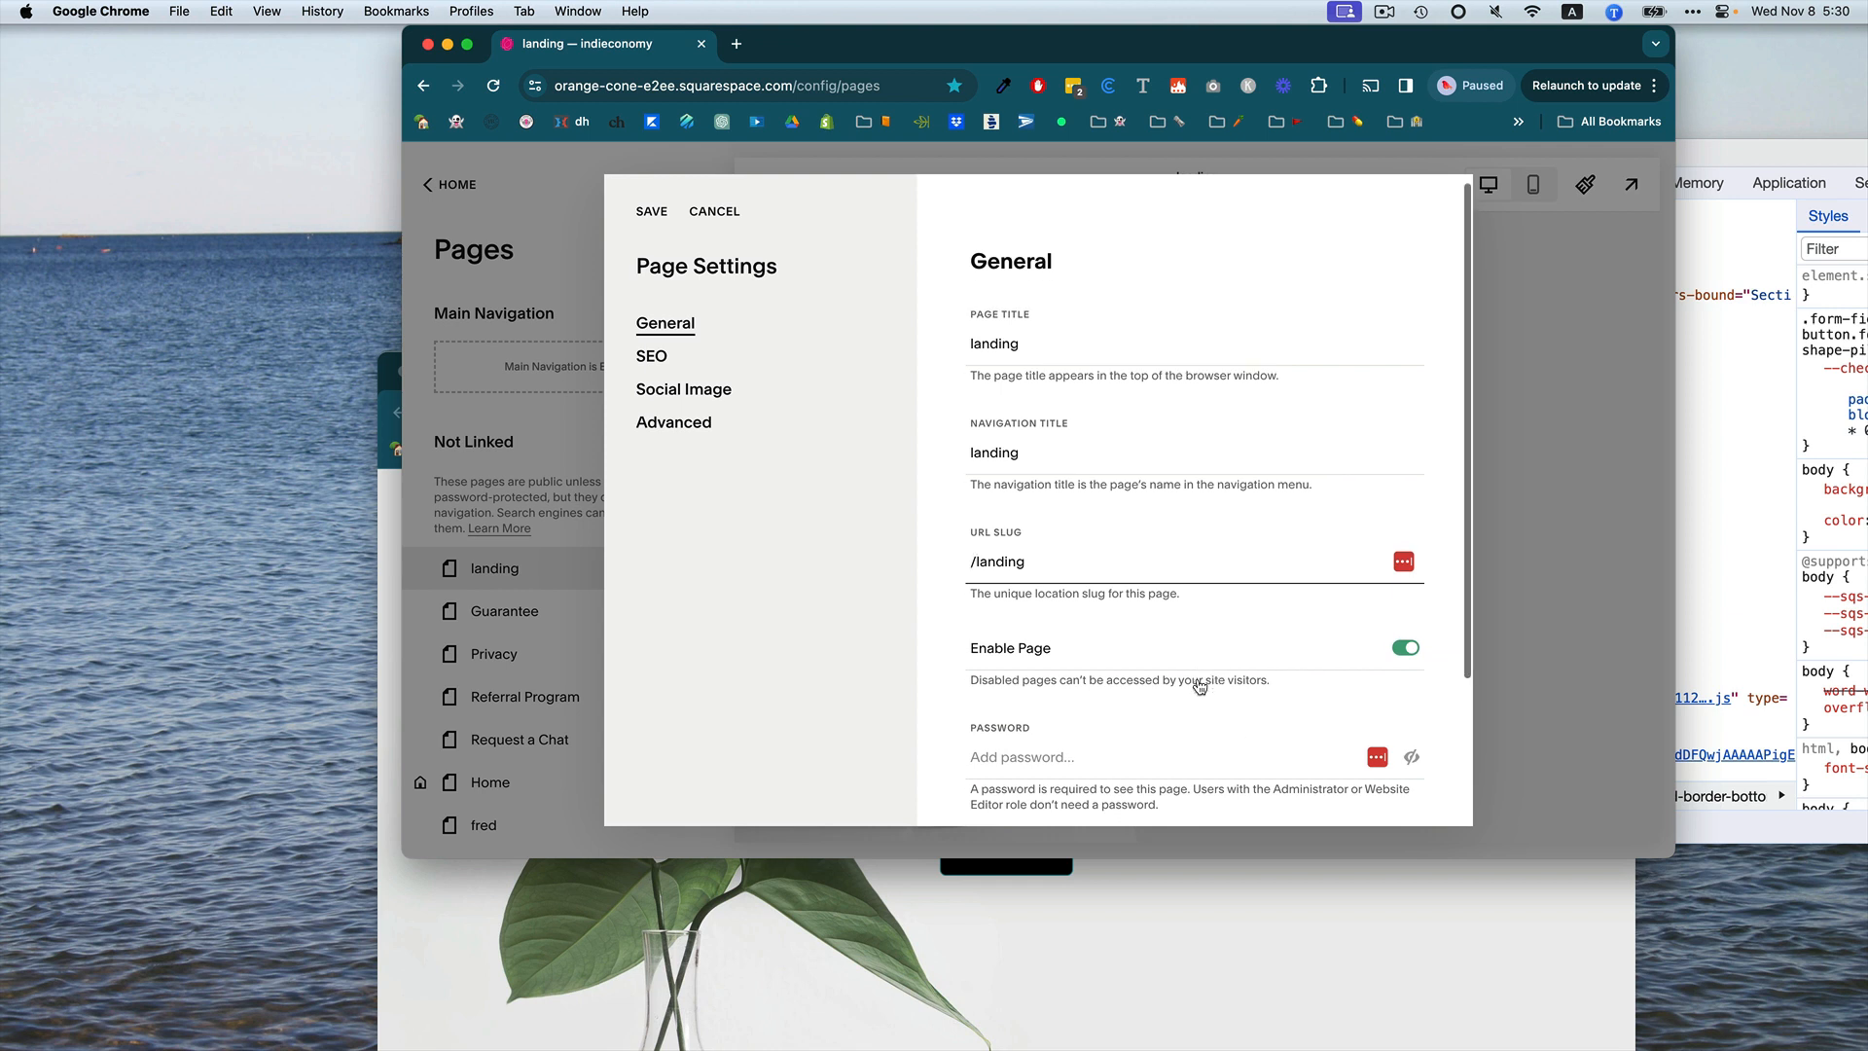
pyautogui.scroll(3, 1198, 685)
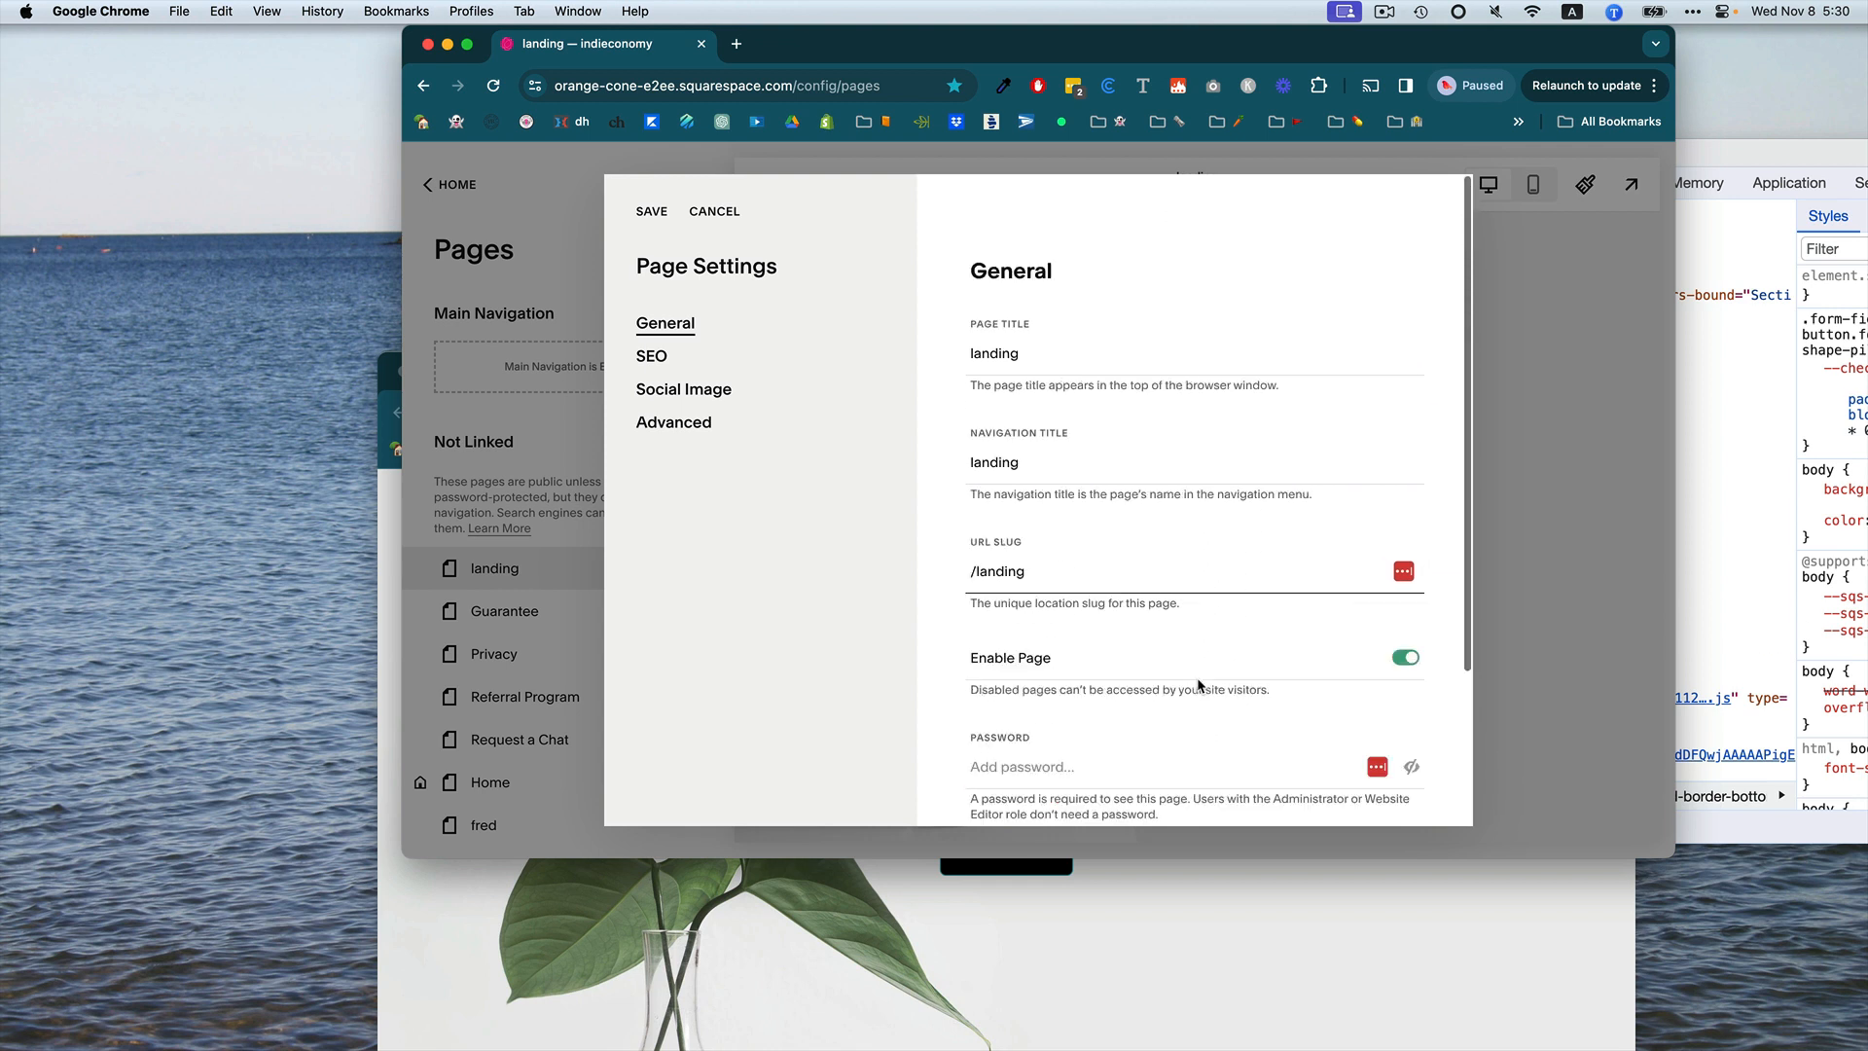
pyautogui.click(664, 215)
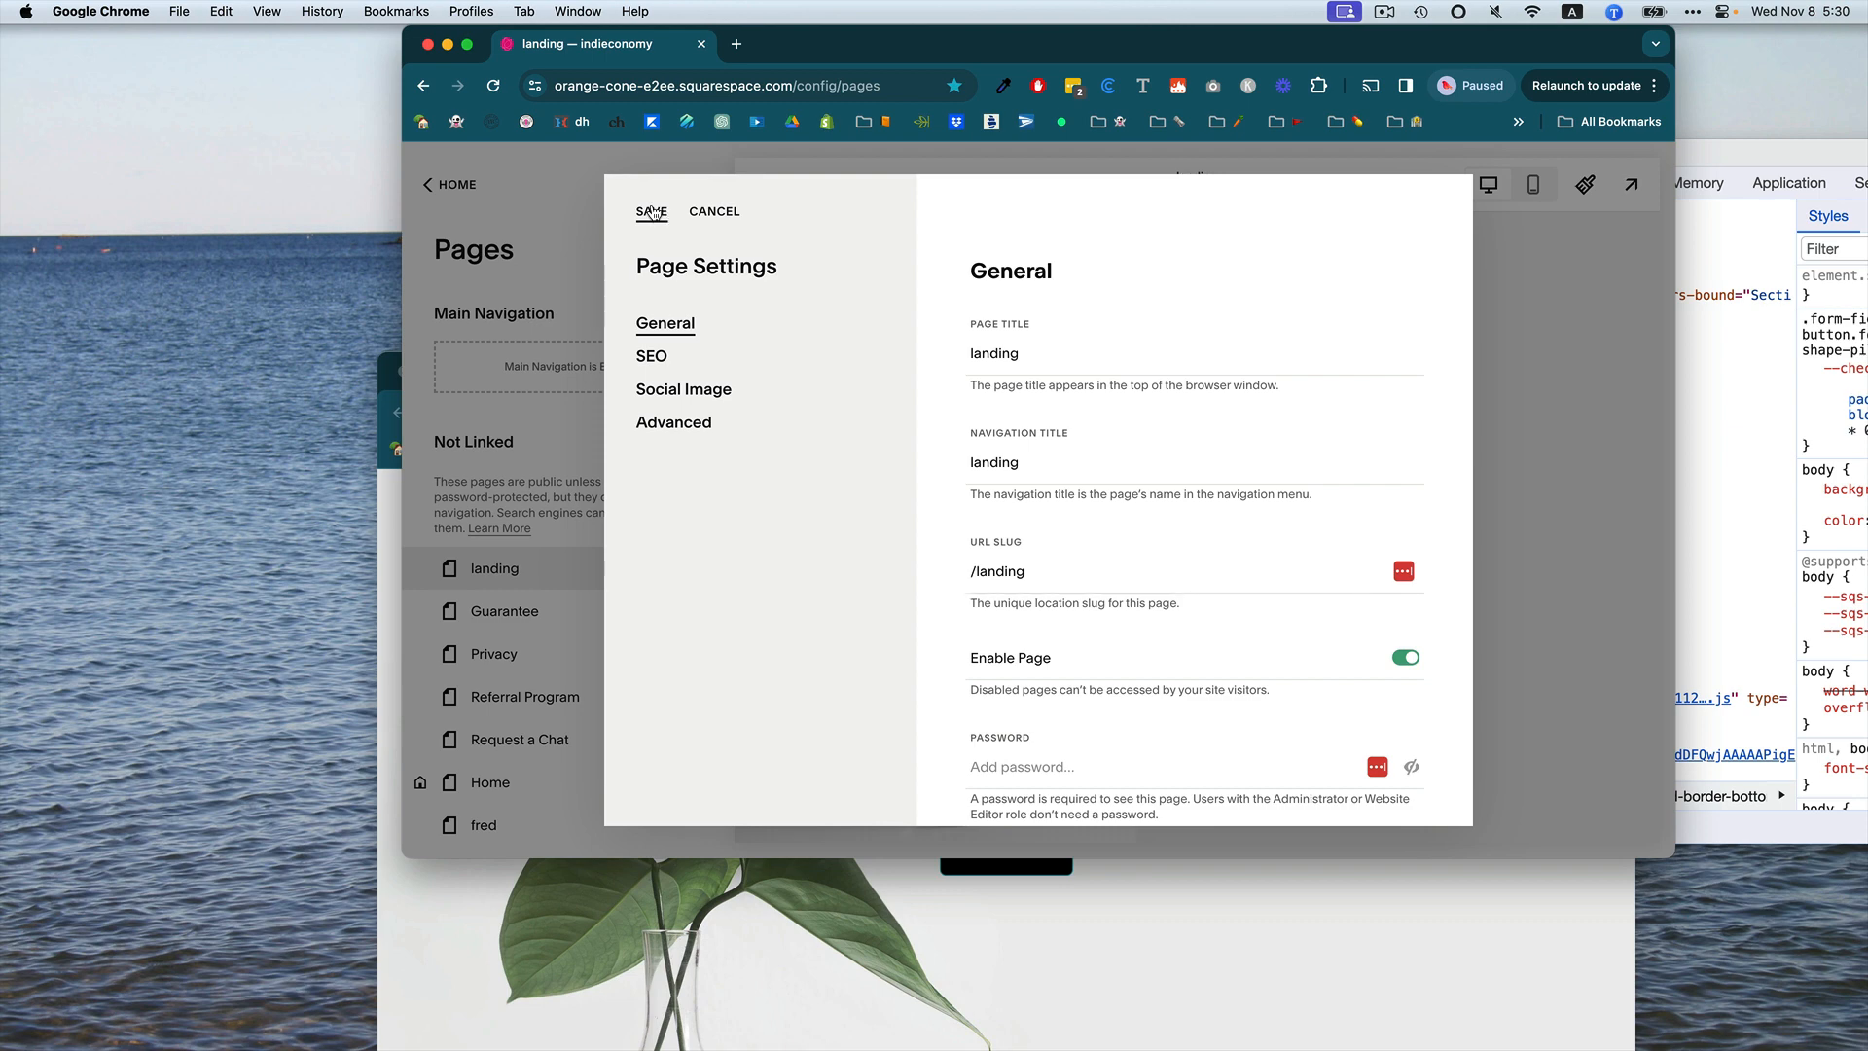
pyautogui.click(652, 212)
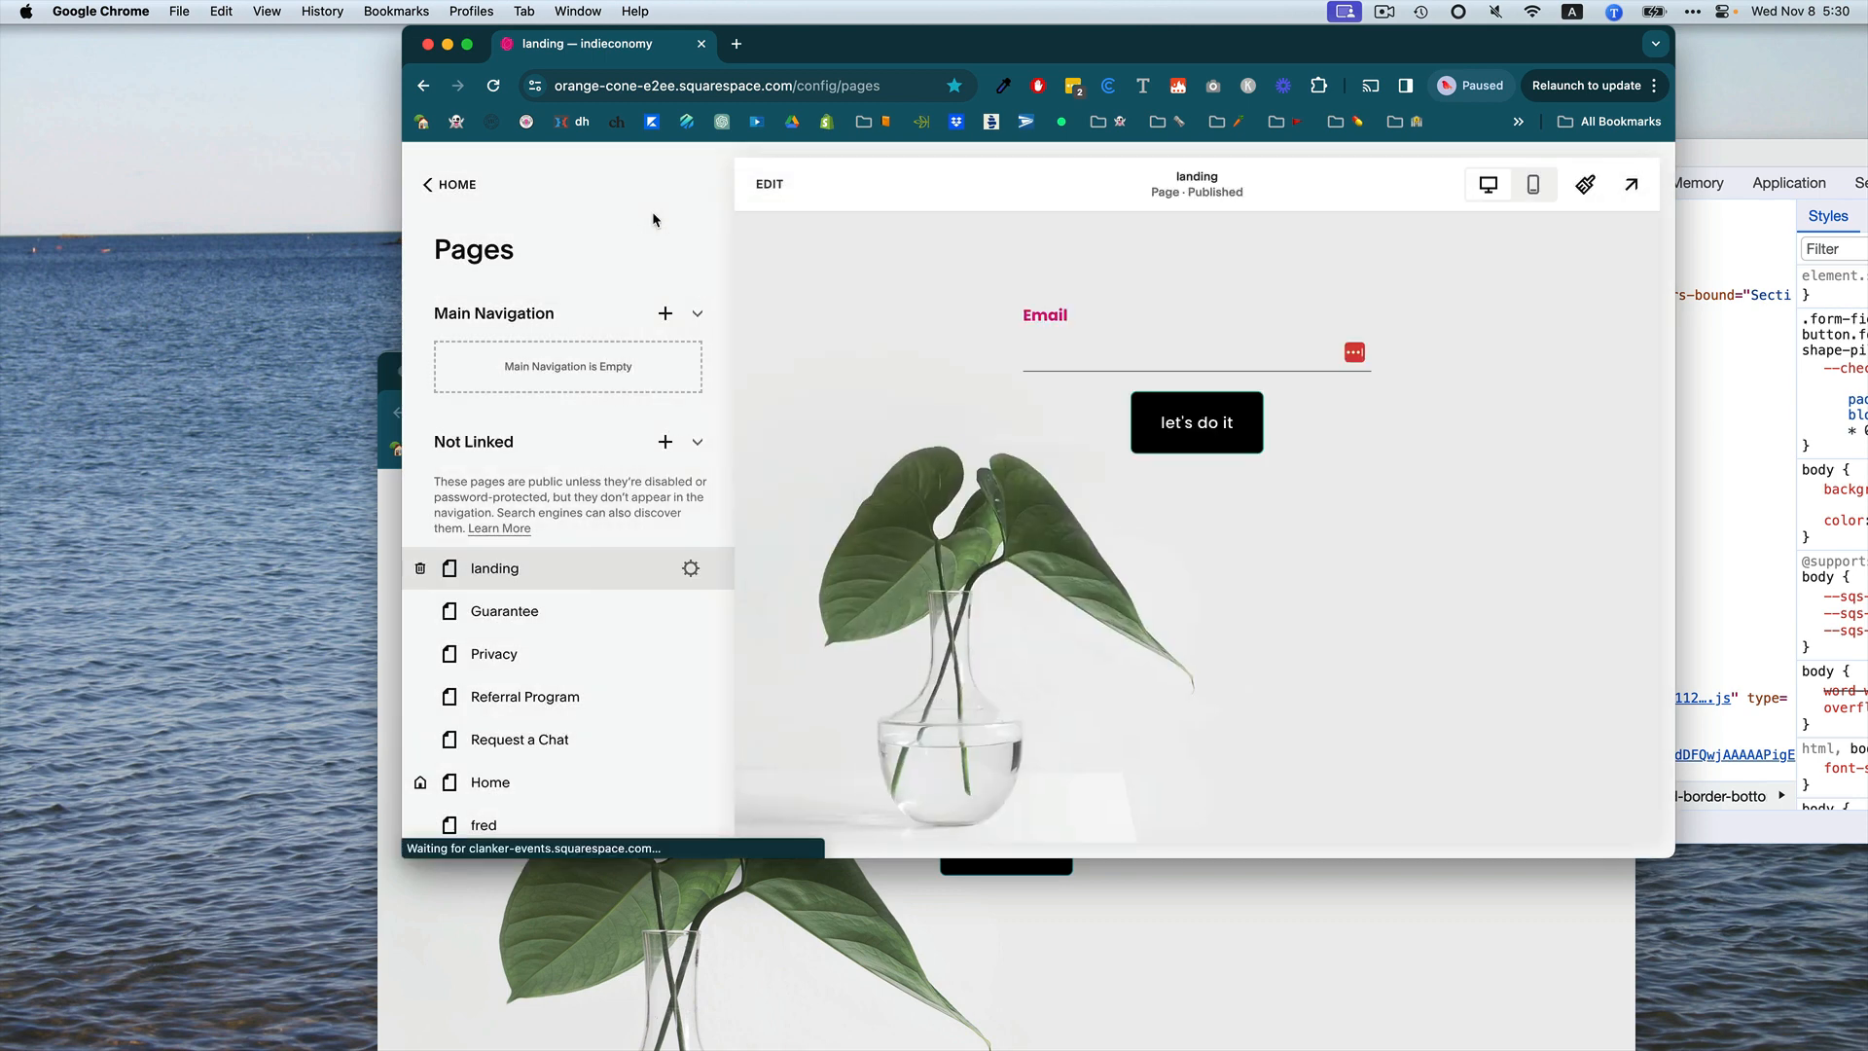